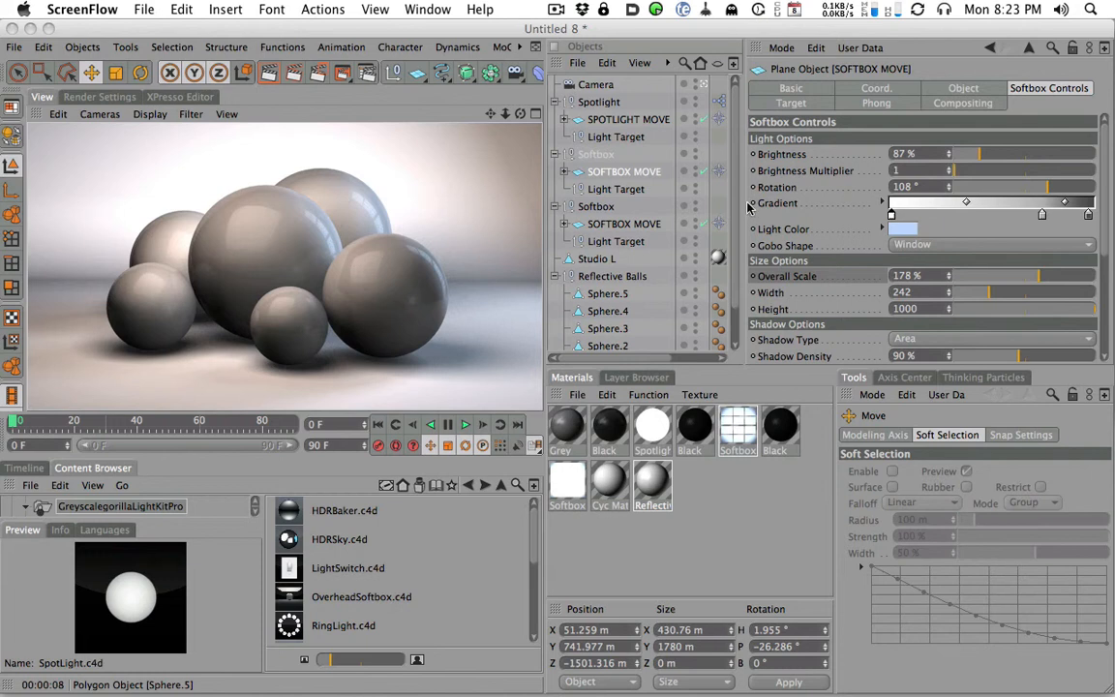
- Collapse the Reflective Balls group in the object hierarchy
scroll(666, 254, down, 2)
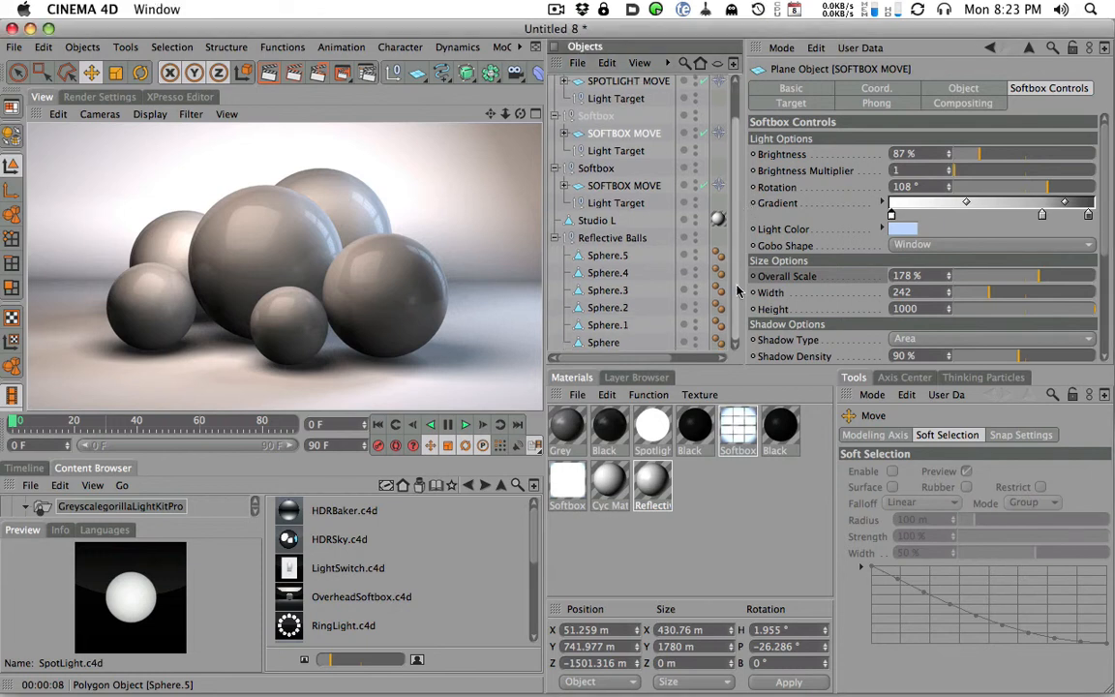
click(555, 237)
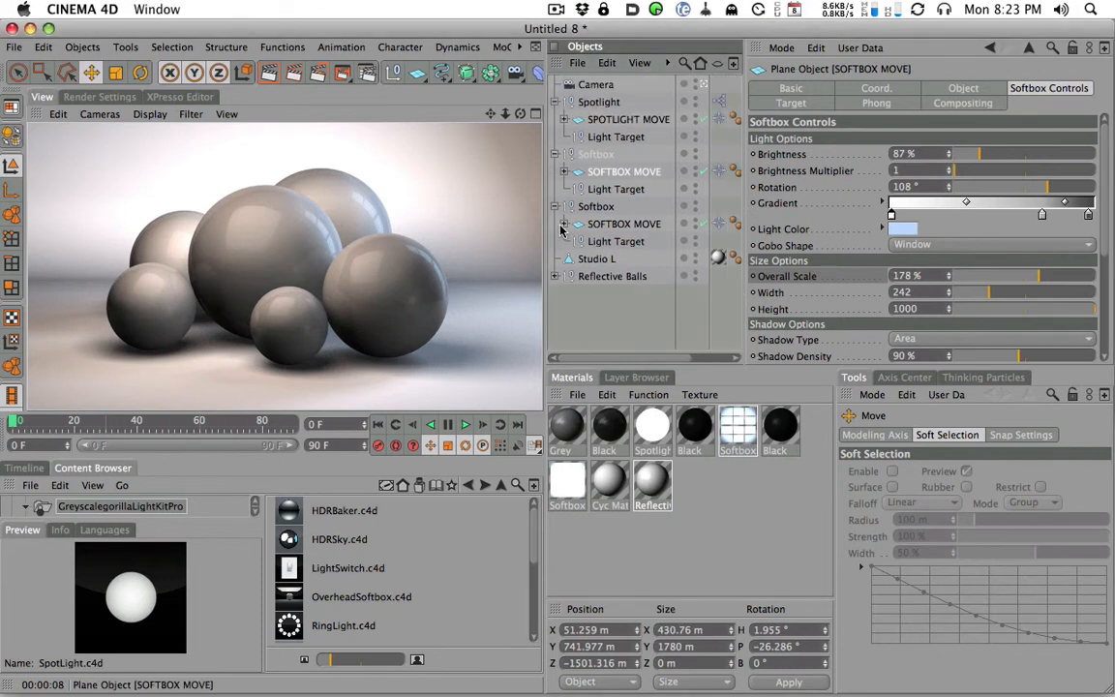
click(516, 74)
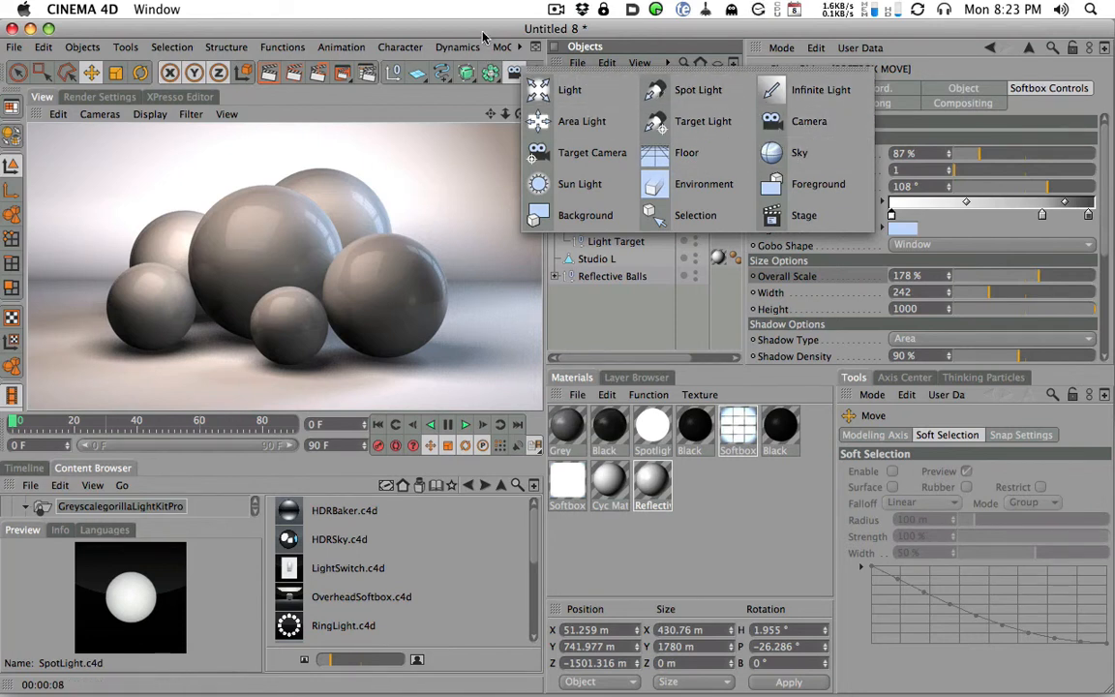
click(439, 31)
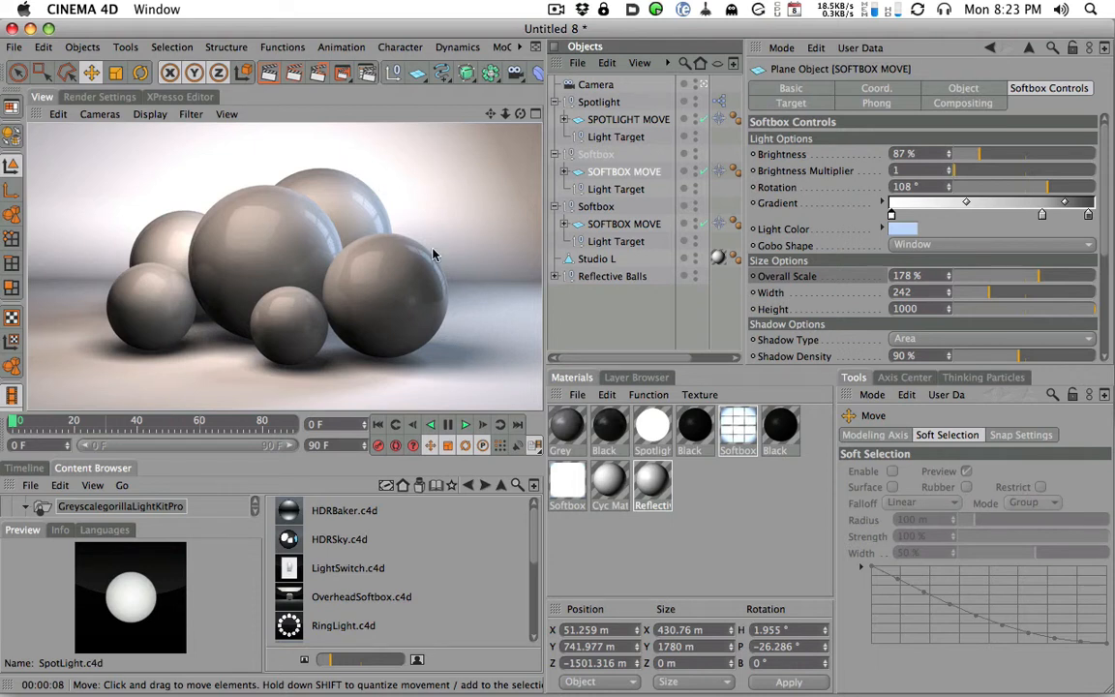
- Add the LightSwitch.c4d preset at the end of the object hierarchy and enable its Global Light Switch
double_click(294, 571)
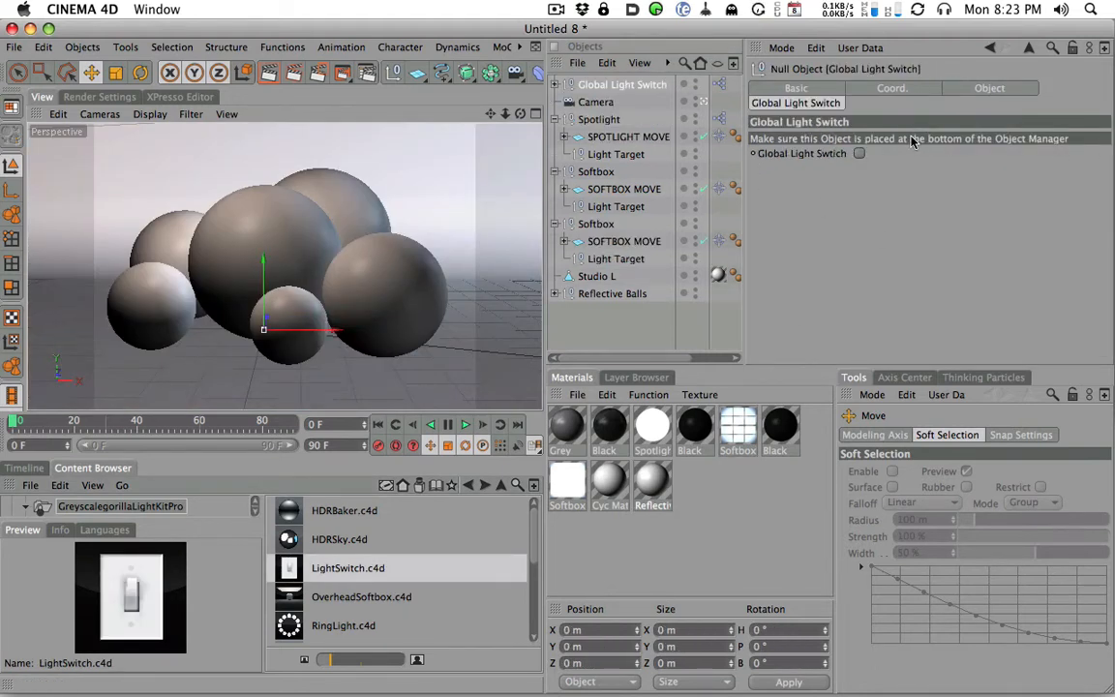
drag(581, 85, 609, 335)
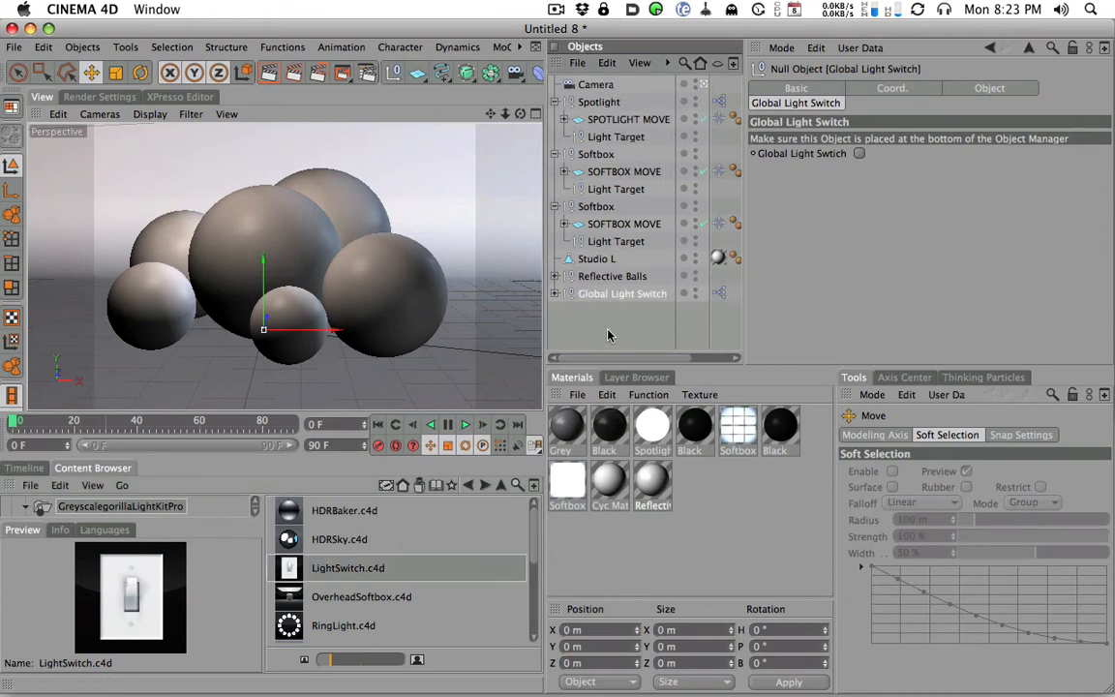
click(859, 155)
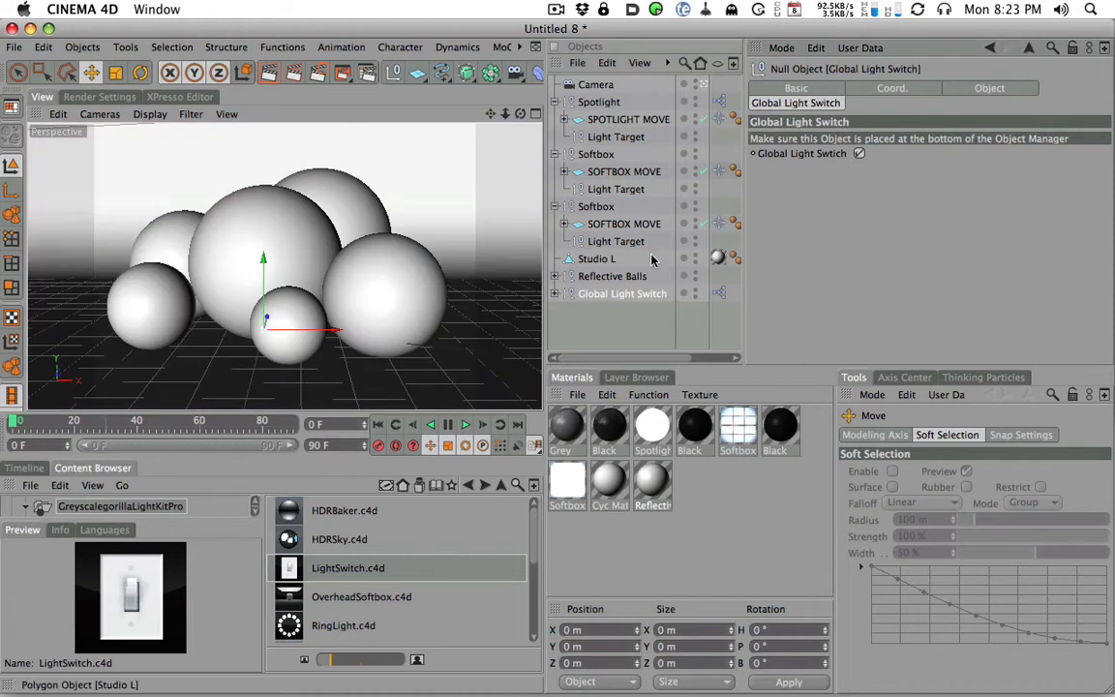
- Compare renders of the active view before and after turning off Auto Light in the render options
click(267, 75)
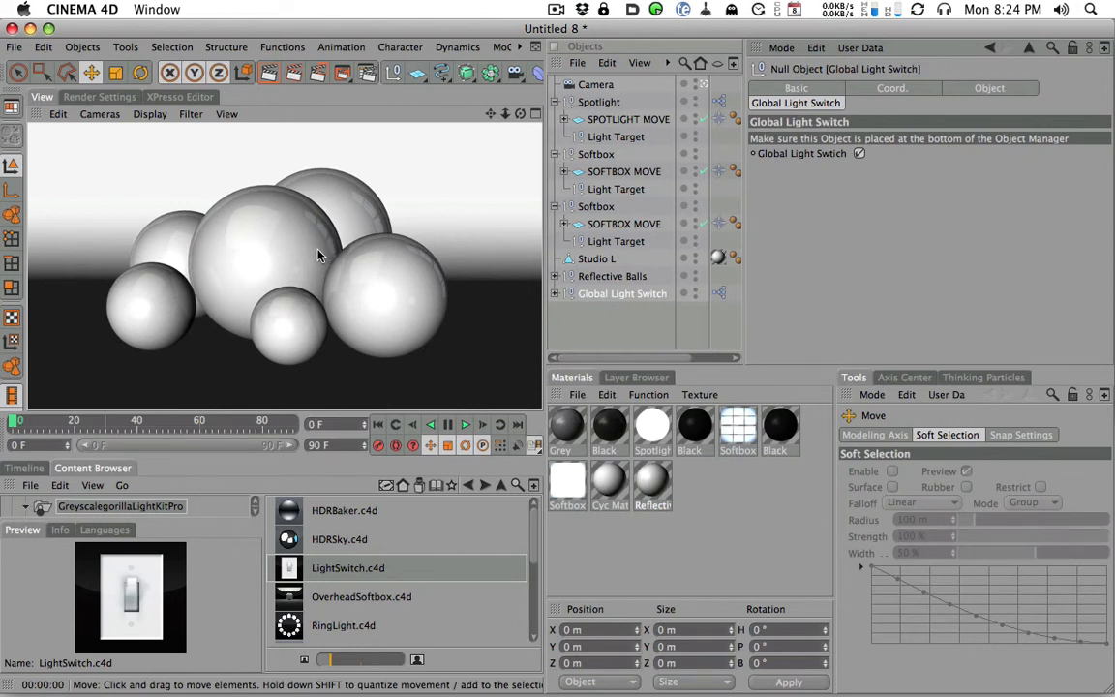
click(107, 98)
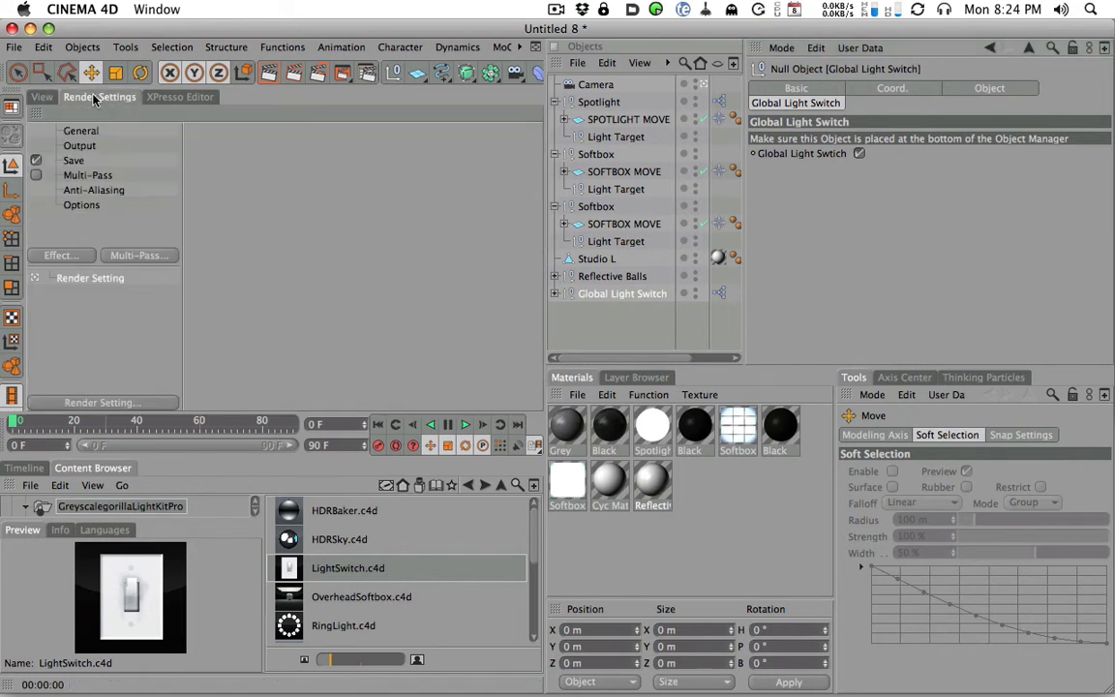
click(83, 205)
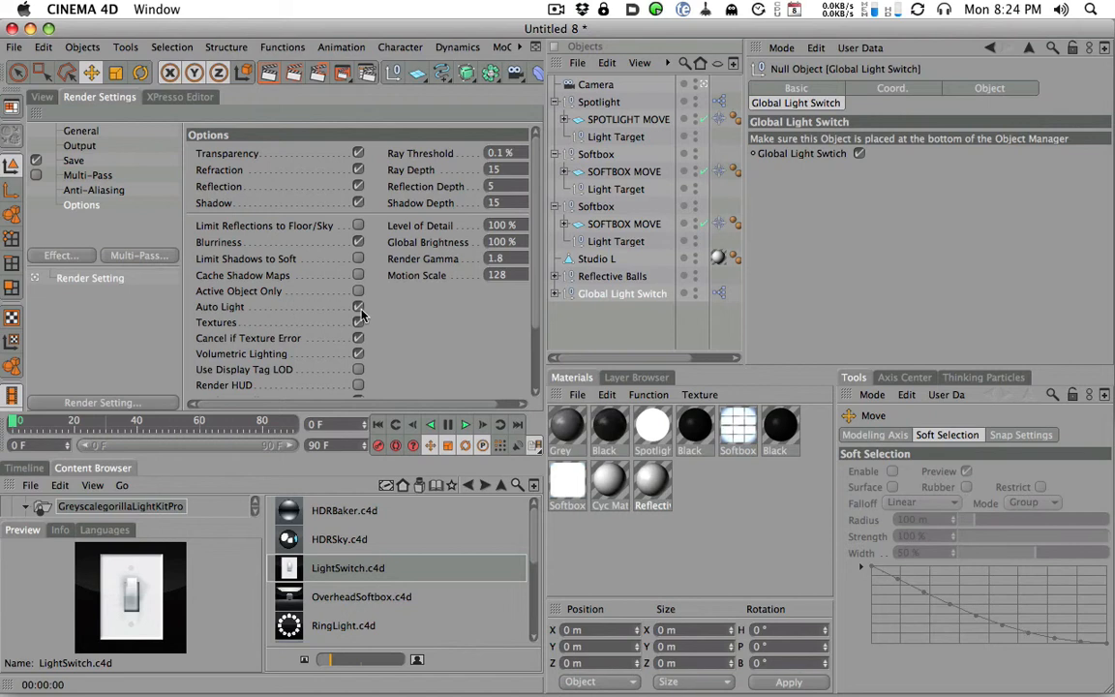
click(42, 97)
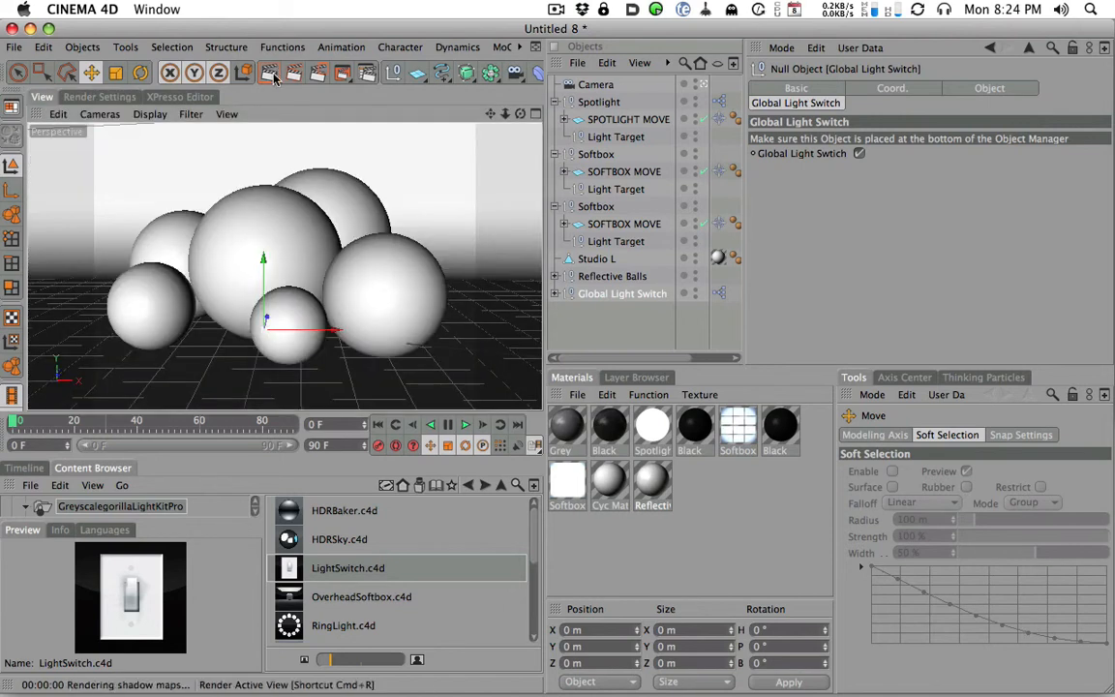
click(267, 72)
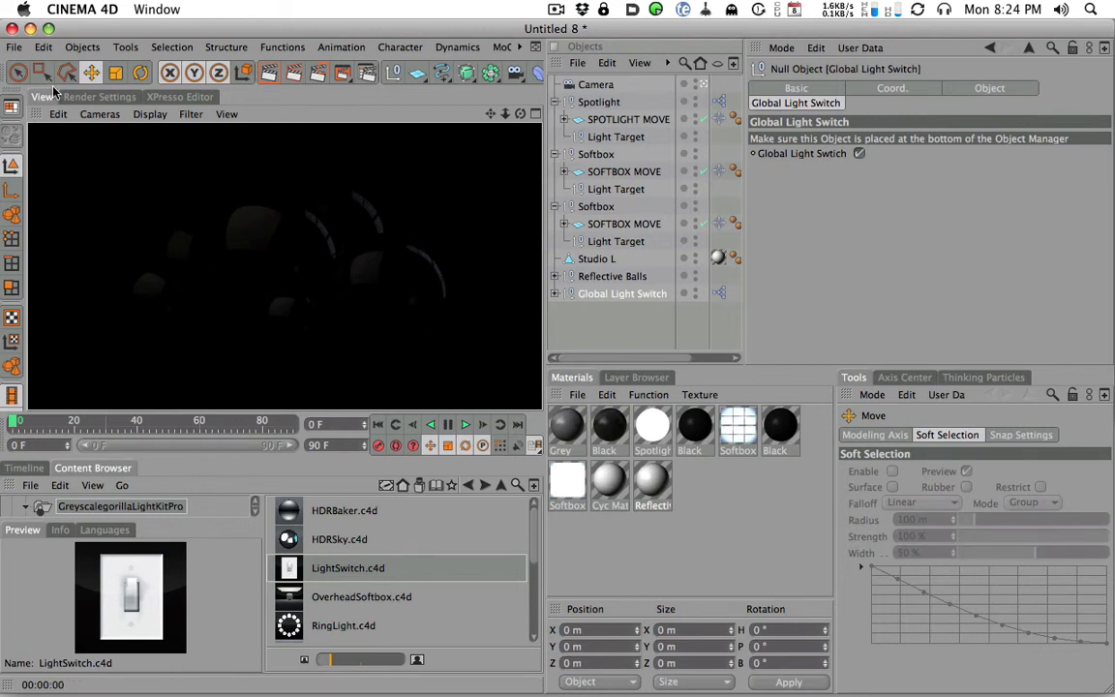
- Turn Auto Light back on in the render options and add the Global Illumination effect
click(98, 97)
click(358, 307)
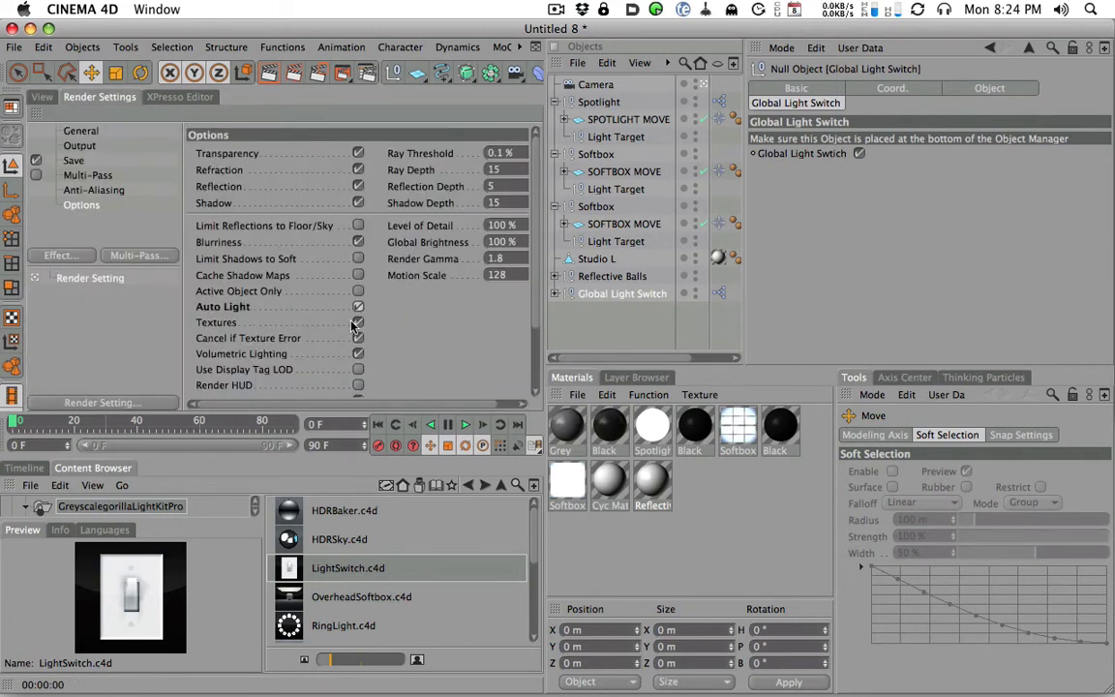
click(60, 255)
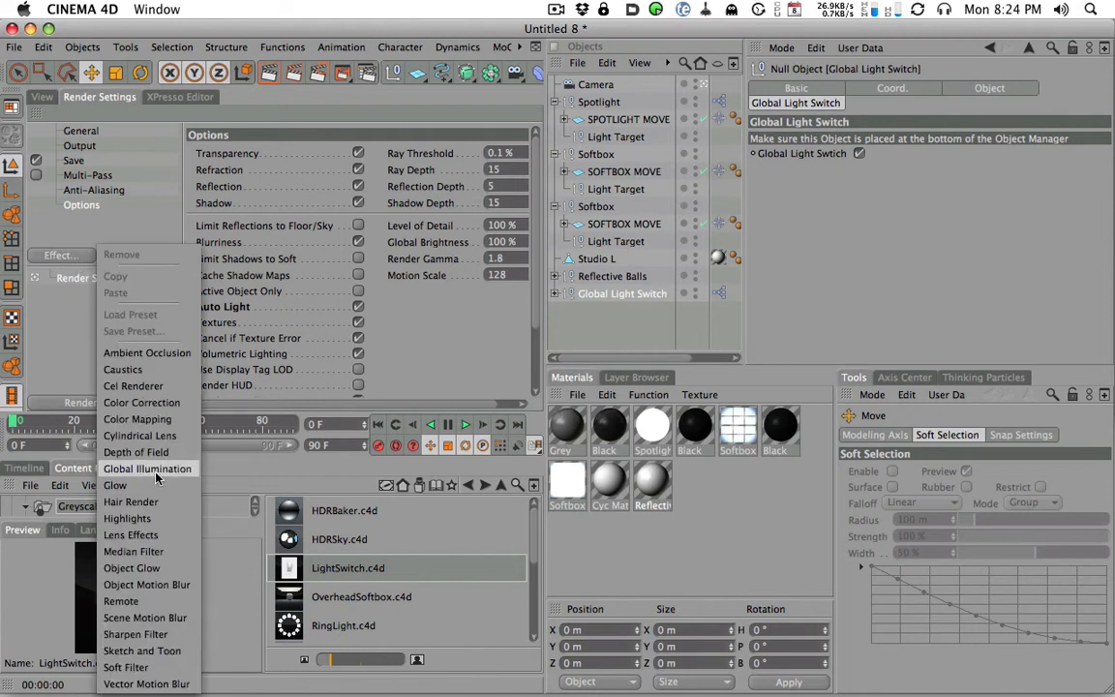
click(140, 423)
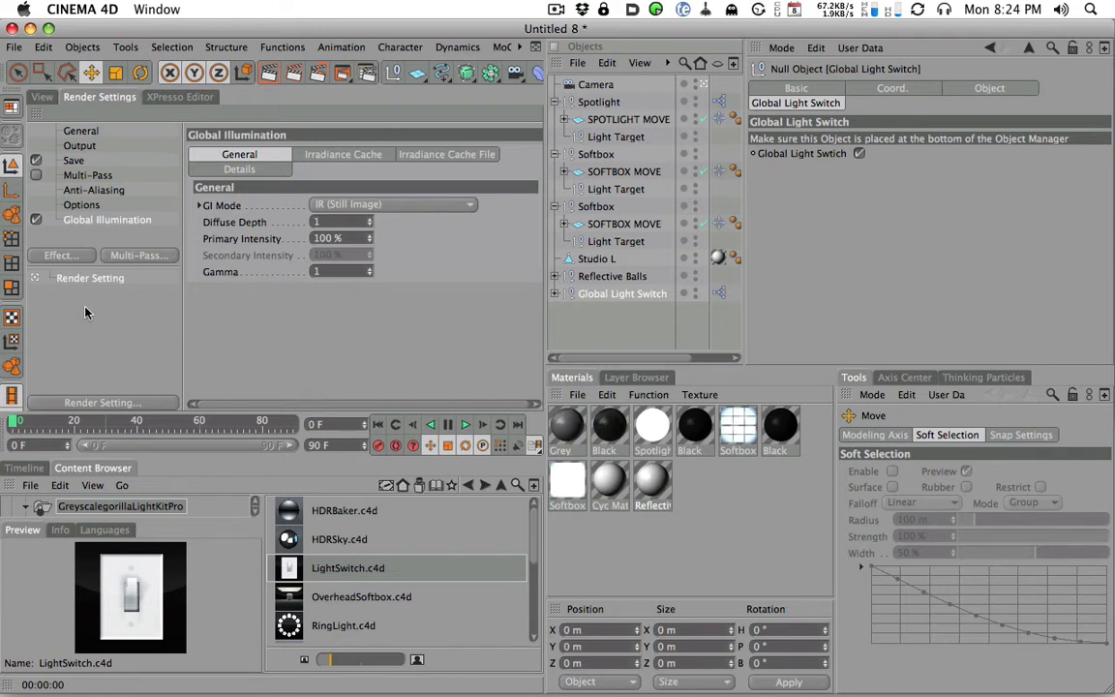
- Set the Global Illumination GI Mode to IR + QMC (Still Image)
click(379, 205)
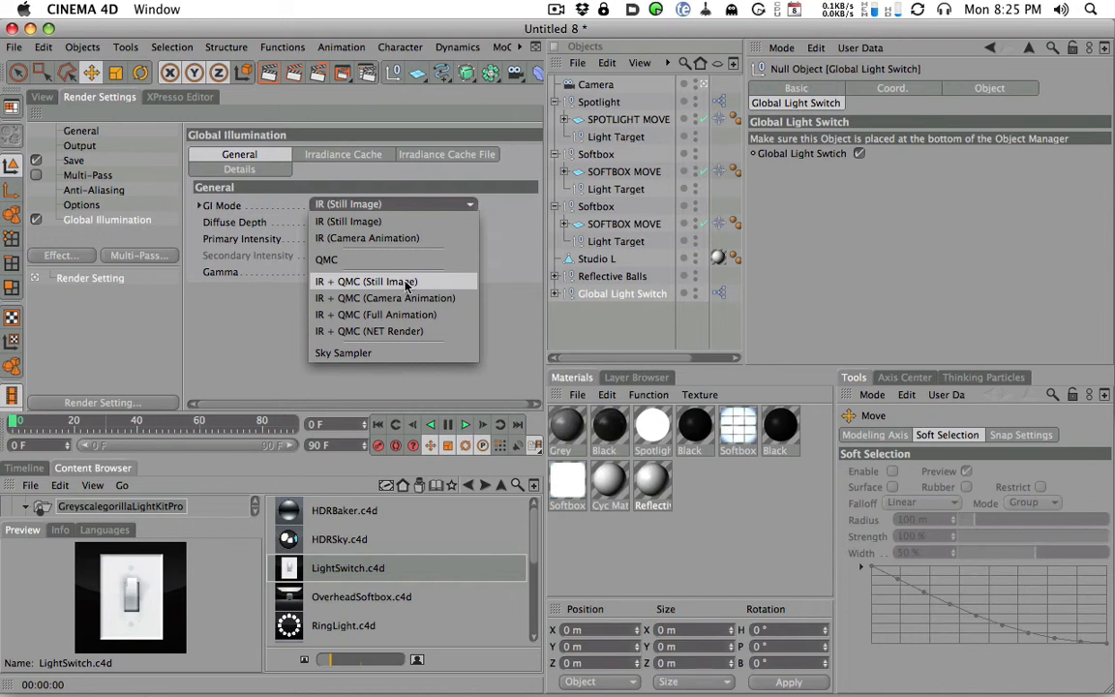
click(406, 282)
click(407, 205)
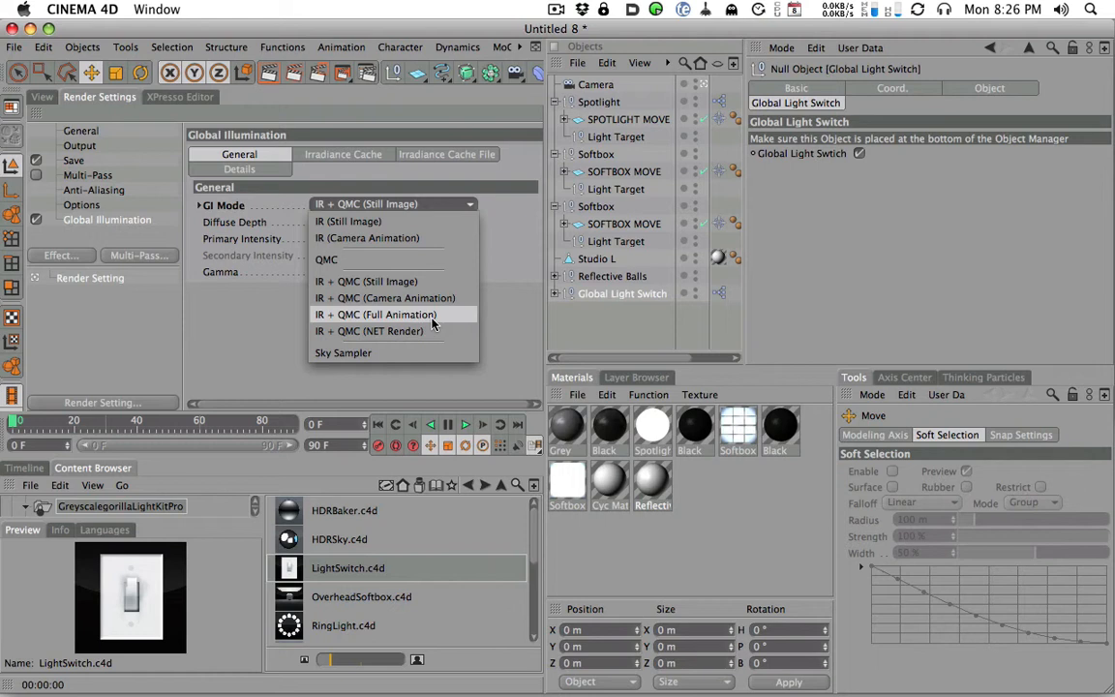
click(395, 284)
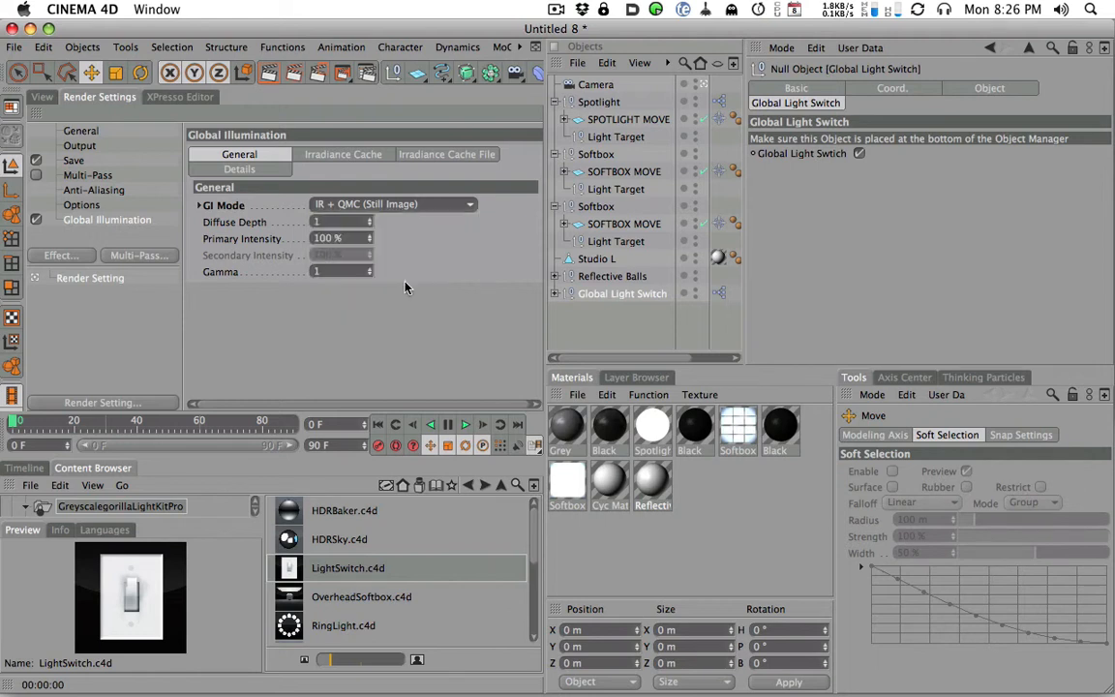
click(328, 223)
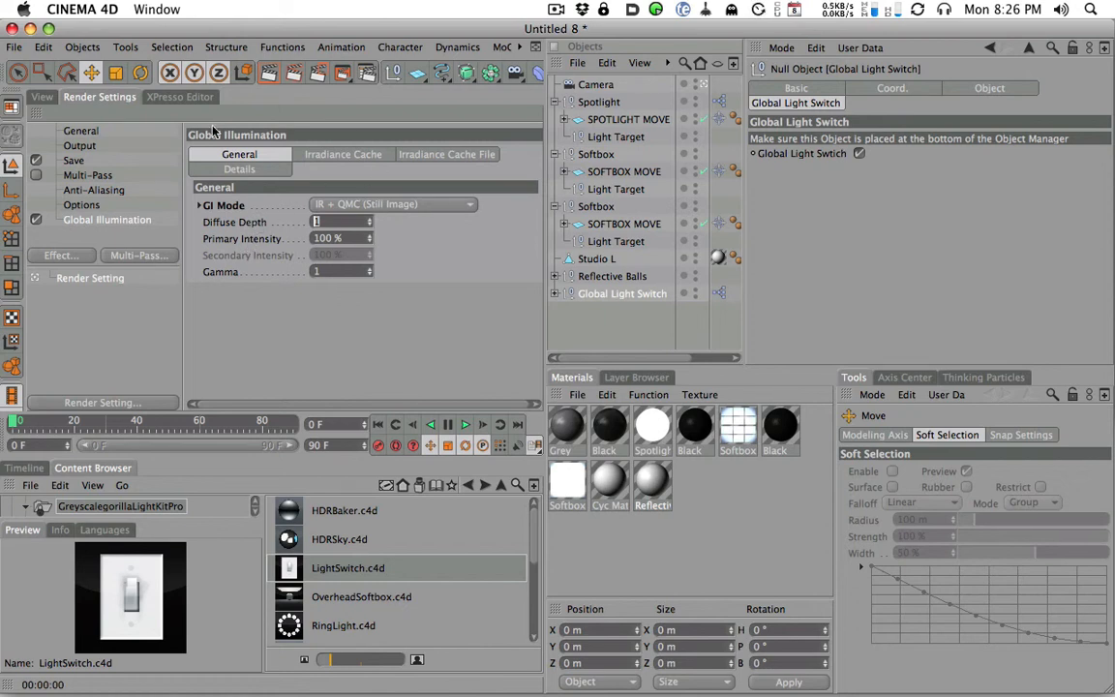
- Leave the scene camera's view and orbit around the studio set to examine the softboxes, backdrop and spheres
click(42, 97)
click(704, 84)
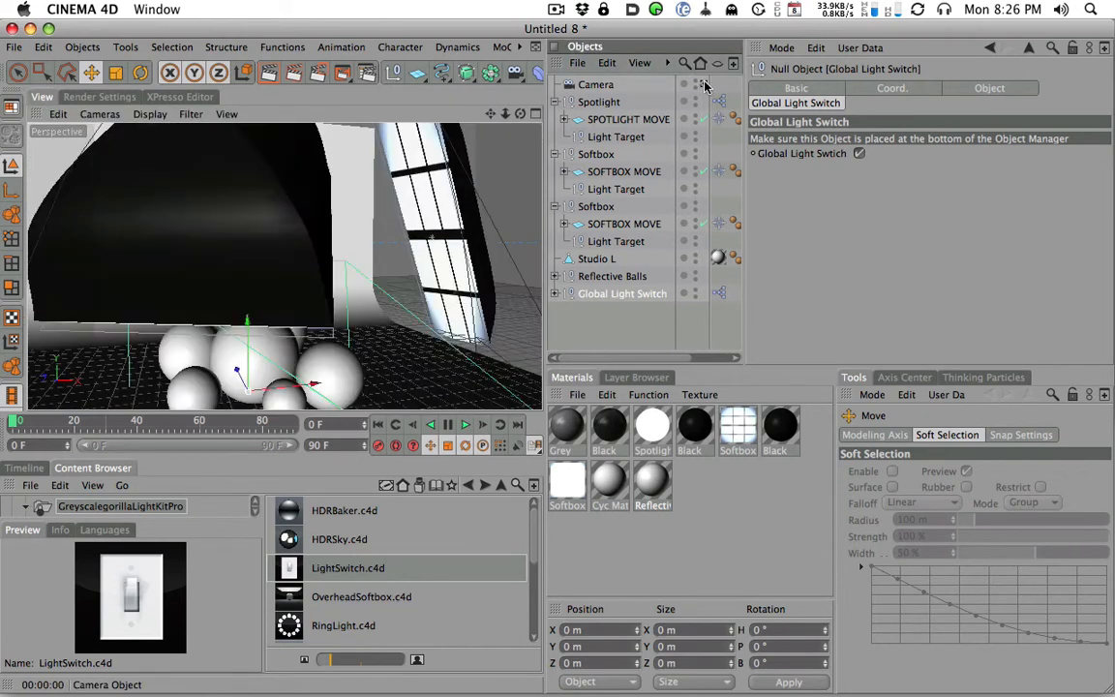
alt+right_drag(412, 209, 161, 293)
alt+drag(253, 266, 169, 239)
alt+drag(287, 222, 218, 184)
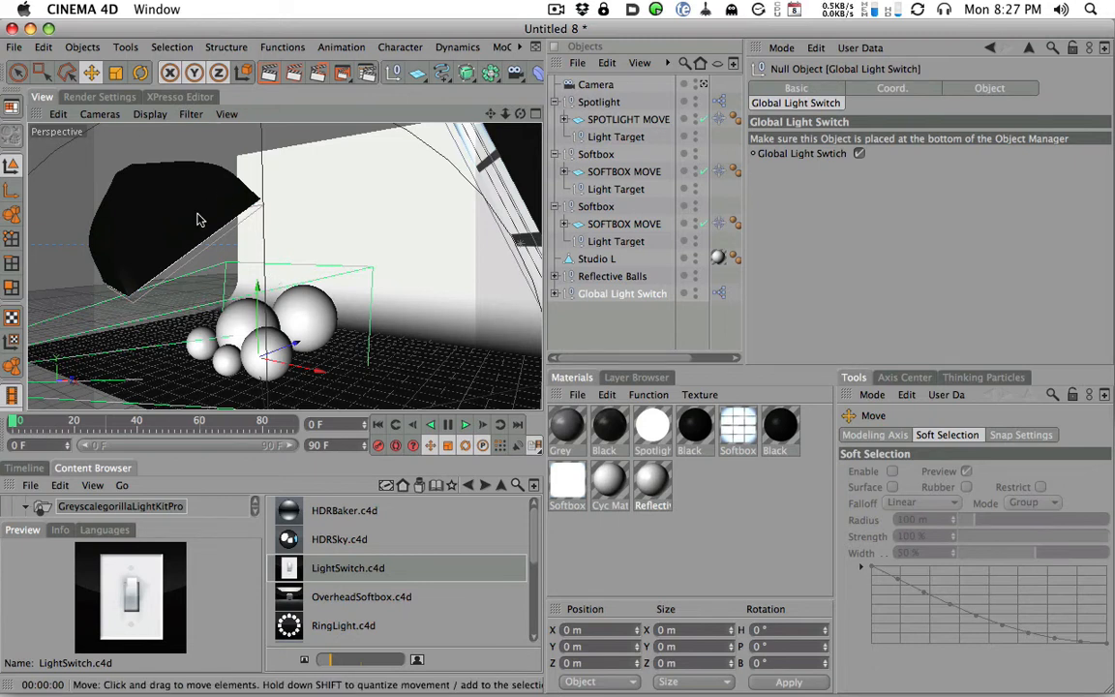
alt+drag(242, 229, 244, 213)
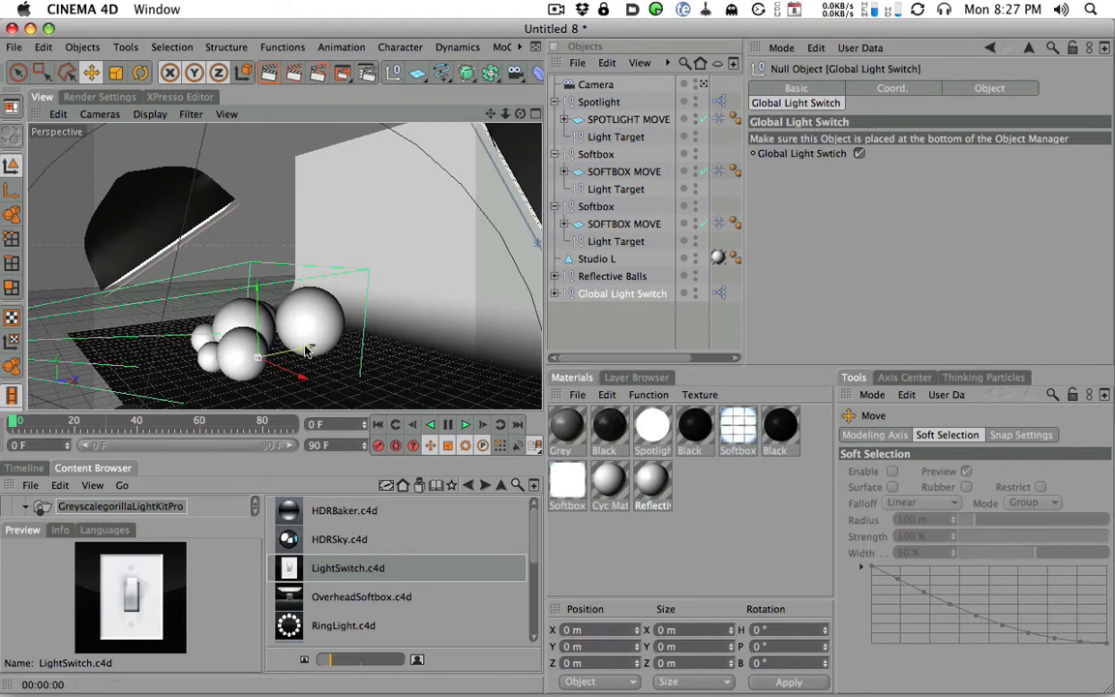
- Set the Global Illumination Diffuse Depth to 2 in the render settings
click(98, 96)
drag(347, 223, 163, 210)
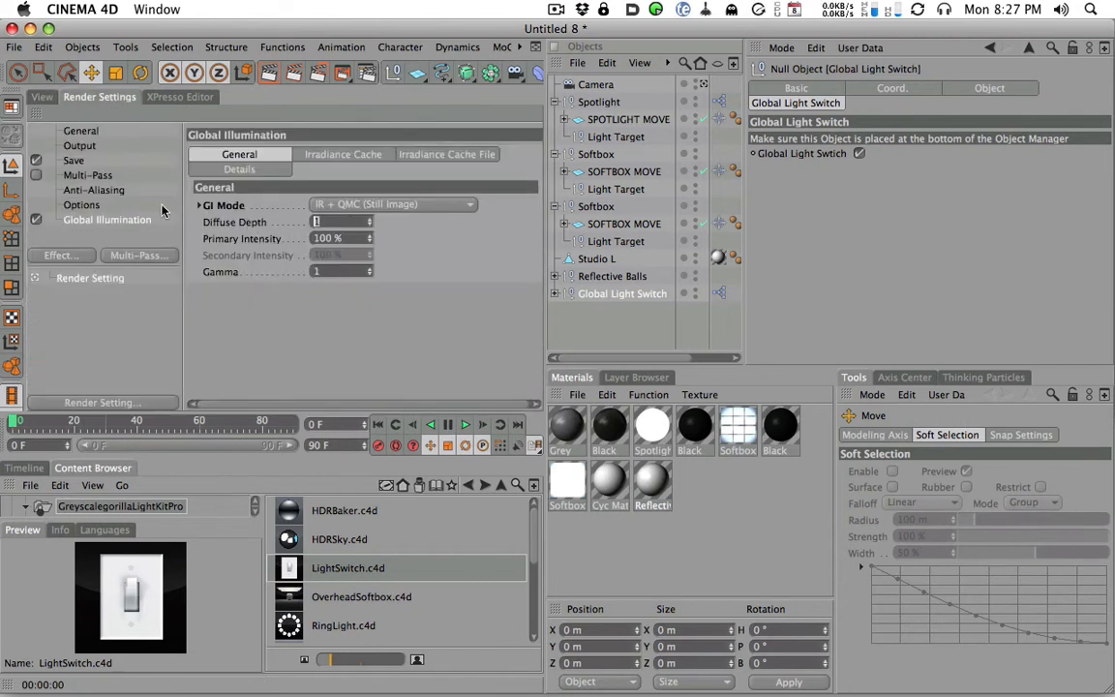
text(2)
key(Return)
click(41, 95)
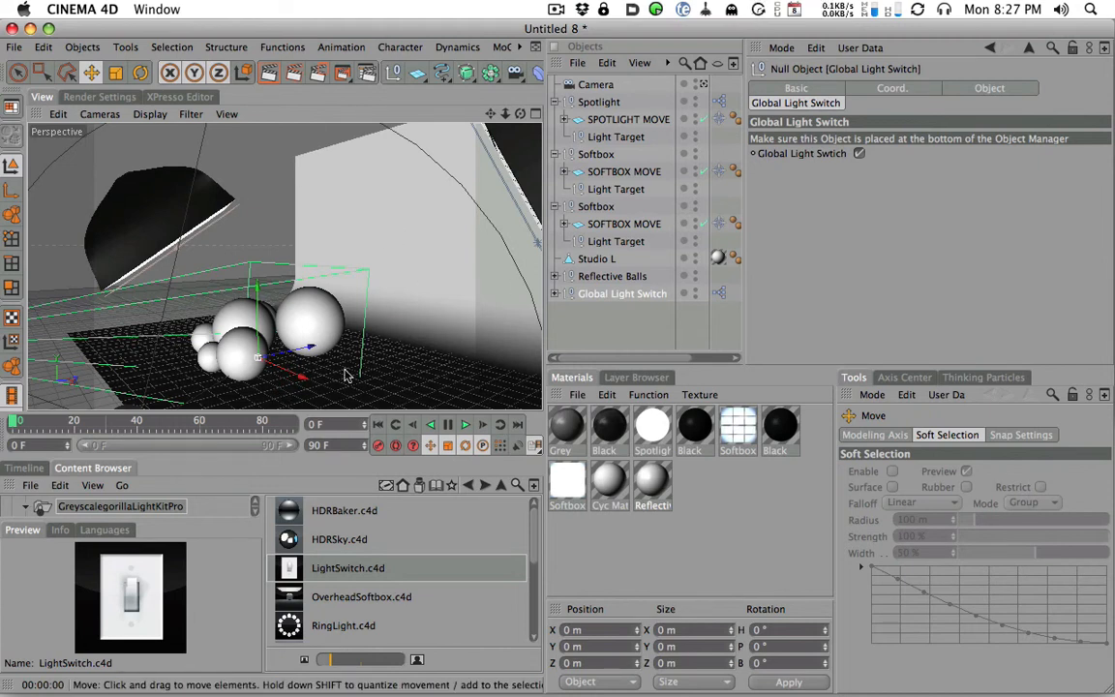
- Set the Global Illumination Gamma to 1.8 in the render settings
click(97, 97)
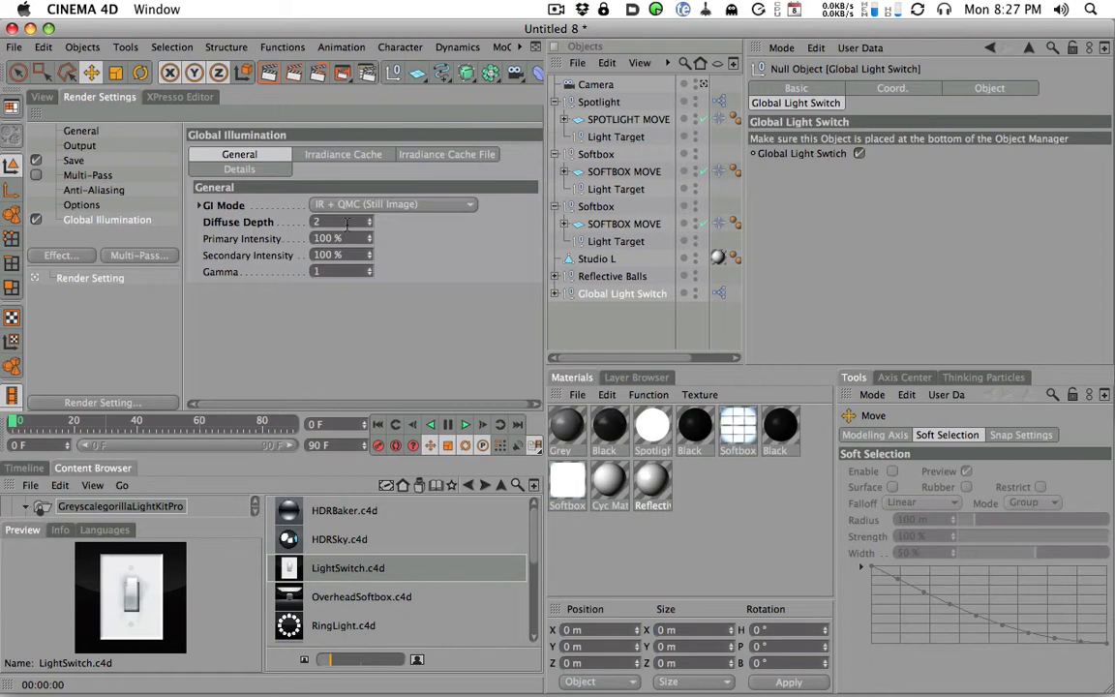
click(328, 222)
click(347, 242)
click(350, 256)
click(340, 272)
click(332, 299)
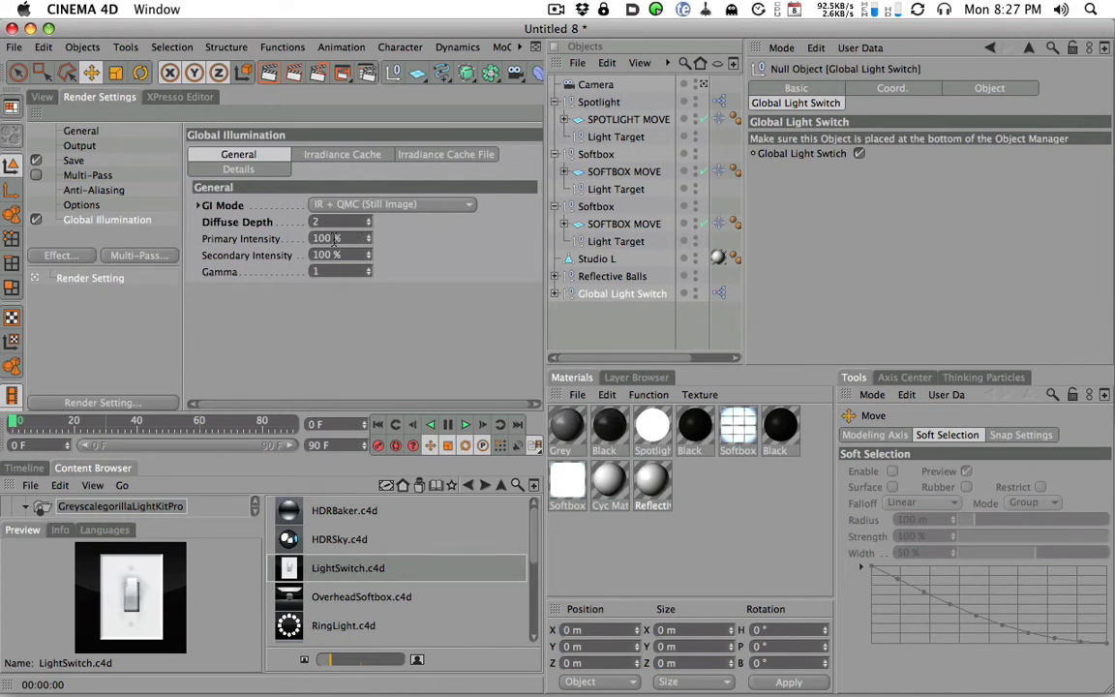
click(332, 273)
text(1.8)
key(Return)
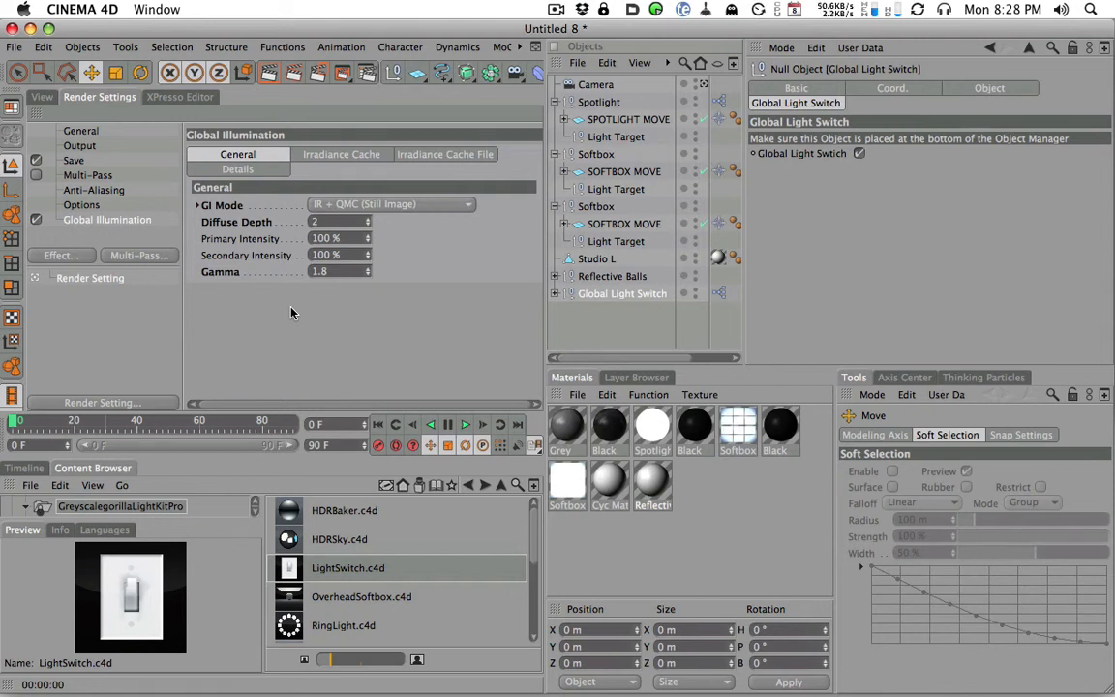
double_click(331, 271)
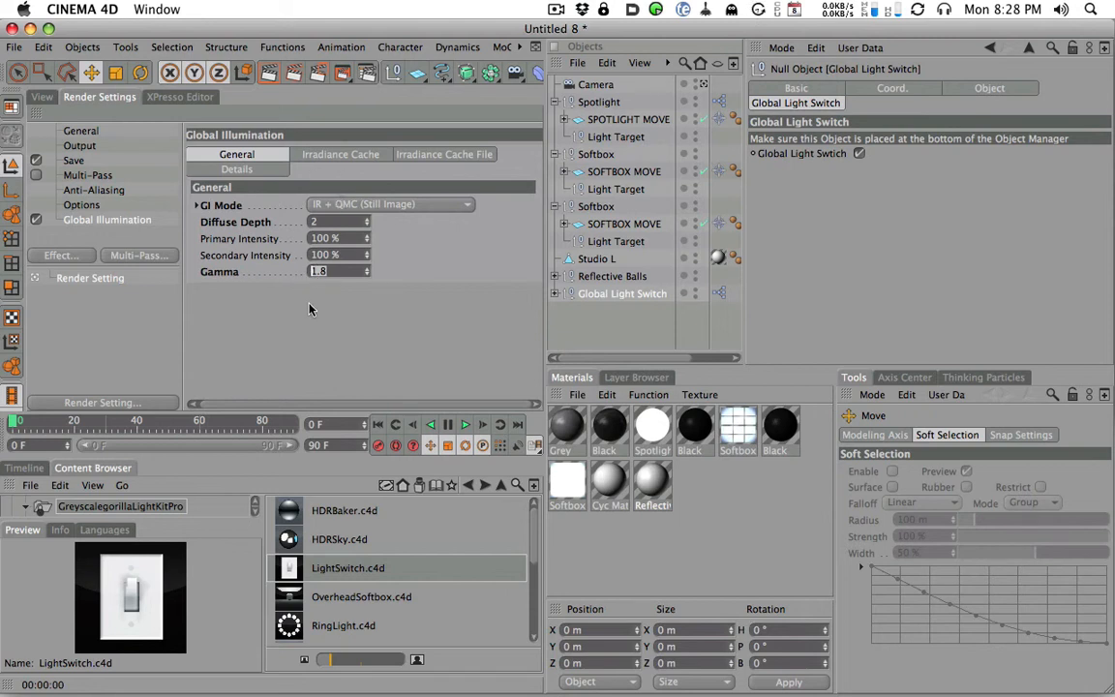
- Review the available Stochastic Samples and Record Density options in the Global Illumination irradiance cache settings
click(331, 156)
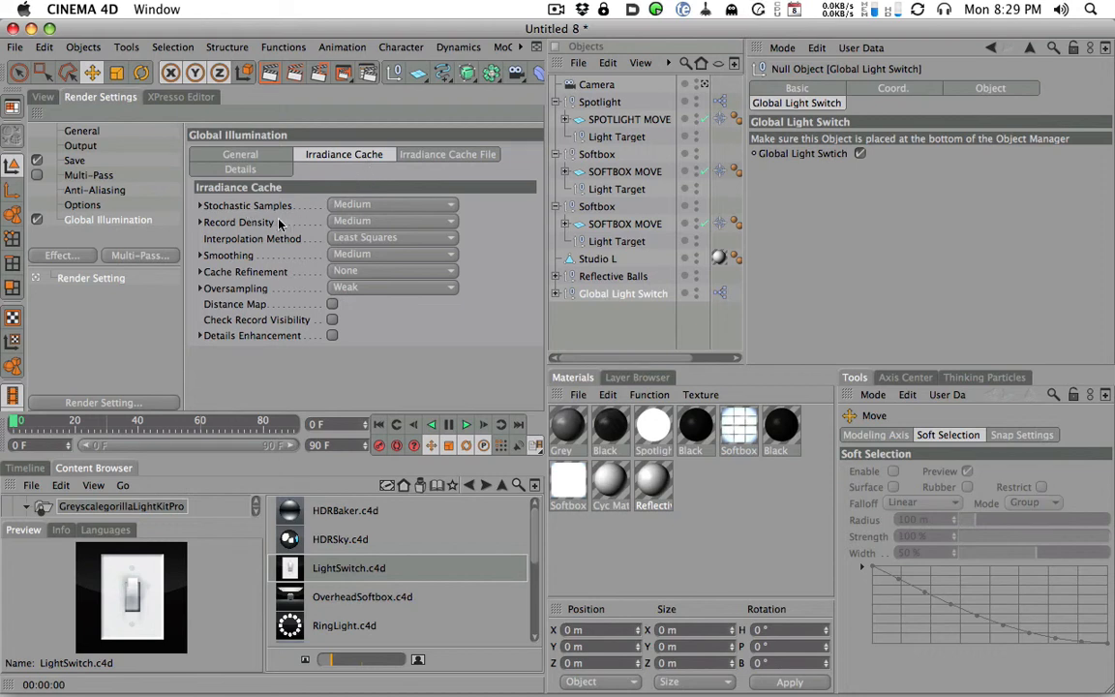
click(356, 204)
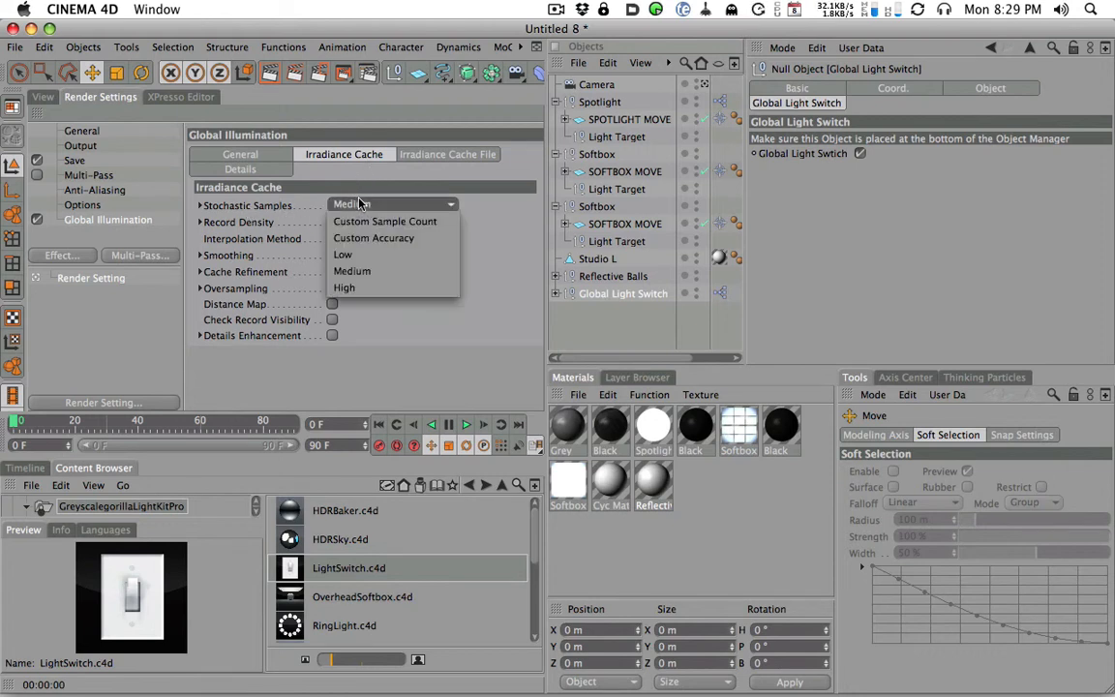
click(356, 205)
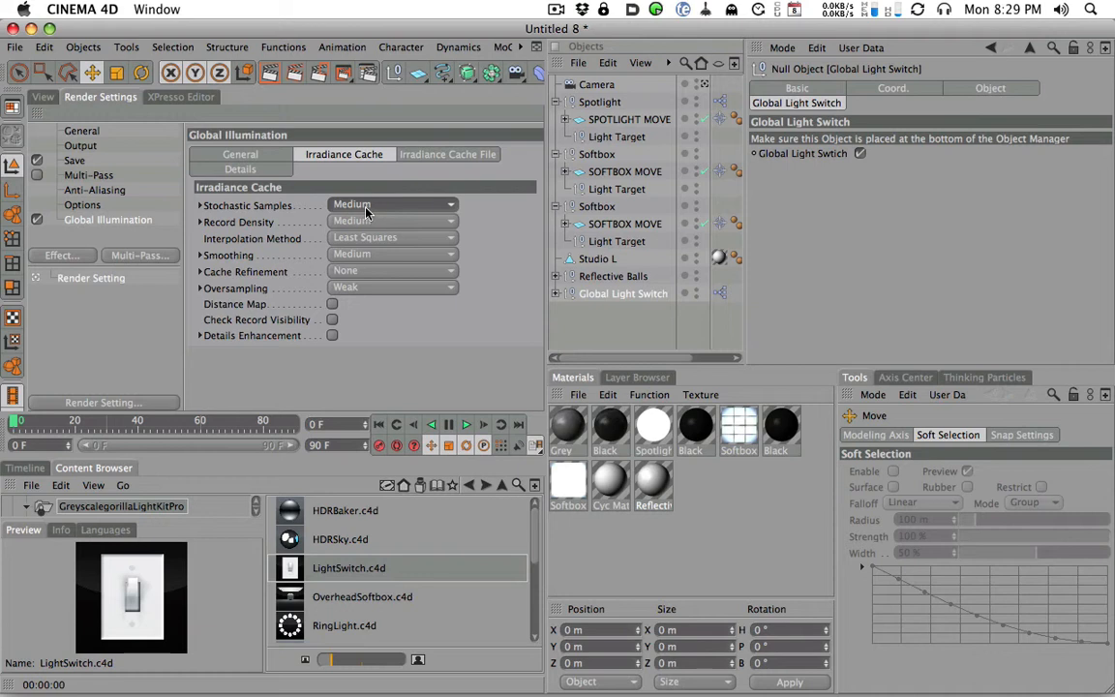
click(351, 204)
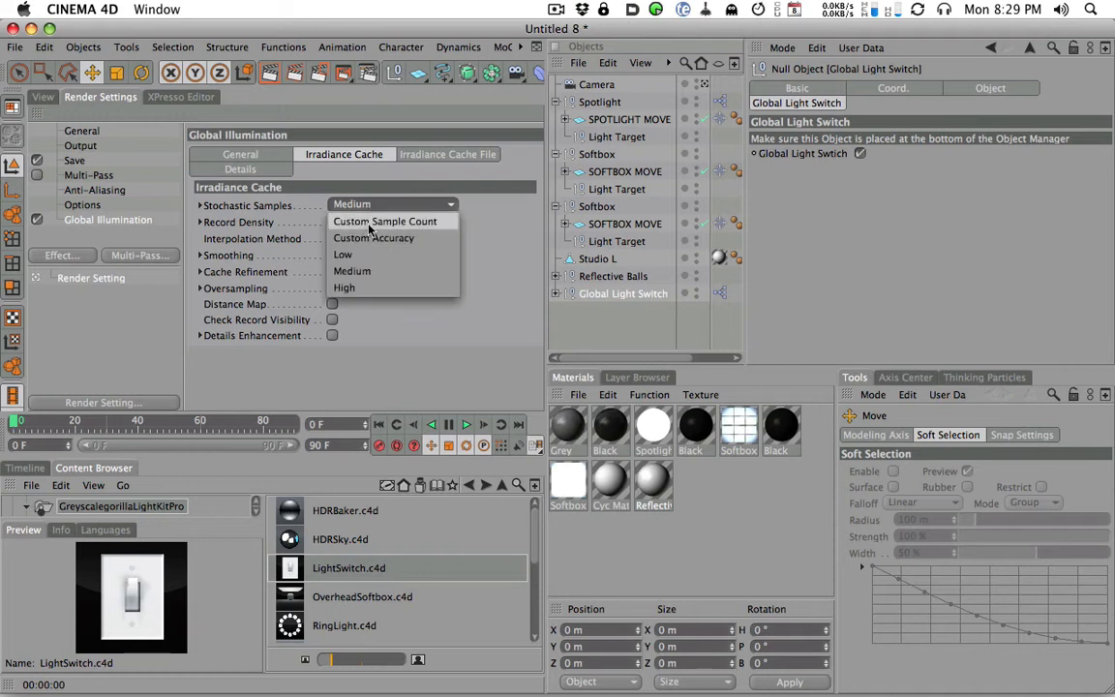
click(379, 308)
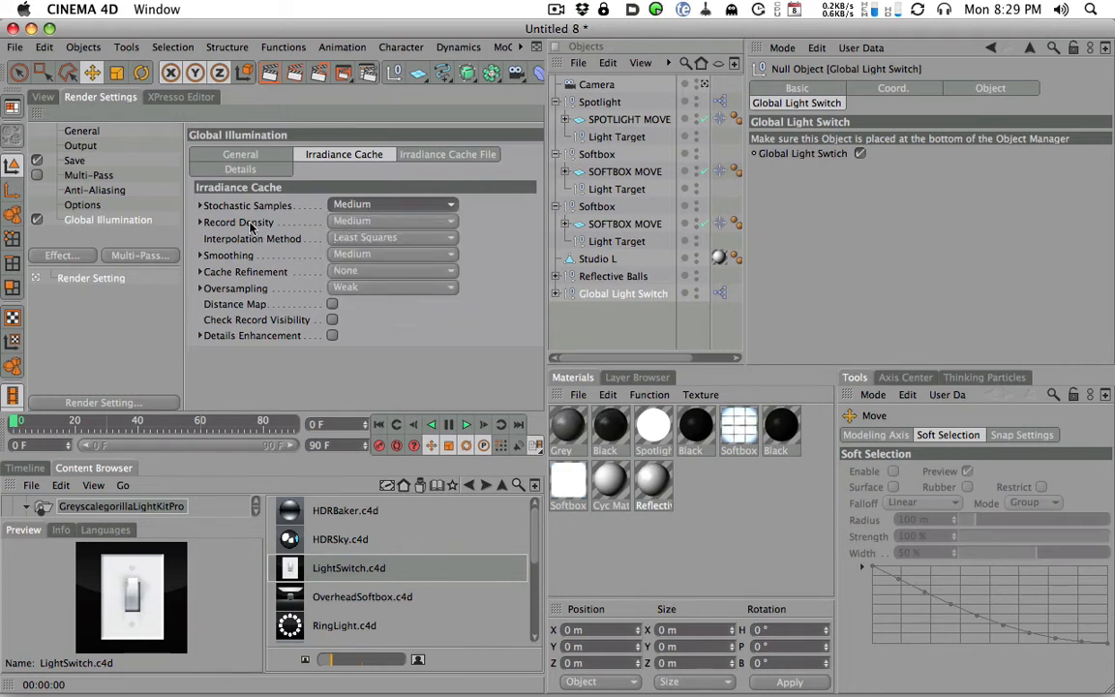
click(349, 222)
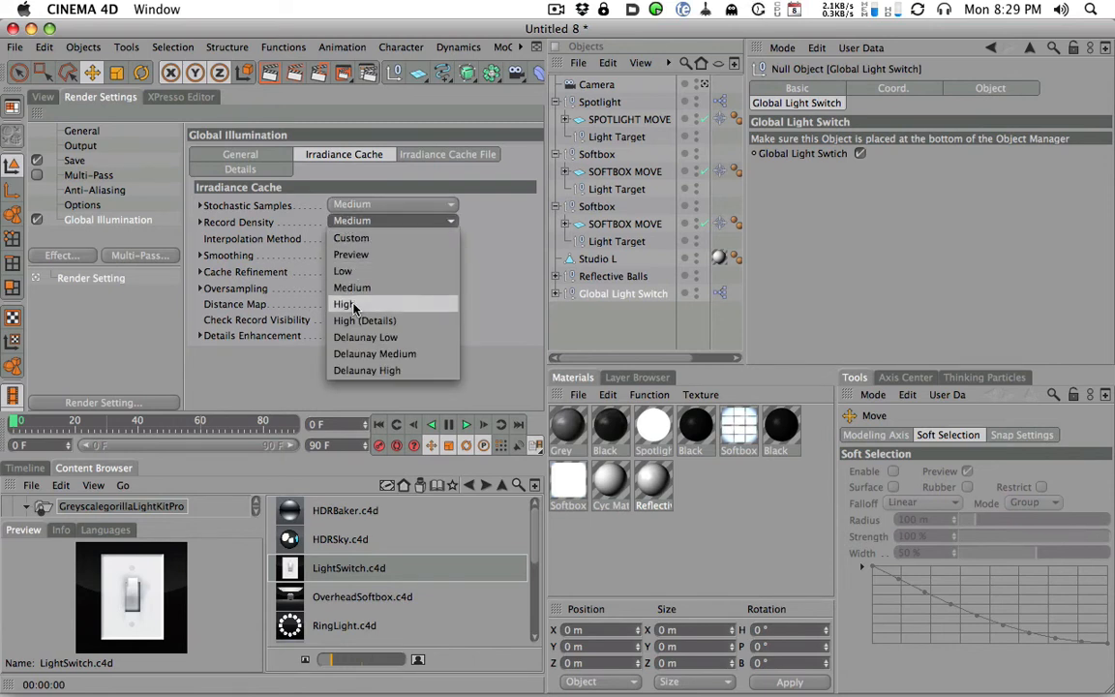
click(366, 222)
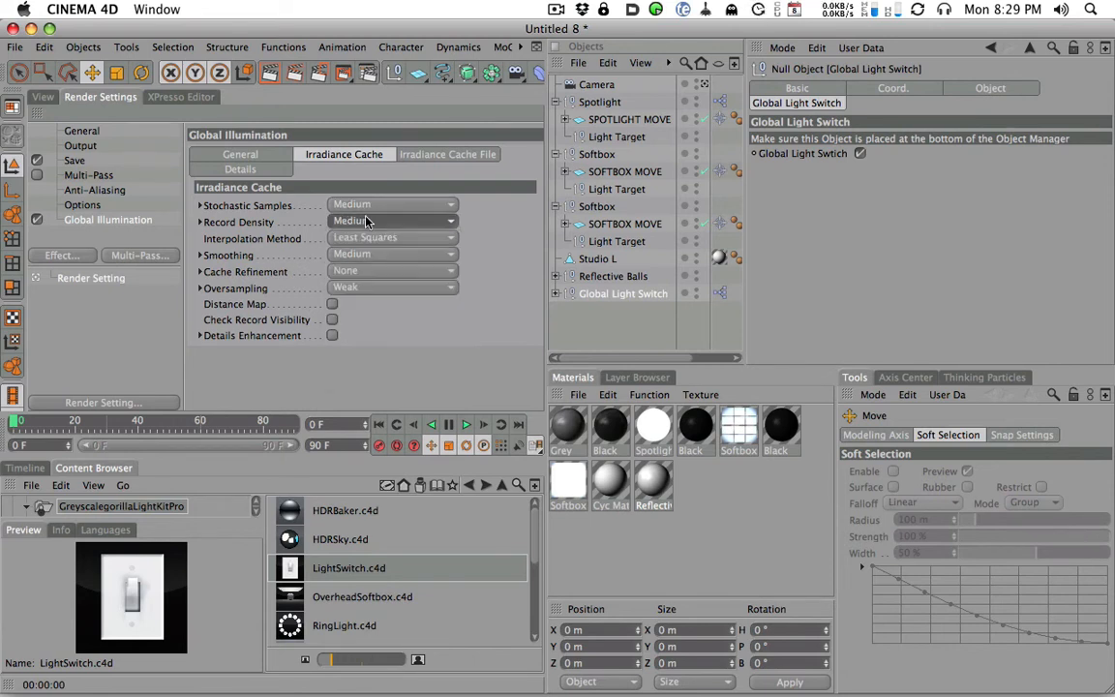
- Set the irradiance cache Record Density and Stochastic Samples to Low for Global Illumination
click(360, 224)
click(377, 269)
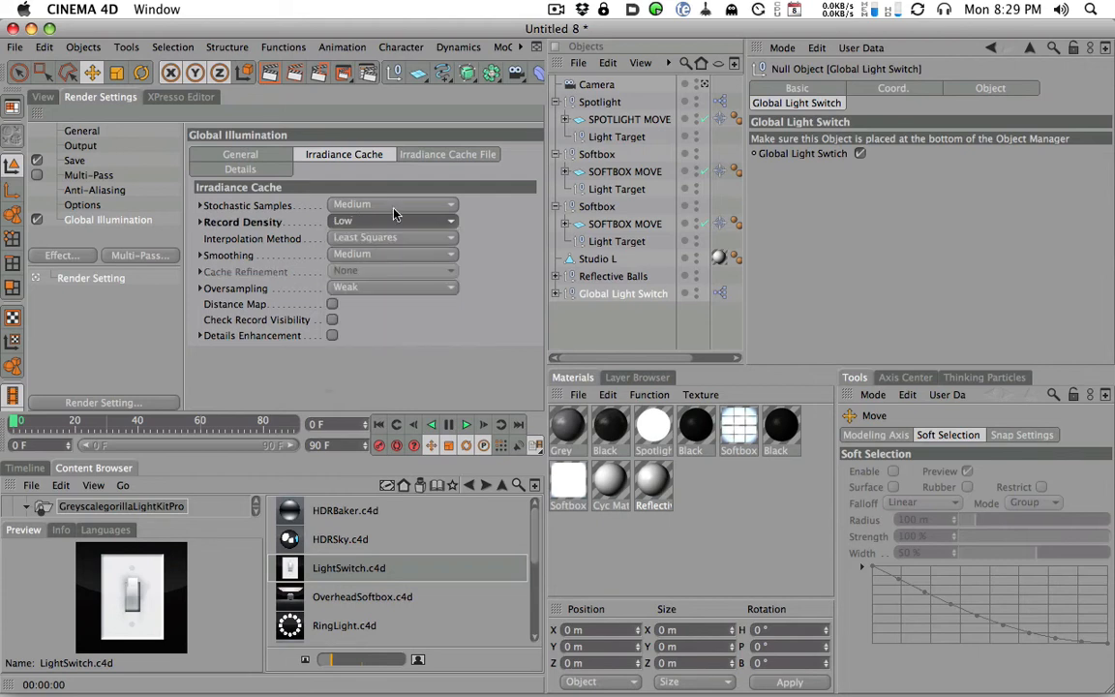
click(378, 204)
click(391, 254)
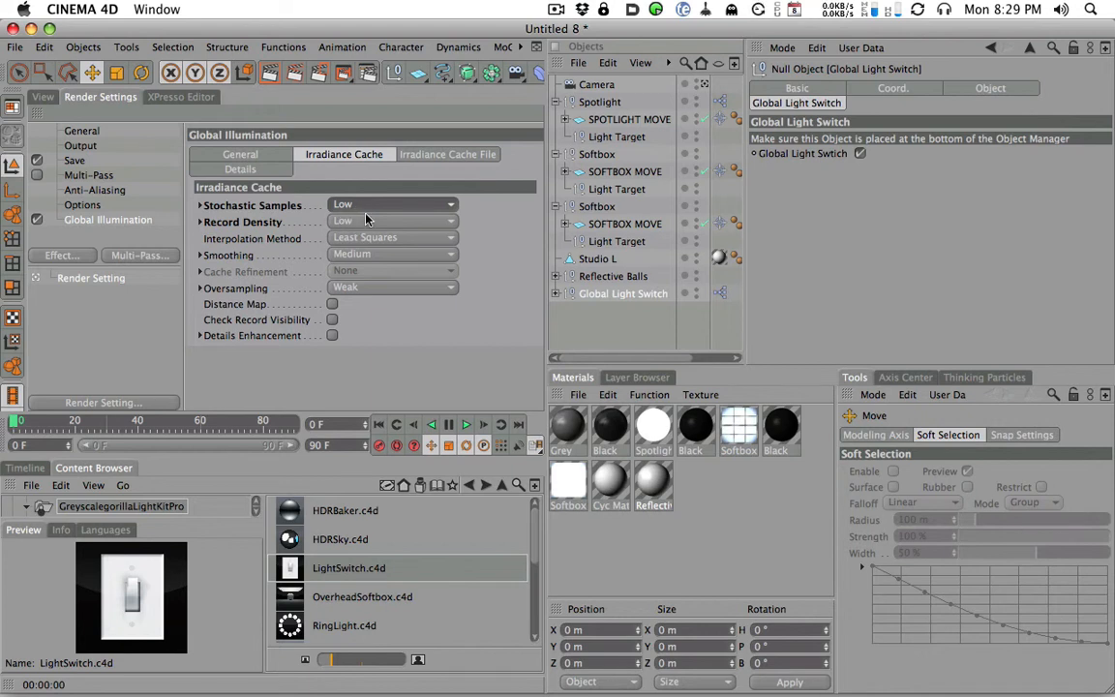
click(355, 222)
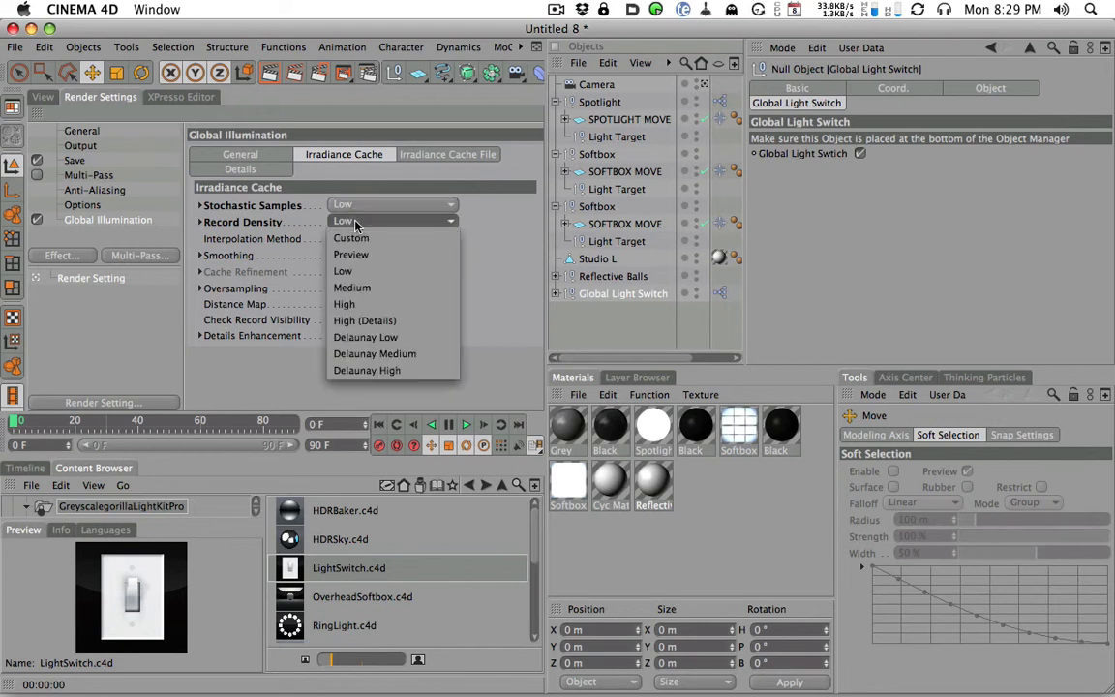
click(432, 213)
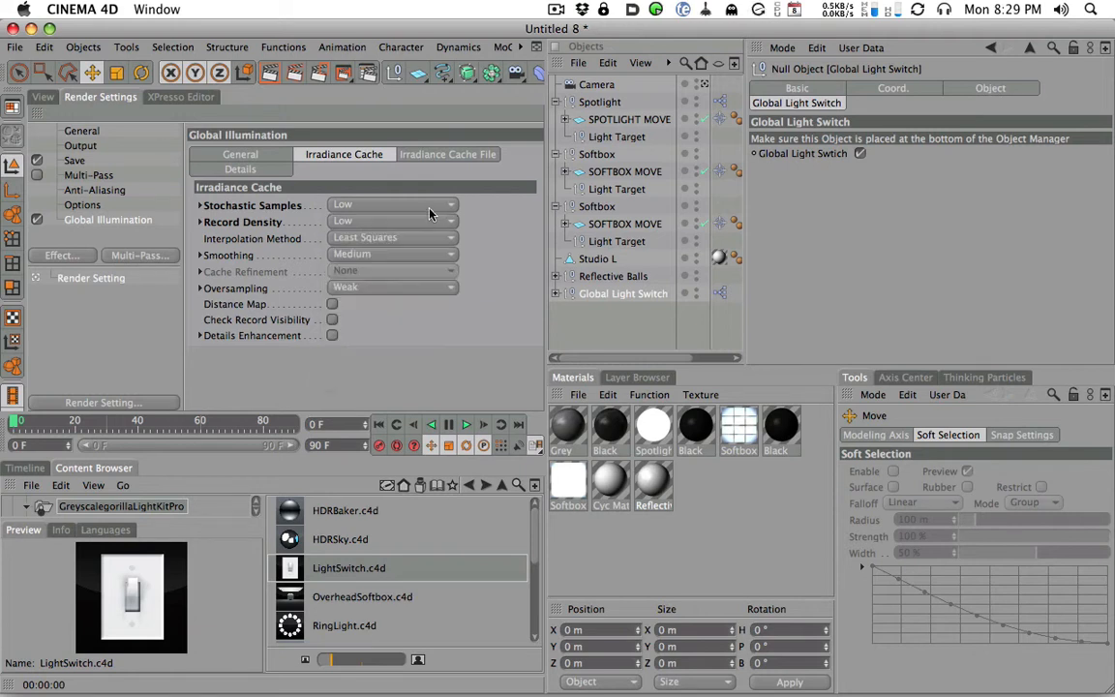
click(356, 206)
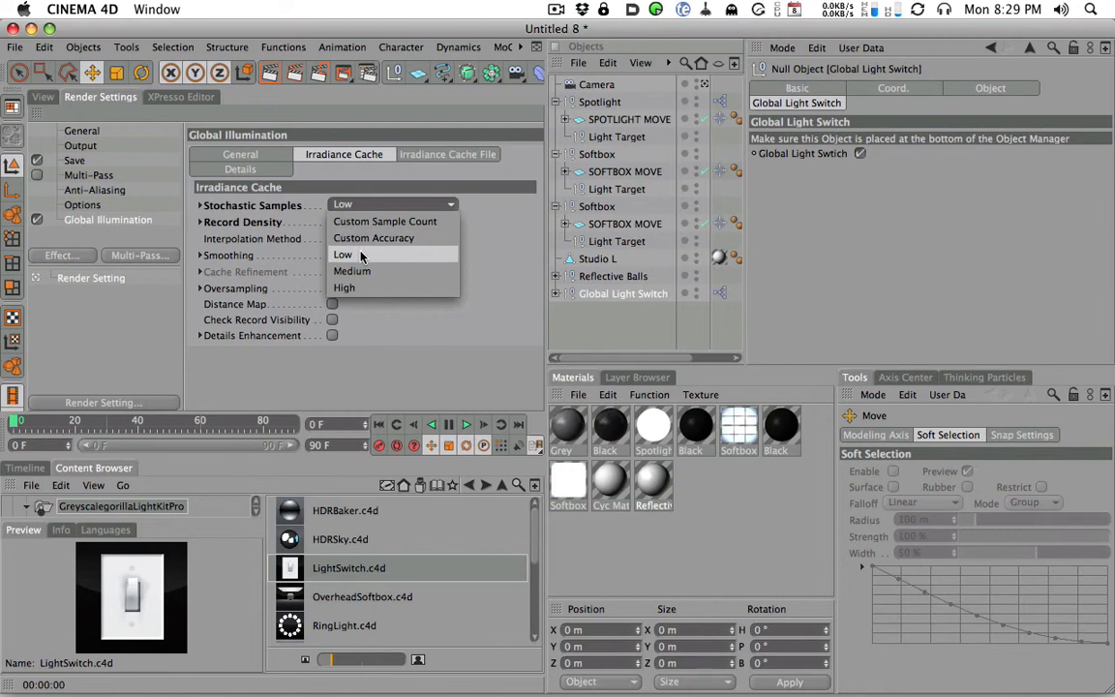
click(349, 210)
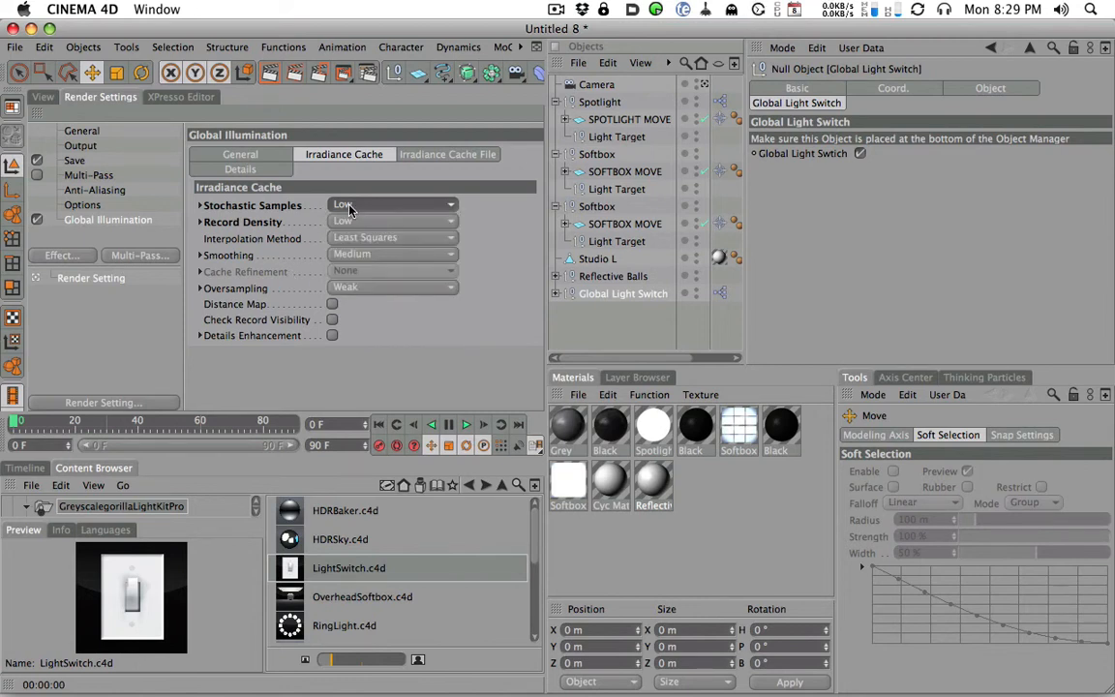
- Return to the scene camera's view and render the reflective spheres
click(238, 155)
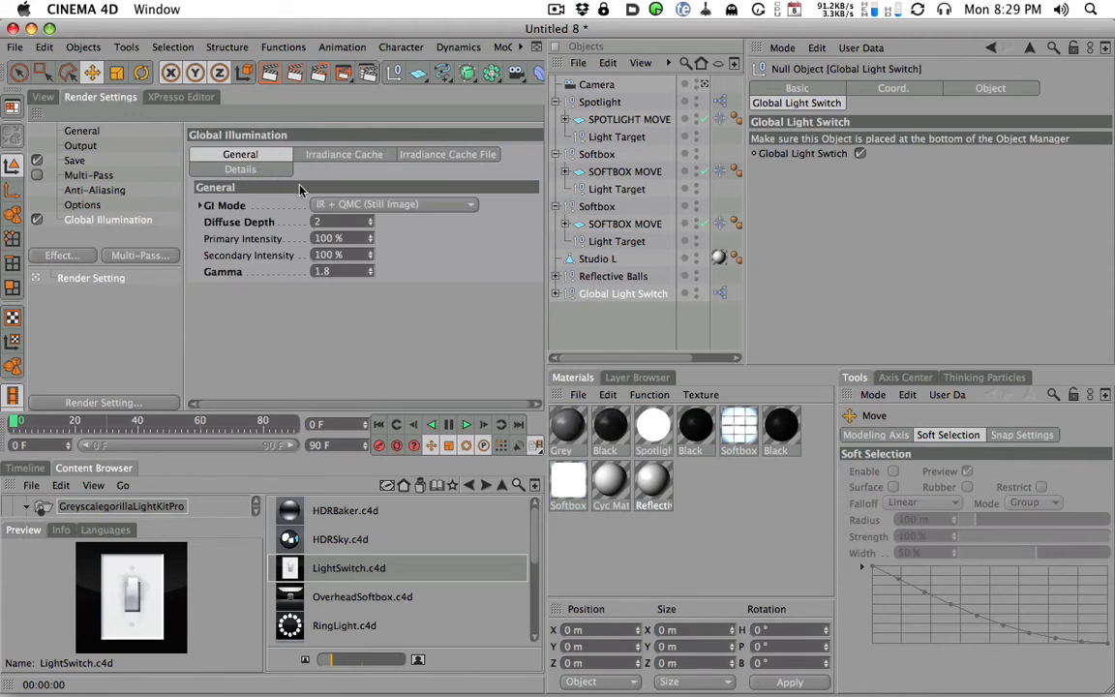
click(42, 96)
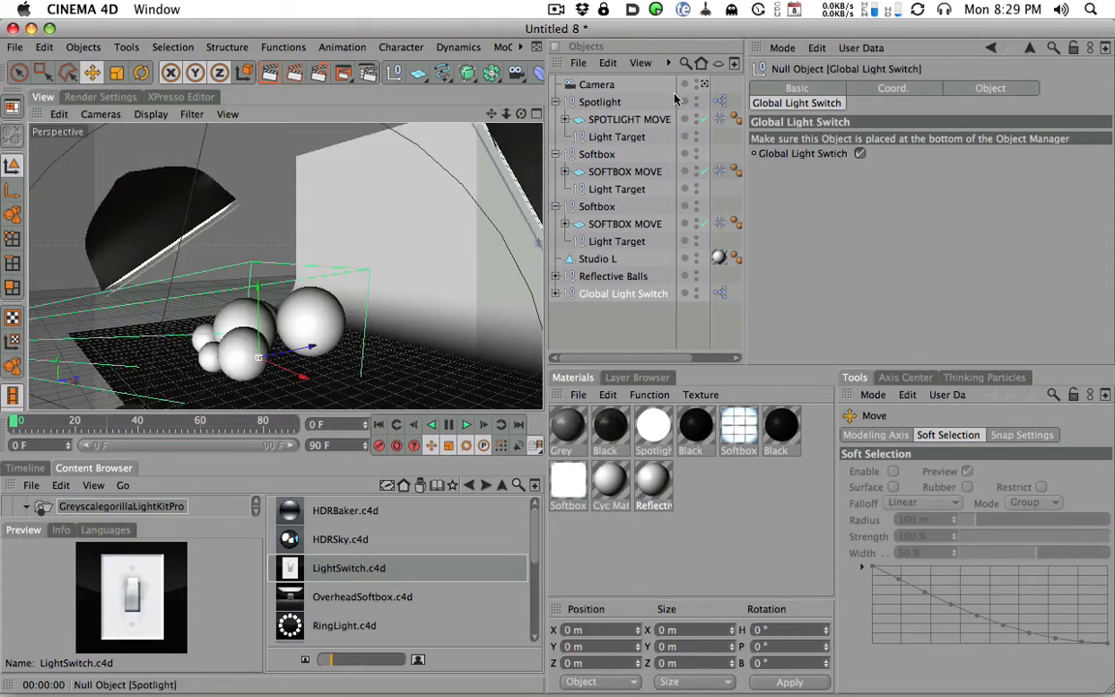
click(704, 84)
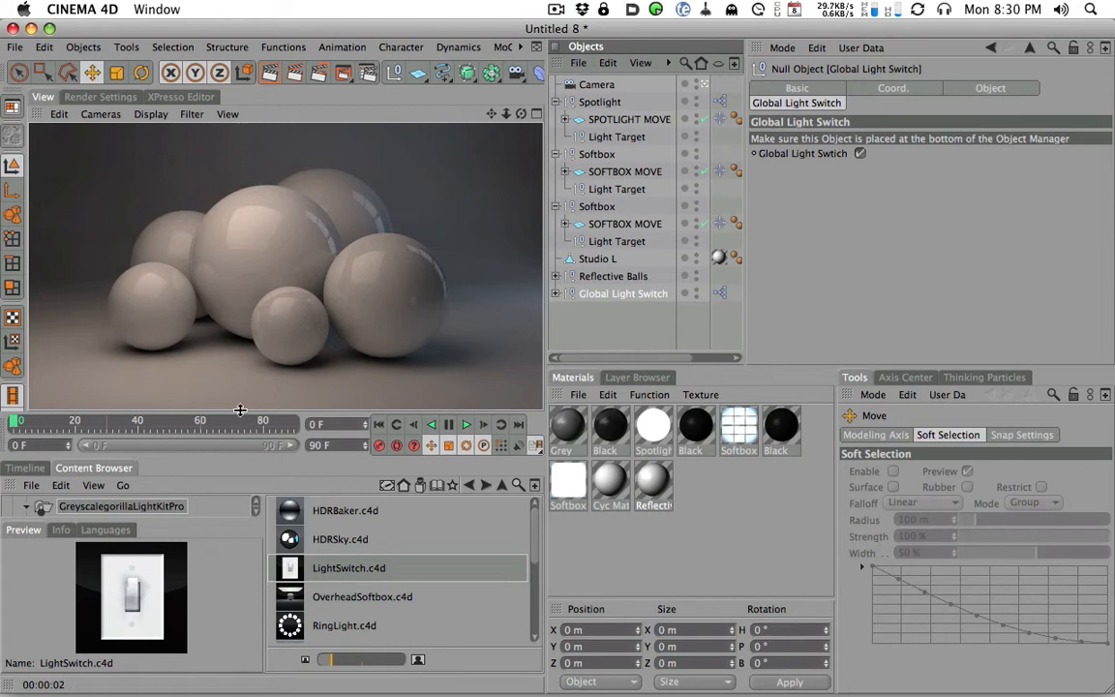
click(272, 73)
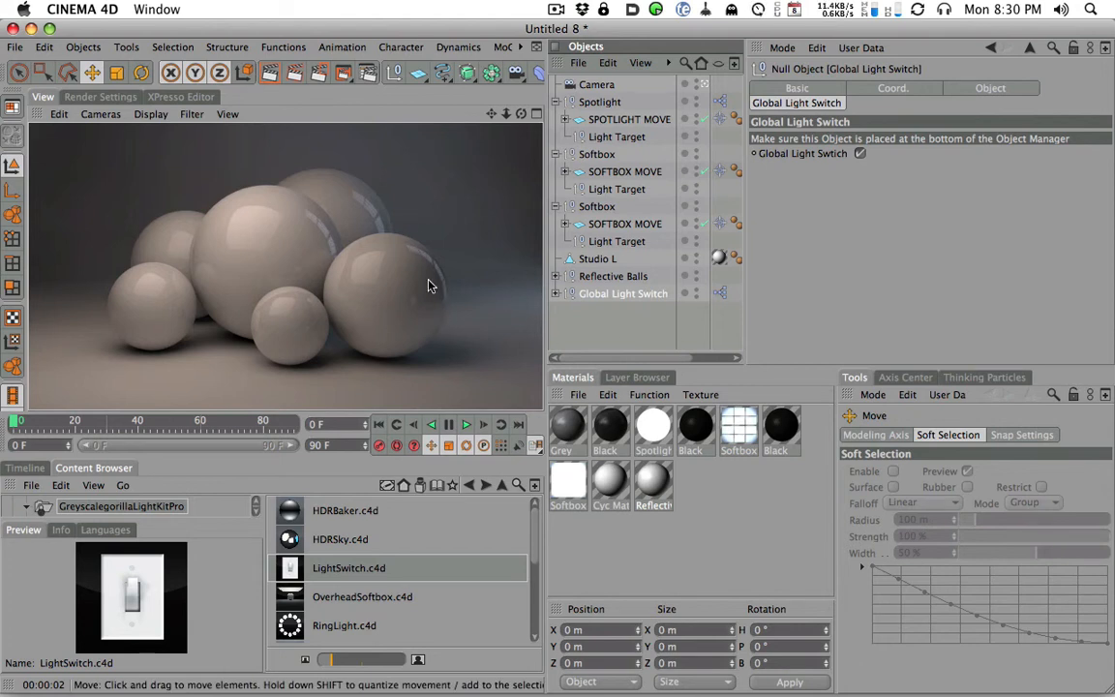
- Render the whole studio set from outside the scene camera, and re-render the spheres through the camera
click(468, 233)
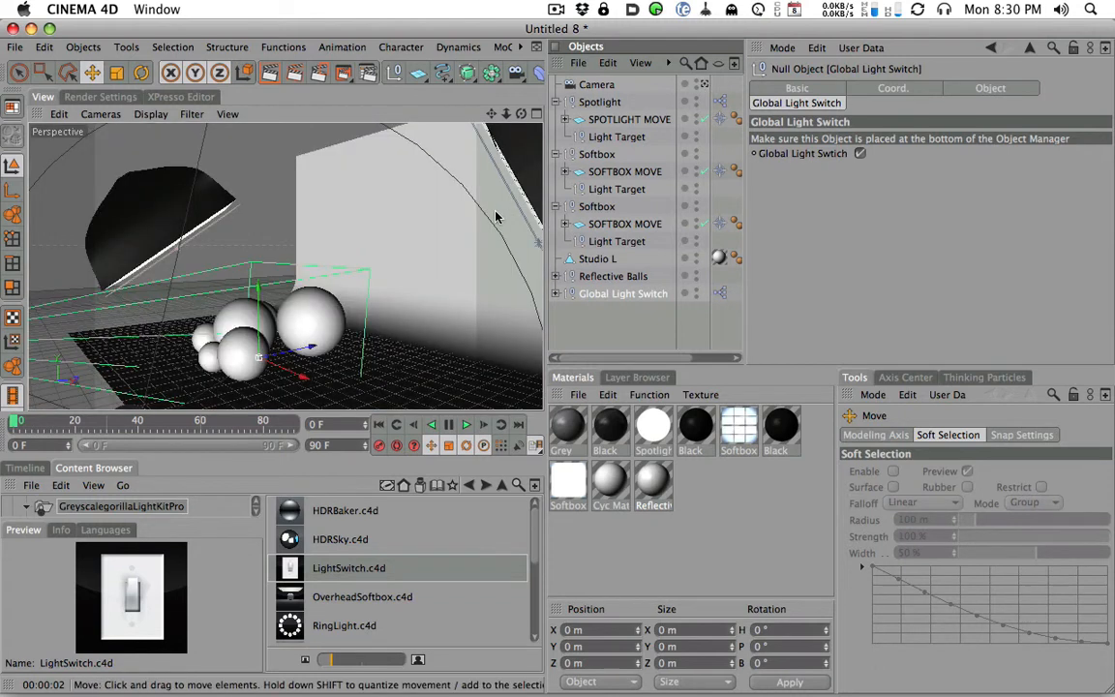
alt+drag(473, 246, 237, 193)
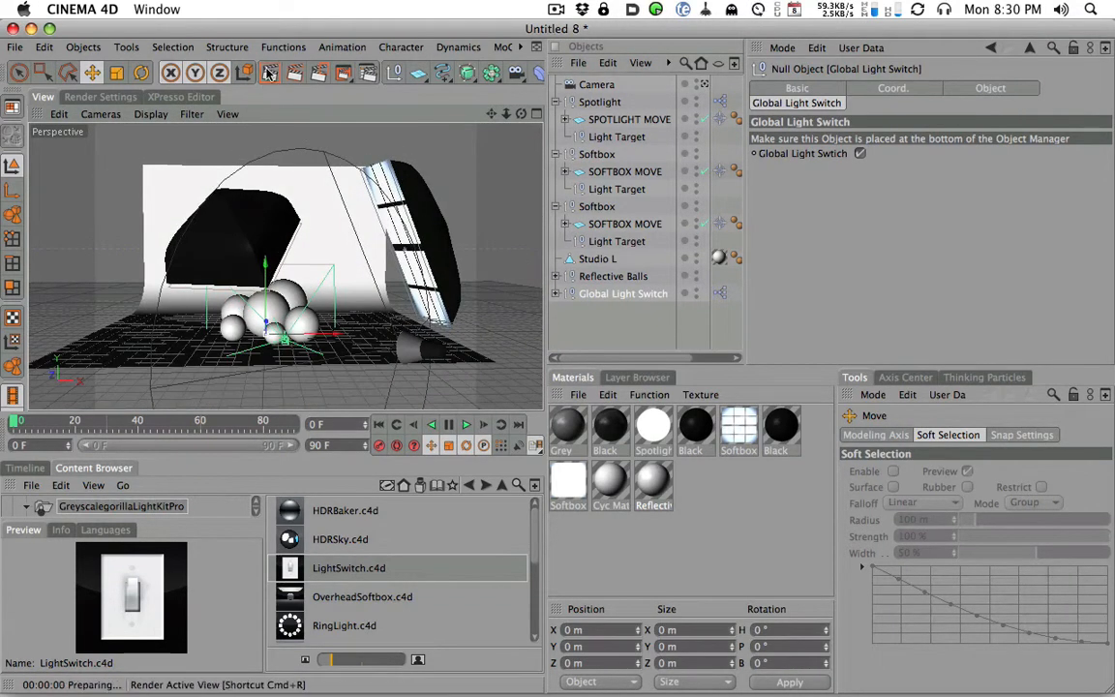
click(270, 72)
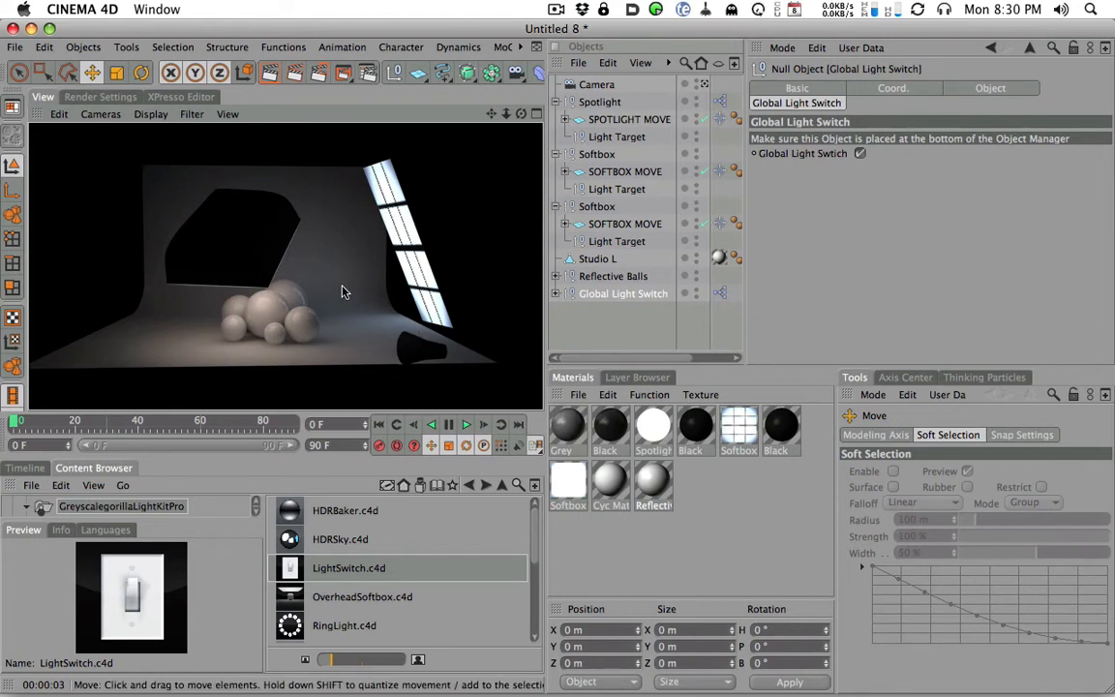
click(704, 85)
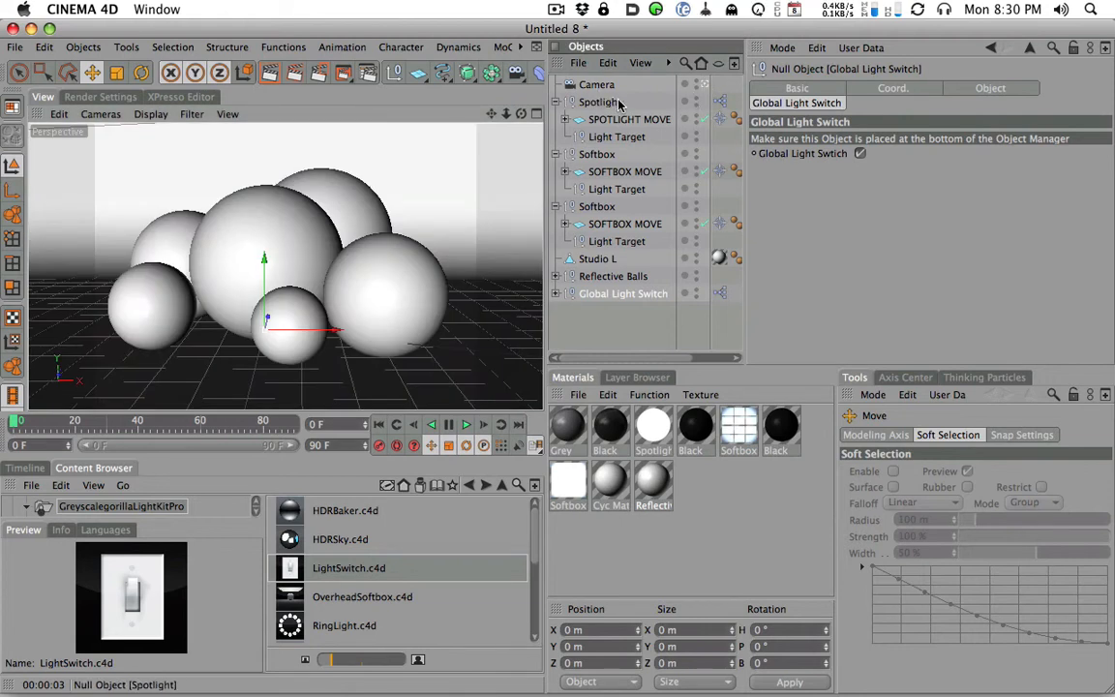
click(275, 74)
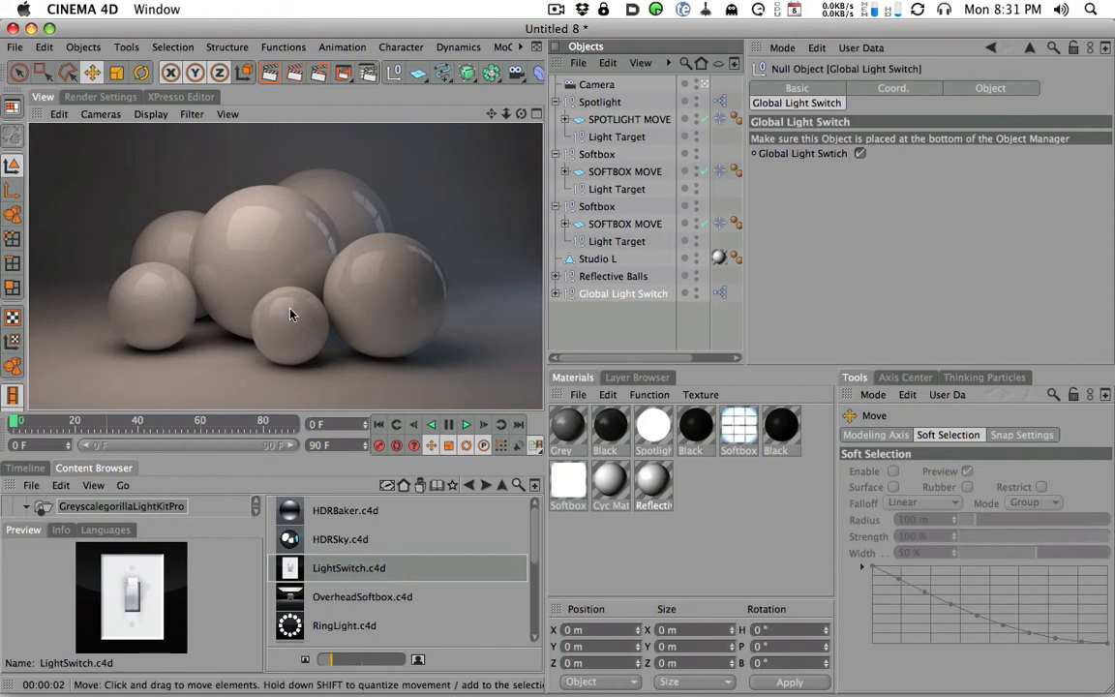
- Set the irradiance cache Stochastic Samples and Record Density to Medium and render the camera view
click(116, 97)
click(330, 154)
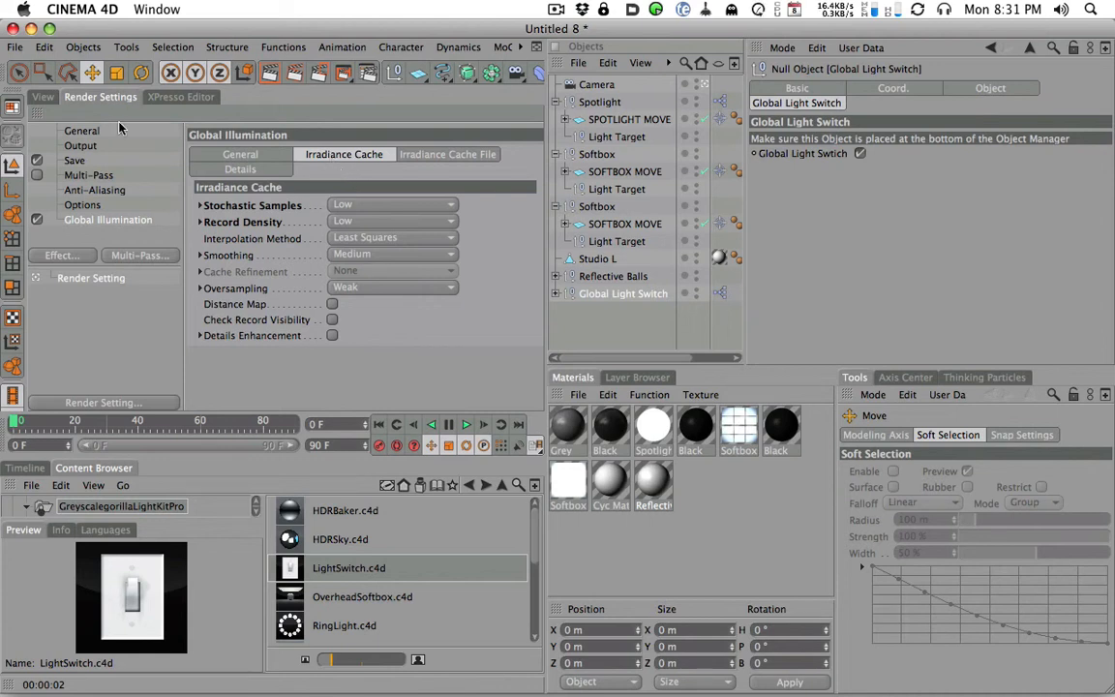
click(368, 205)
click(368, 270)
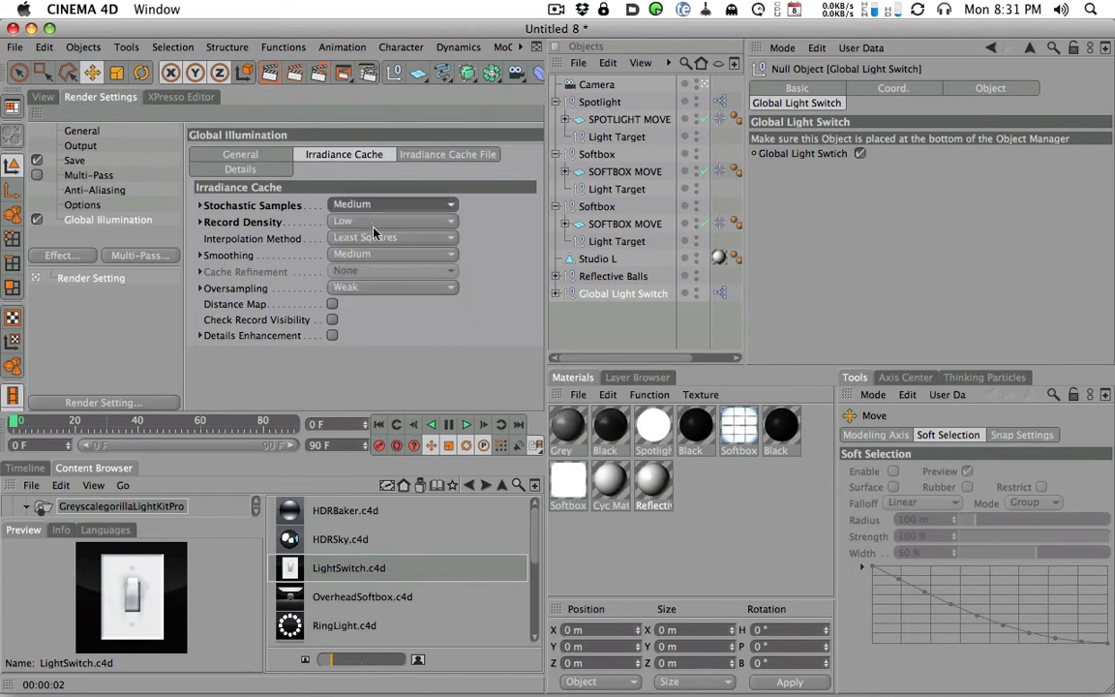
click(374, 222)
click(352, 287)
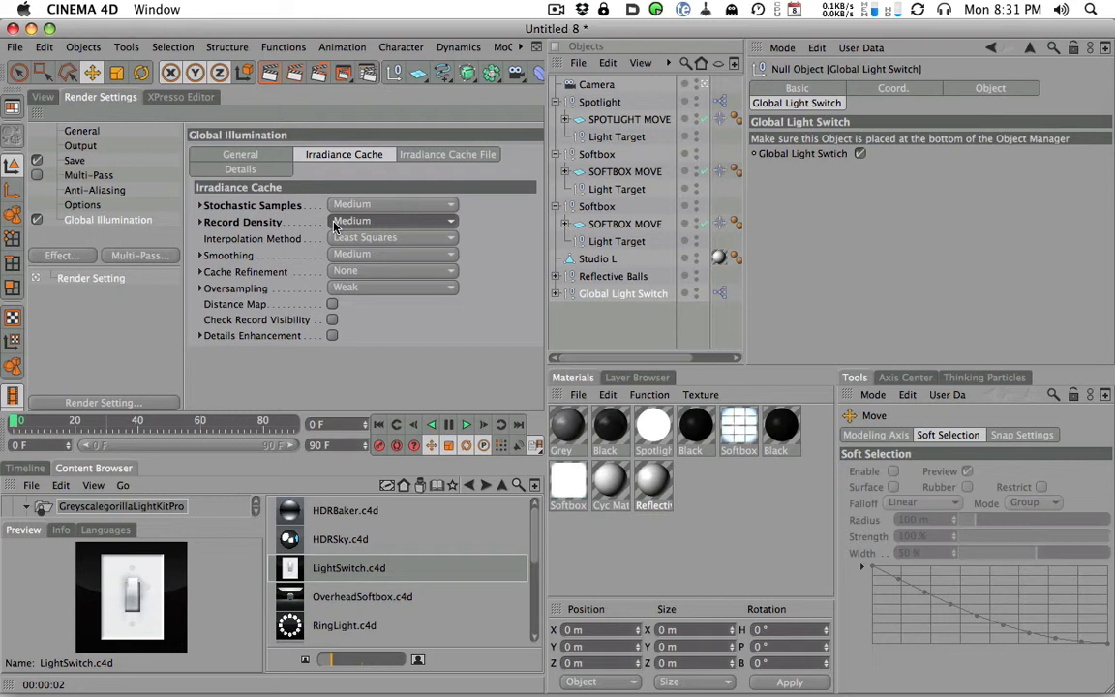
click(42, 97)
click(275, 72)
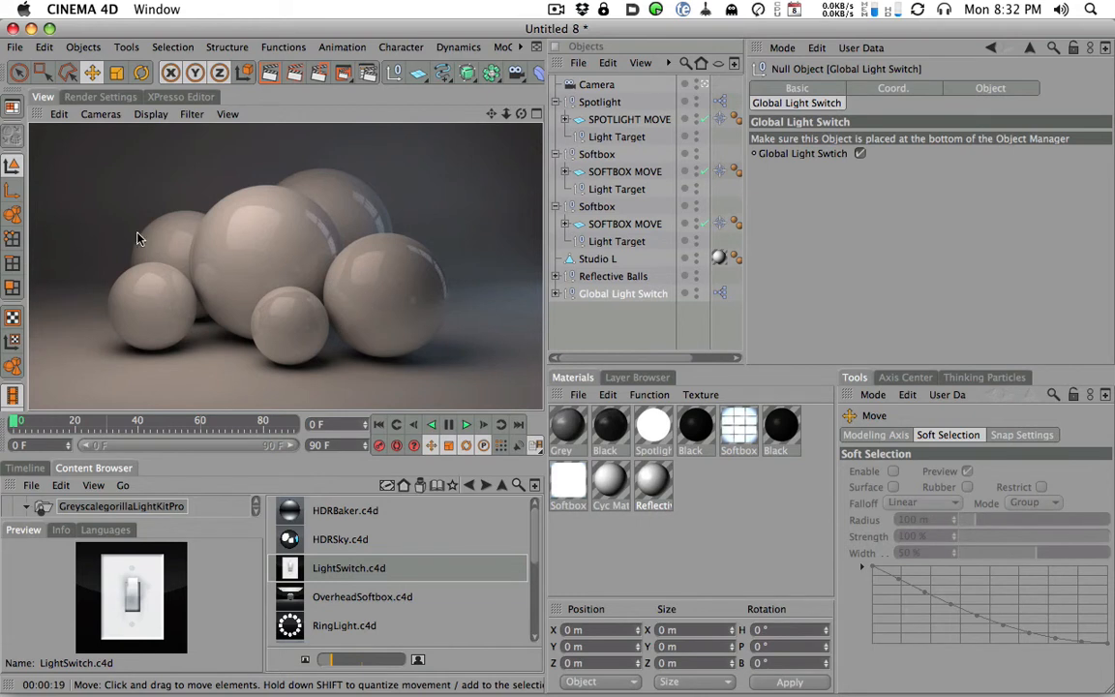
- Examine the quality options for Stochastic Samples and Record Density in the irradiance cache settings
click(97, 97)
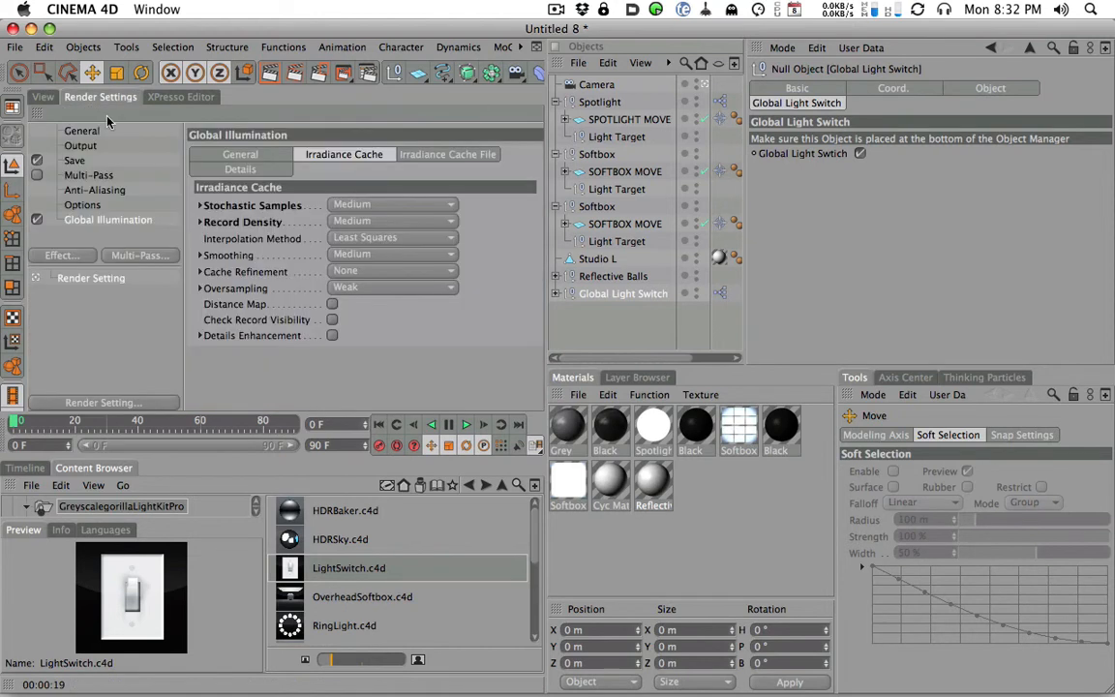
click(358, 206)
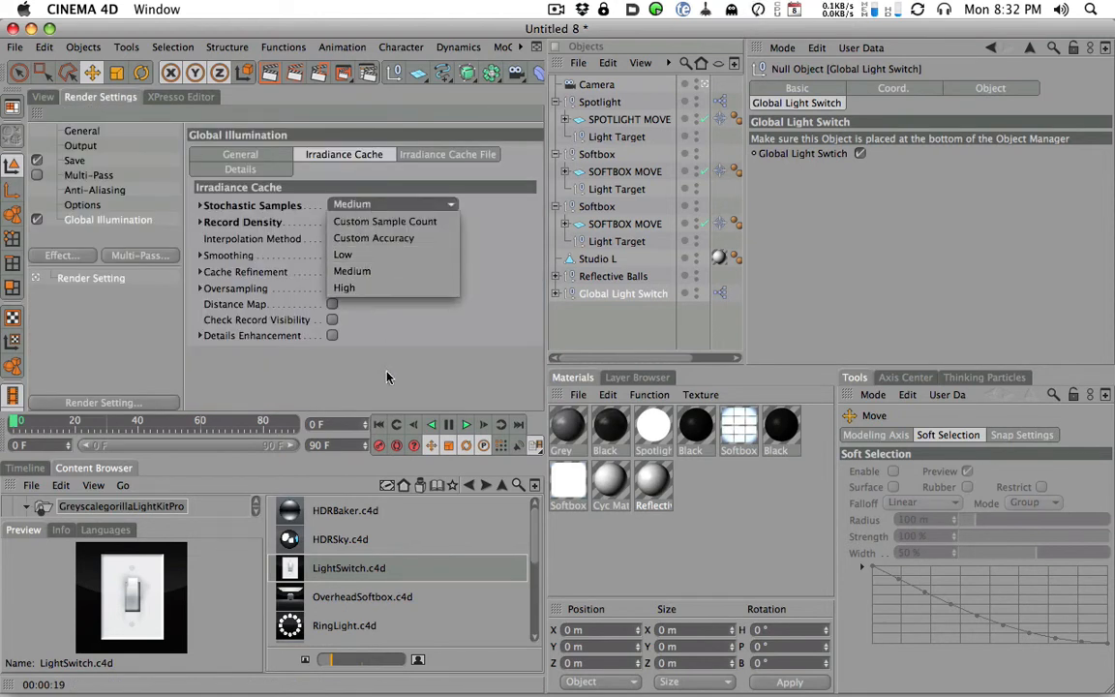
click(364, 271)
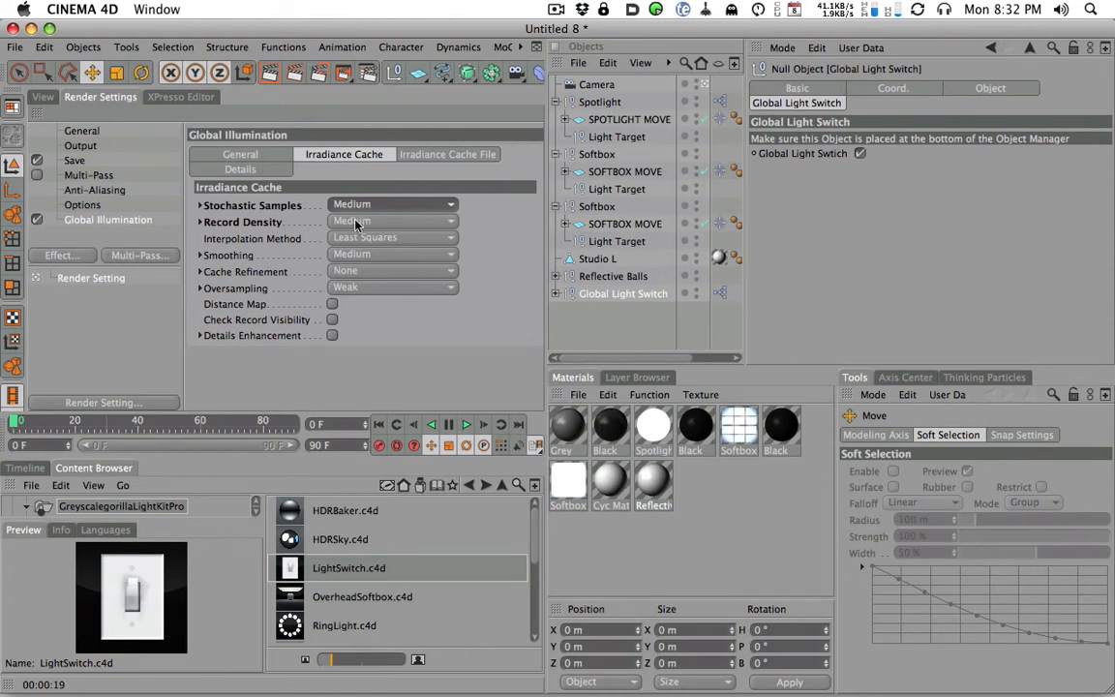
click(355, 223)
click(363, 222)
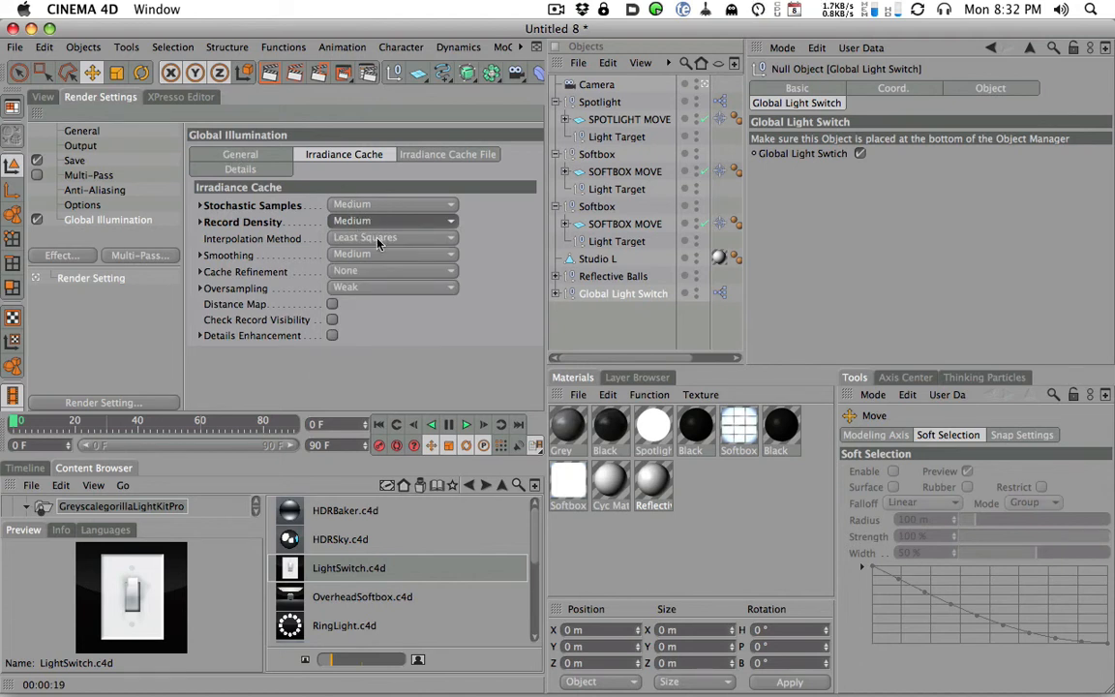
click(334, 204)
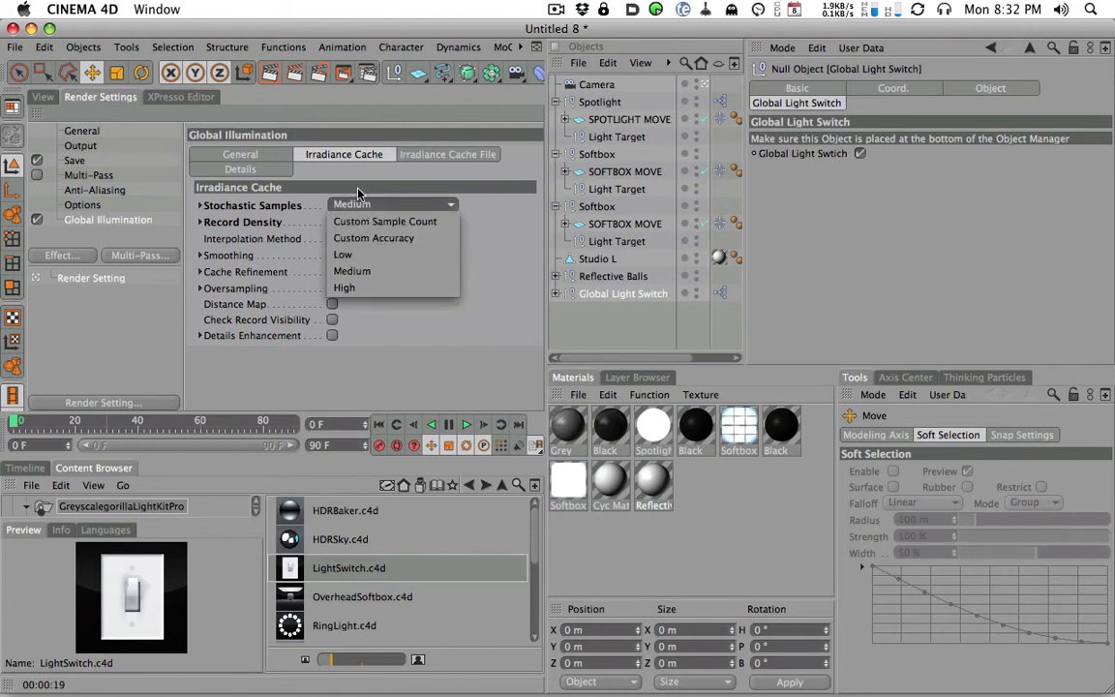
click(319, 161)
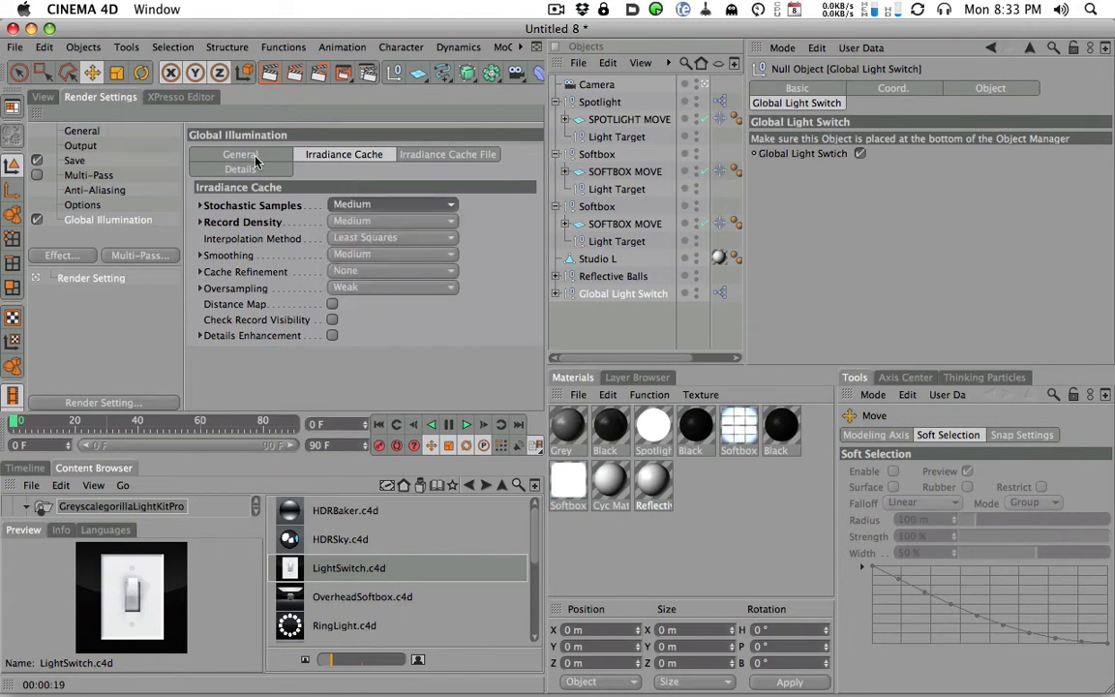
click(369, 222)
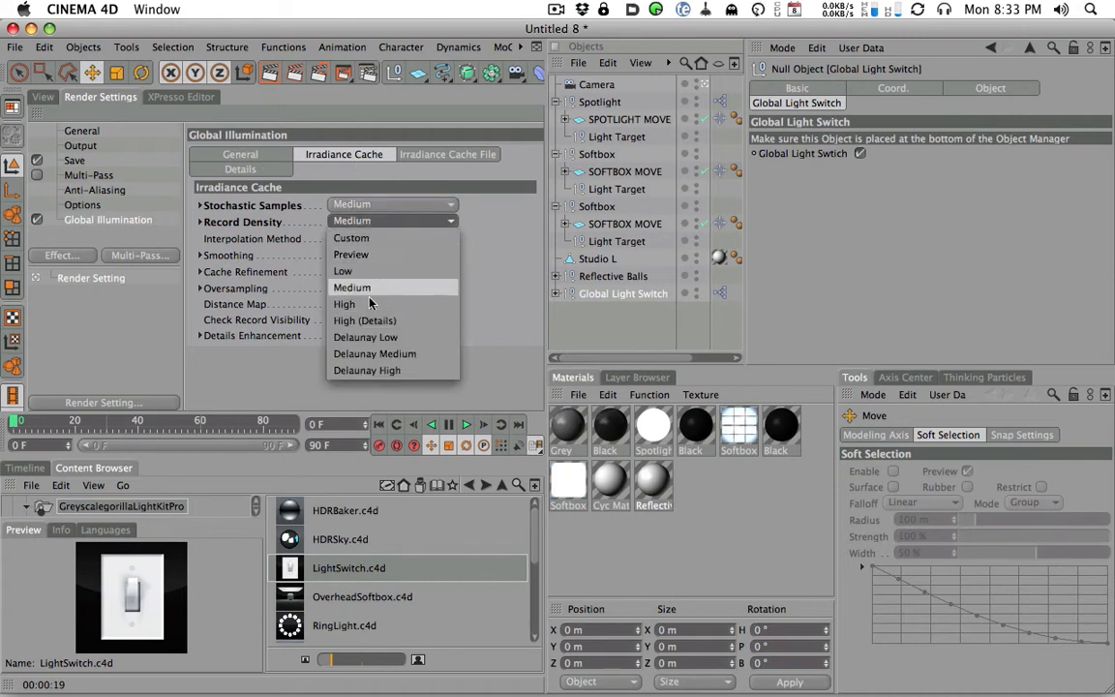
click(355, 205)
- Set the Global Illumination Diffuse Depth to 3
click(253, 155)
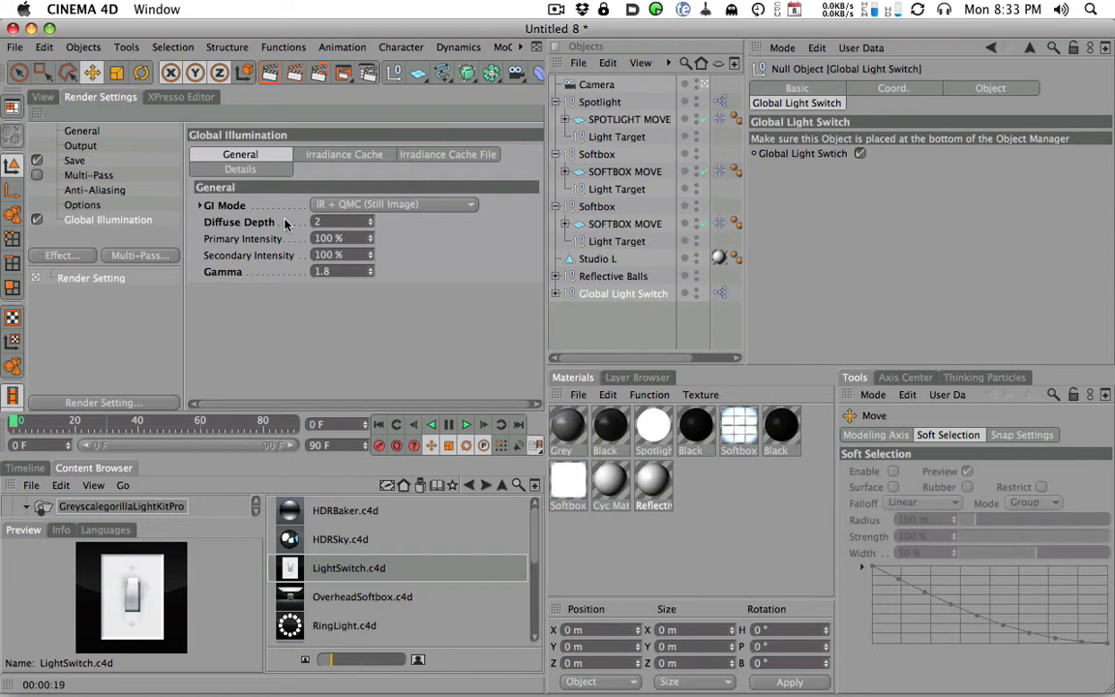
drag(338, 222, 206, 205)
text(3)
key(Return)
- Set the irradiance cache Stochastic Samples and Record Density back to Low
click(319, 156)
click(387, 204)
click(365, 227)
click(363, 206)
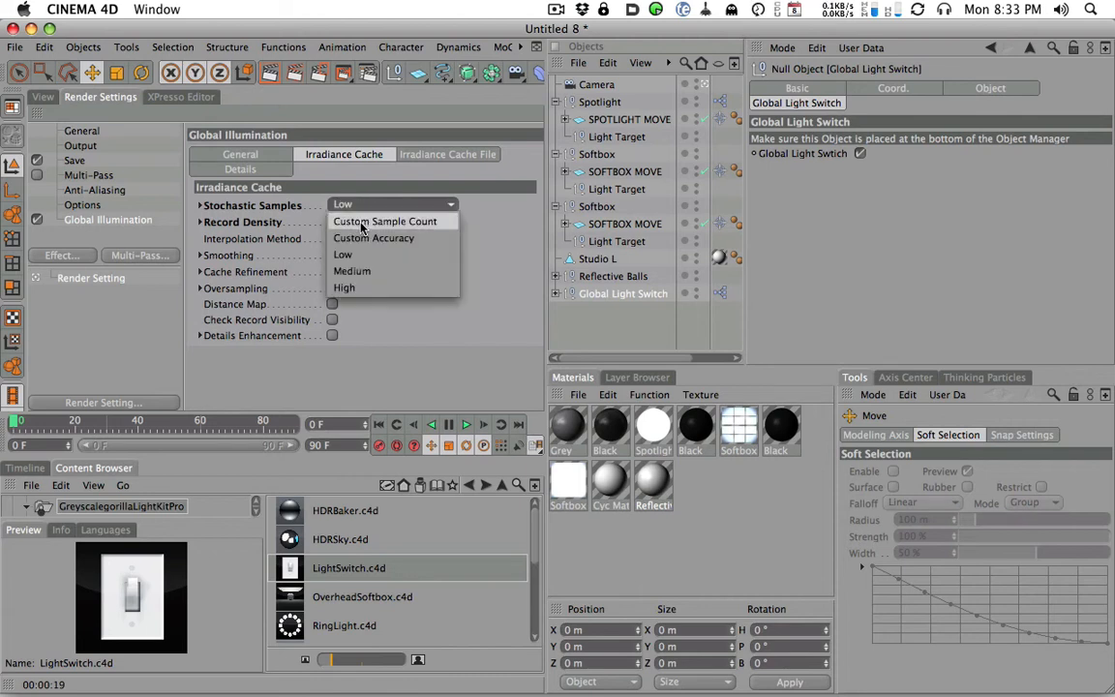
click(360, 206)
click(358, 253)
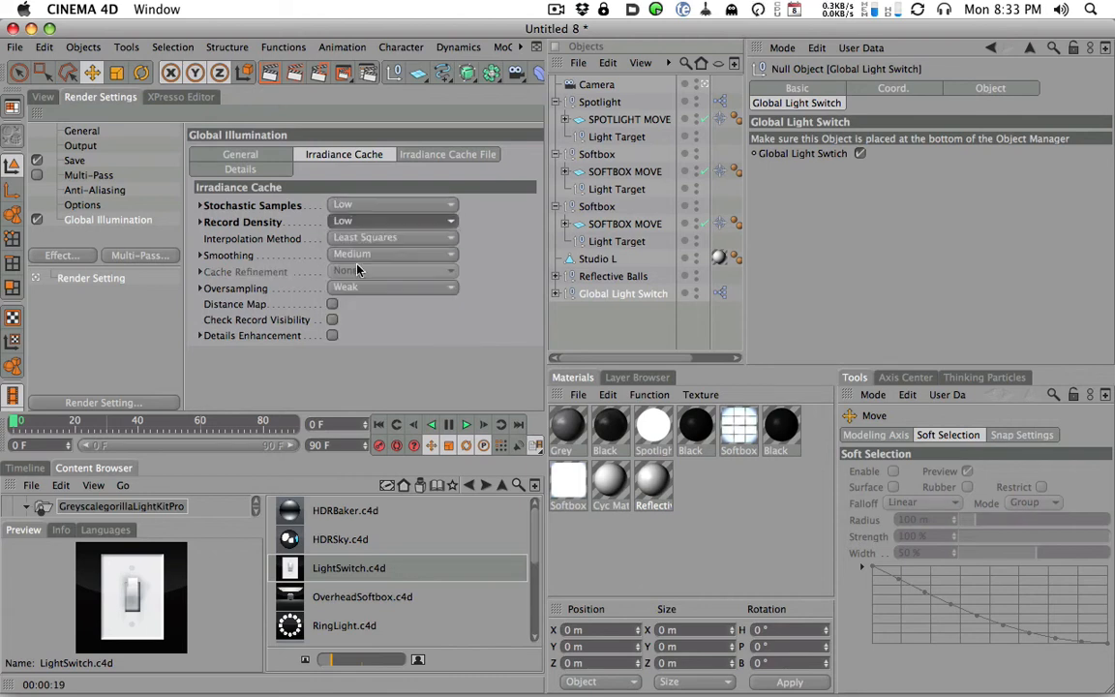
- Check the general Global Illumination settings and render the spheres through the camera
click(240, 154)
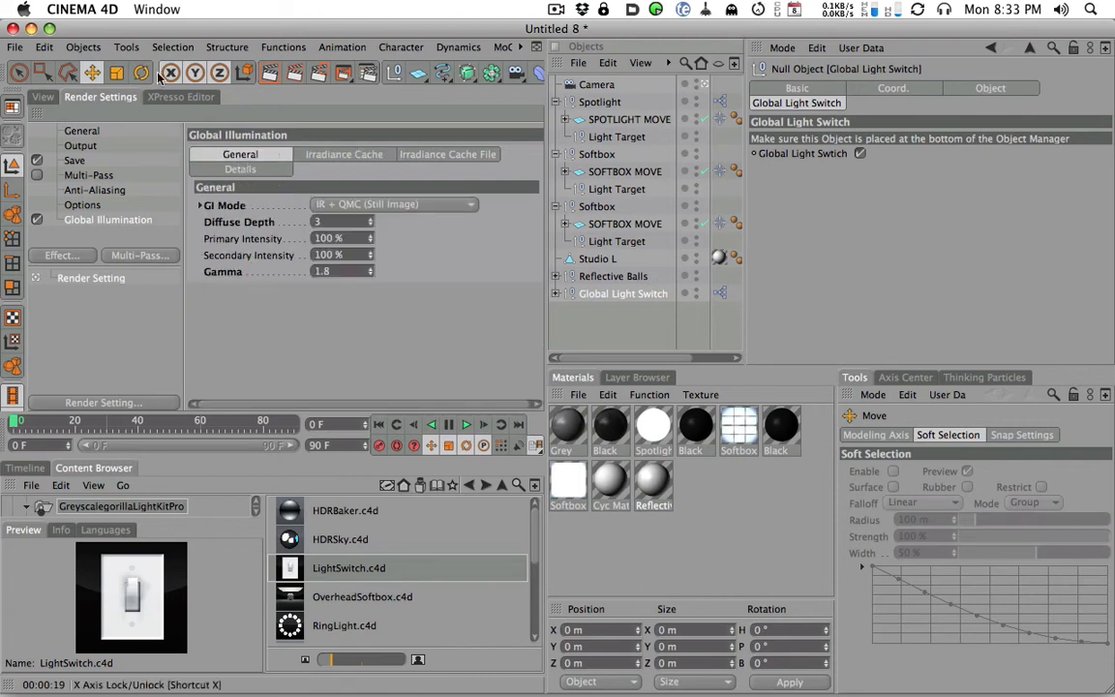
click(46, 97)
click(267, 75)
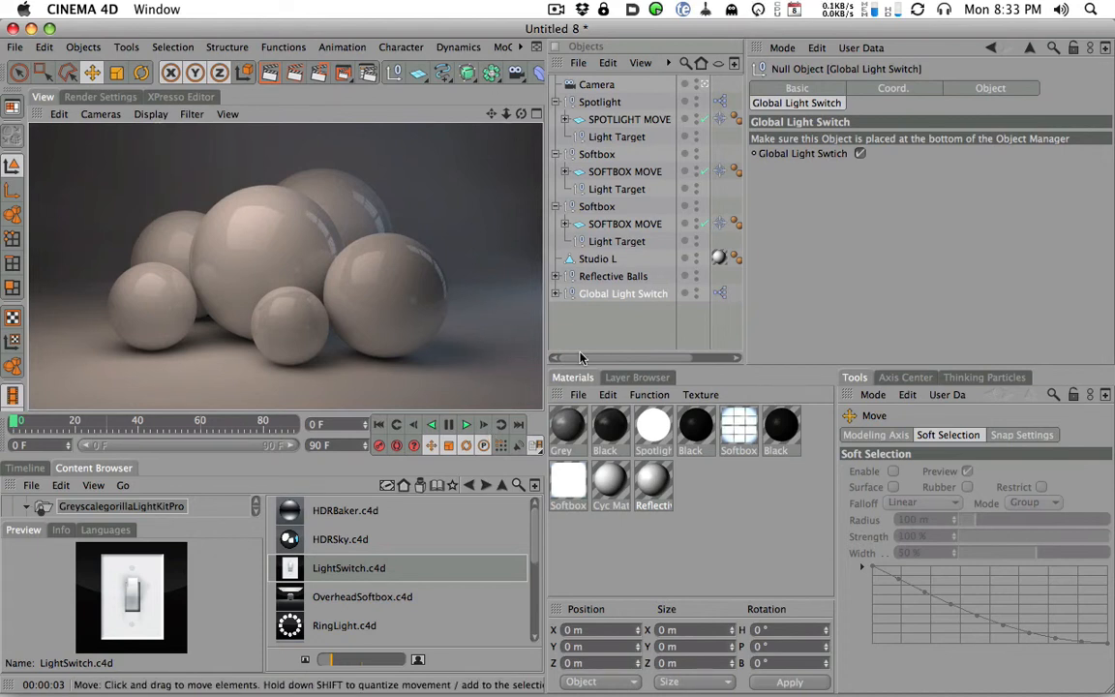
- Set the Studio L backdrop's Cyc Material color to orange-red (R 255, G 64, B 0) and render the view
click(595, 259)
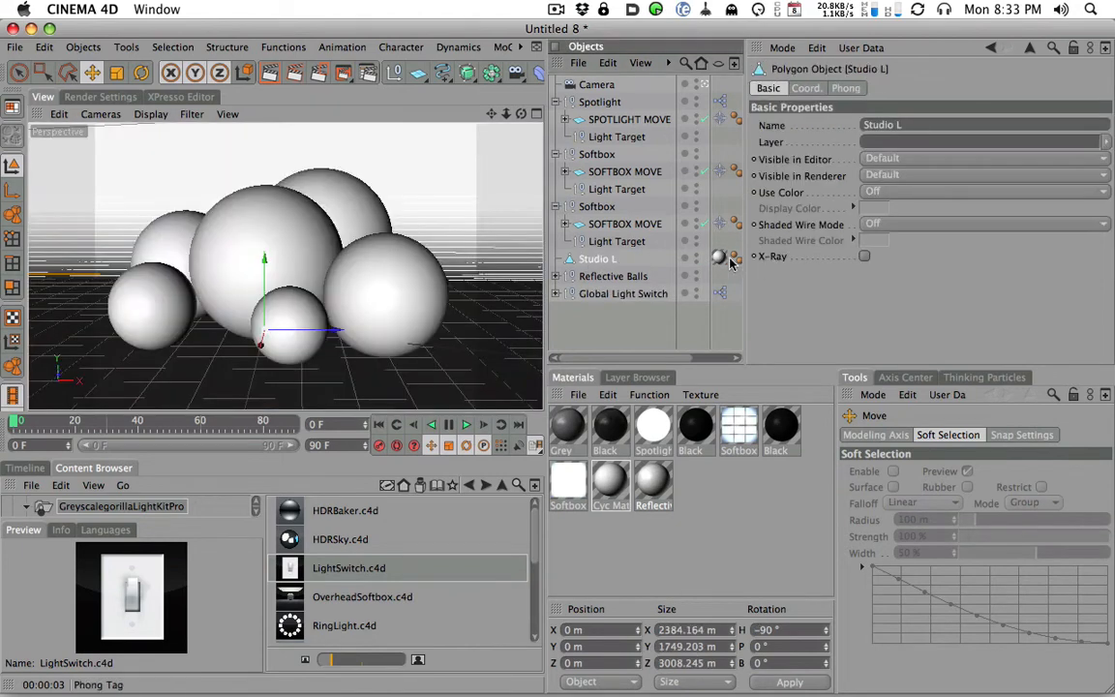
click(719, 258)
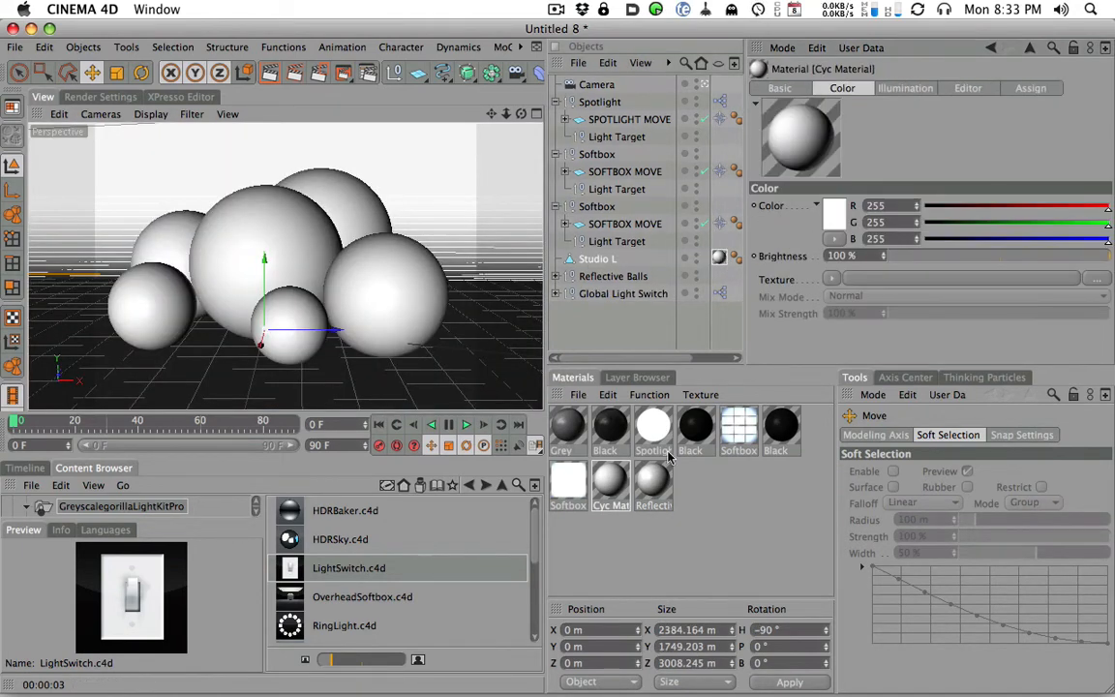
double_click(611, 481)
drag(444, 121, 721, 110)
drag(889, 187, 865, 189)
drag(868, 202, 794, 255)
click(551, 110)
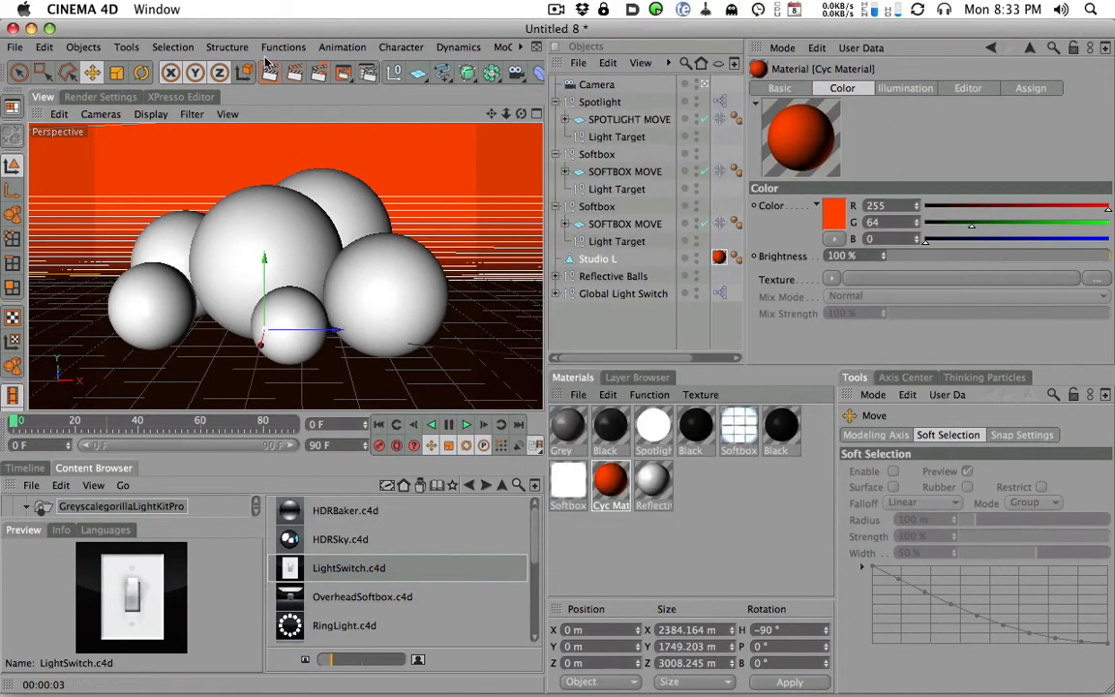
key(ctrl+r)
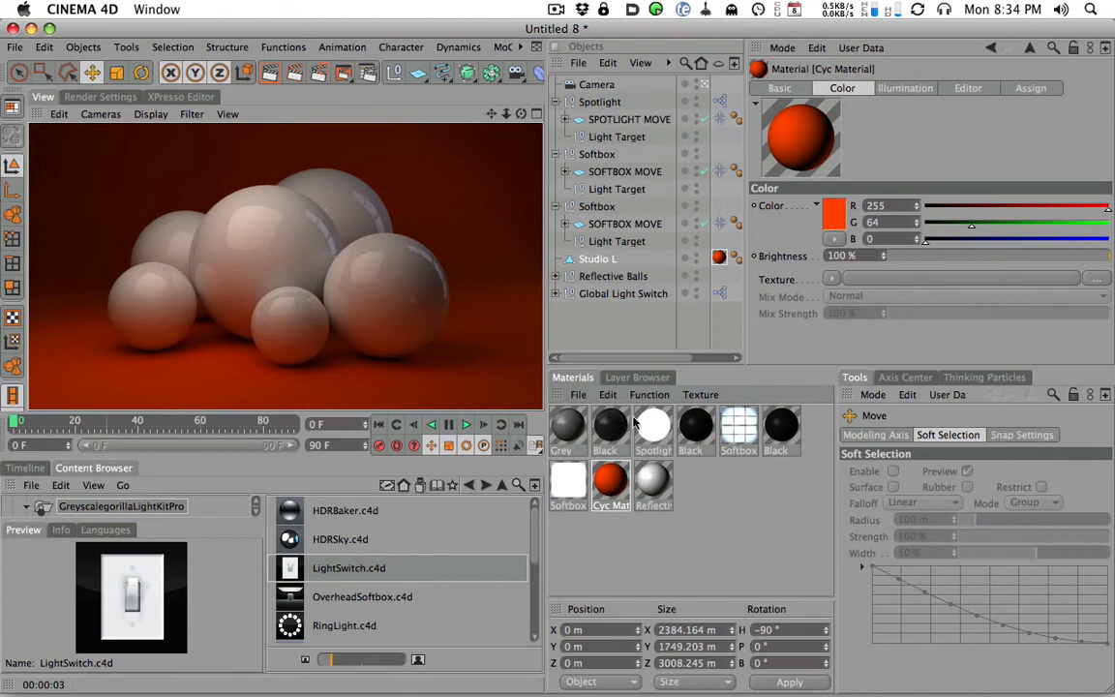
- Turn off Reflection in the Reflective Balls material and render the view
double_click(654, 480)
click(351, 336)
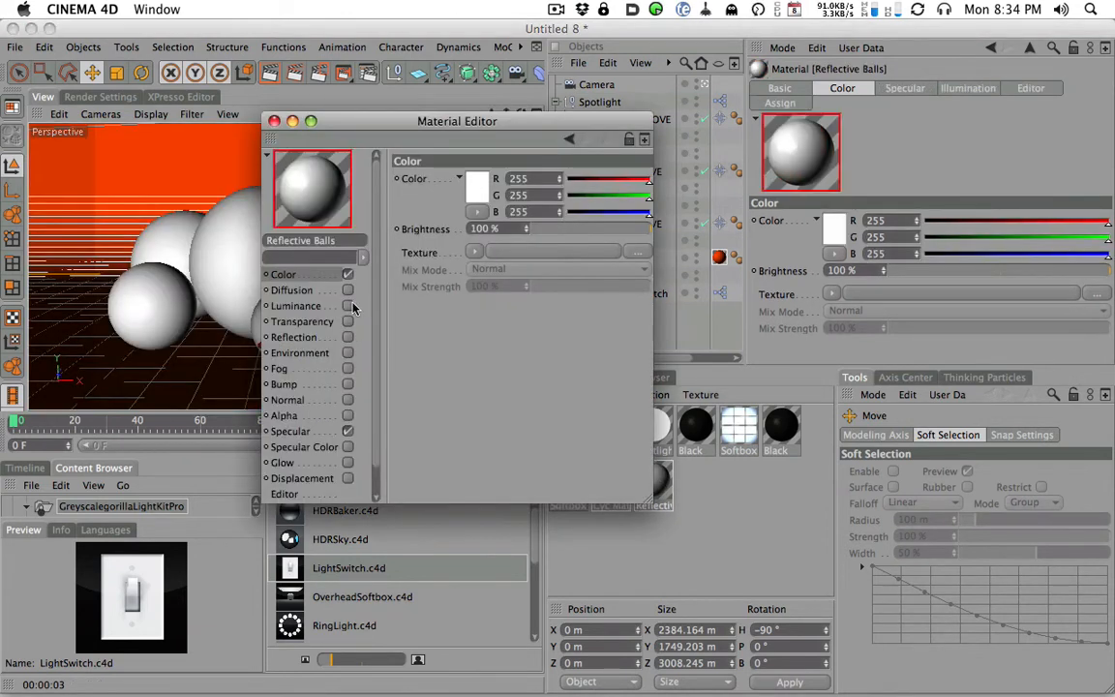
drag(345, 123, 626, 204)
click(555, 202)
click(245, 73)
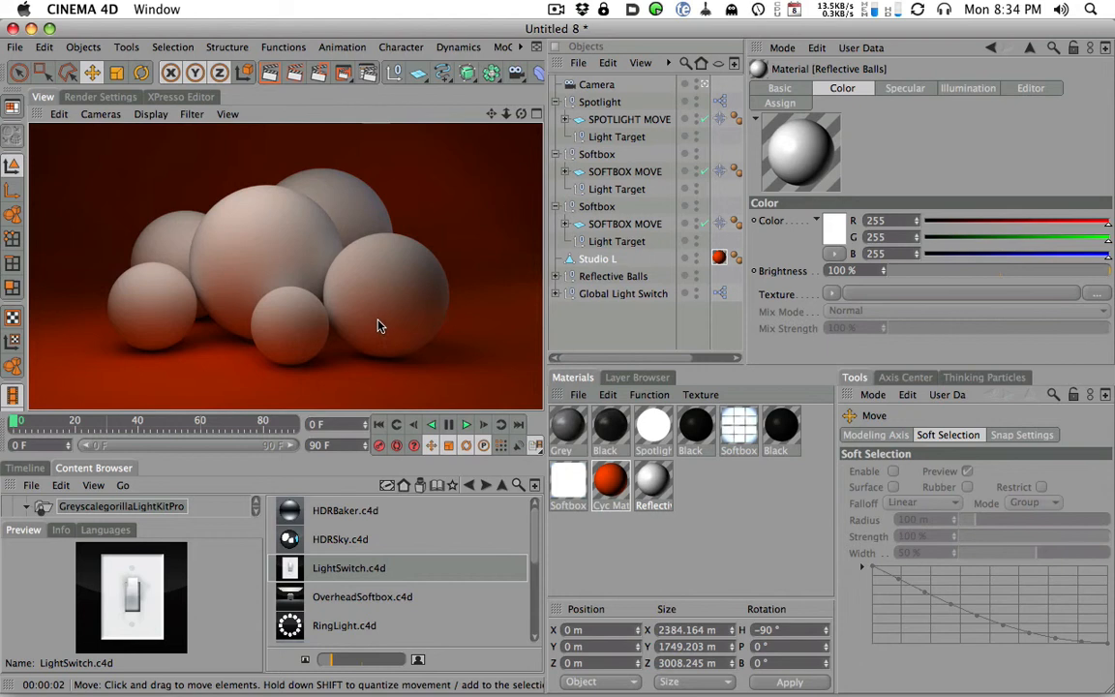
click(100, 98)
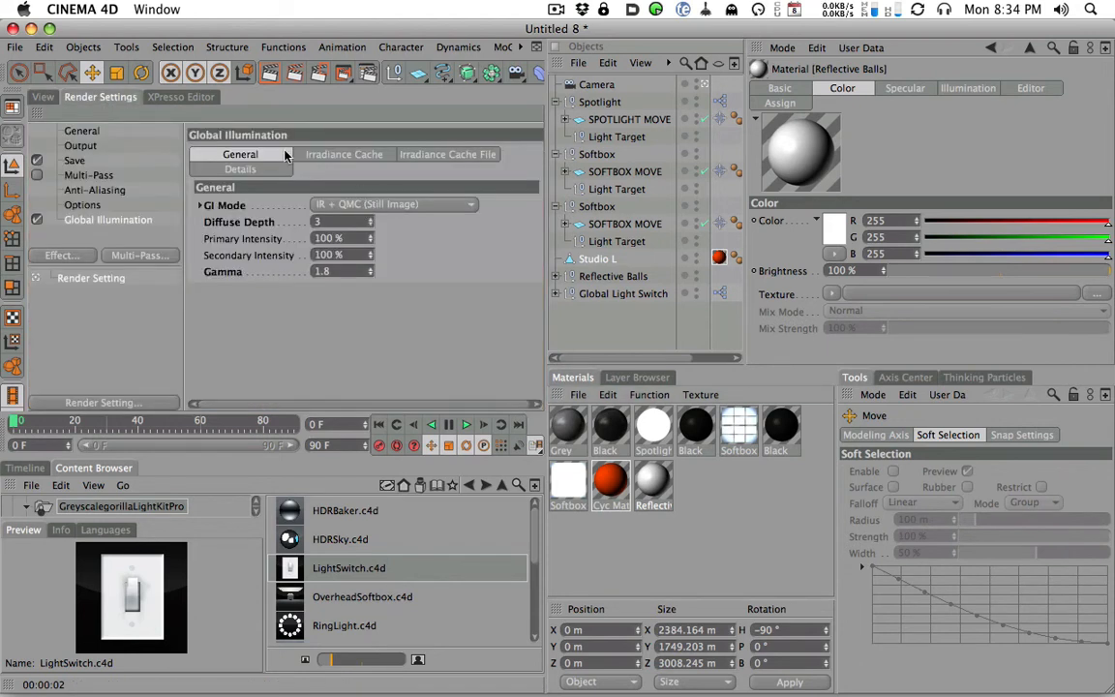
click(44, 95)
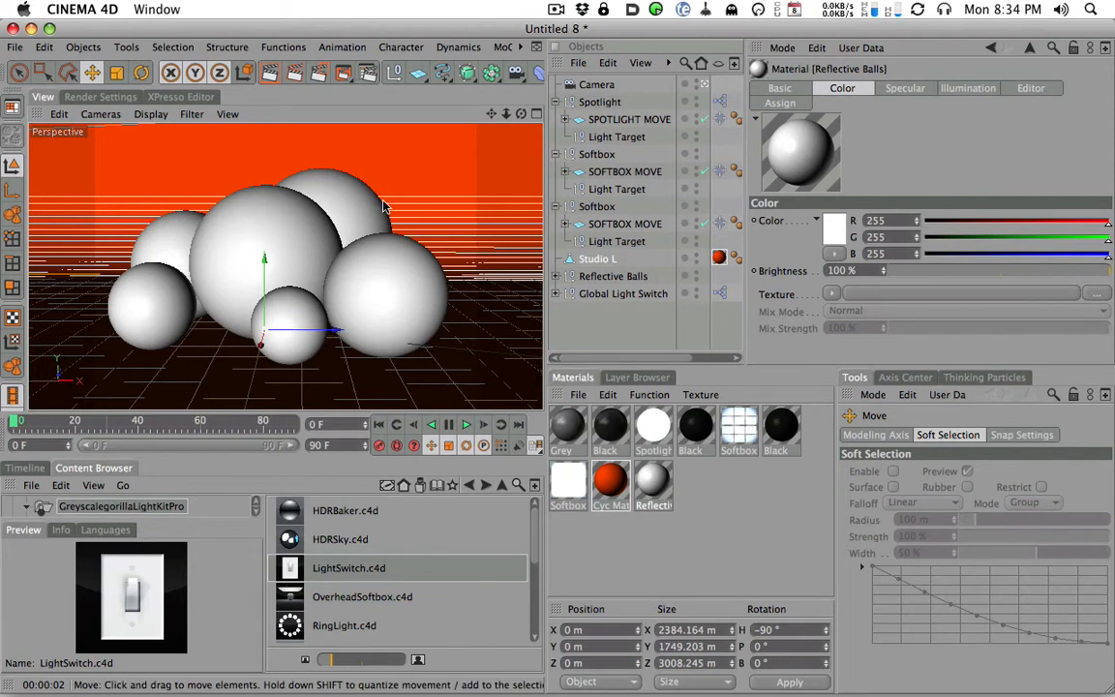
click(611, 295)
click(578, 278)
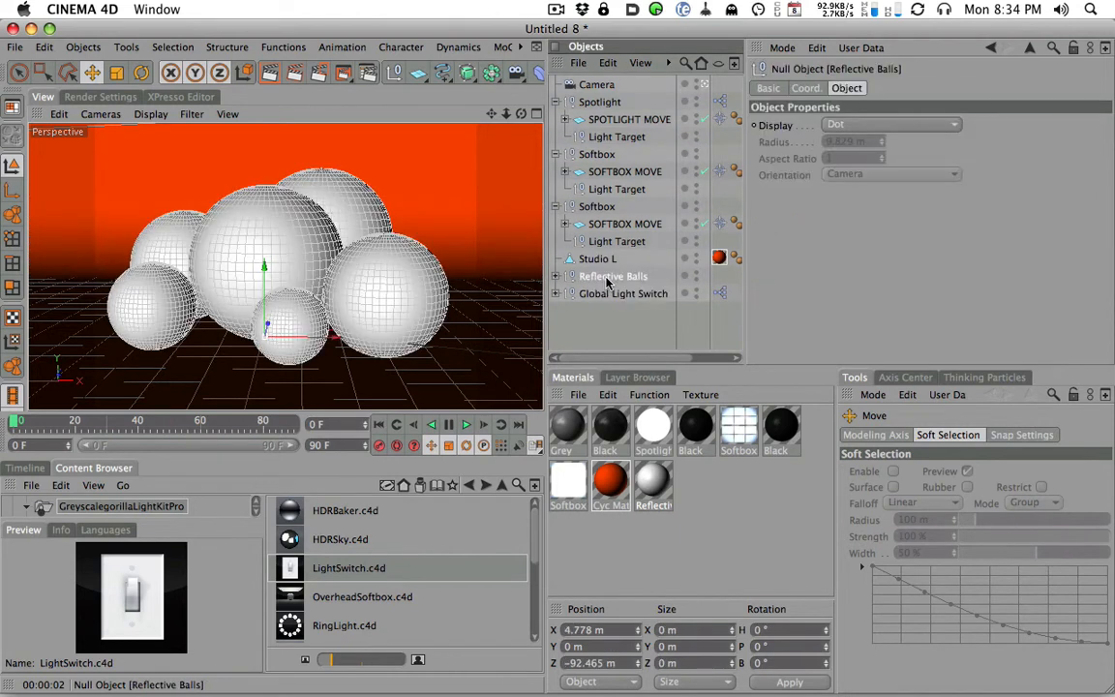
drag(263, 287, 265, 237)
key(super+z)
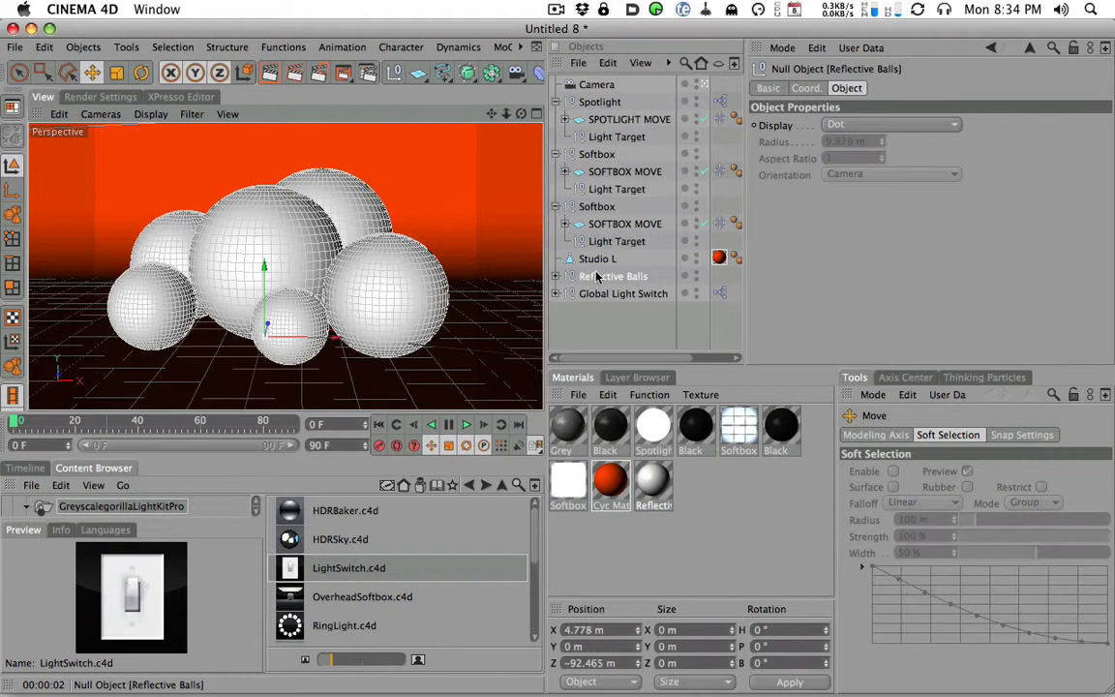
- Hide the Reflective Balls group and add a cube raised to about 353 m in Y
click(697, 279)
click(697, 279)
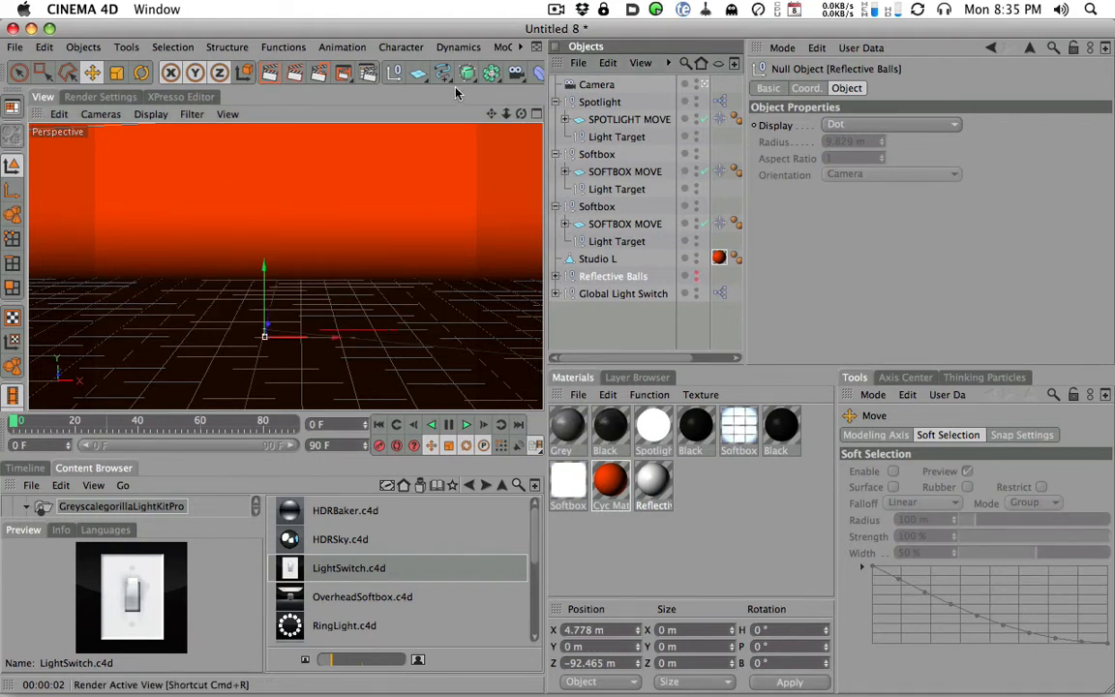
click(417, 73)
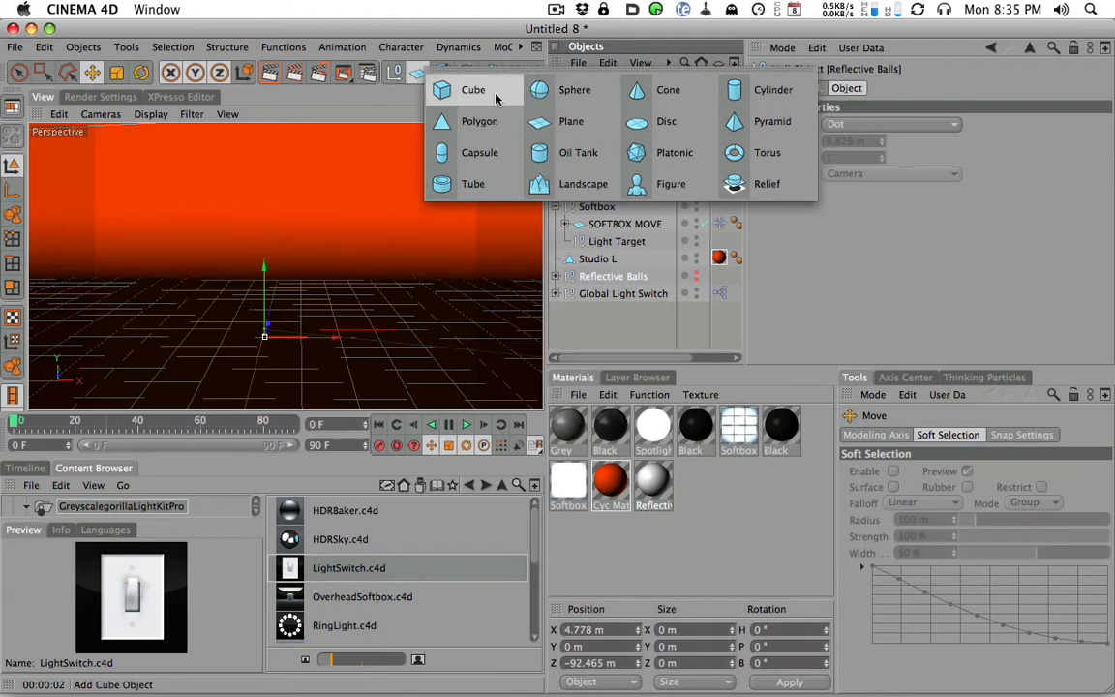
click(454, 89)
drag(261, 248, 267, 144)
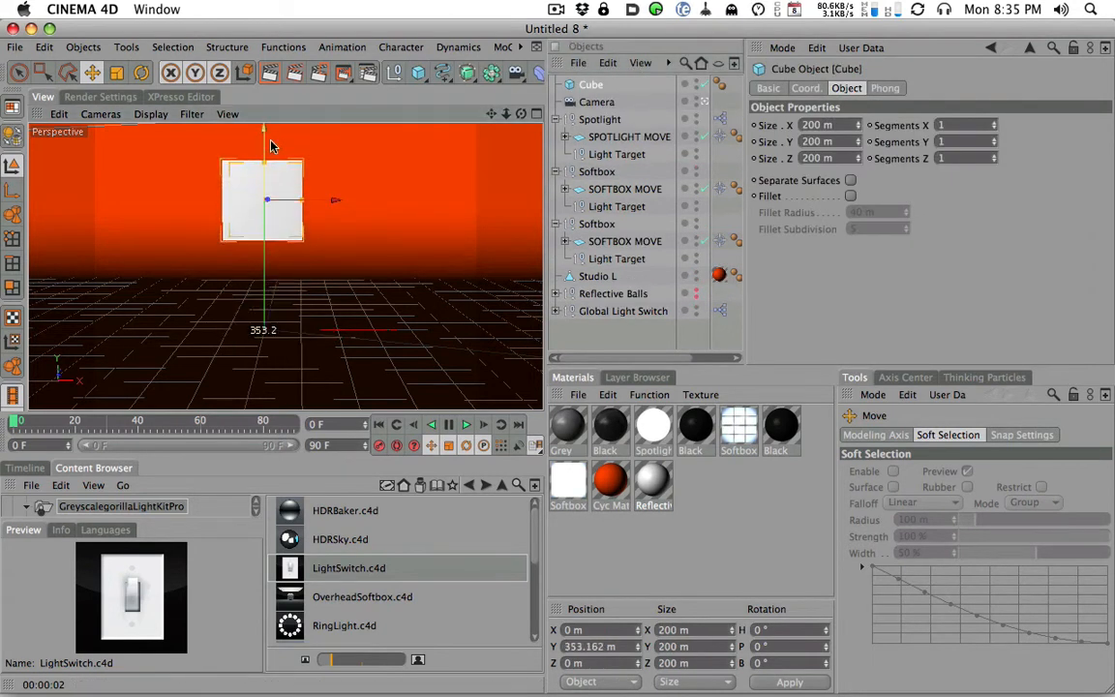
- Set the Studio L backdrop's Cyc Material color to white (R 255, G 255, B 255)
double_click(719, 276)
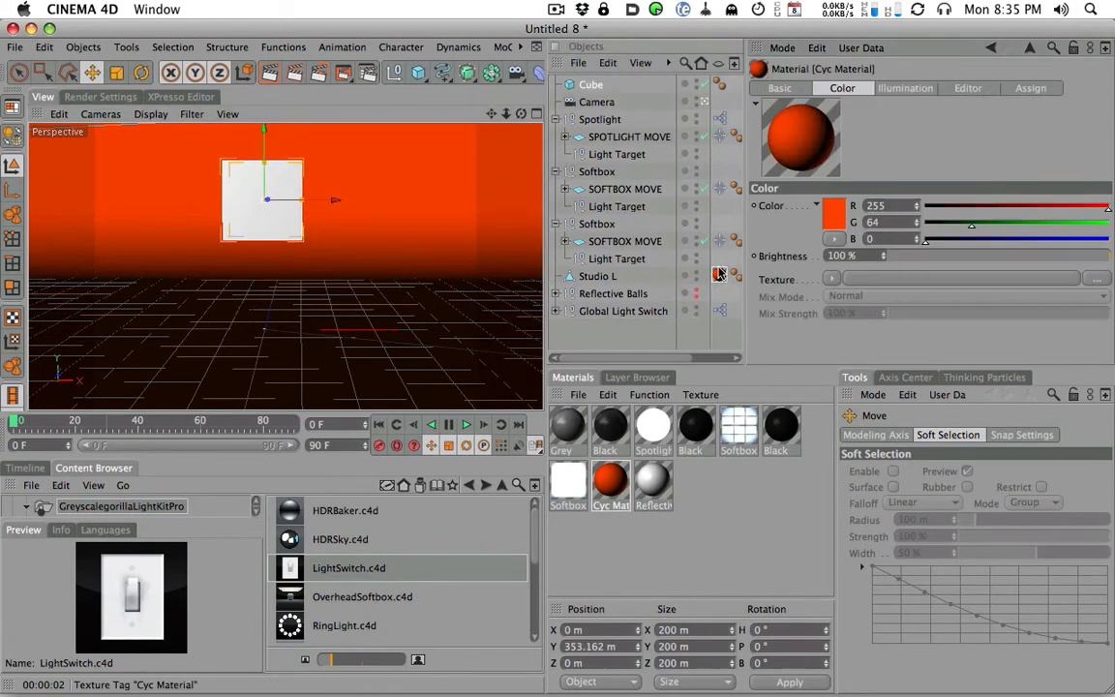
click(831, 218)
drag(832, 215, 684, 139)
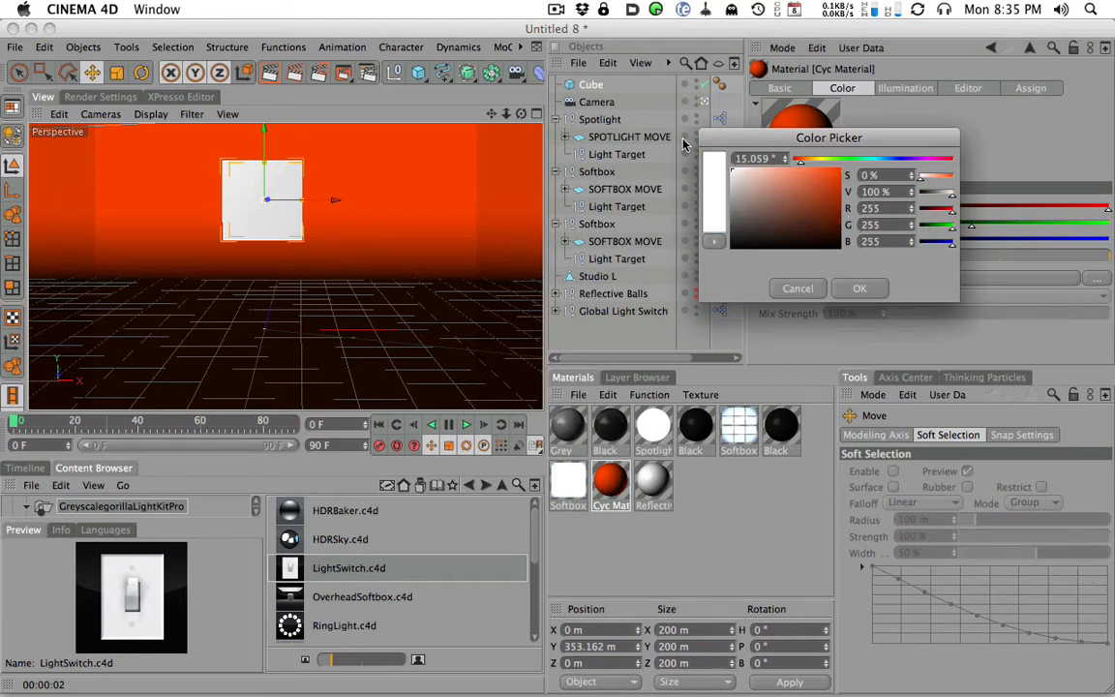
click(860, 288)
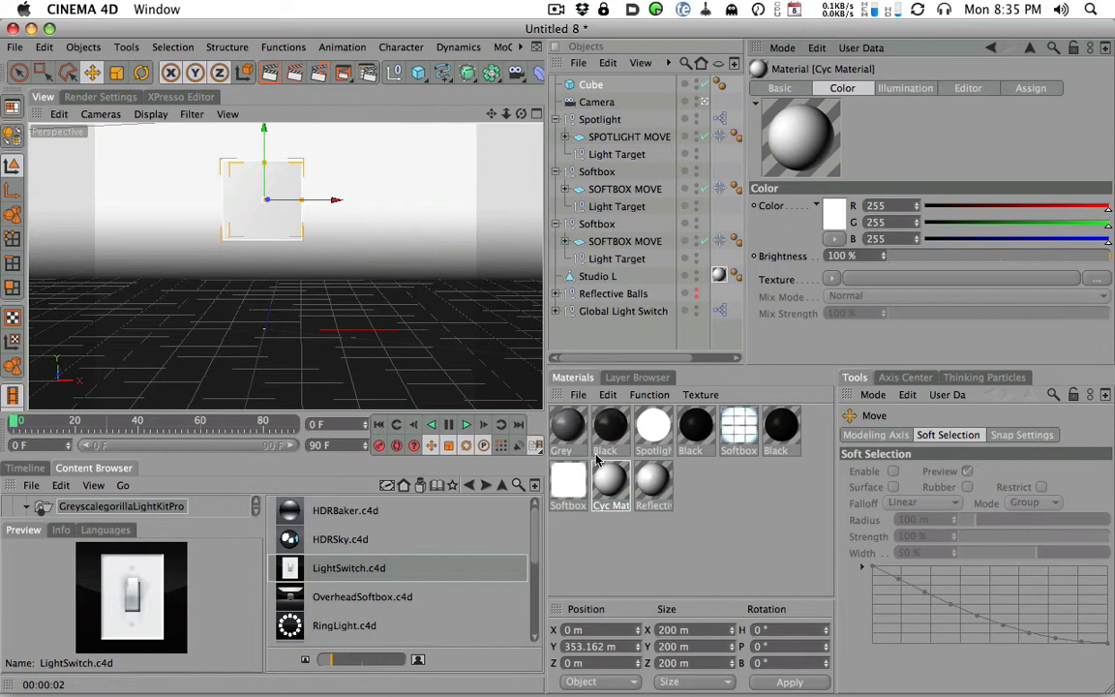
- Apply the Reflective Balls material to the cube and rotate it to about H 40°, P 3°, B -10°
drag(655, 482, 592, 88)
alt+drag(318, 219, 358, 228)
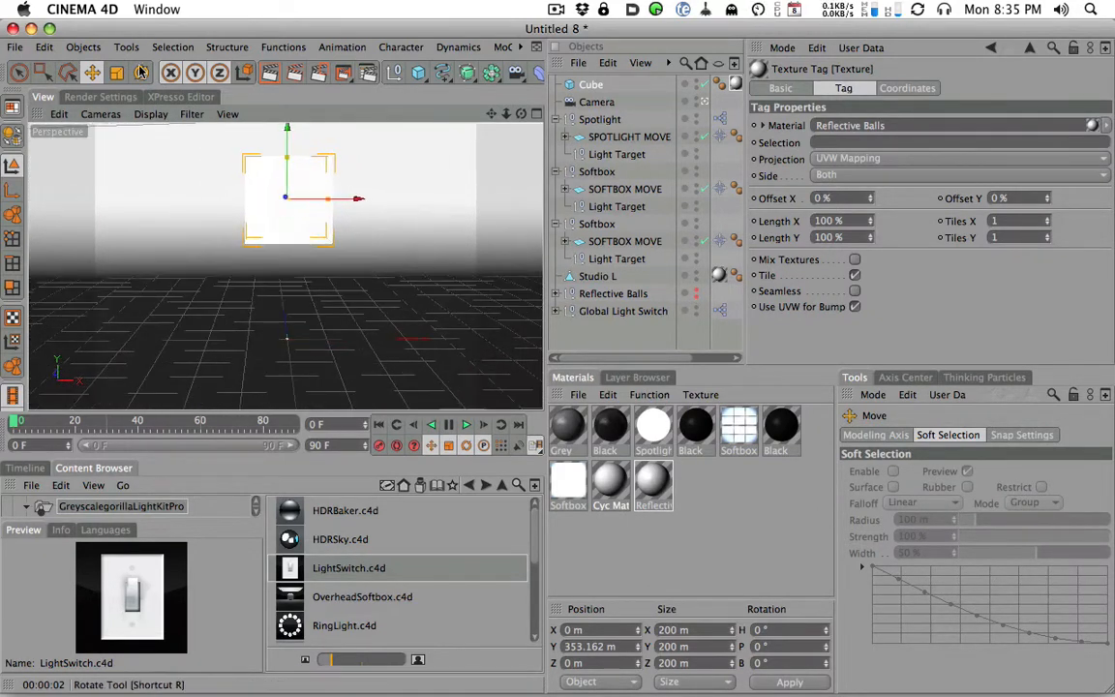
click(140, 72)
drag(278, 195, 296, 160)
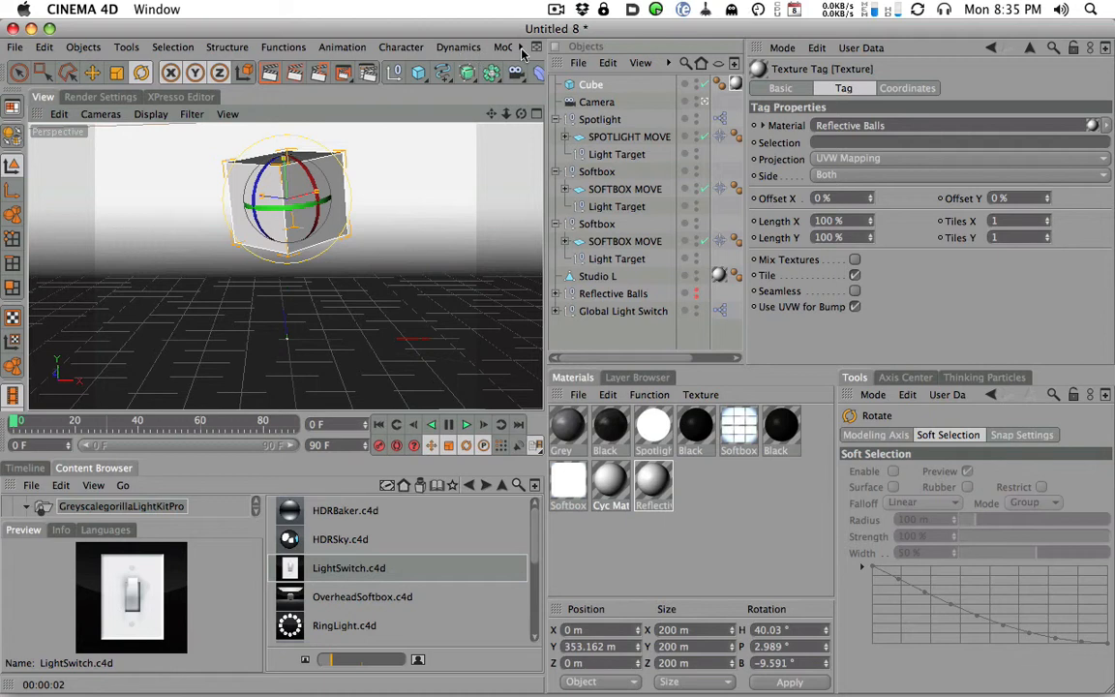
- Add a Cloner Object, make the cube its child and set the clone Count to 1
click(504, 47)
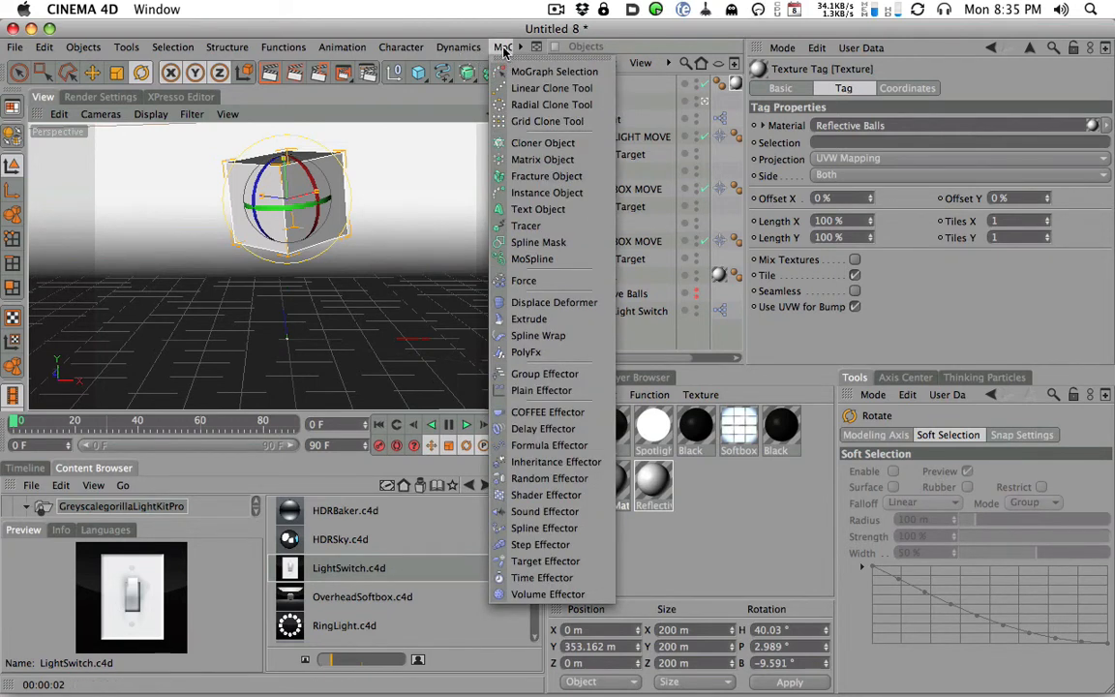
click(527, 142)
drag(590, 101, 600, 86)
click(609, 84)
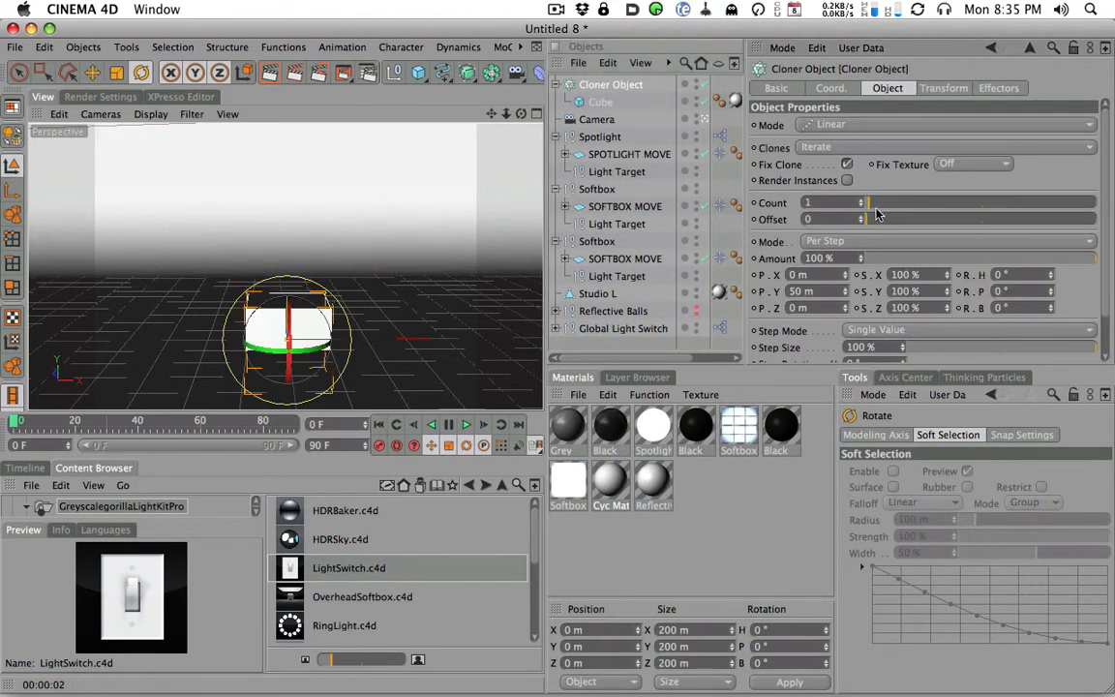
- Raise the Cloner Object to about 306 m in Y and tilt it to about H -1°, P 12°, B 12°
key(e)
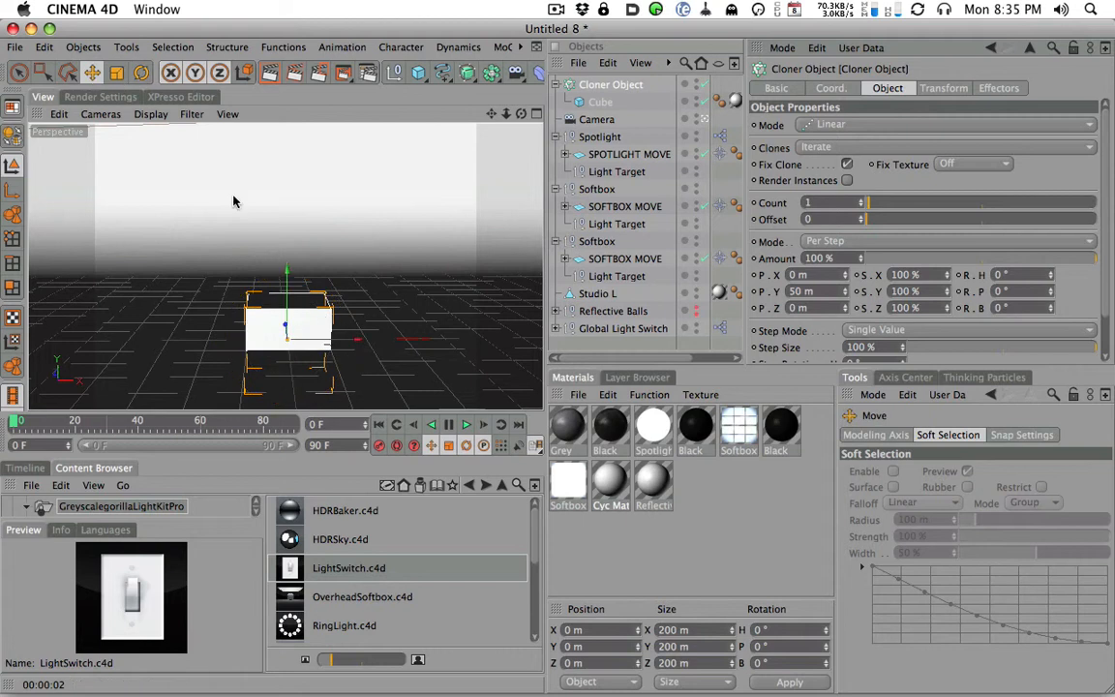
drag(292, 216, 244, 142)
key(r)
drag(286, 182, 348, 180)
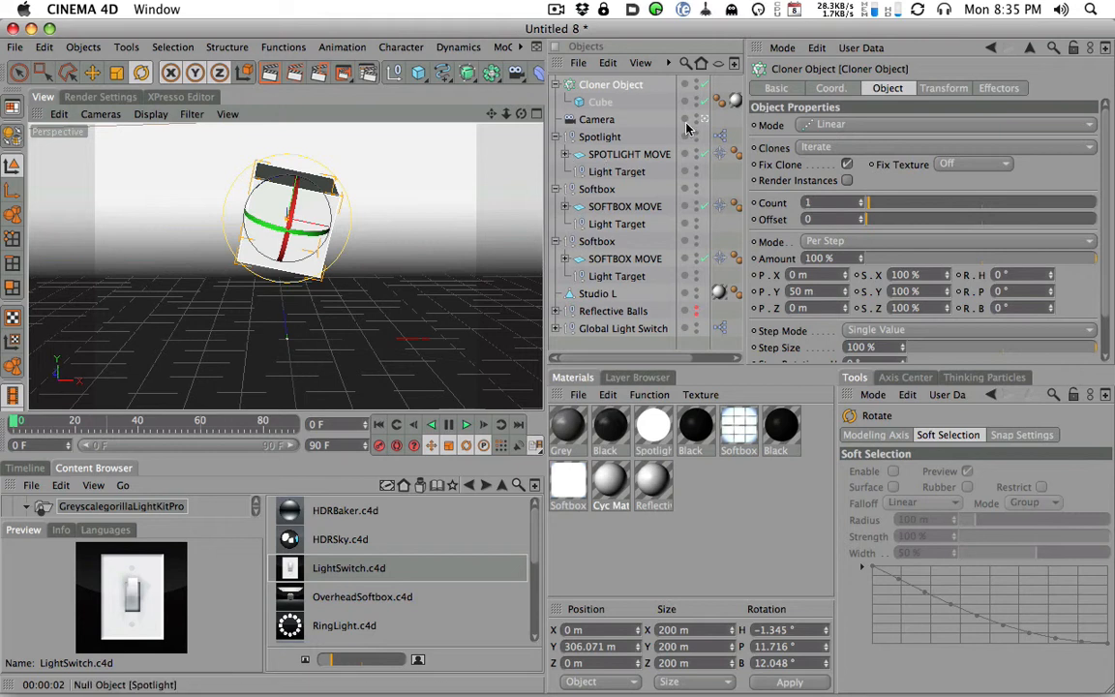
- Add a MoGraph Rigid Body tag to the Cloner Object
right_click(624, 87)
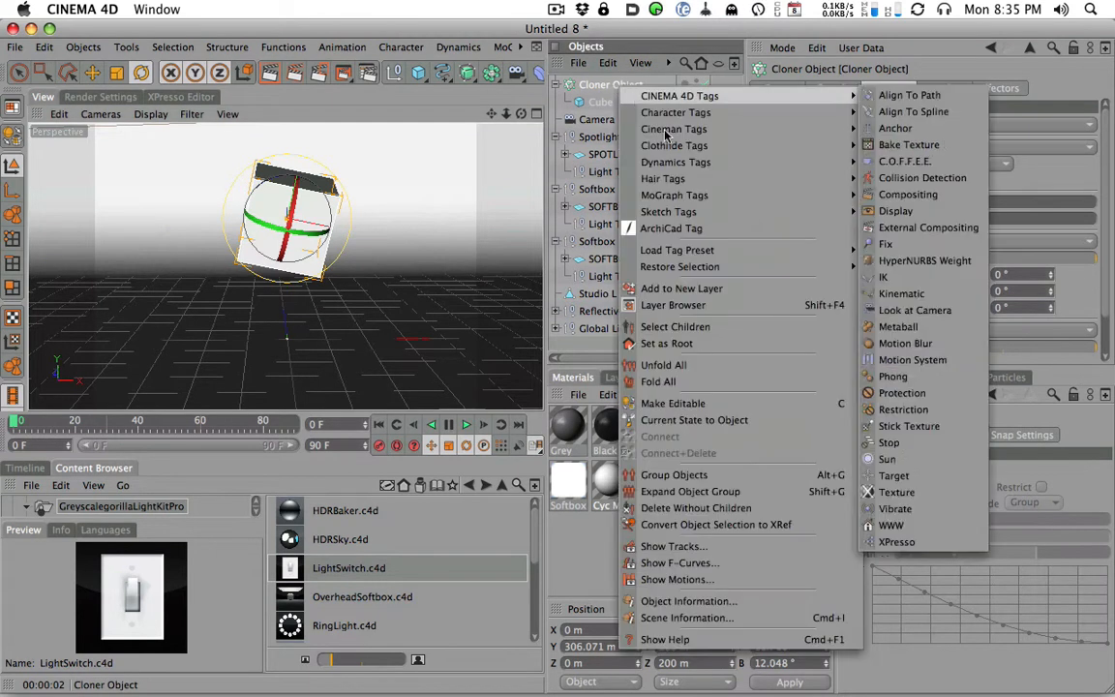
mouse_move(842, 195)
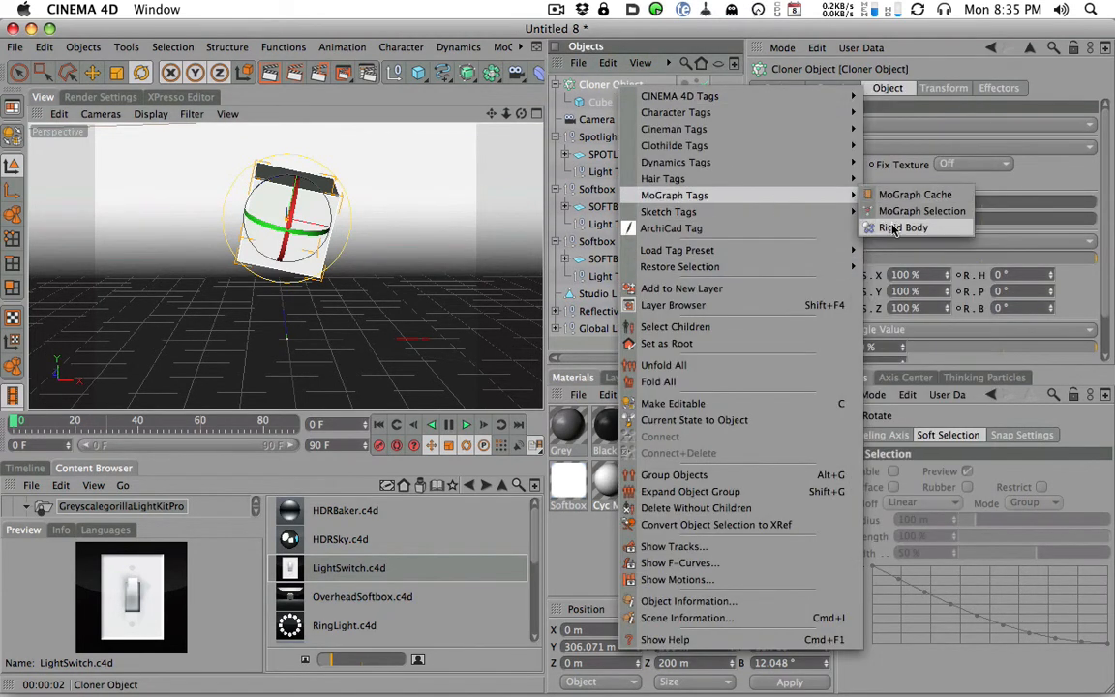
click(892, 229)
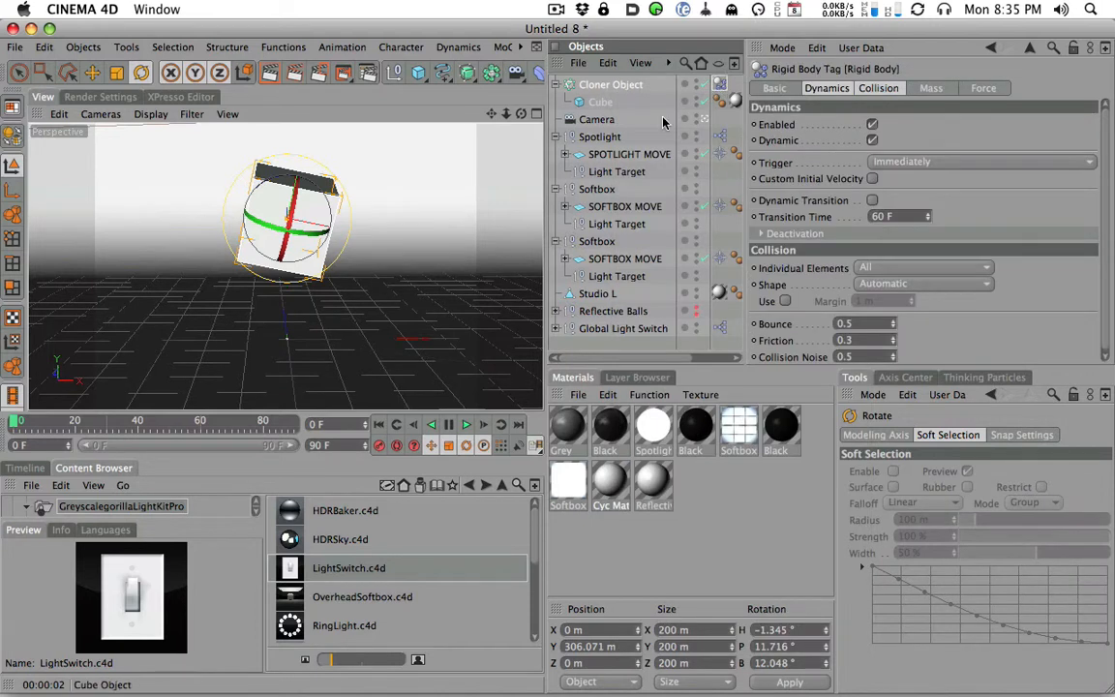
- Add a MoGraph Rigid Body tag to the Studio L backdrop
click(615, 296)
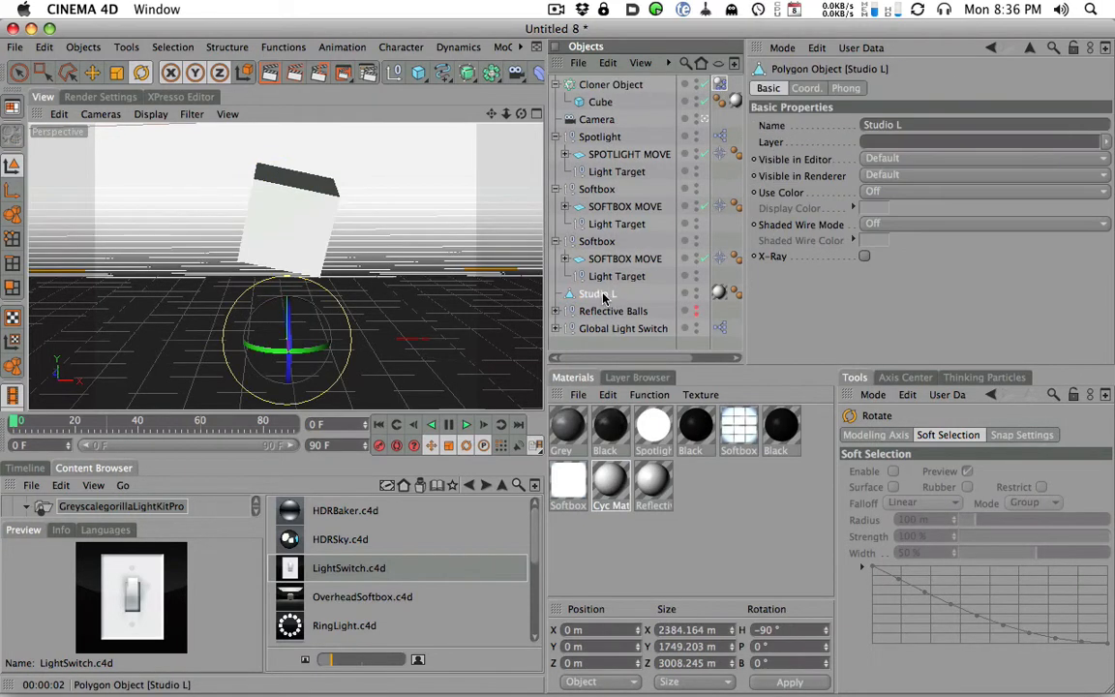
right_click(598, 297)
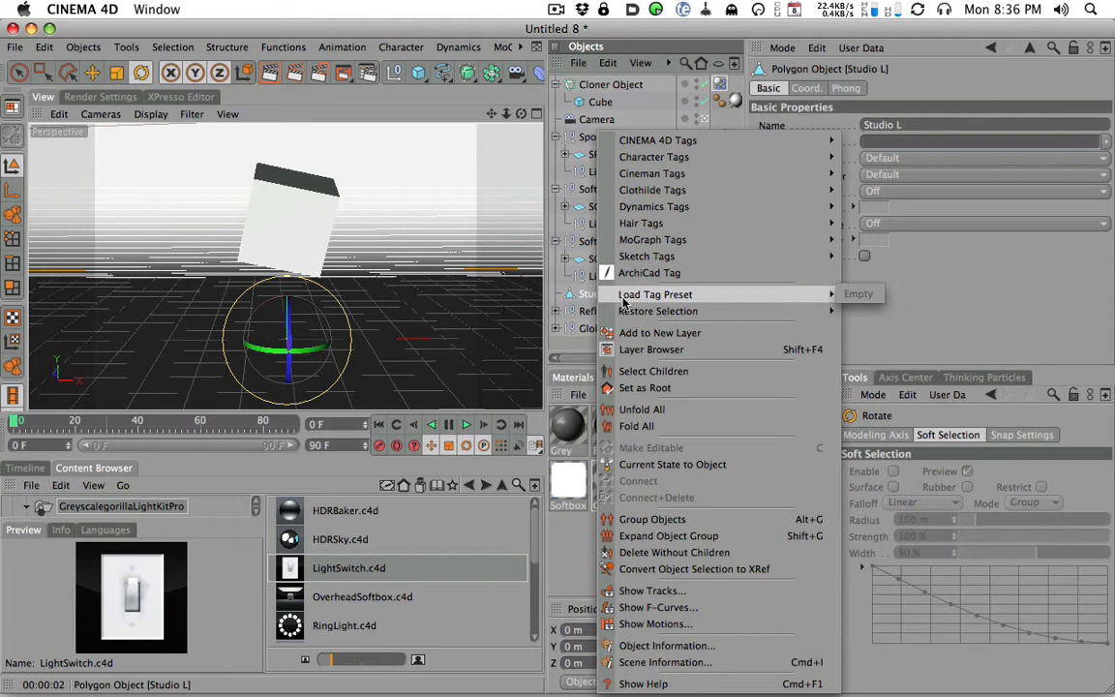
mouse_move(818, 240)
click(881, 272)
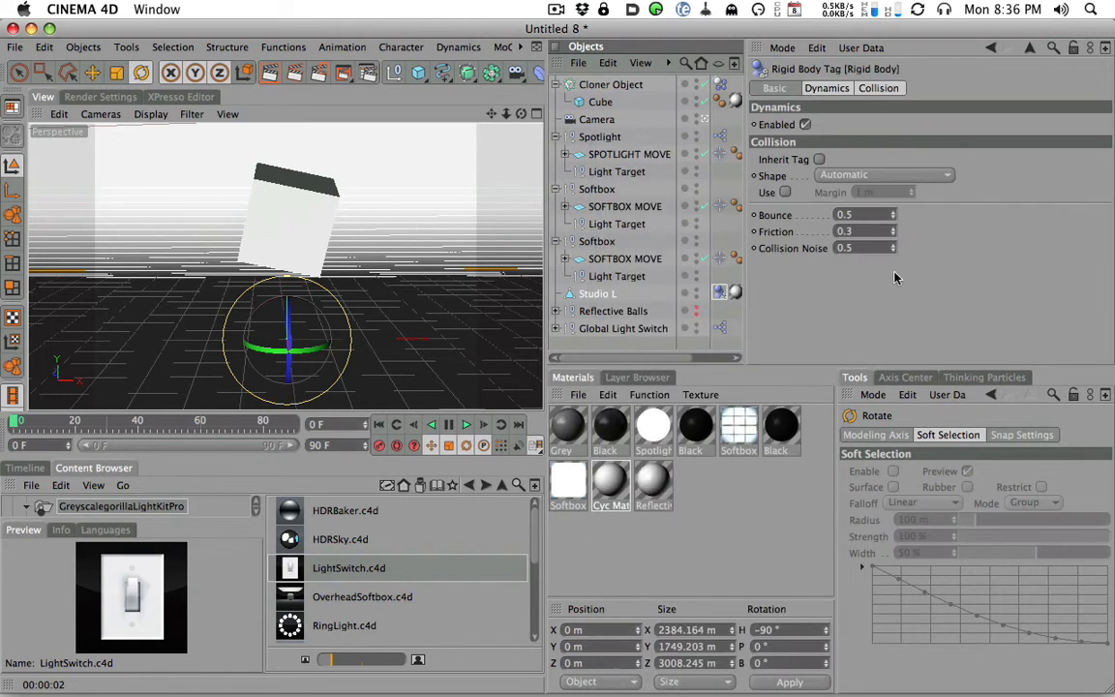
- Play the falling-cube simulation and render the view at frame 12
alt+middle_drag(441, 296, 478, 276)
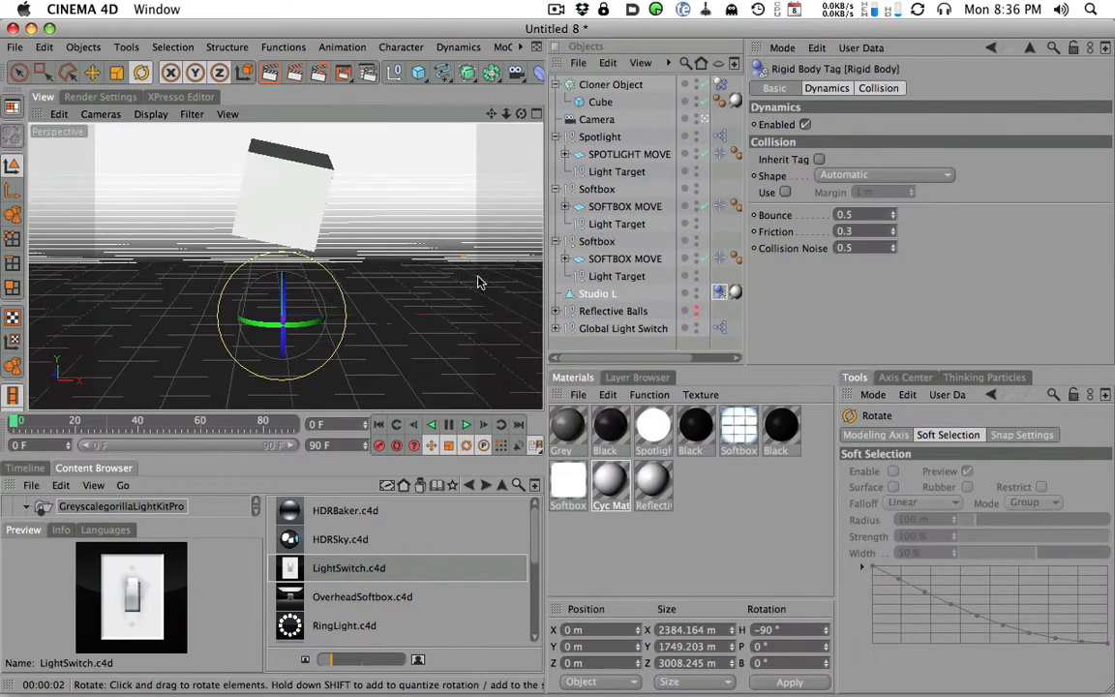
click(466, 427)
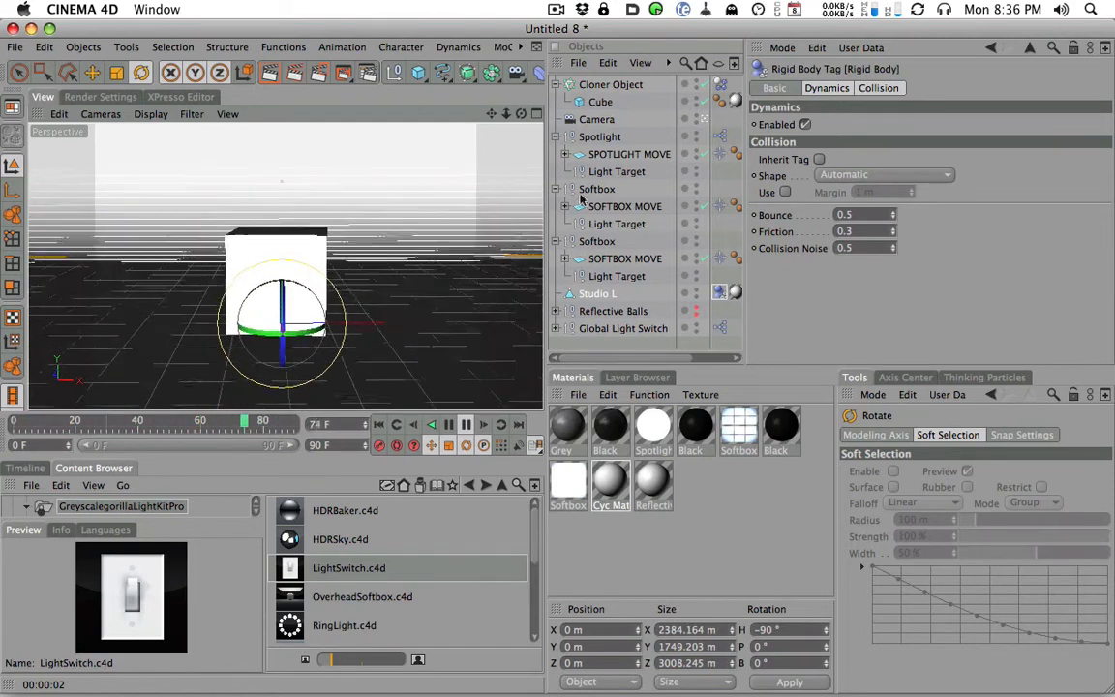
click(270, 73)
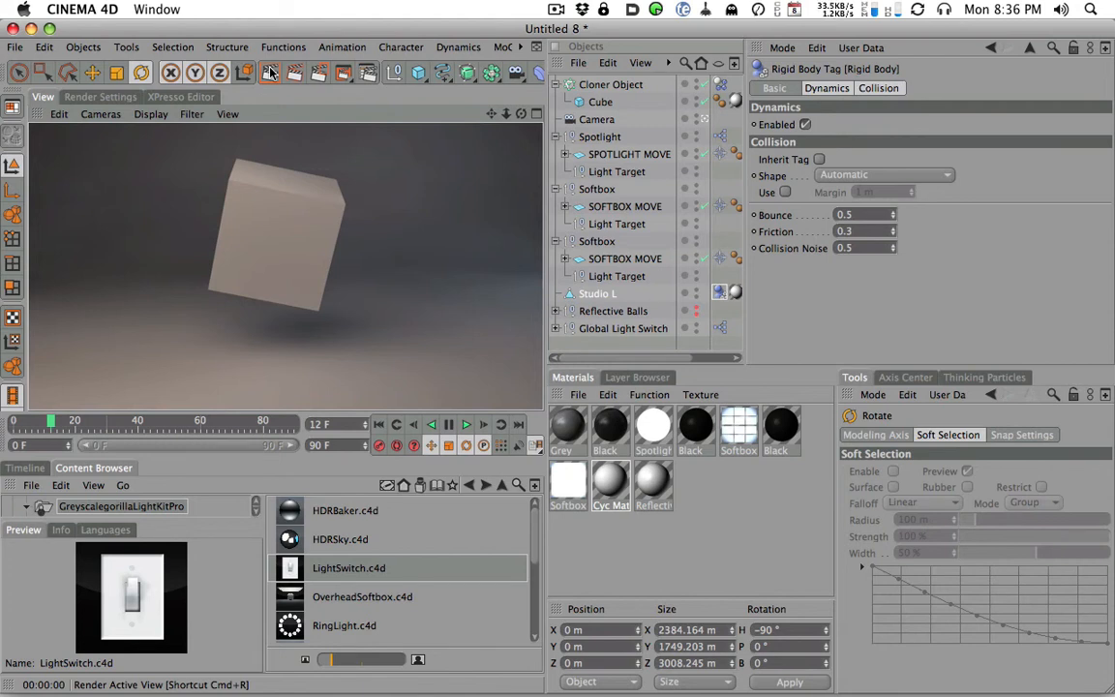
- Render the falling cube in the view at frame 15 and at frame 18
drag(53, 423, 60, 422)
click(269, 74)
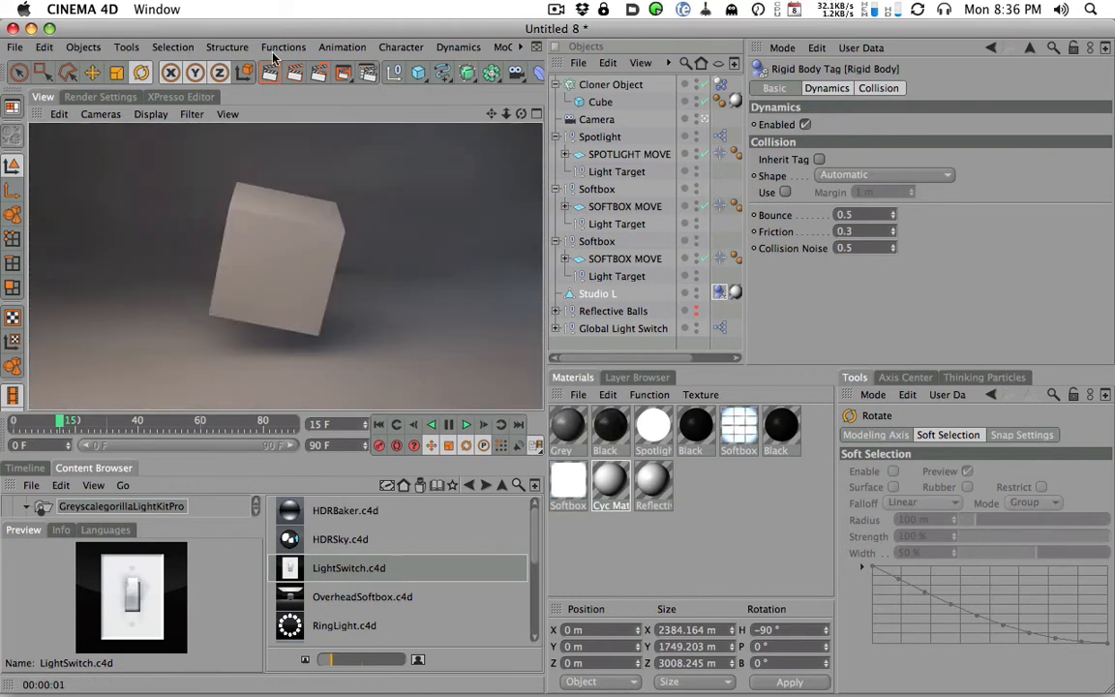
drag(60, 422, 69, 426)
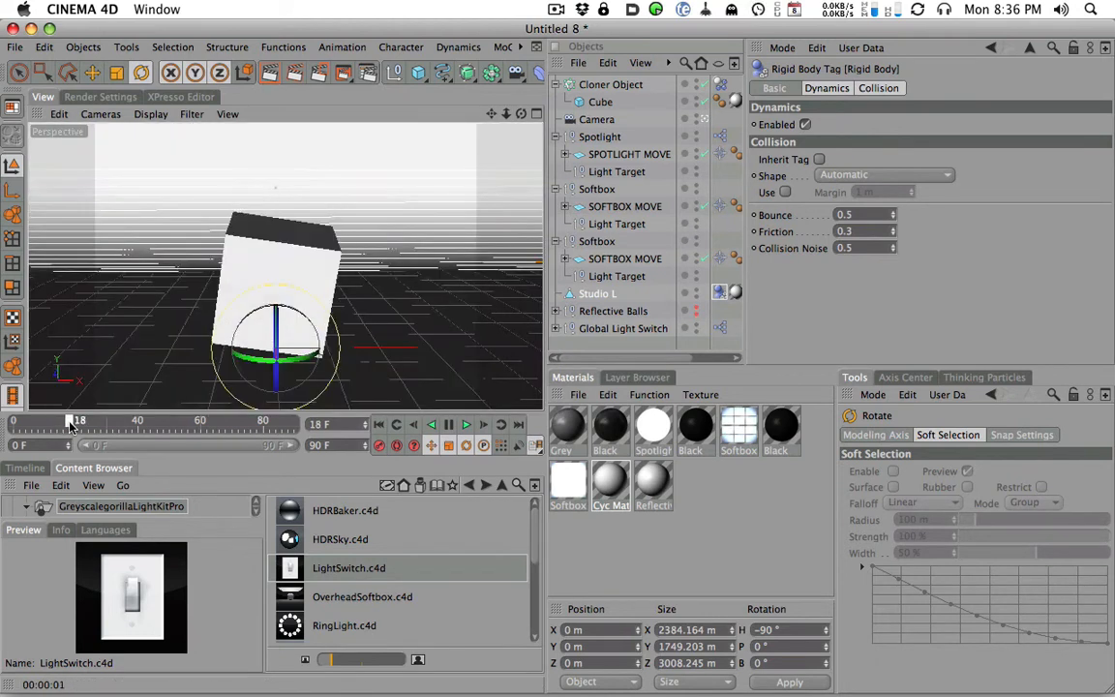
click(269, 74)
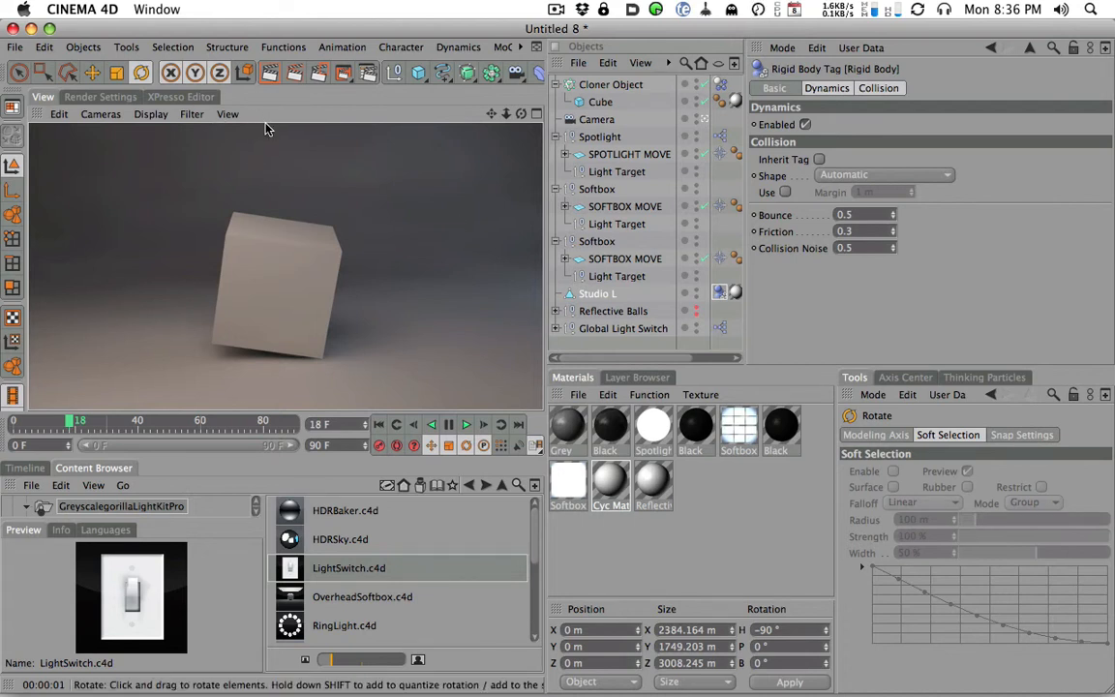
- Turn Reflection back on in the Reflective Balls material
double_click(666, 468)
click(348, 337)
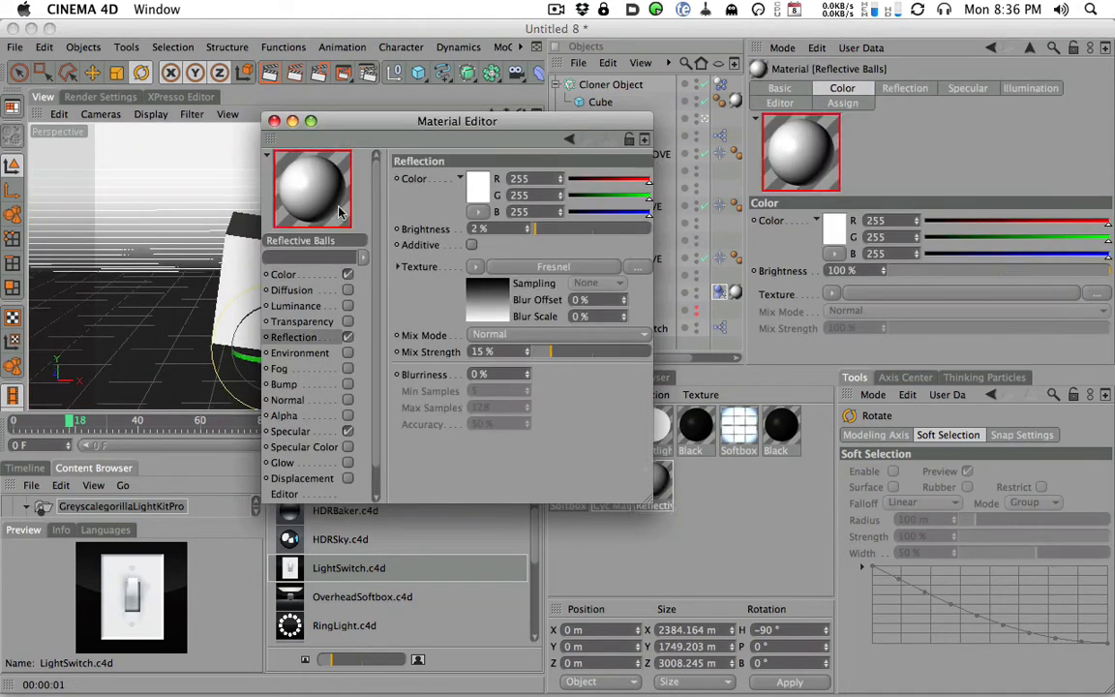
click(274, 120)
- Set the irradiance cache Stochastic Samples and Record Density to Medium and render the view at frame 18
click(100, 97)
click(325, 160)
click(343, 205)
click(335, 246)
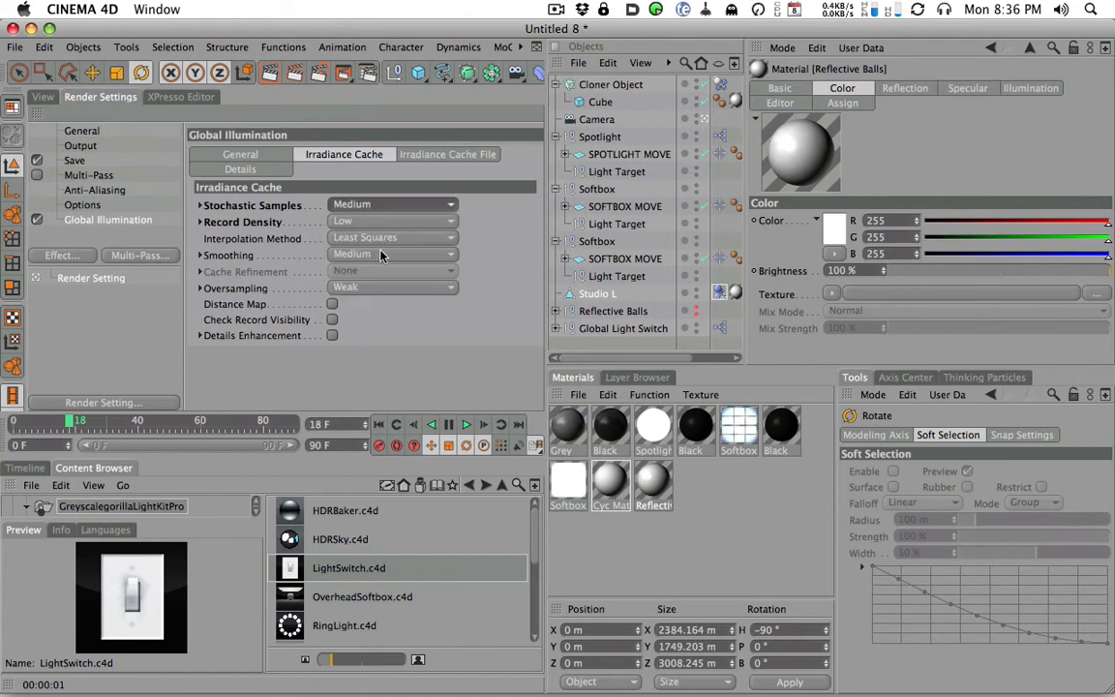
click(387, 222)
click(387, 240)
click(44, 97)
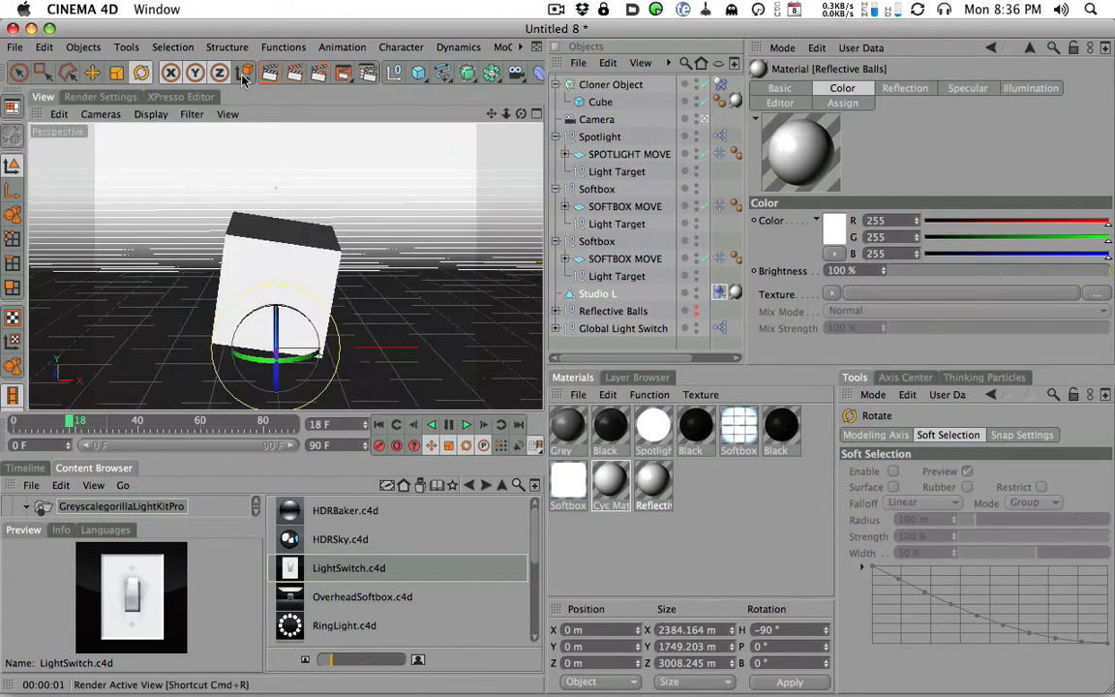
click(261, 77)
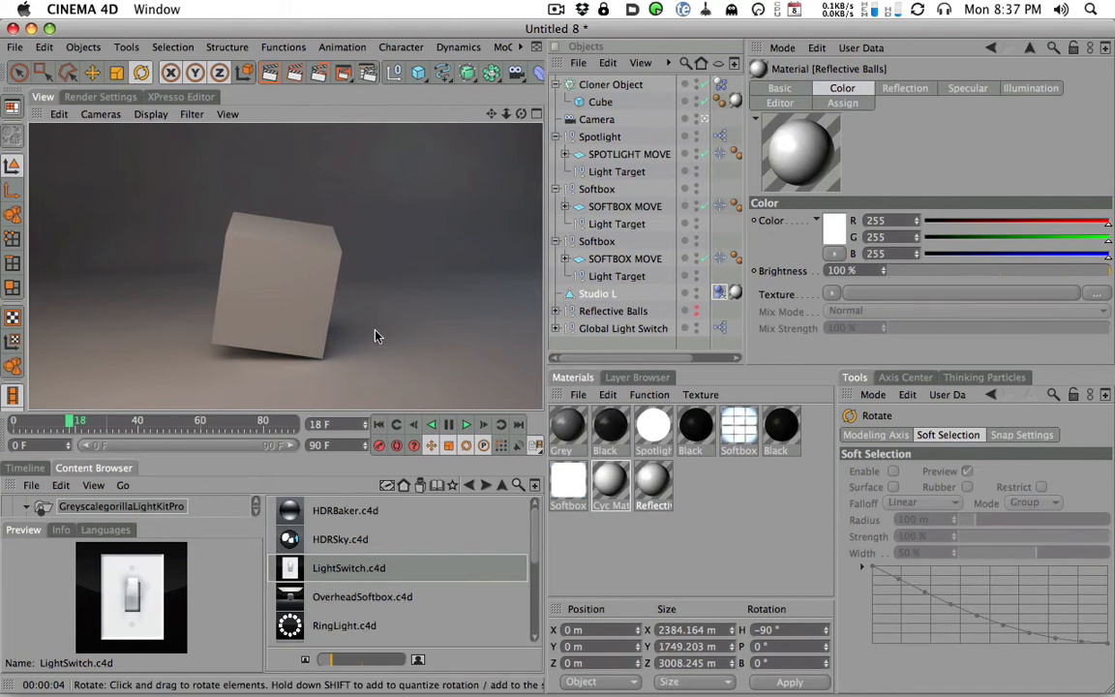
- Set the irradiance cache Stochastic Samples and Record Density to High and render the view at frame 18
click(117, 101)
click(378, 204)
click(353, 285)
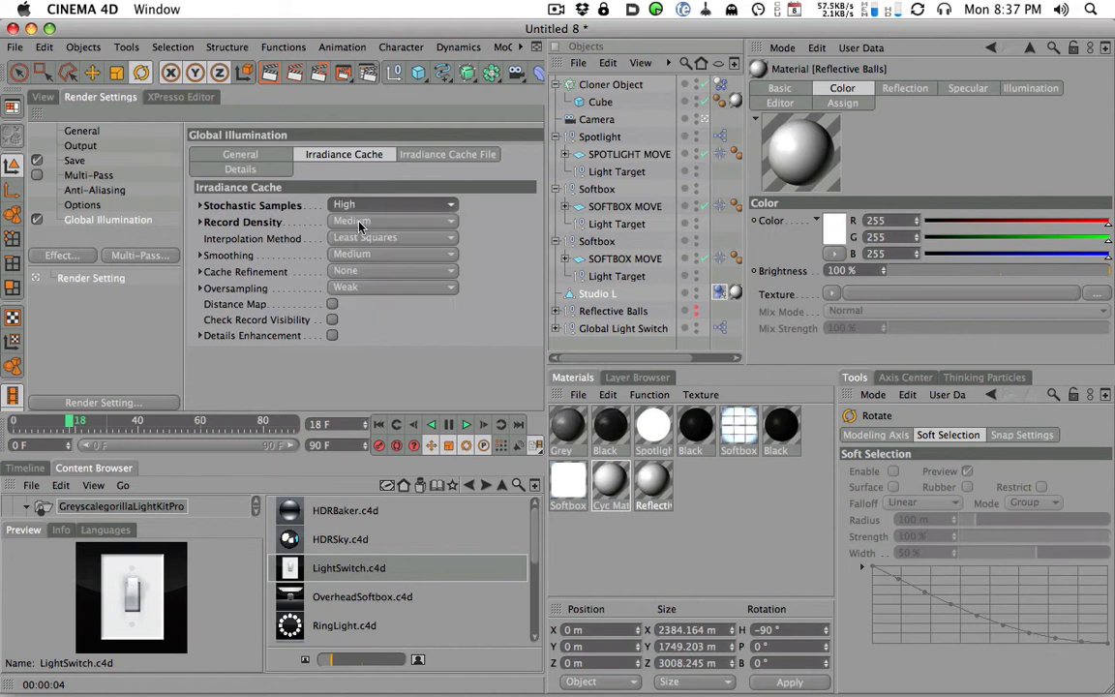
click(330, 220)
click(329, 267)
click(44, 97)
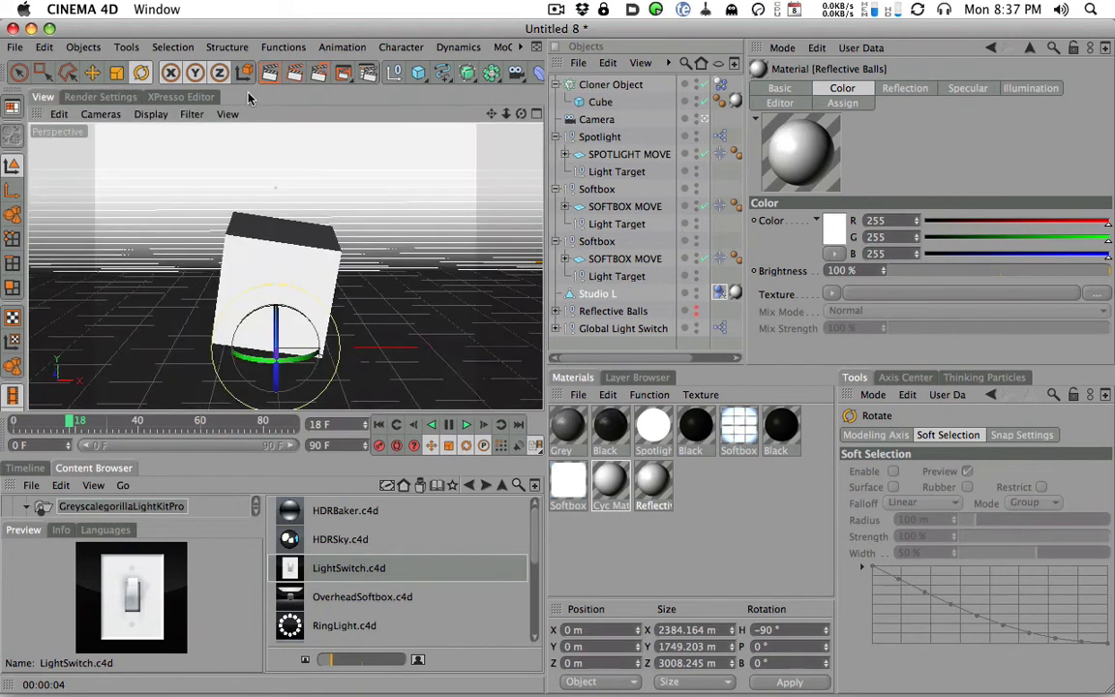
click(267, 74)
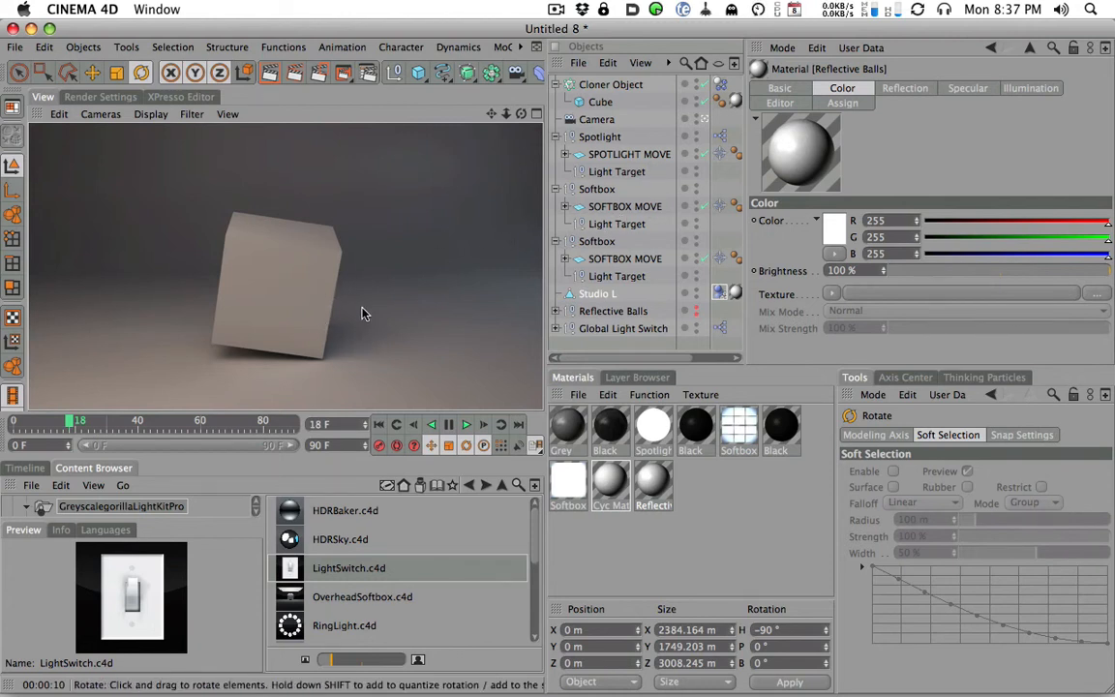
- Set the irradiance cache Stochastic Samples and Record Density to Low and render the view at frame 18
click(100, 97)
click(368, 205)
click(330, 227)
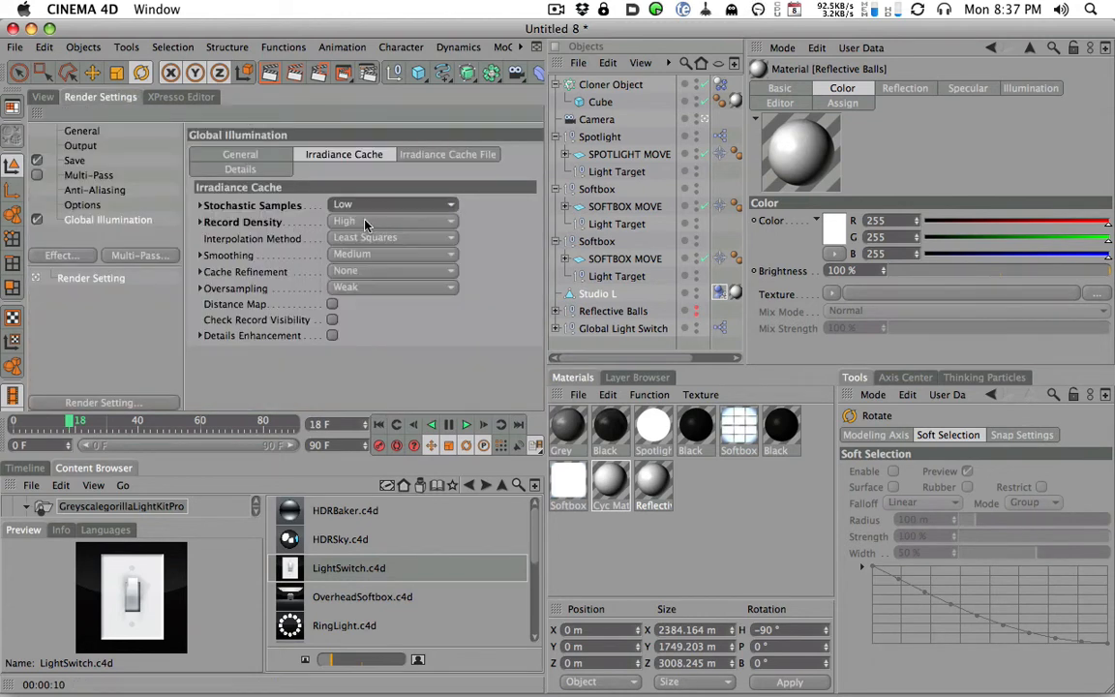
click(334, 221)
click(330, 237)
click(43, 96)
click(245, 73)
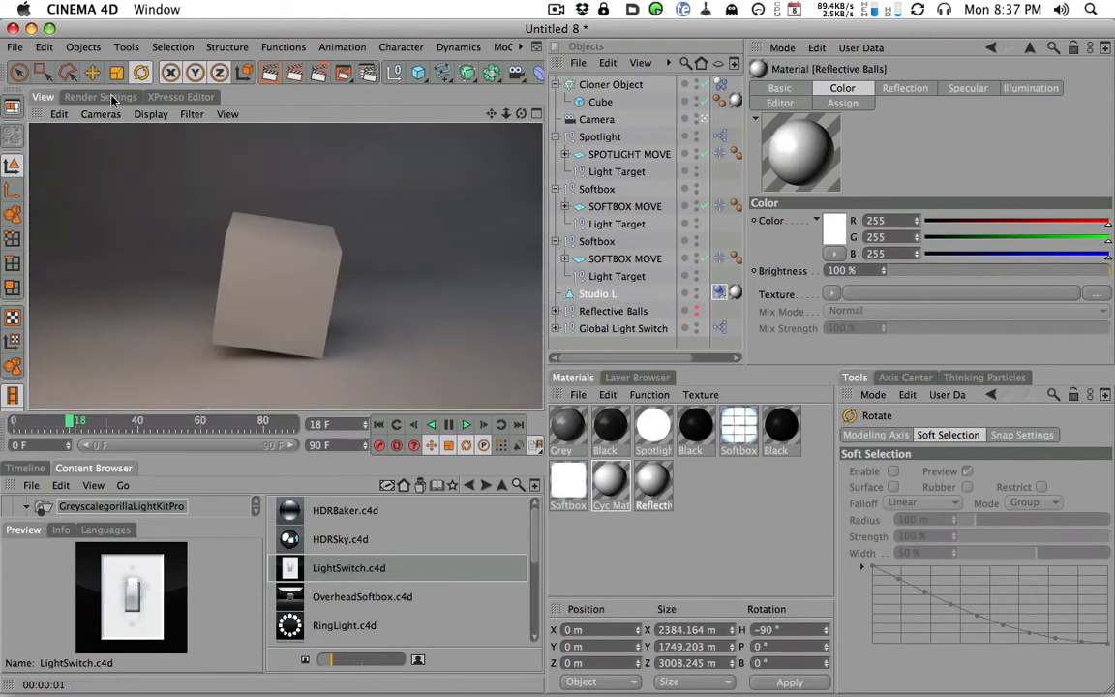
- Go to frame 0 and render the falling cube in the view
key(ctrl+b)
click(37, 97)
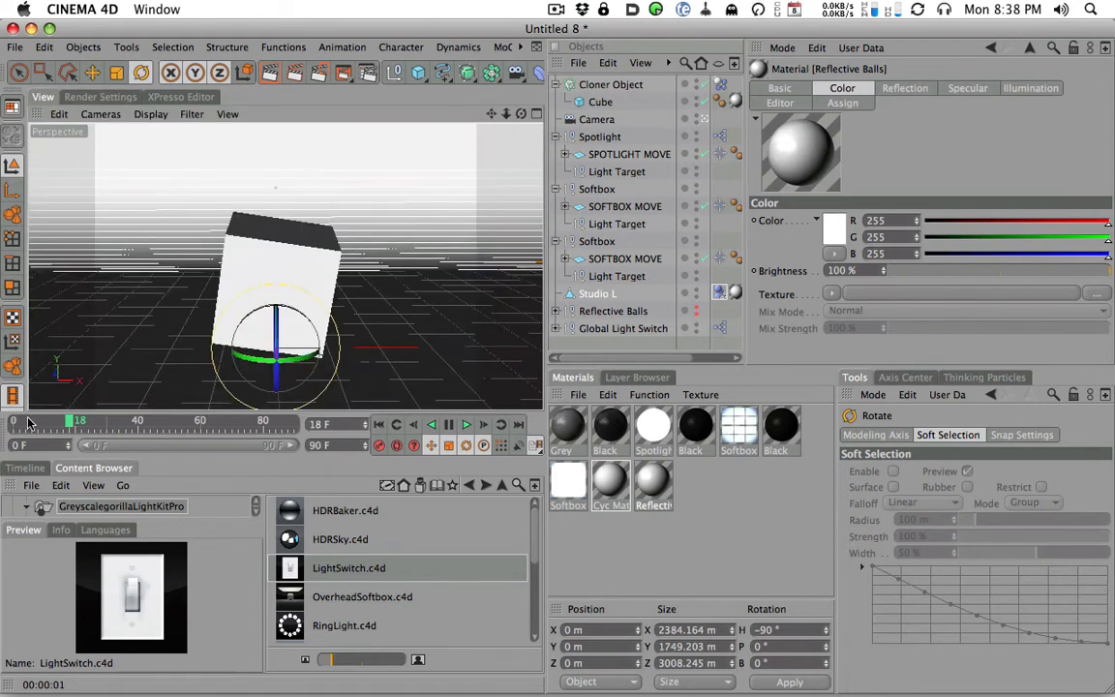
click(271, 74)
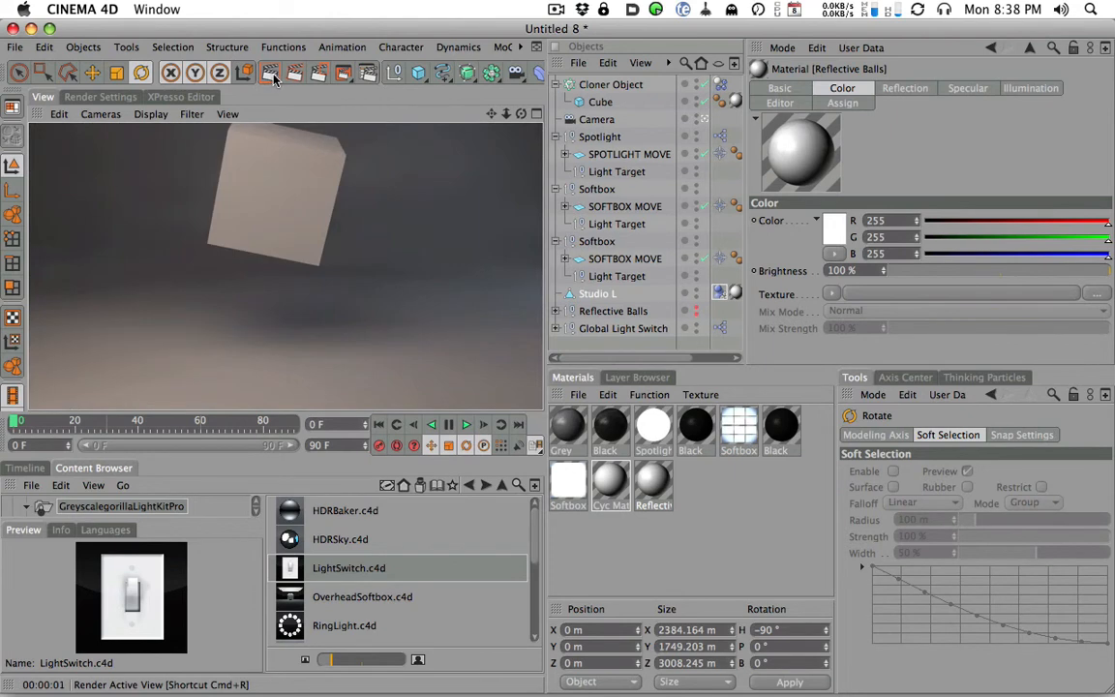
- Set the Global Illumination GI Mode to IR + QMC (Full Animation)
click(97, 96)
click(354, 204)
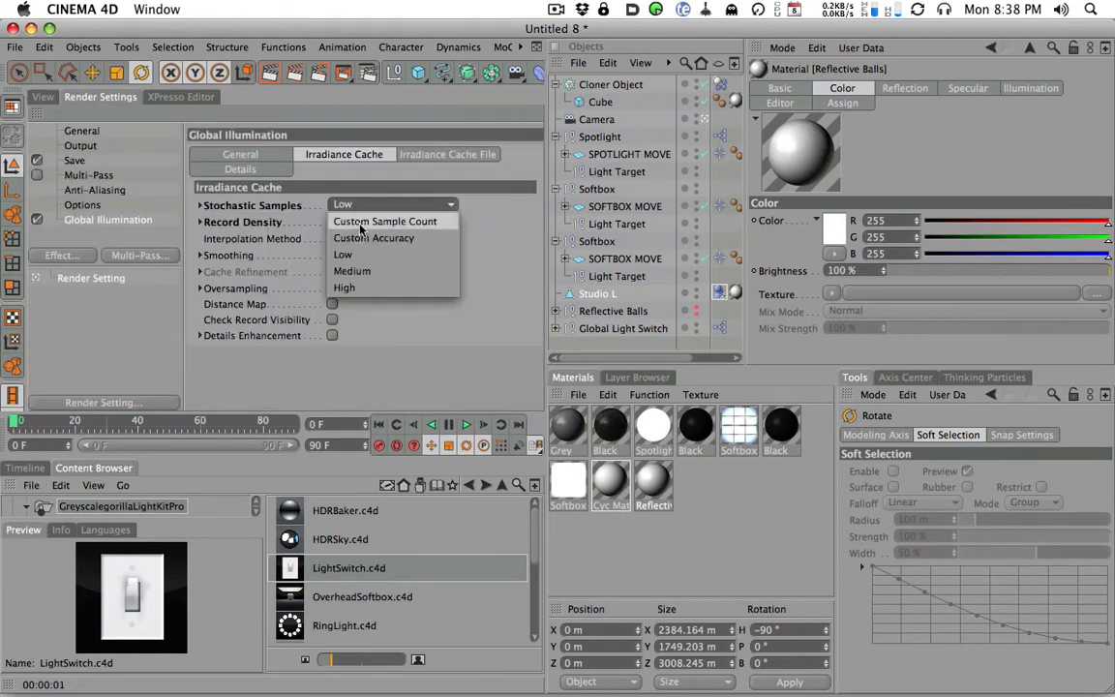
click(373, 186)
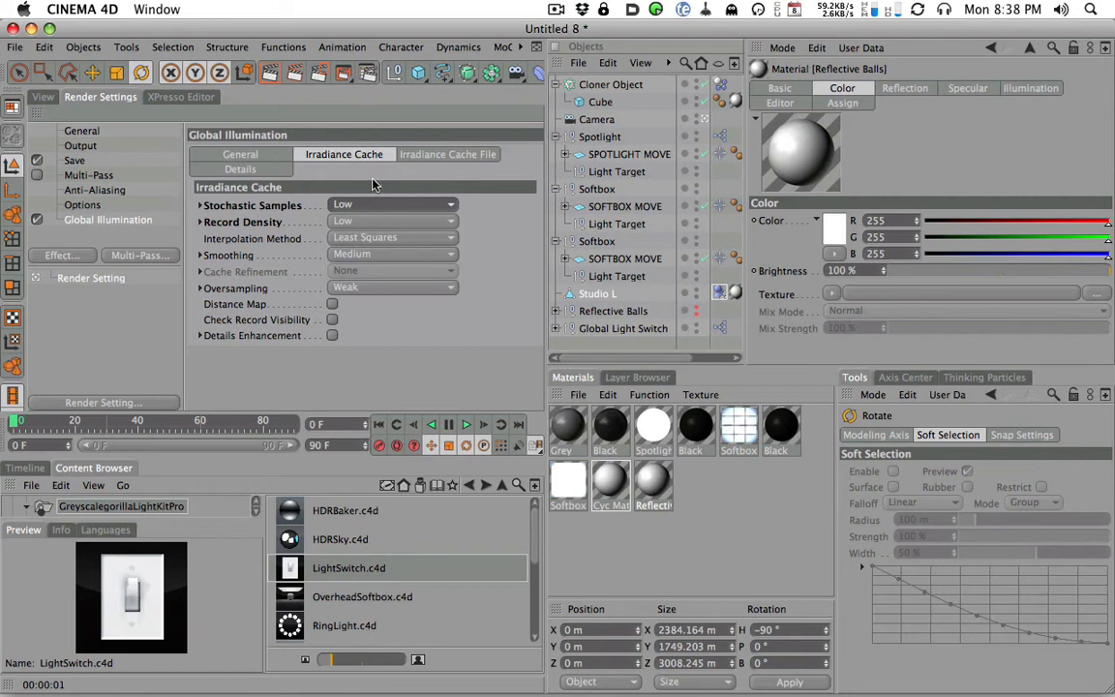
click(257, 158)
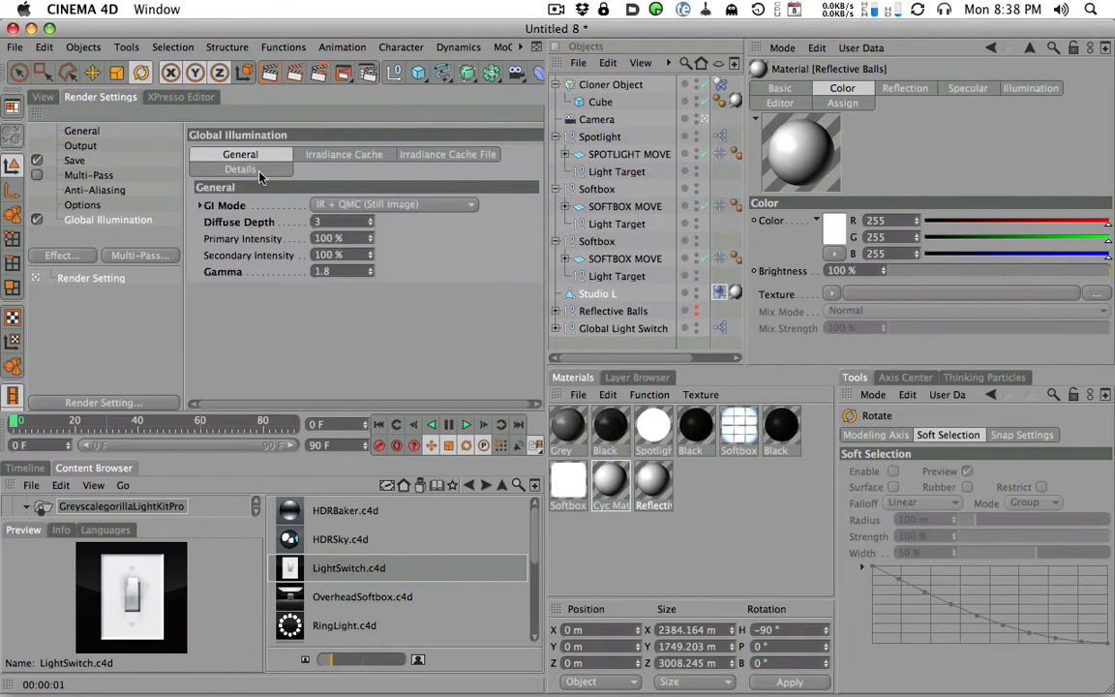
click(373, 205)
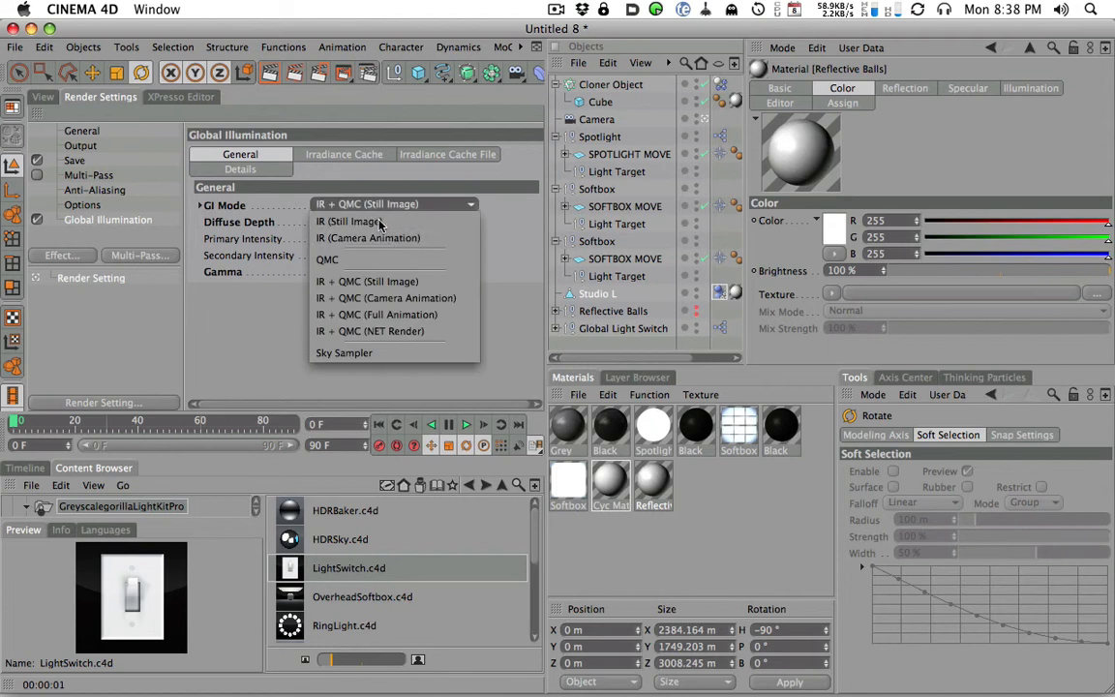
click(394, 314)
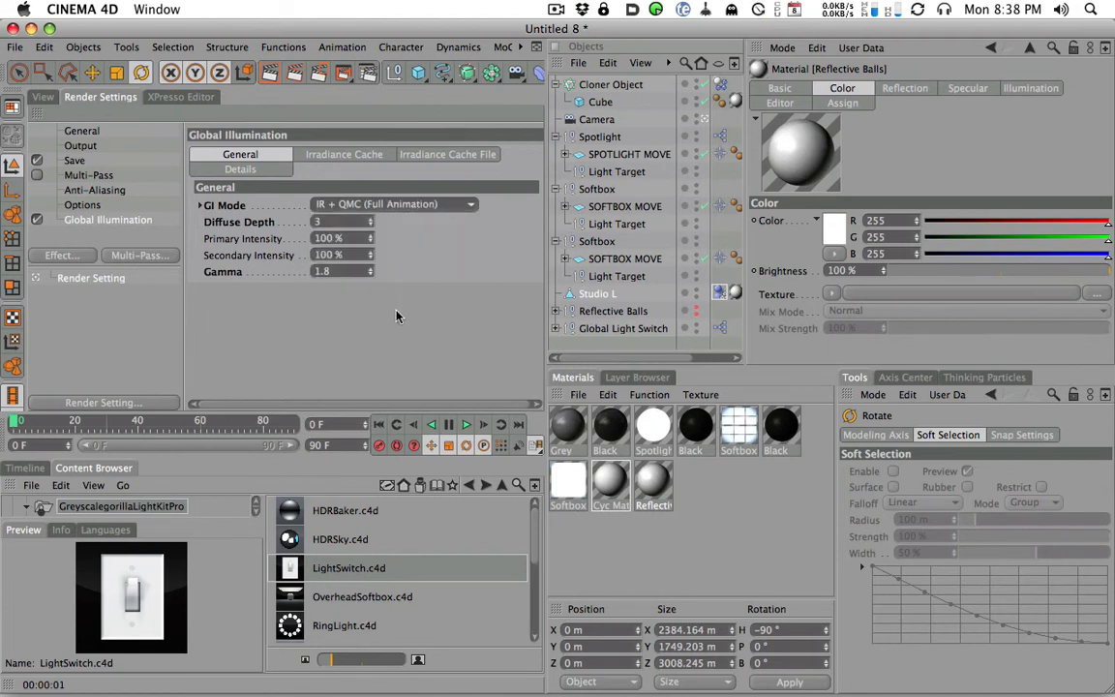
- Render the view at frame 0 using the Full Animation GI mode
click(48, 98)
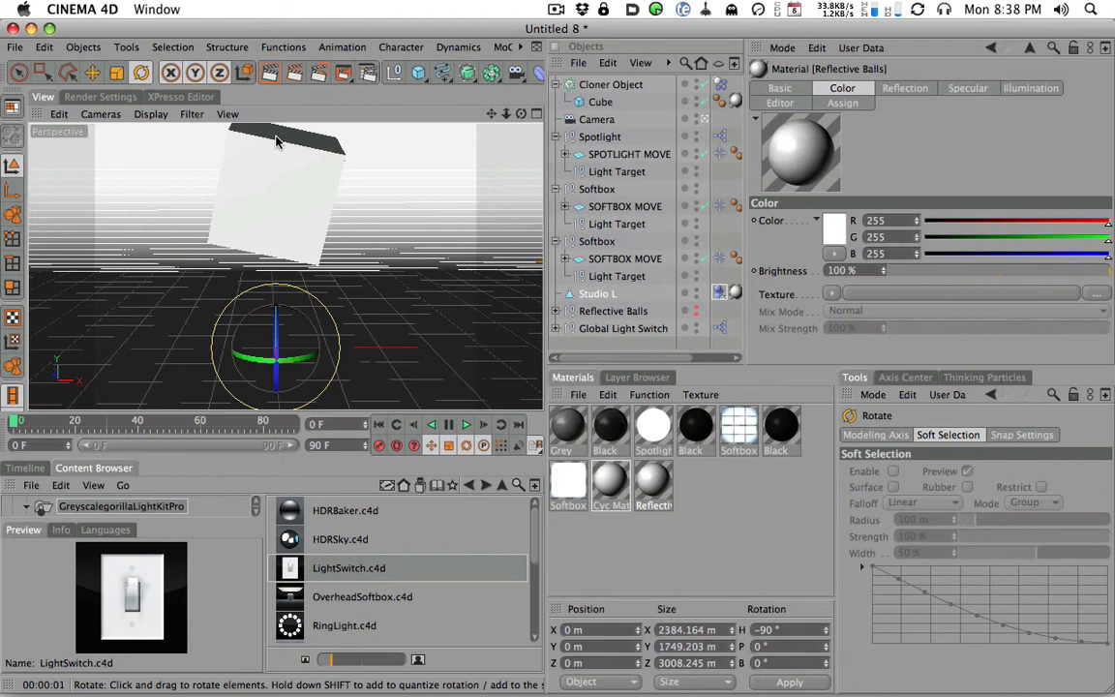
click(103, 96)
click(381, 202)
click(47, 100)
click(45, 96)
click(270, 75)
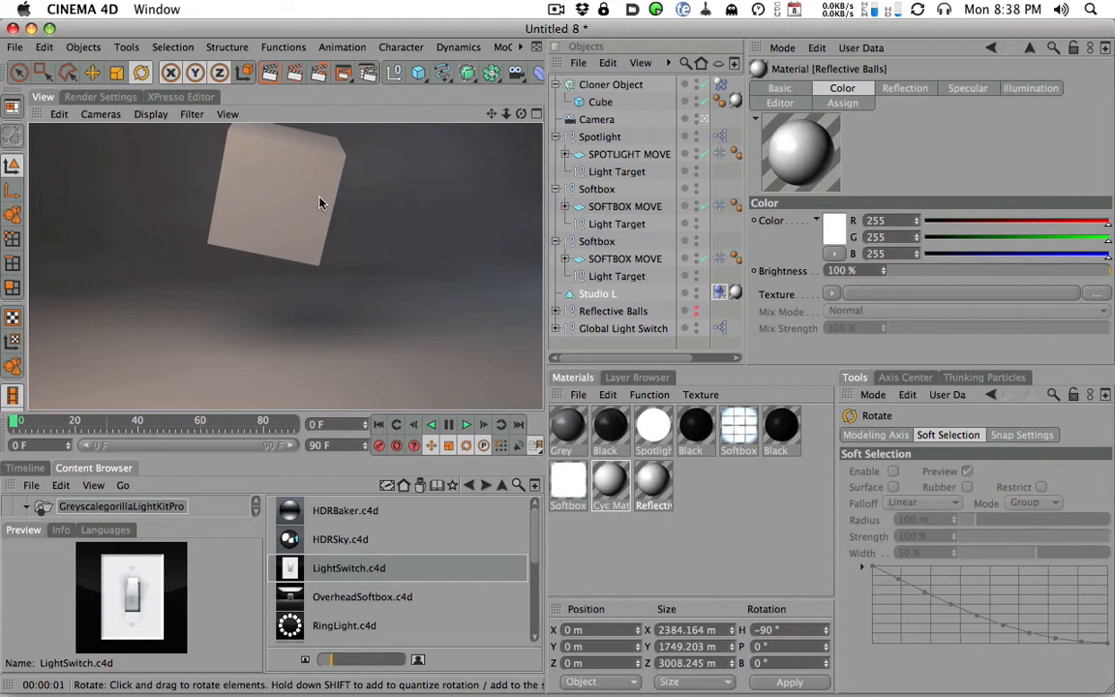
click(108, 96)
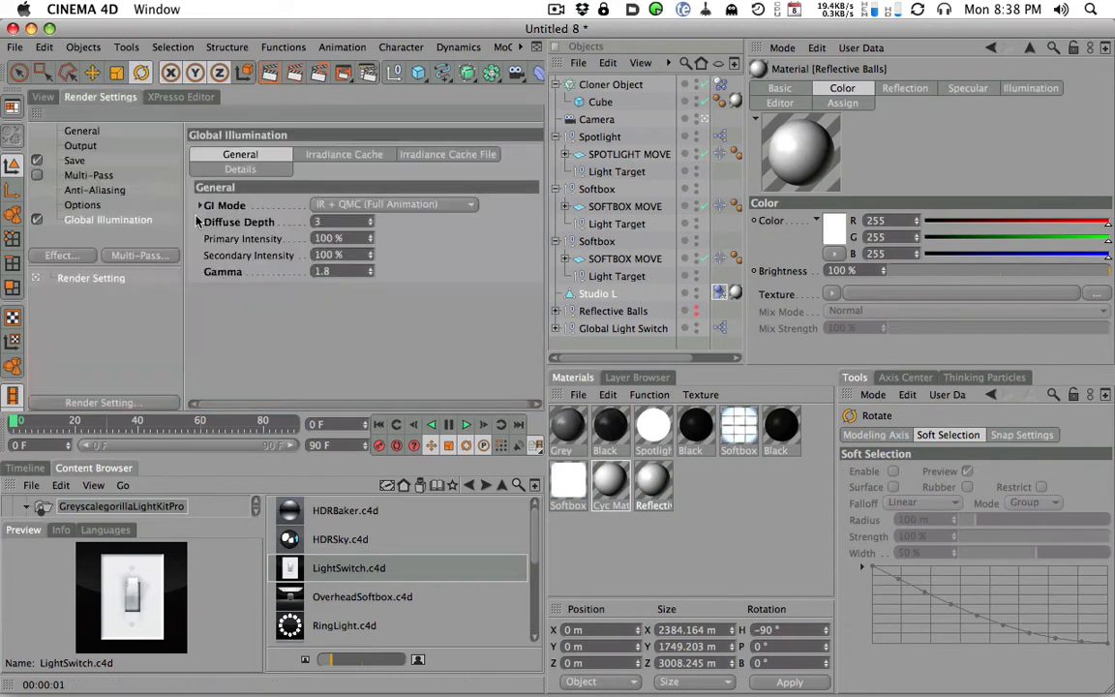
click(80, 147)
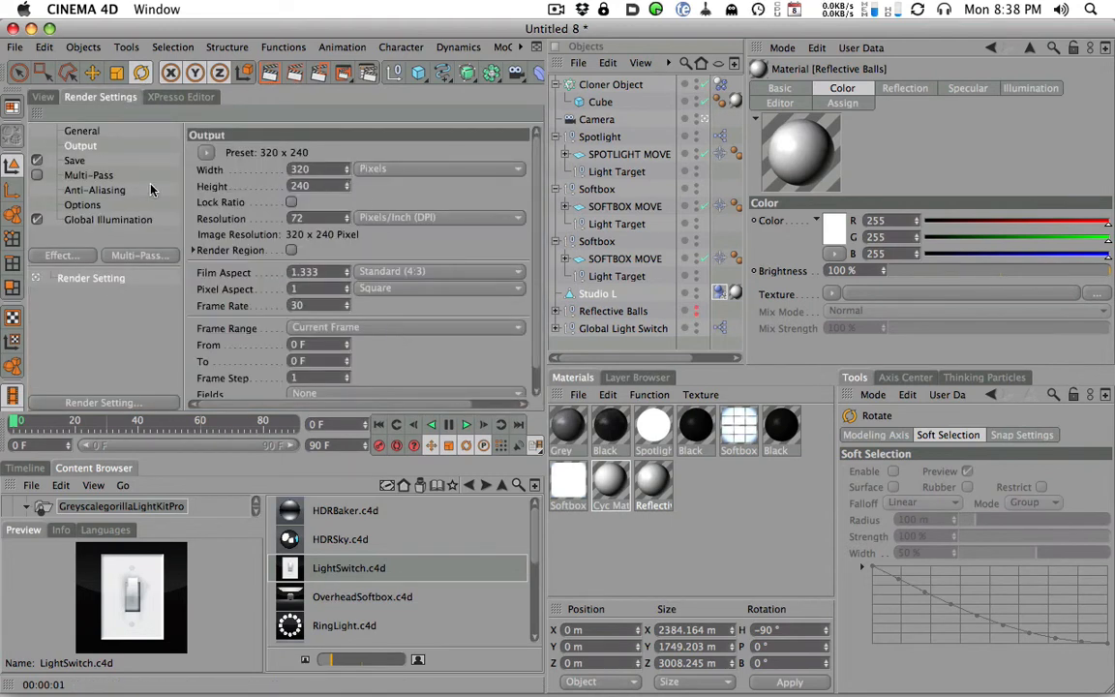
click(73, 159)
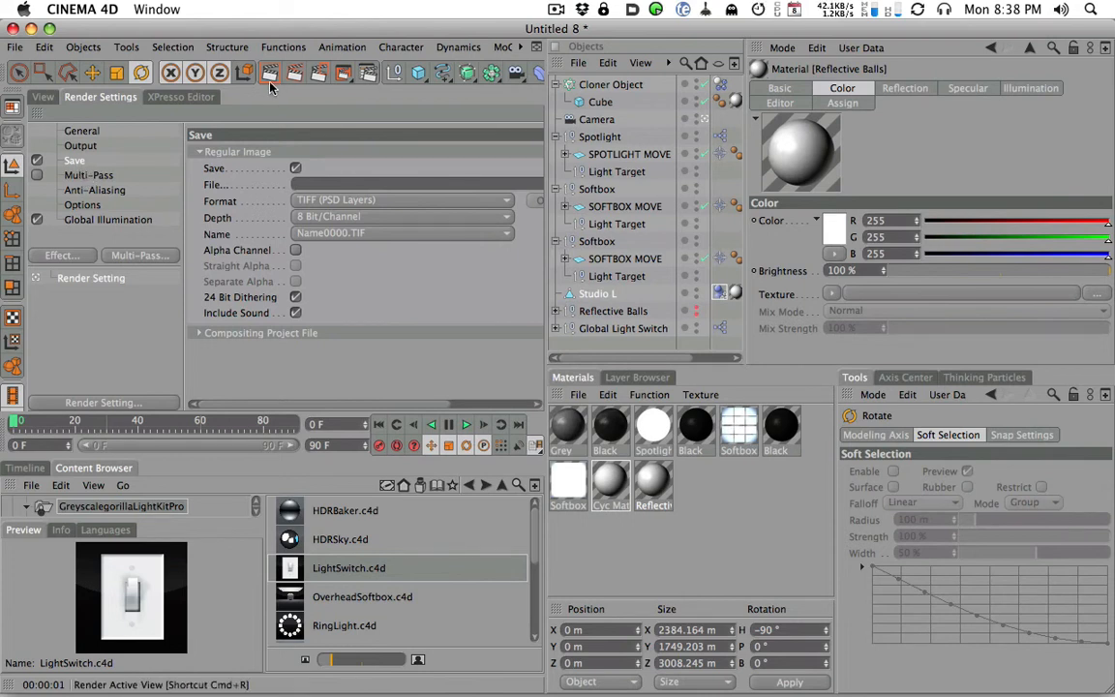
click(81, 146)
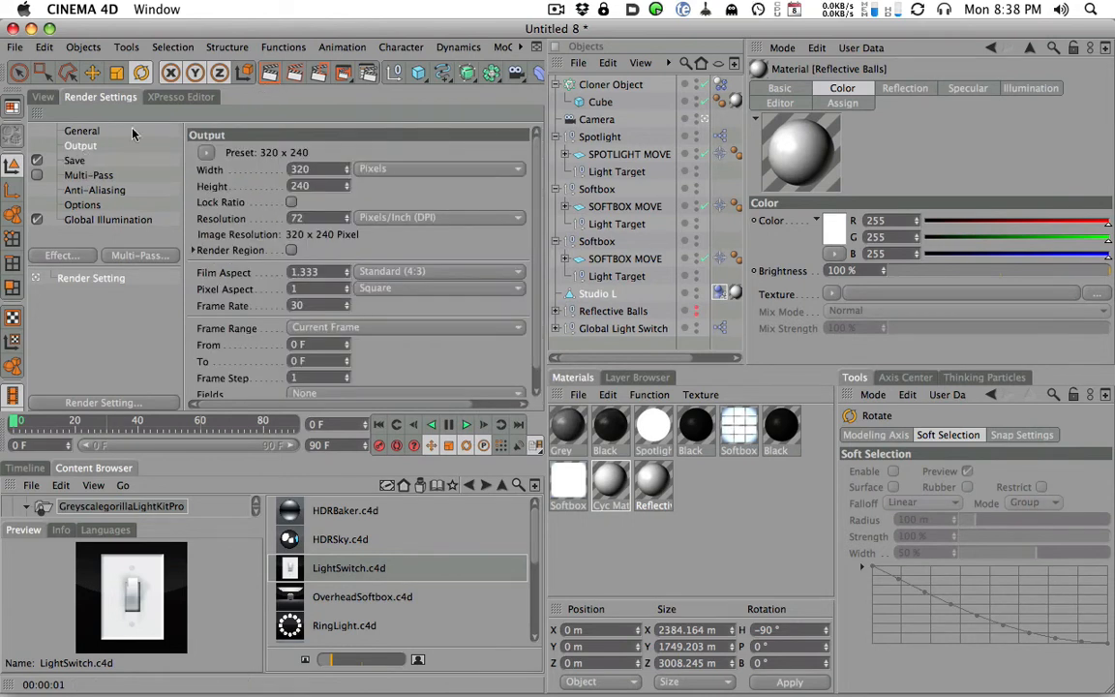
- Play the falling-cube simulation and scrub through its fall, stopping at frame 38
click(42, 96)
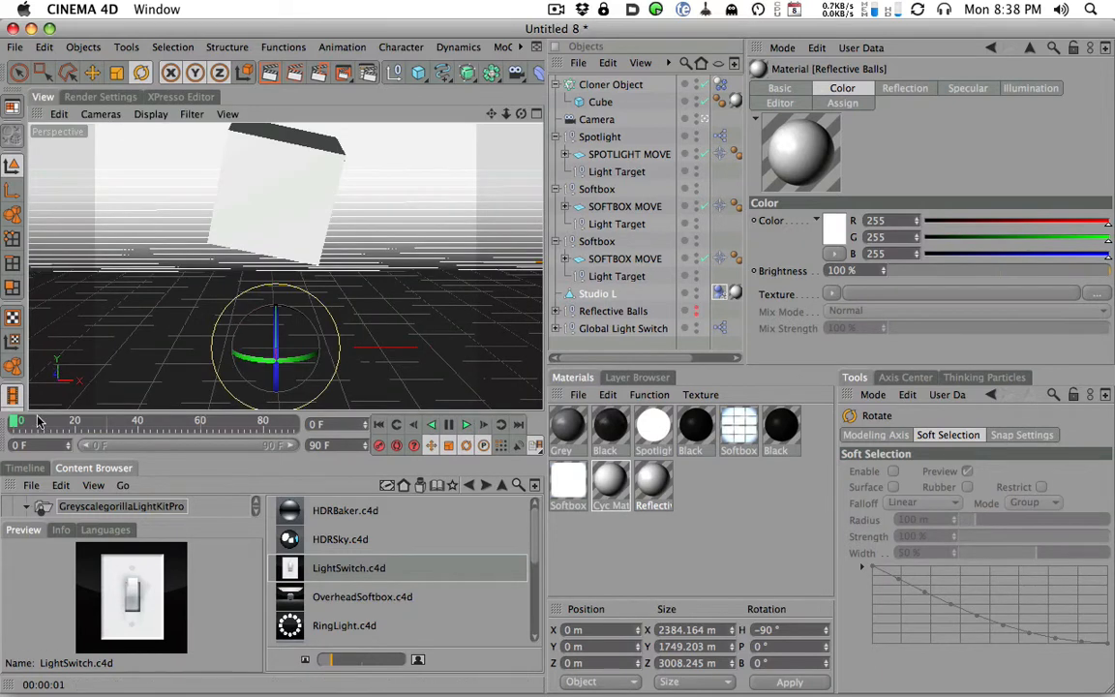
click(465, 425)
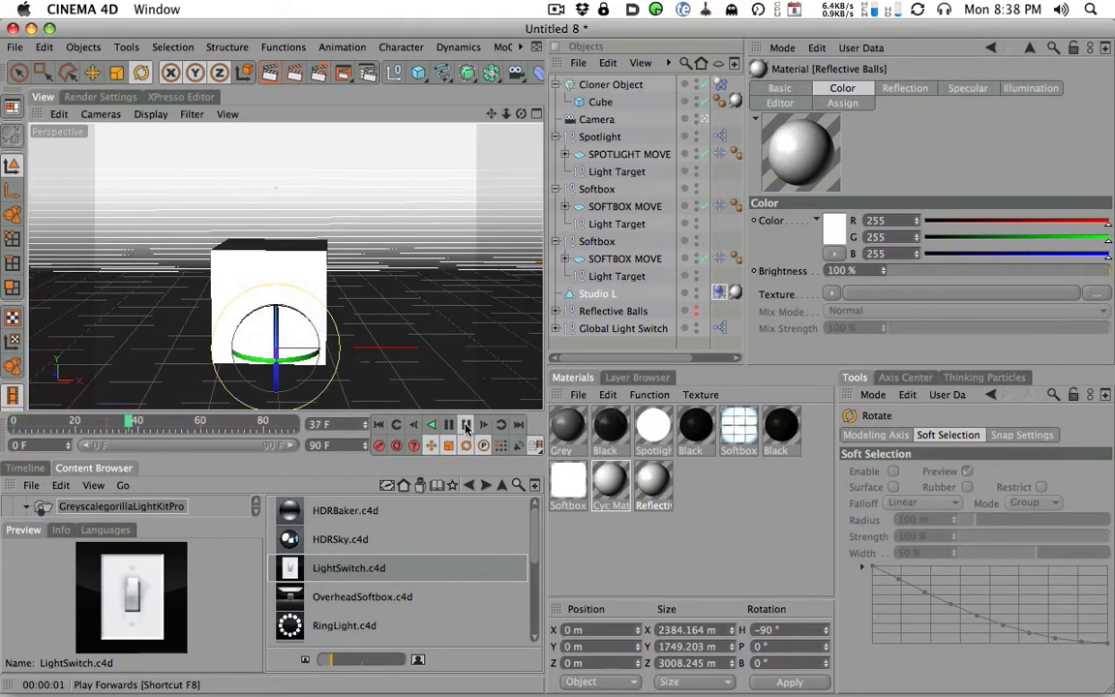
click(466, 425)
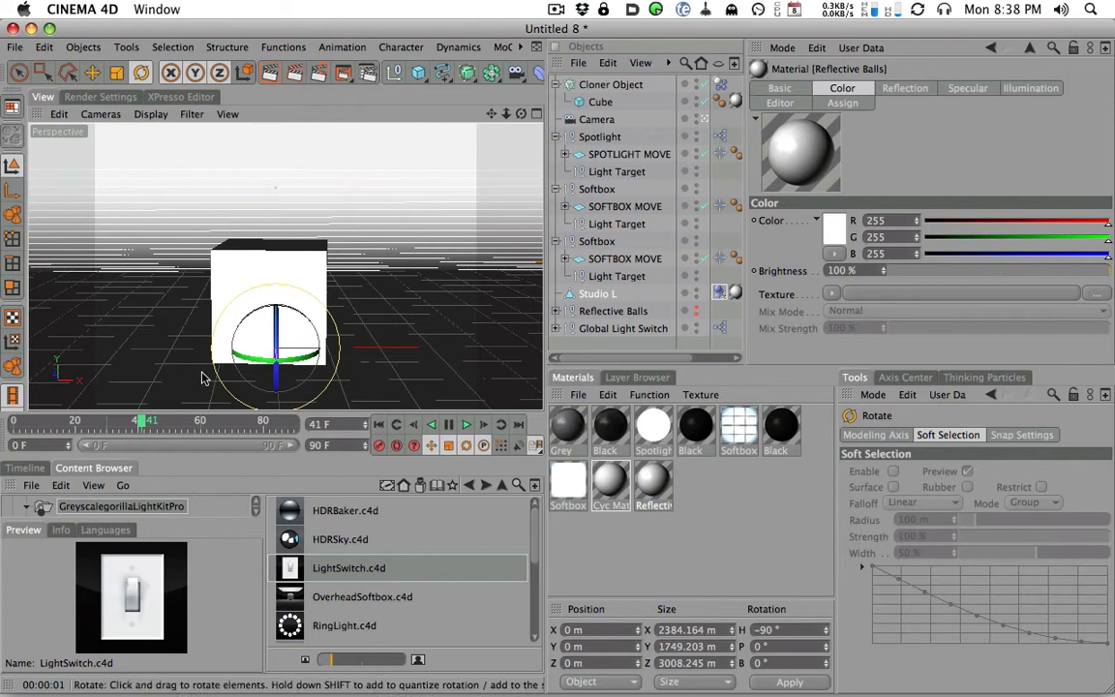
click(41, 423)
drag(24, 424, 142, 426)
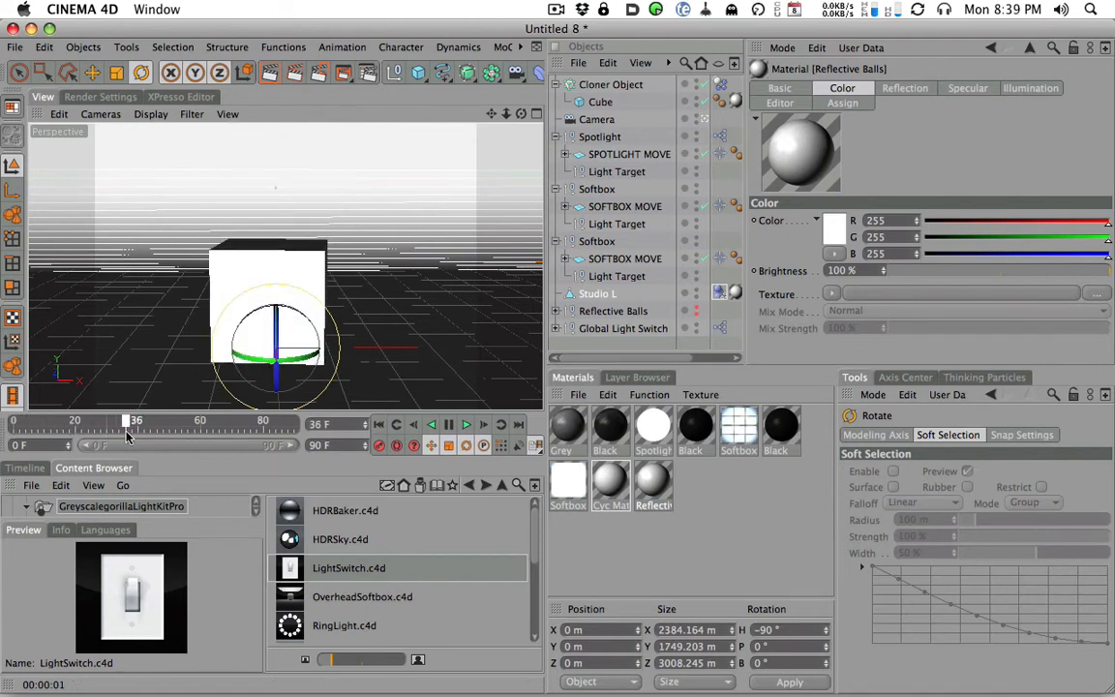
- Set the render output to a Manual frame range from frame 10 to frame 40
click(89, 99)
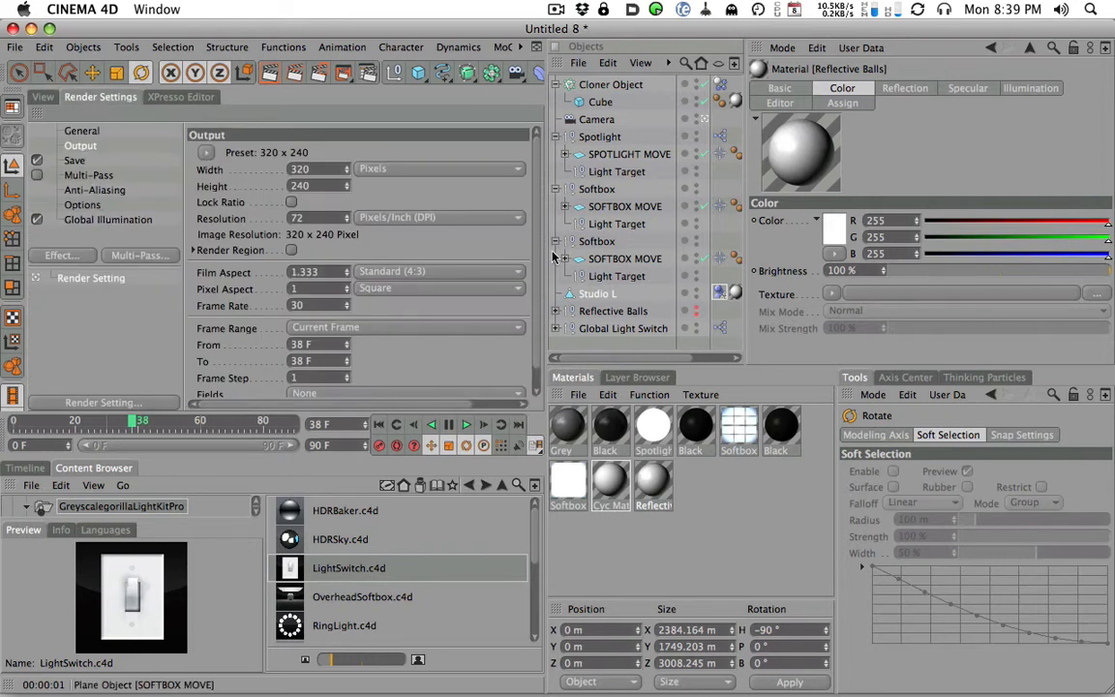
scroll(311, 327, down, 1)
double_click(311, 327)
text(10)
click(319, 307)
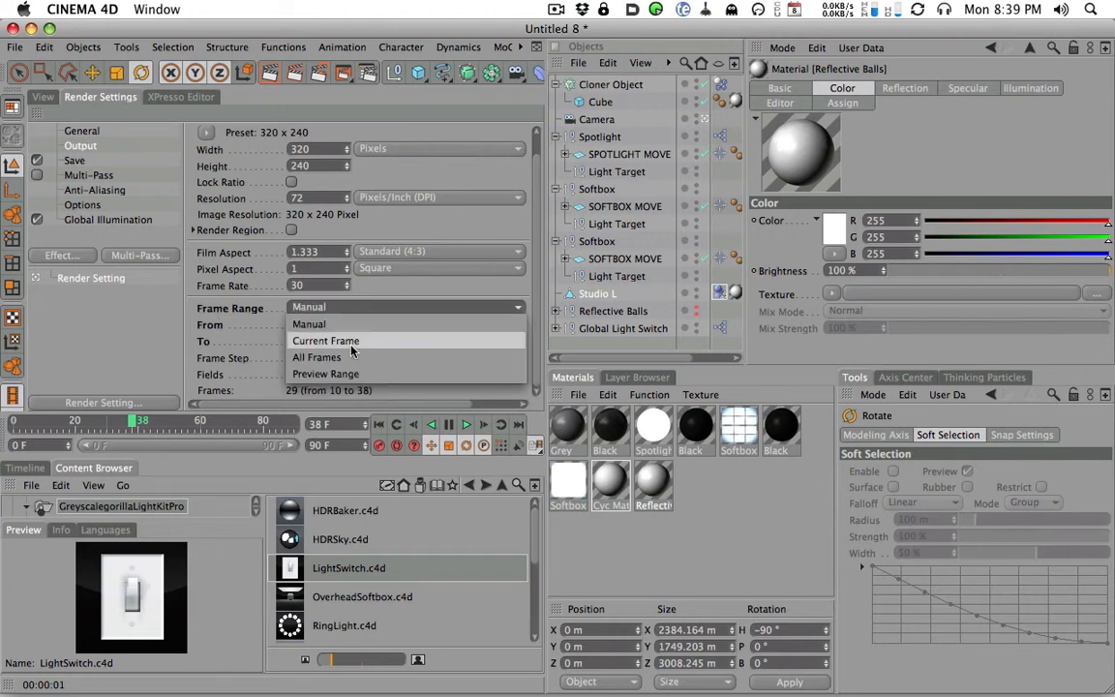
click(316, 290)
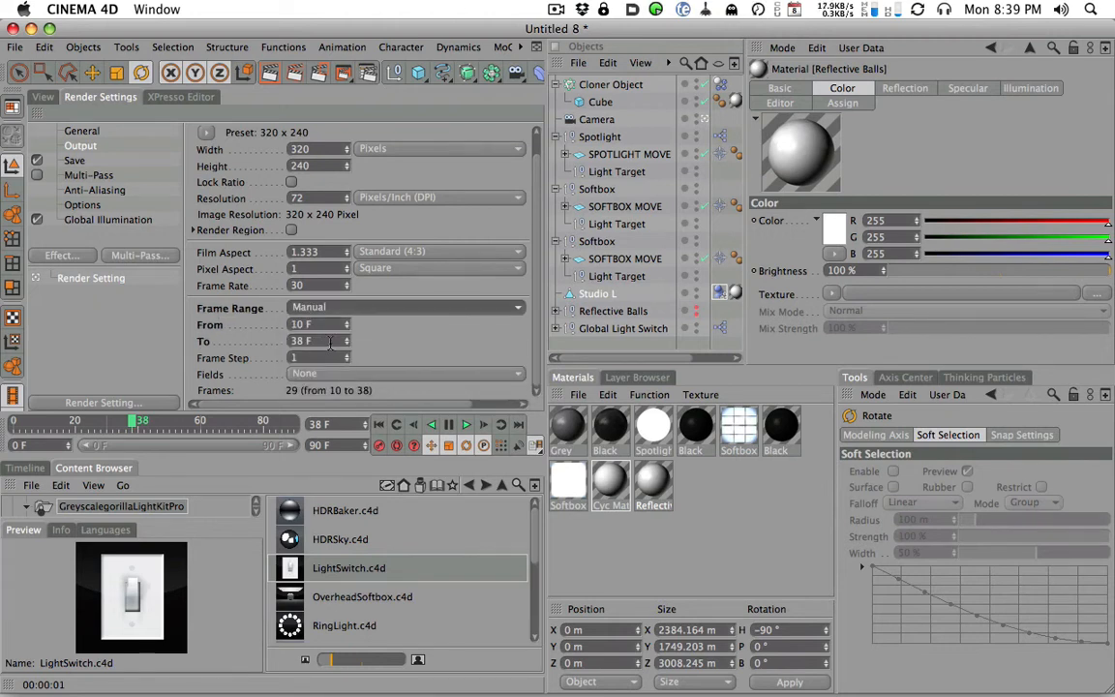
double_click(330, 341)
text(40)
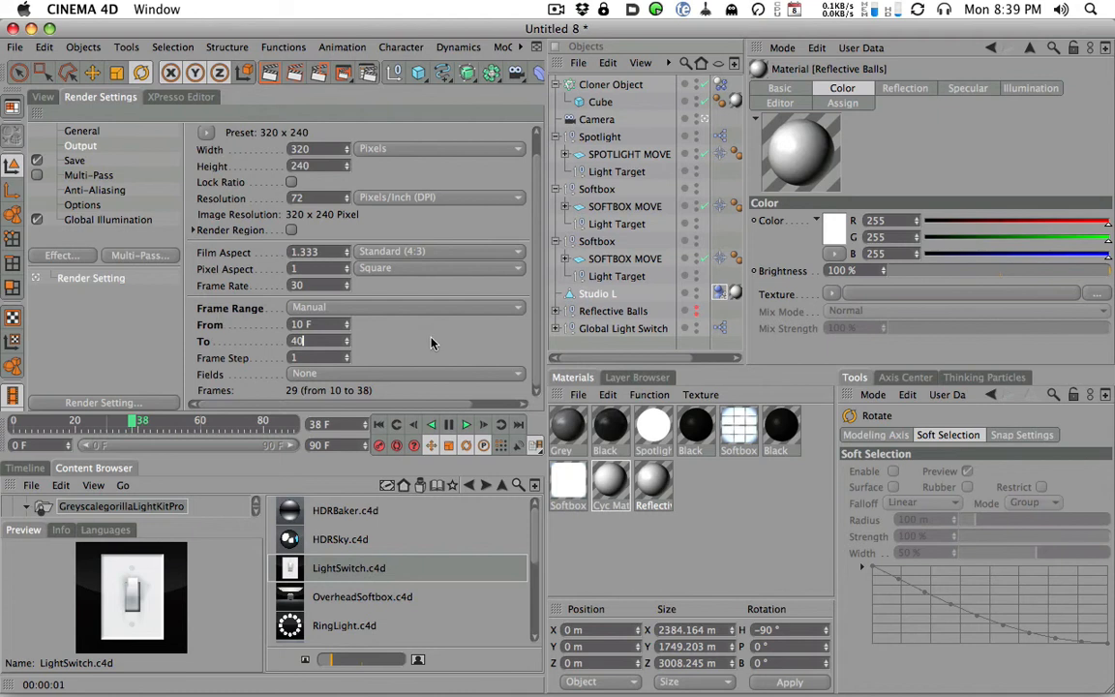
key(Return)
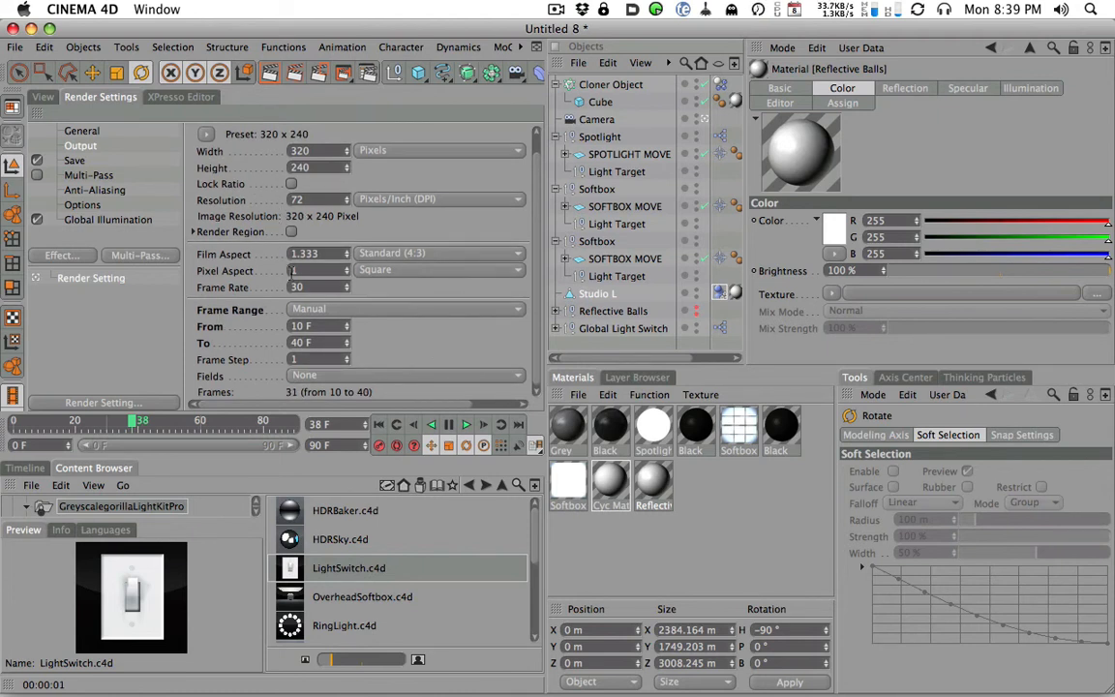
- Lock the output aspect ratio and set the render width to 500 pixels
drag(538, 323, 538, 280)
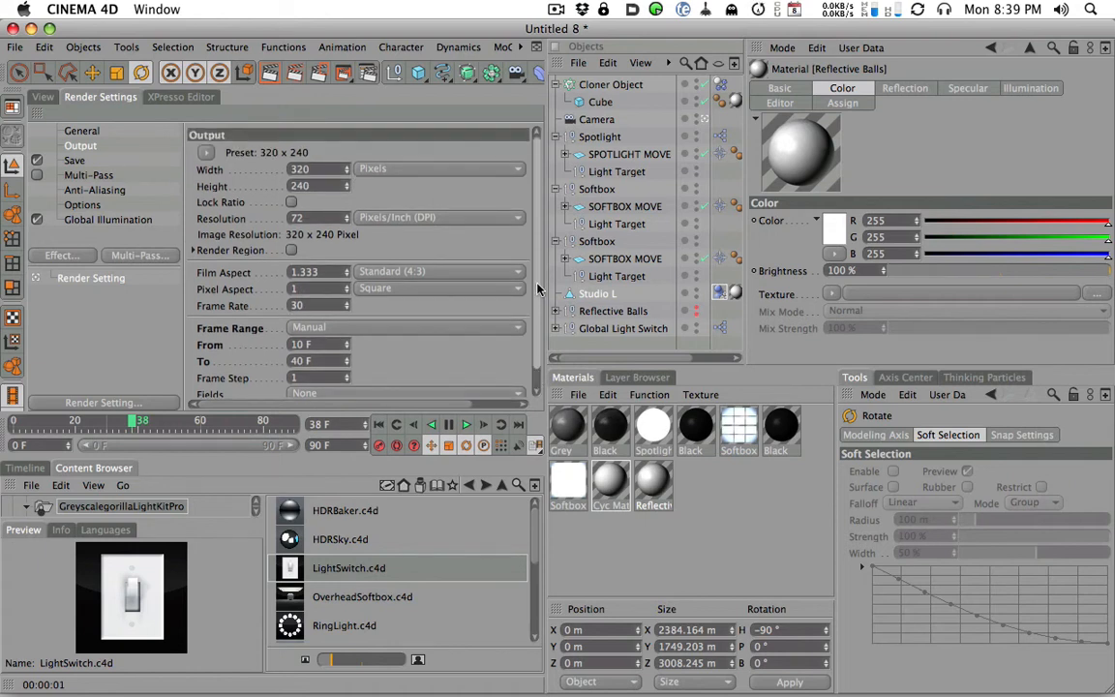
click(291, 201)
click(317, 170)
text(500)
key(Return)
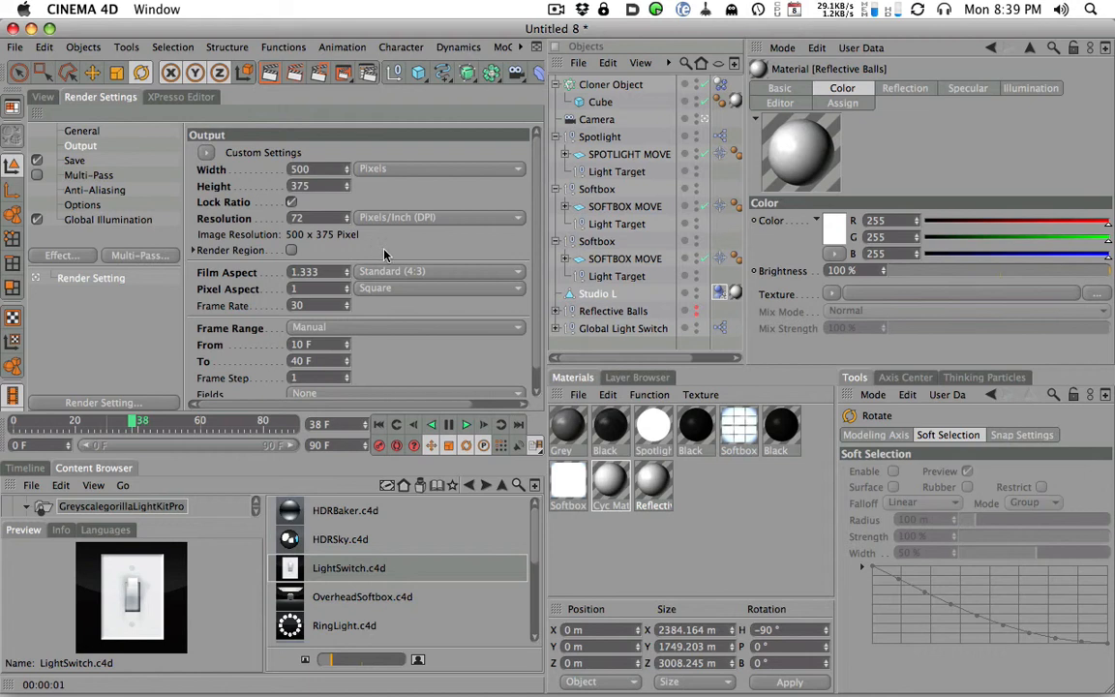
- Render the frame range to the Picture Viewer without saving a file, and show the image at 100 %
key(shift+r)
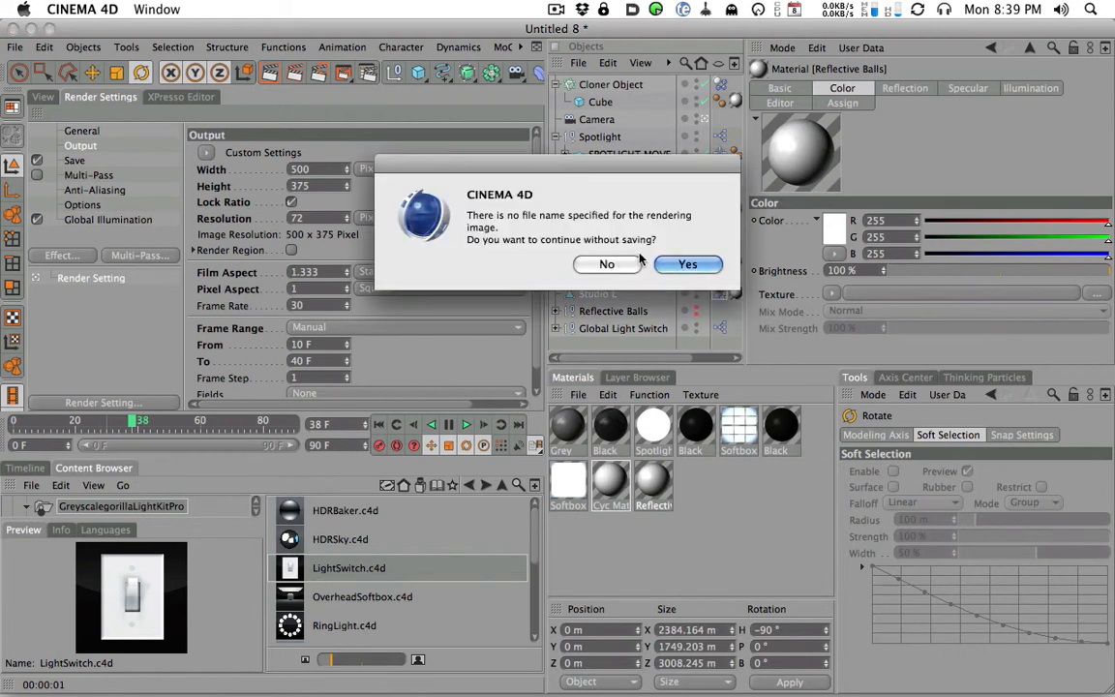
click(687, 265)
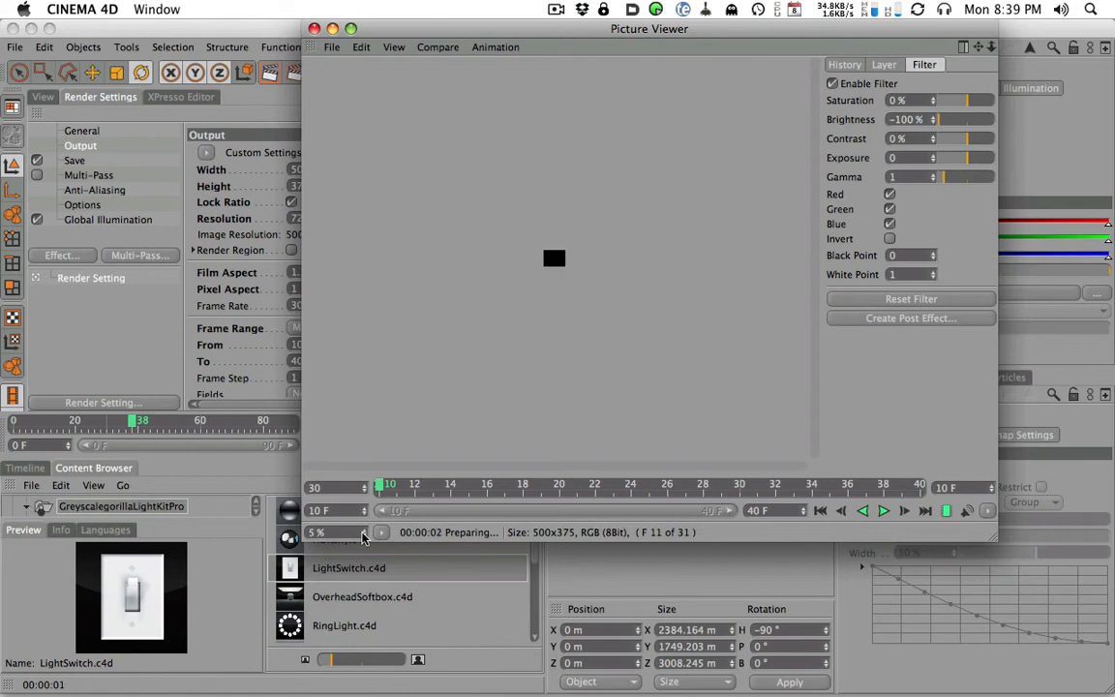
click(381, 532)
click(408, 620)
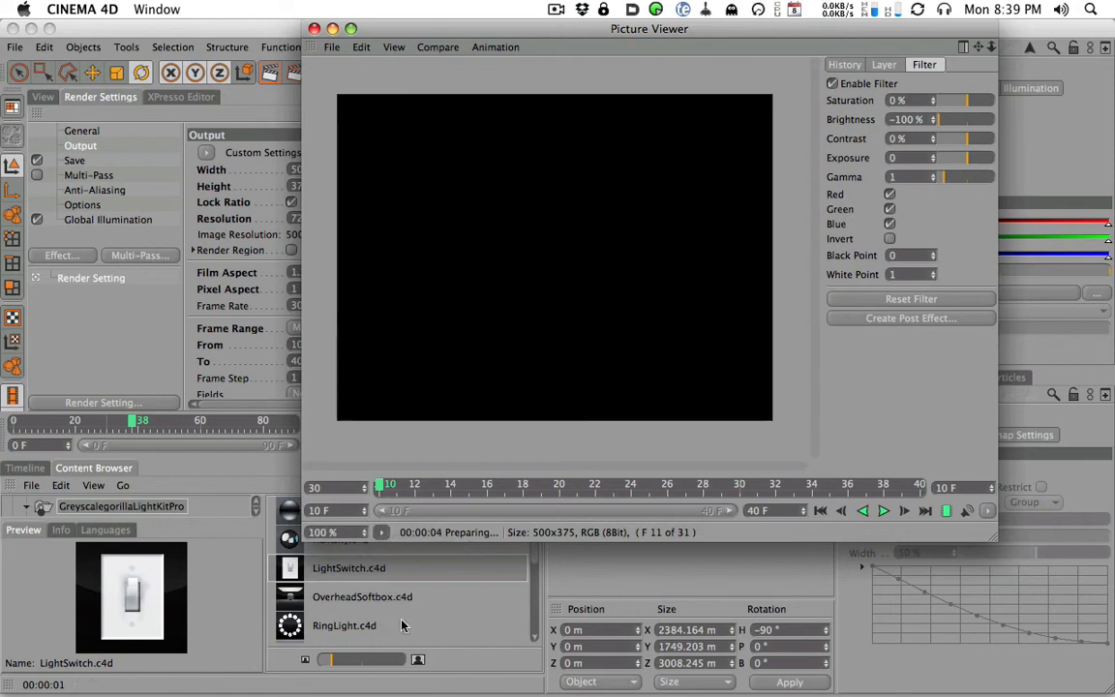
- Enlarge the Picture Viewer window, move it off the render settings, and open the Global Illumination settings
drag(612, 34, 478, 34)
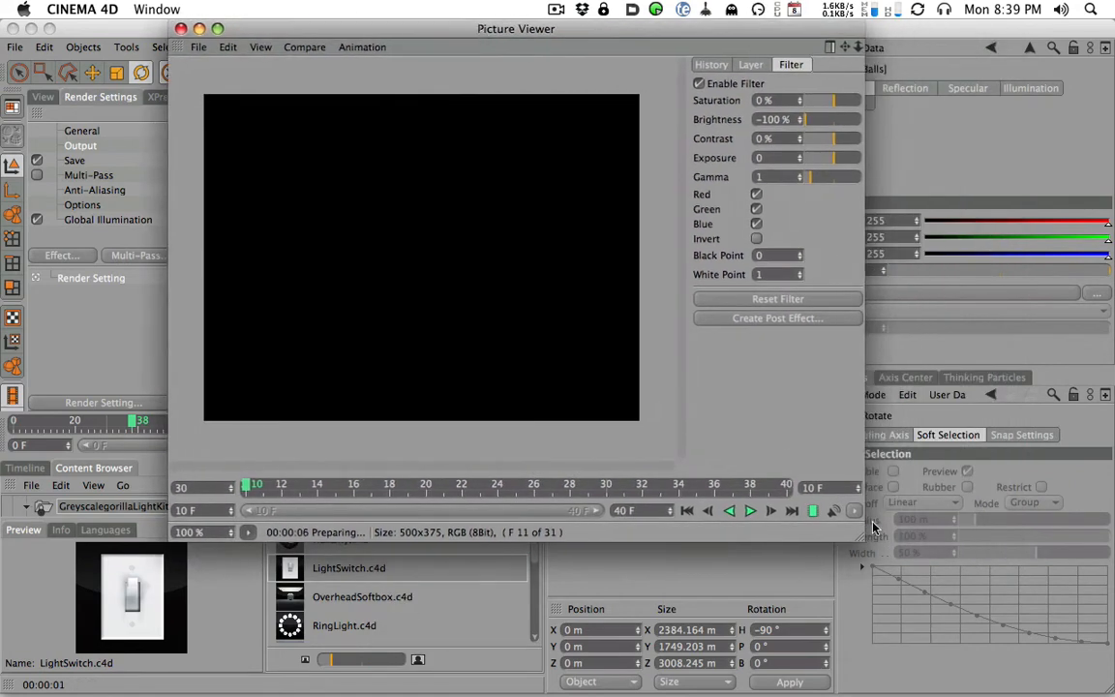
drag(871, 513, 924, 567)
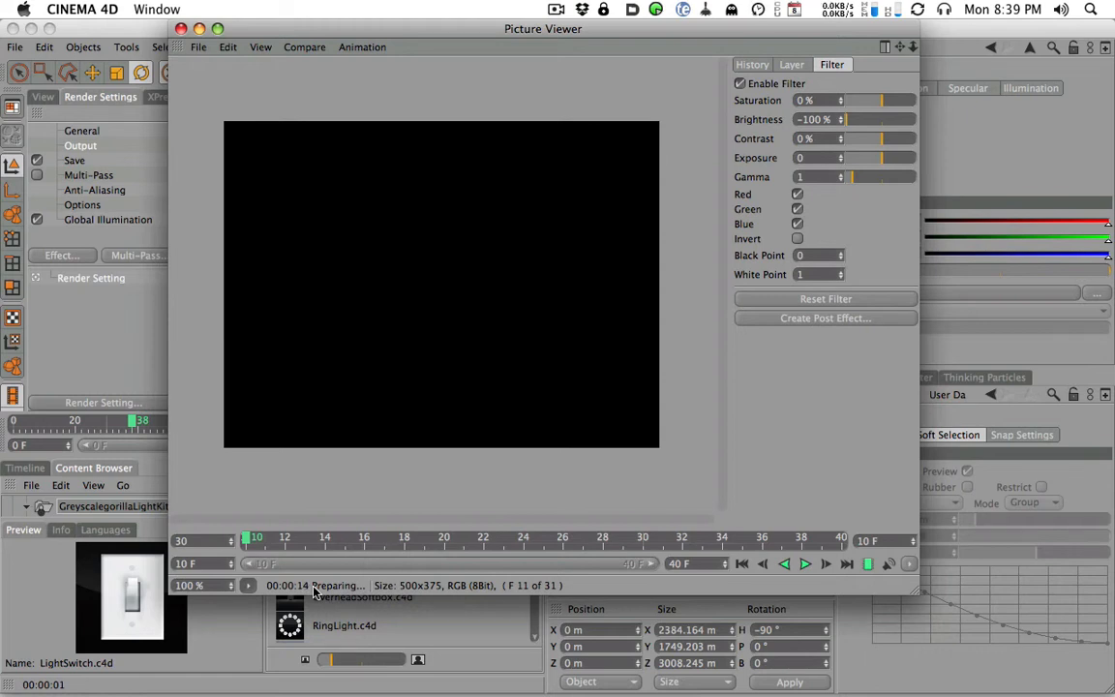
drag(305, 26, 531, 8)
click(97, 220)
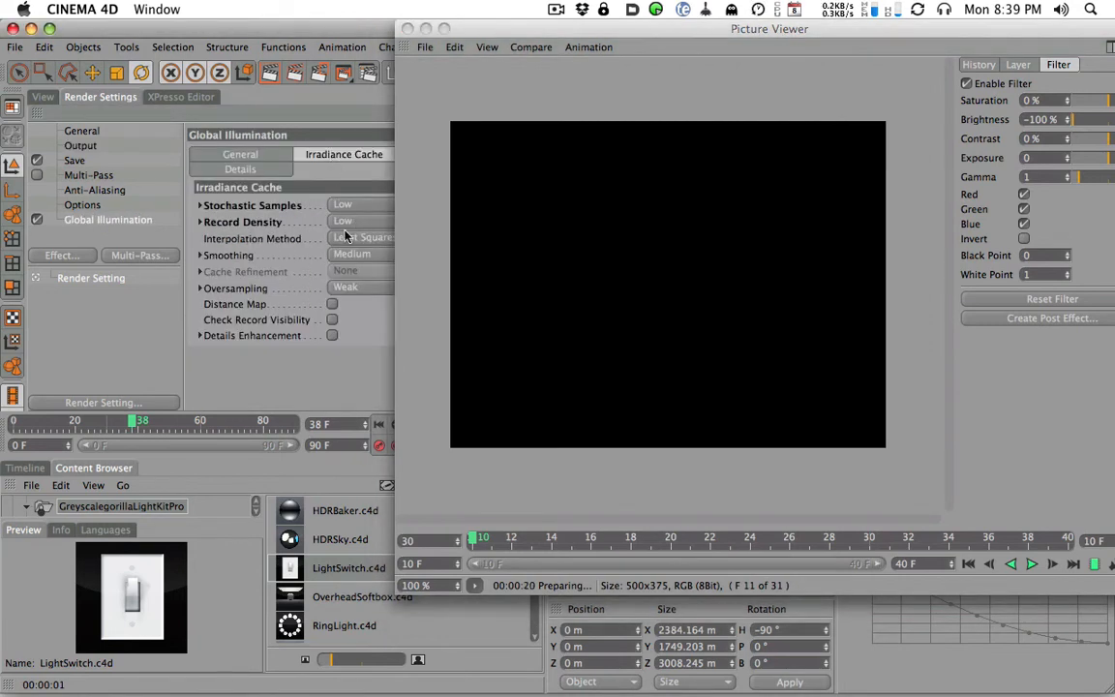
- Move the Picture Viewer off the render settings and review the GI Mode options in the general Global Illumination settings
drag(540, 26, 308, 42)
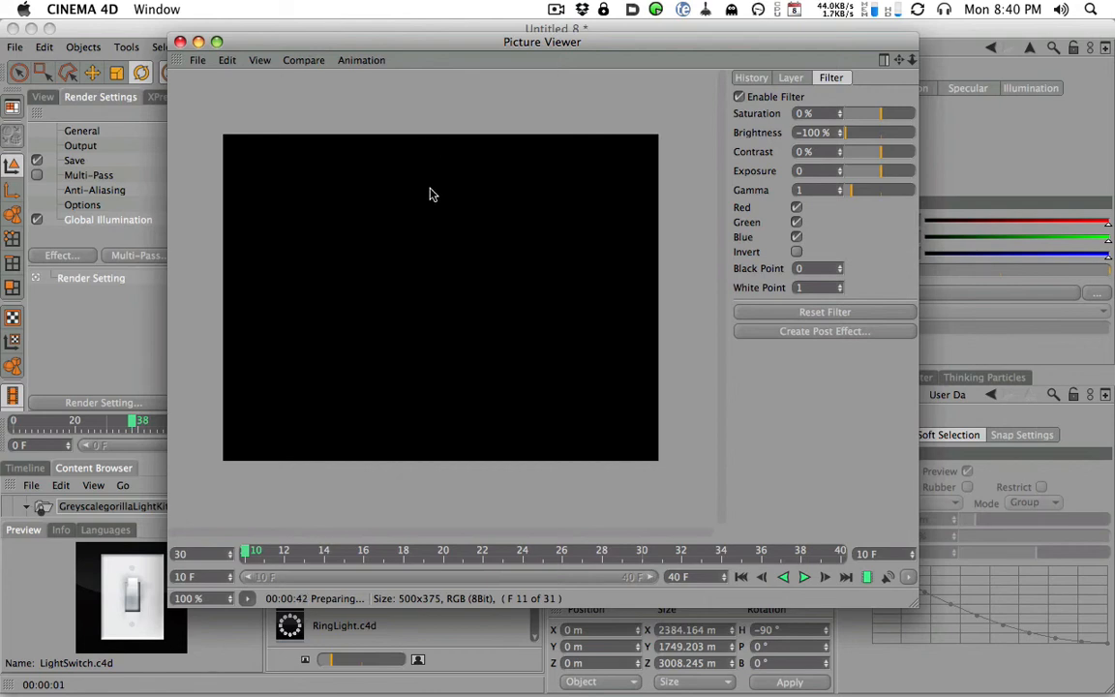
drag(405, 42, 712, 70)
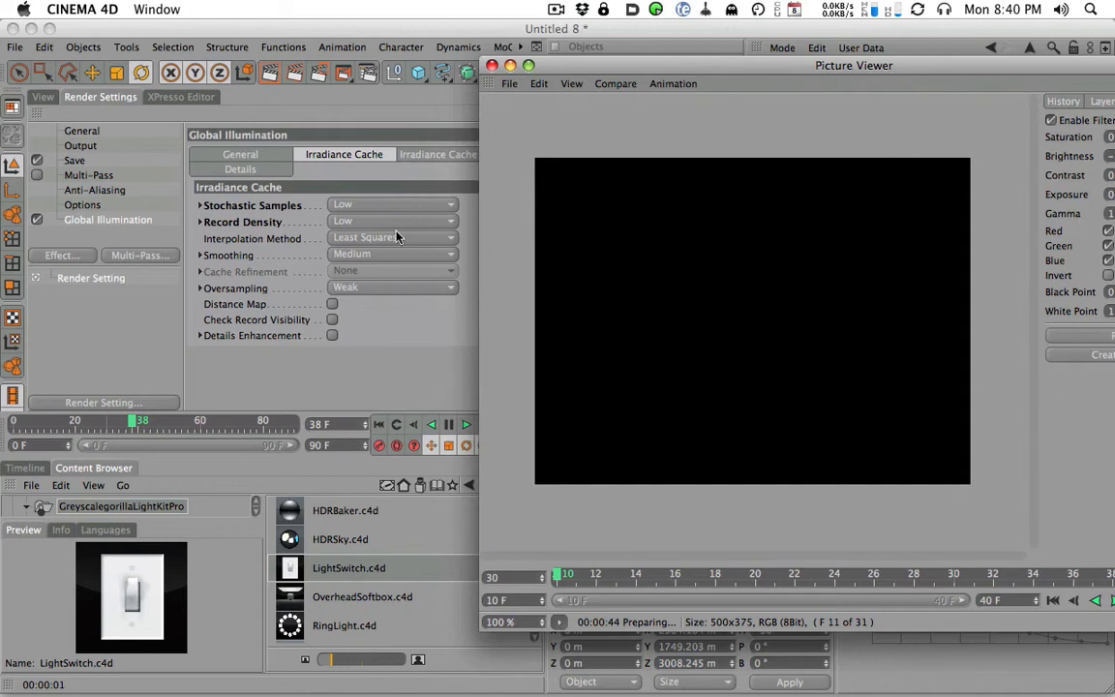
click(281, 155)
click(339, 205)
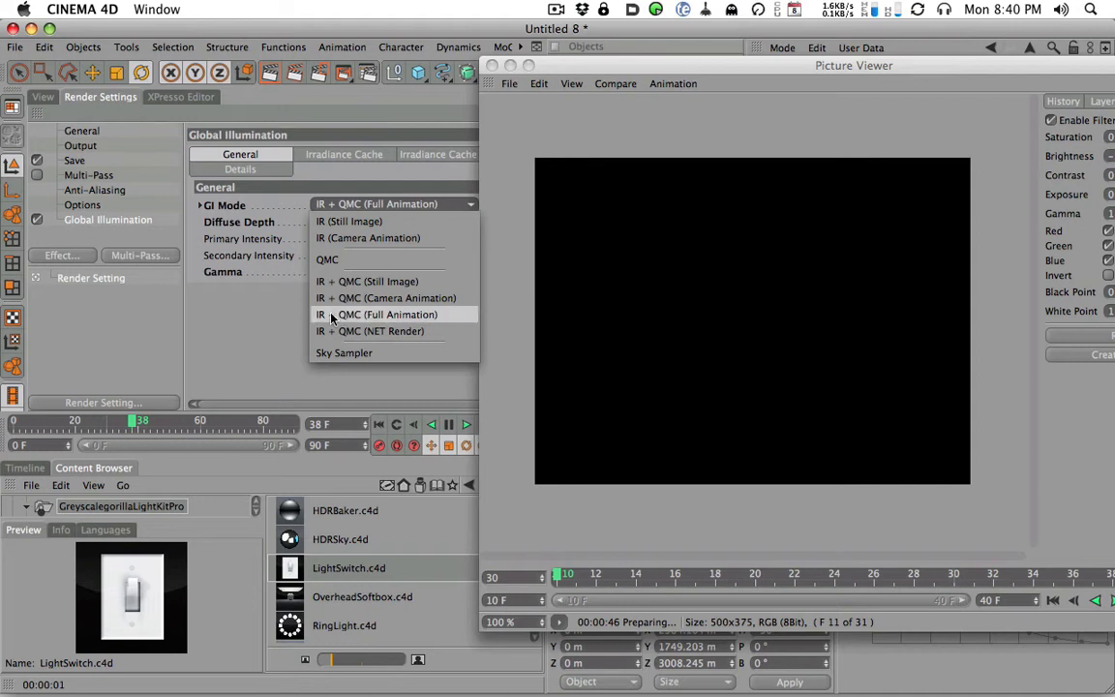
click(289, 310)
- Clear the Picture Viewer away from the perspective view and render the active view
drag(615, 65, 350, 74)
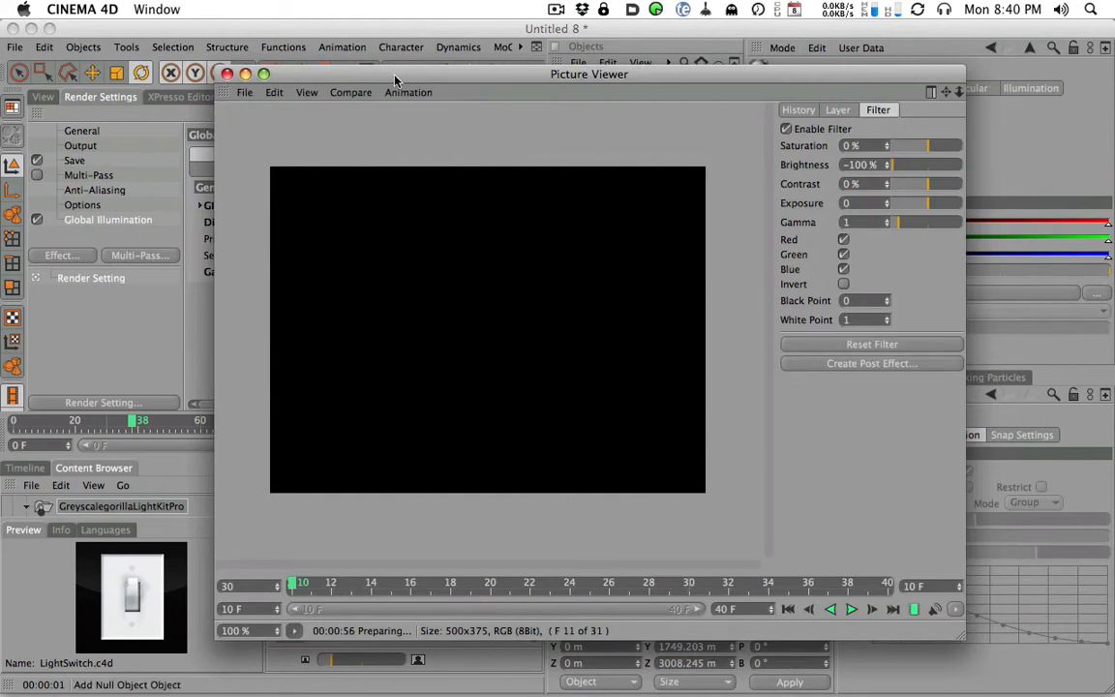
drag(347, 81, 645, 85)
click(46, 97)
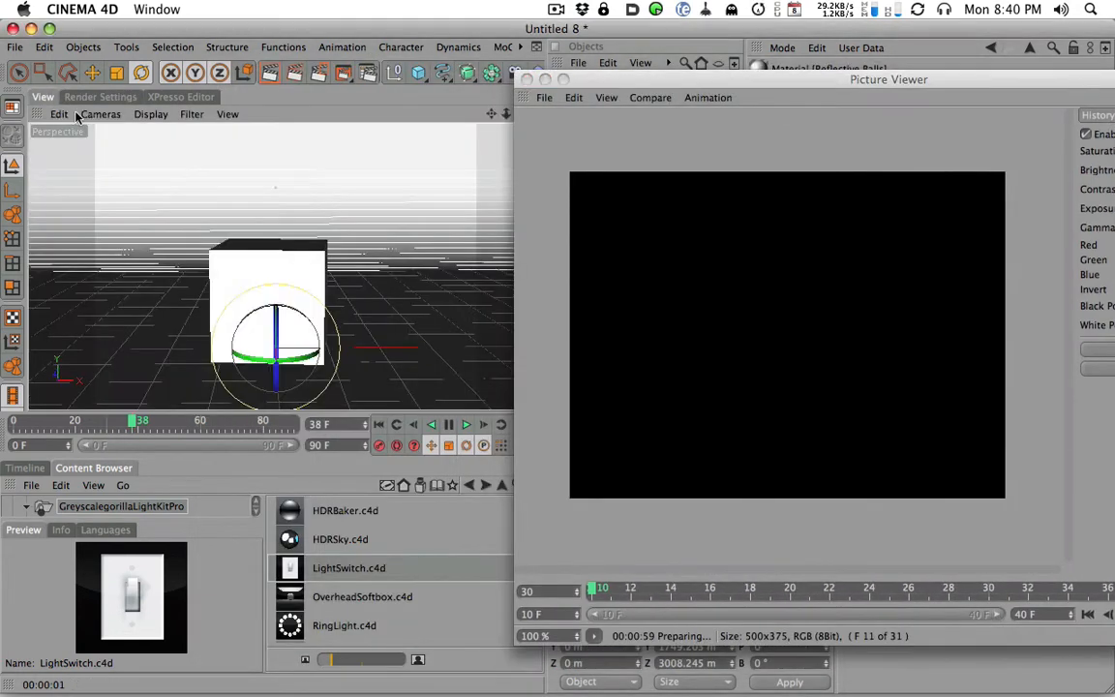
click(272, 75)
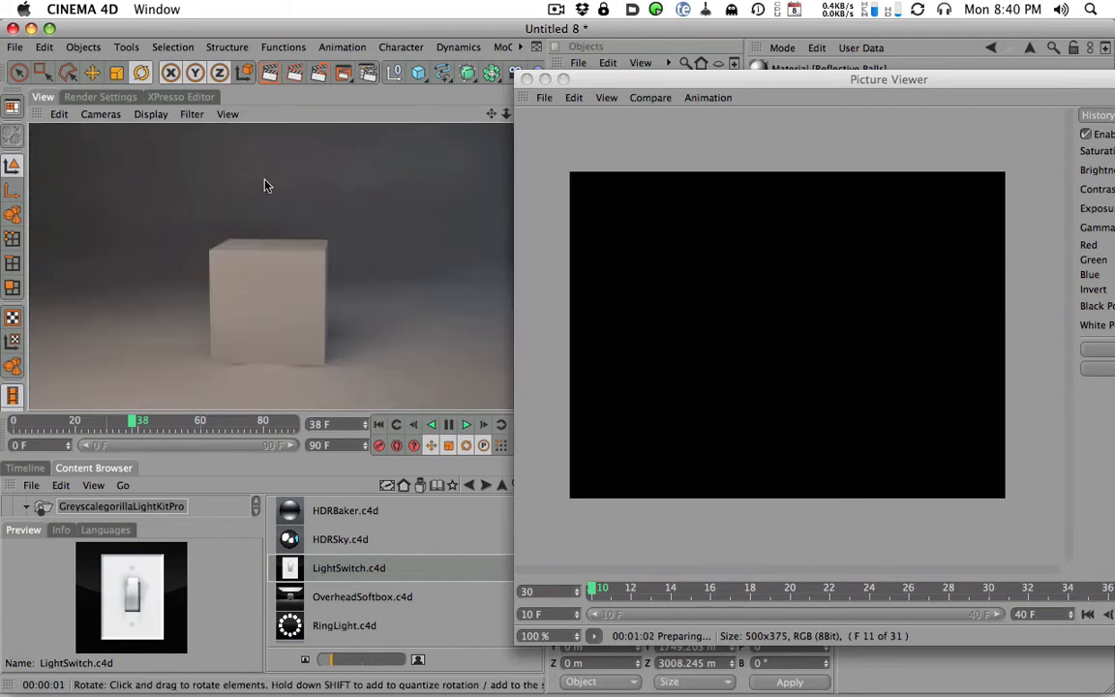
- Bring the Picture Viewer to the front, reposition it, and check the frame render in its history and layer lists
click(561, 78)
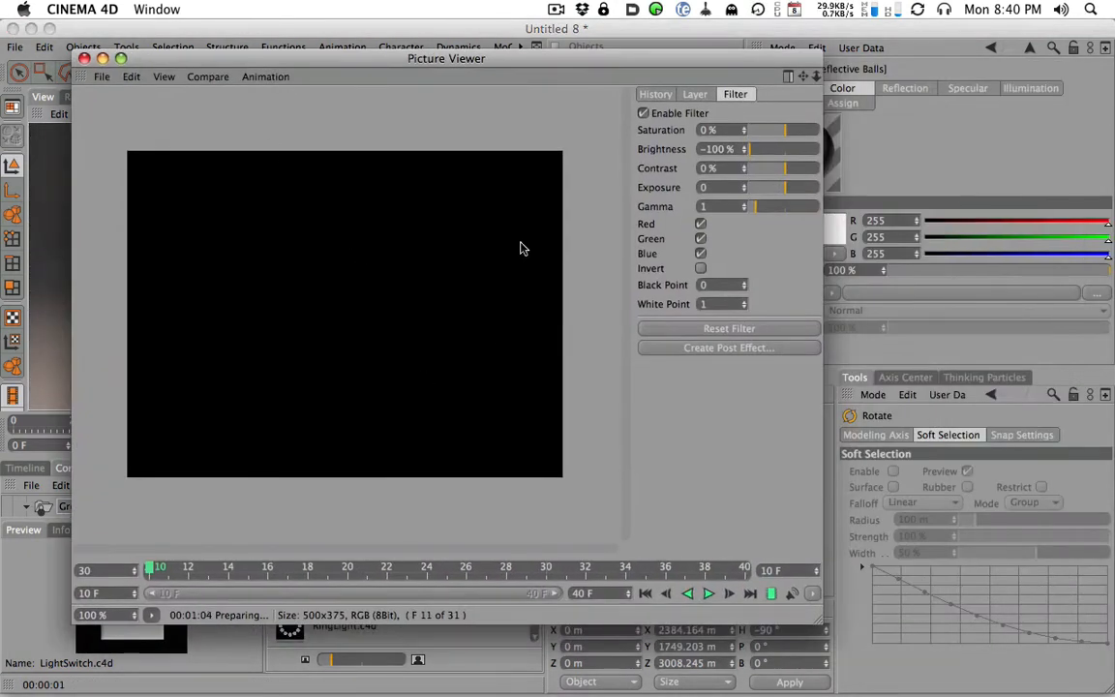
drag(408, 58, 478, 28)
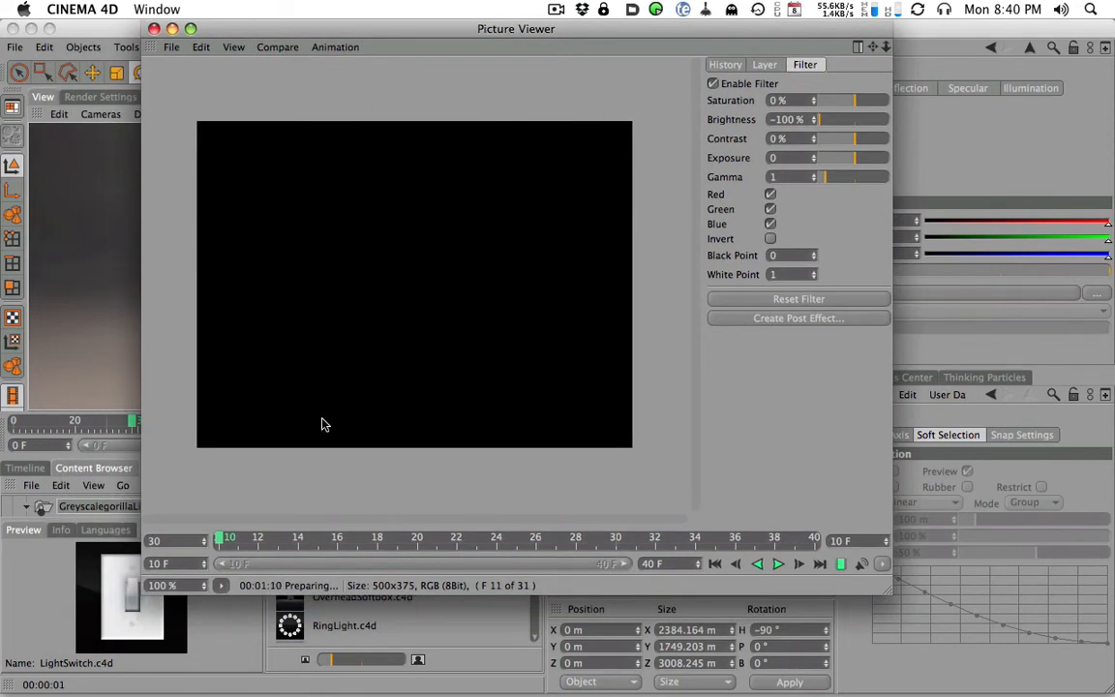
drag(428, 28, 447, 6)
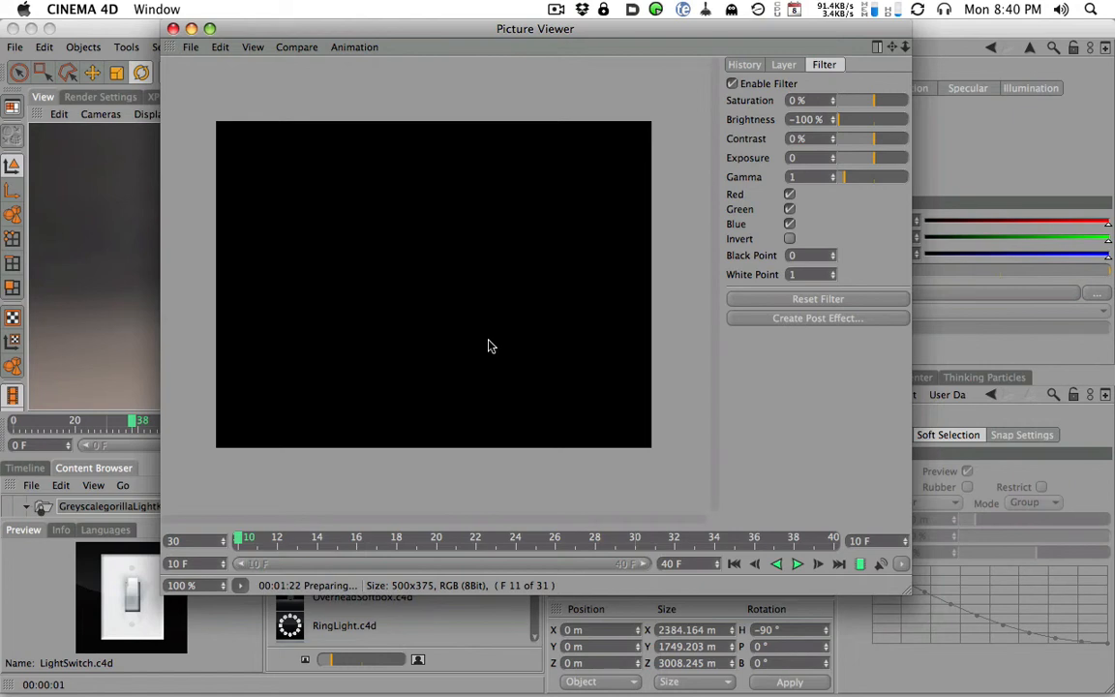
click(747, 65)
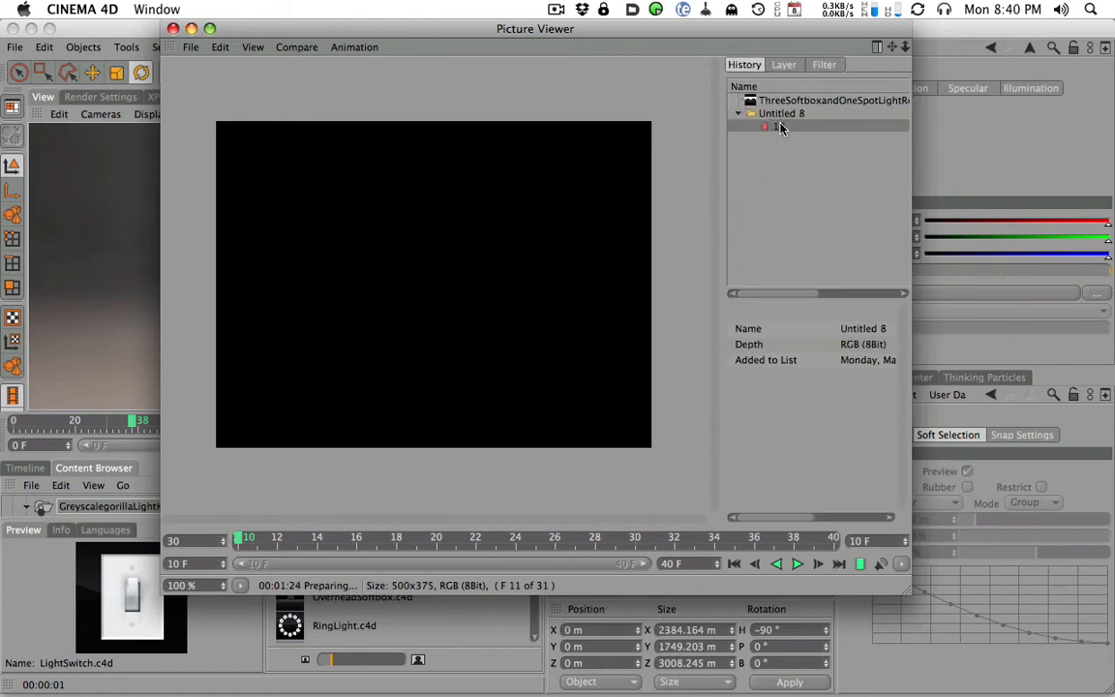
click(785, 64)
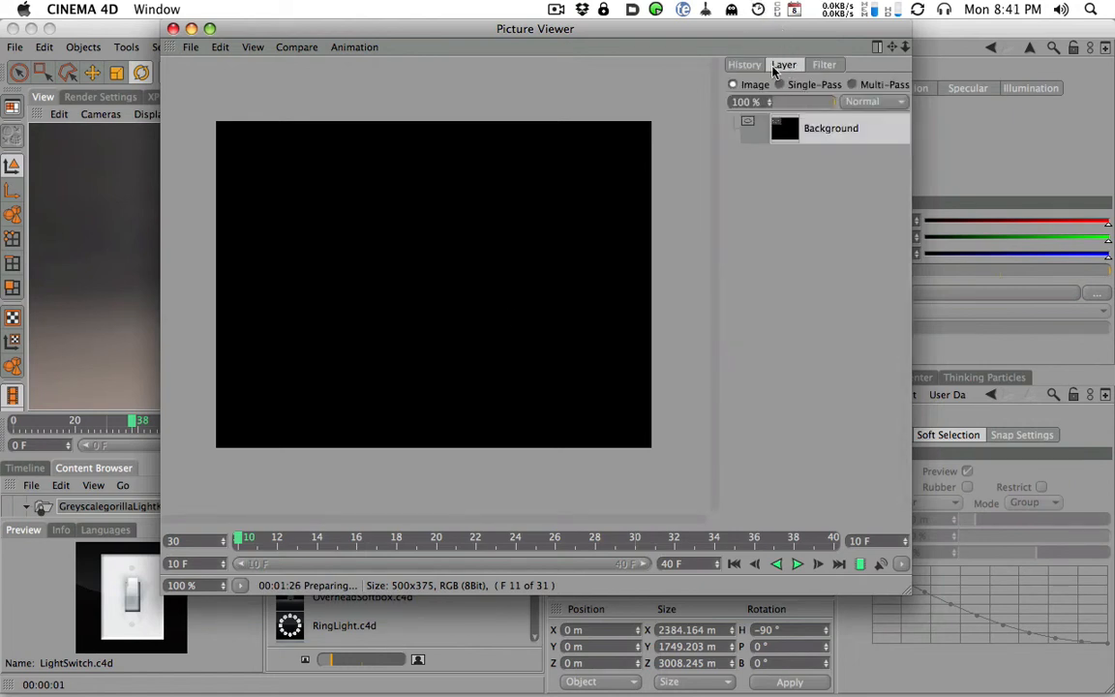
click(747, 65)
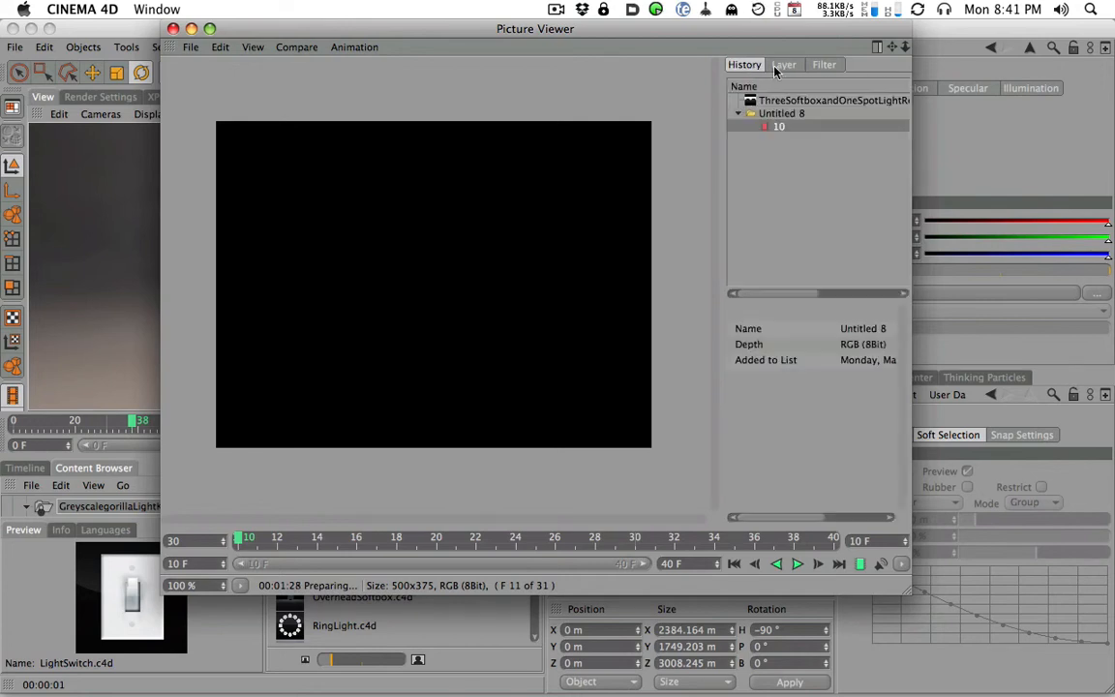
drag(759, 30, 757, 29)
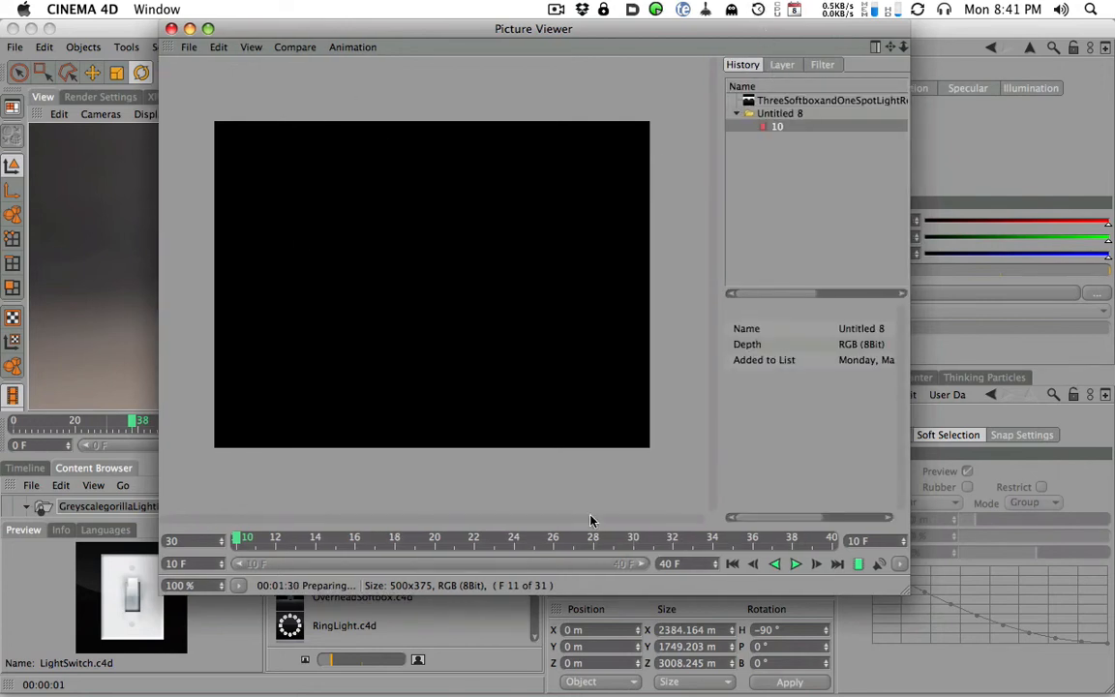
drag(459, 36, 541, 49)
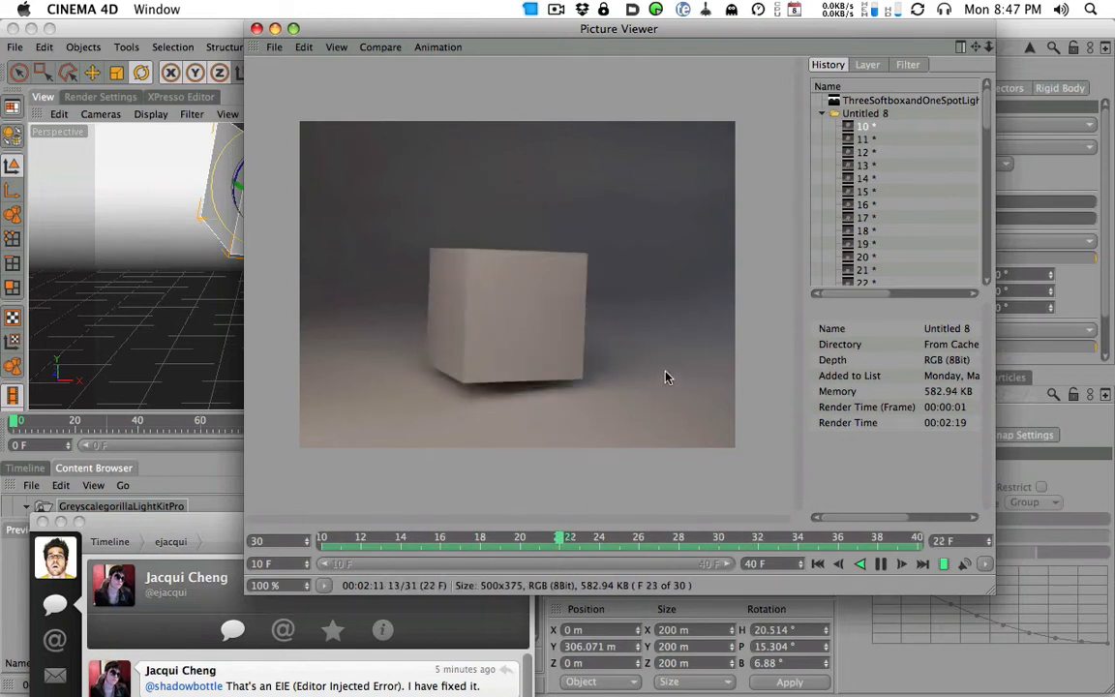
- Look through the history list down to frame 40 and pause the playback of the rendered animation
drag(988, 109, 999, 281)
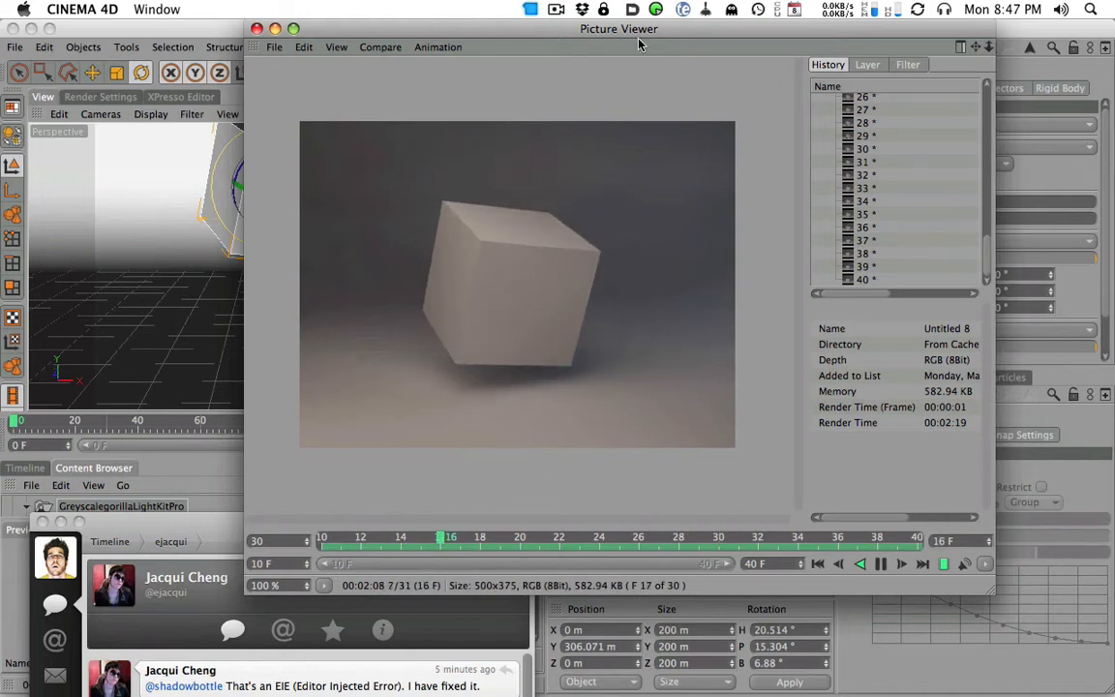
click(233, 31)
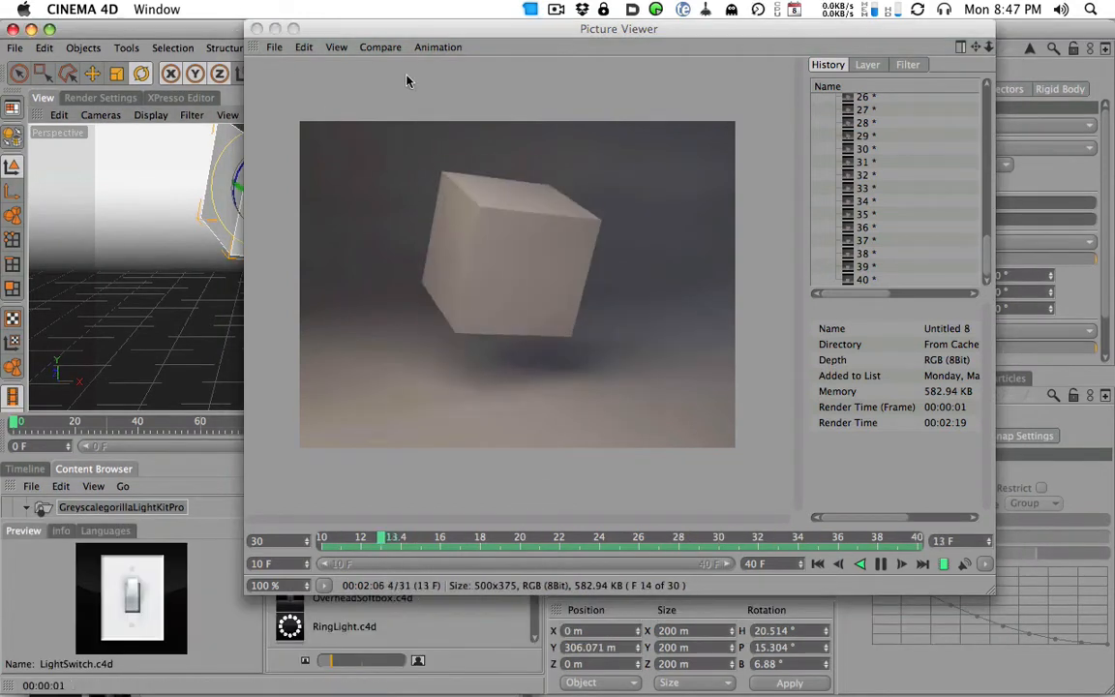
click(881, 566)
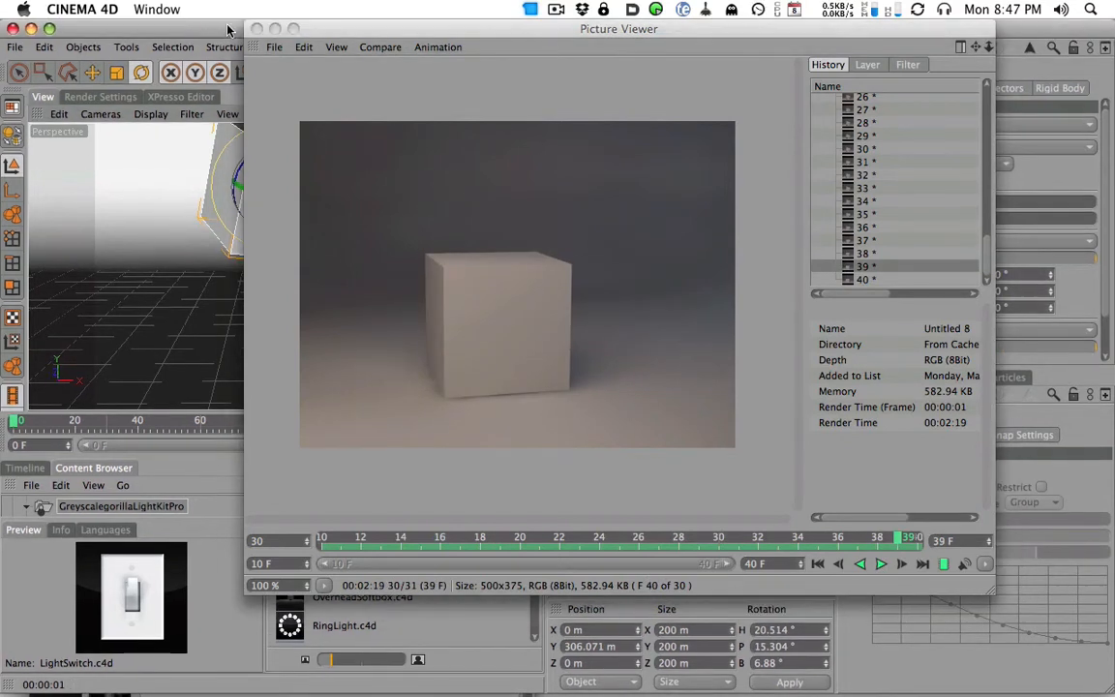
- Bring the main scene window to the front and play the falling-cube animation in the perspective view
drag(384, 35, 559, 170)
double_click(558, 170)
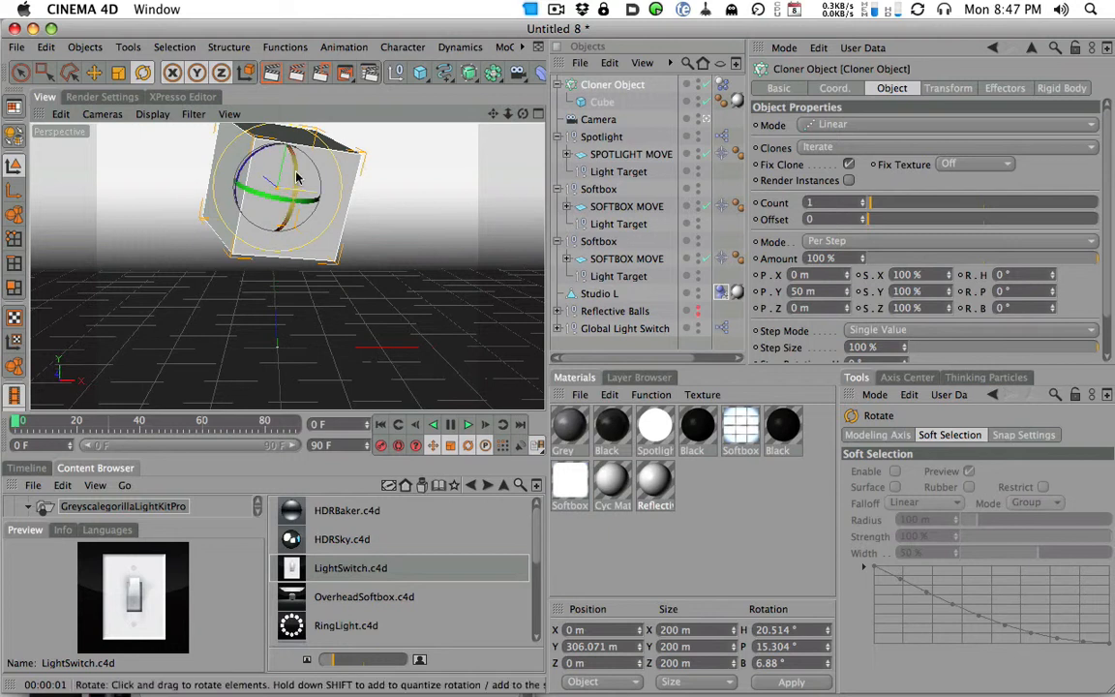
click(468, 426)
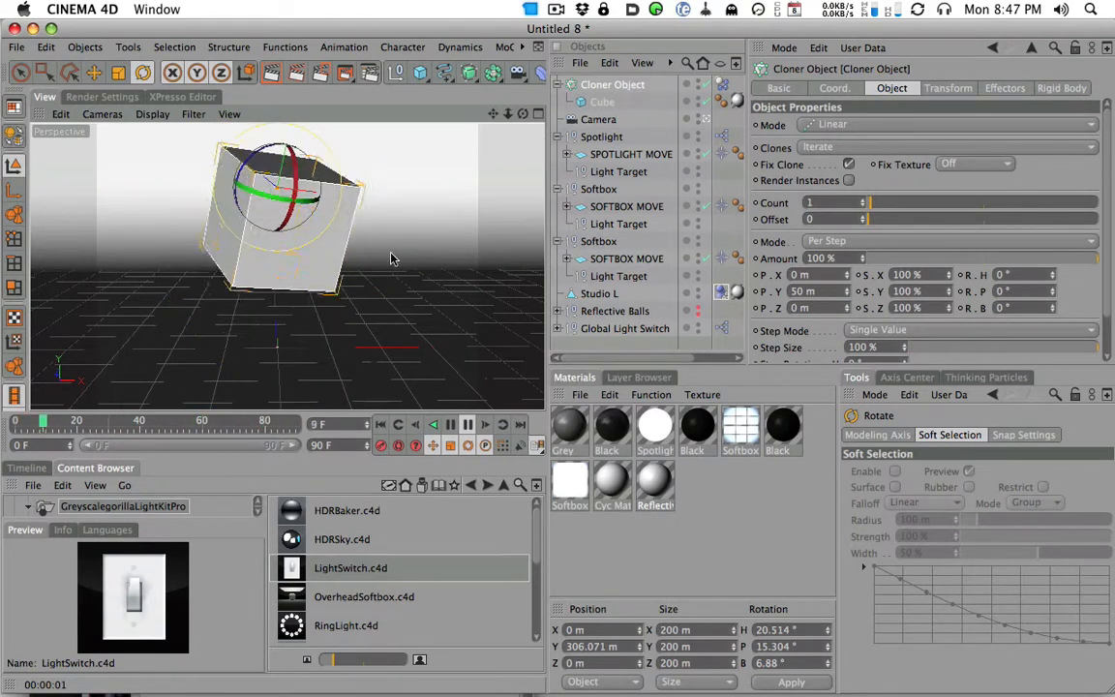
- Review the frame range in the render output settings and return to the perspective view
click(84, 96)
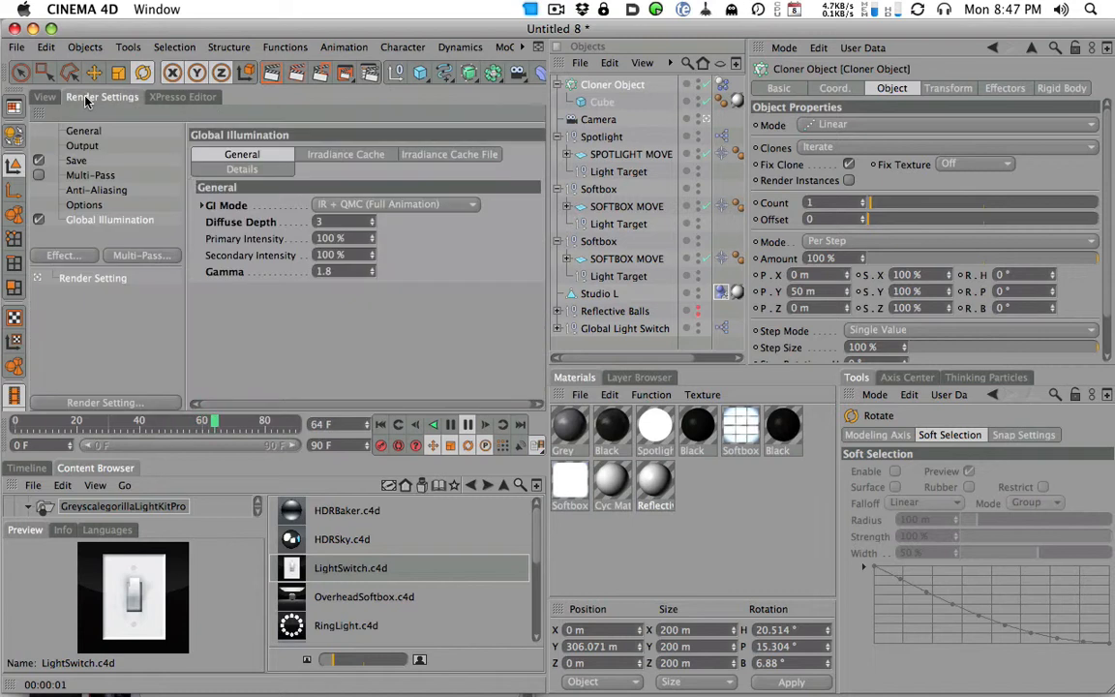
click(83, 146)
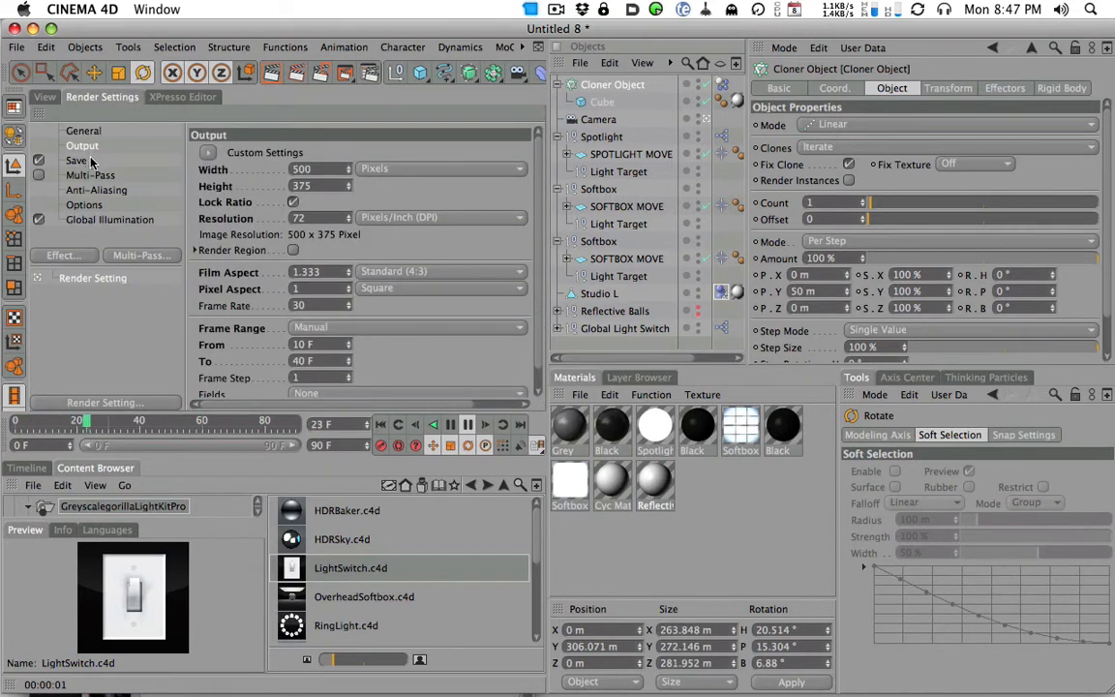
drag(319, 346, 269, 358)
click(44, 97)
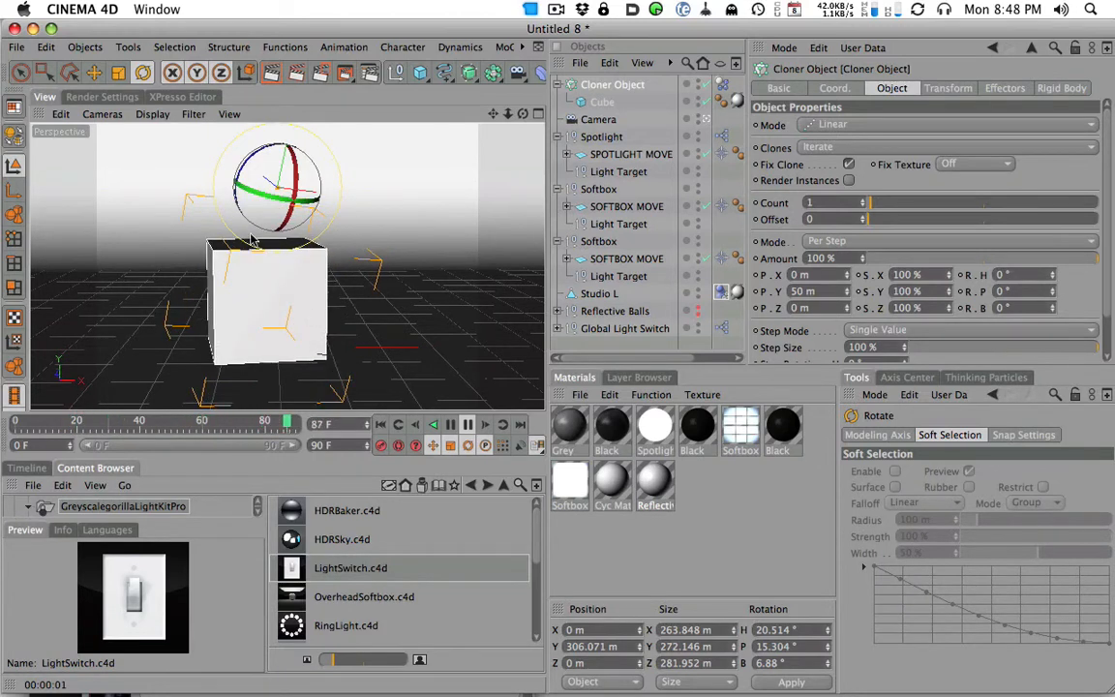
- Open the Irradiance Cache settings of Global Illumination and choose Low for Stochastic Samples
click(105, 97)
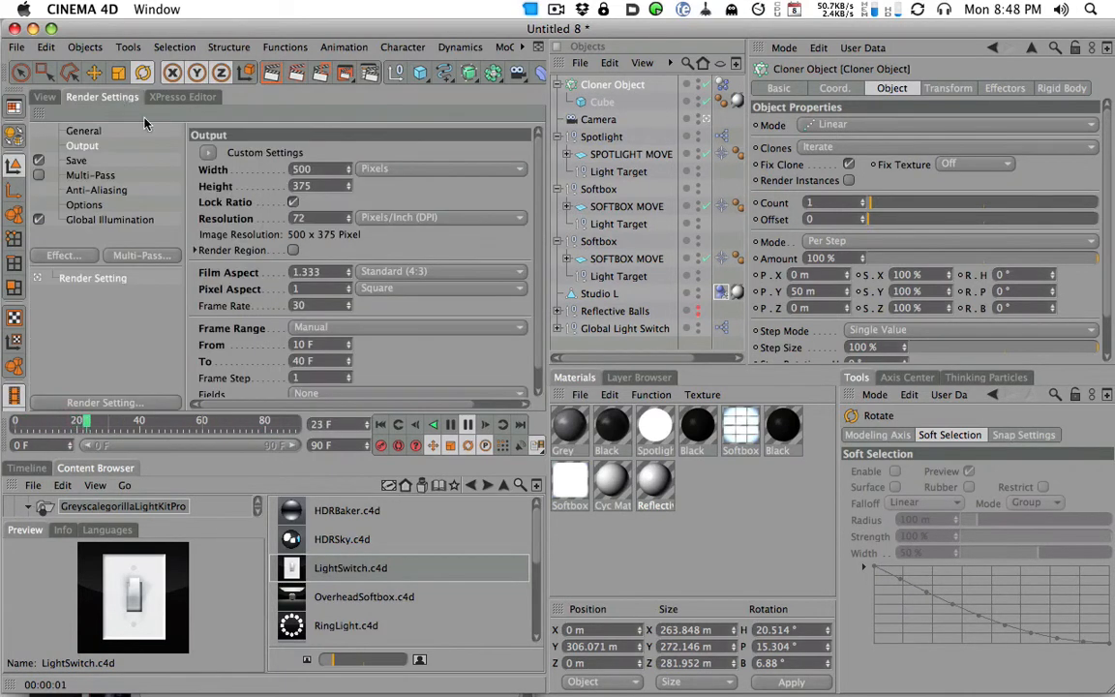
click(119, 221)
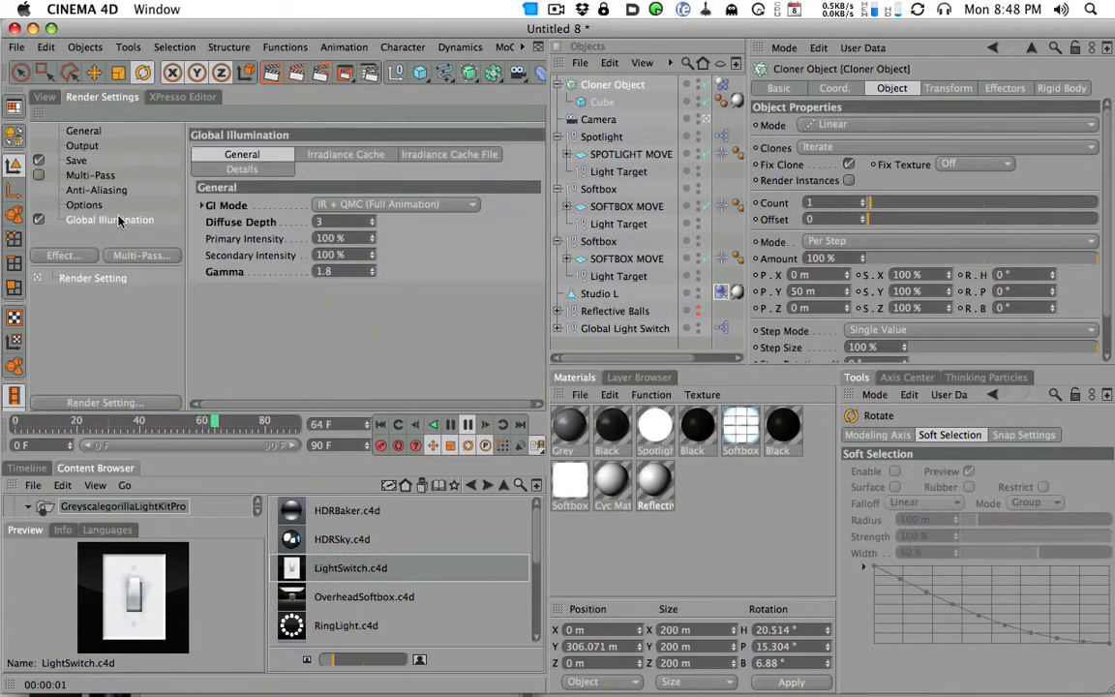
click(339, 156)
click(366, 206)
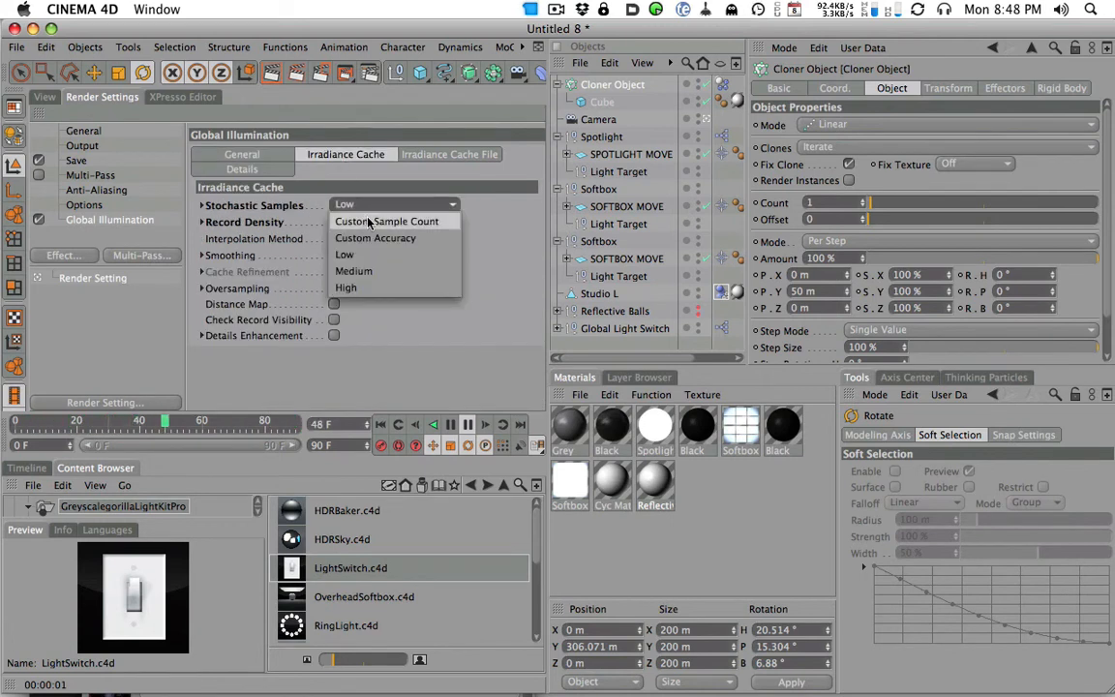
click(376, 254)
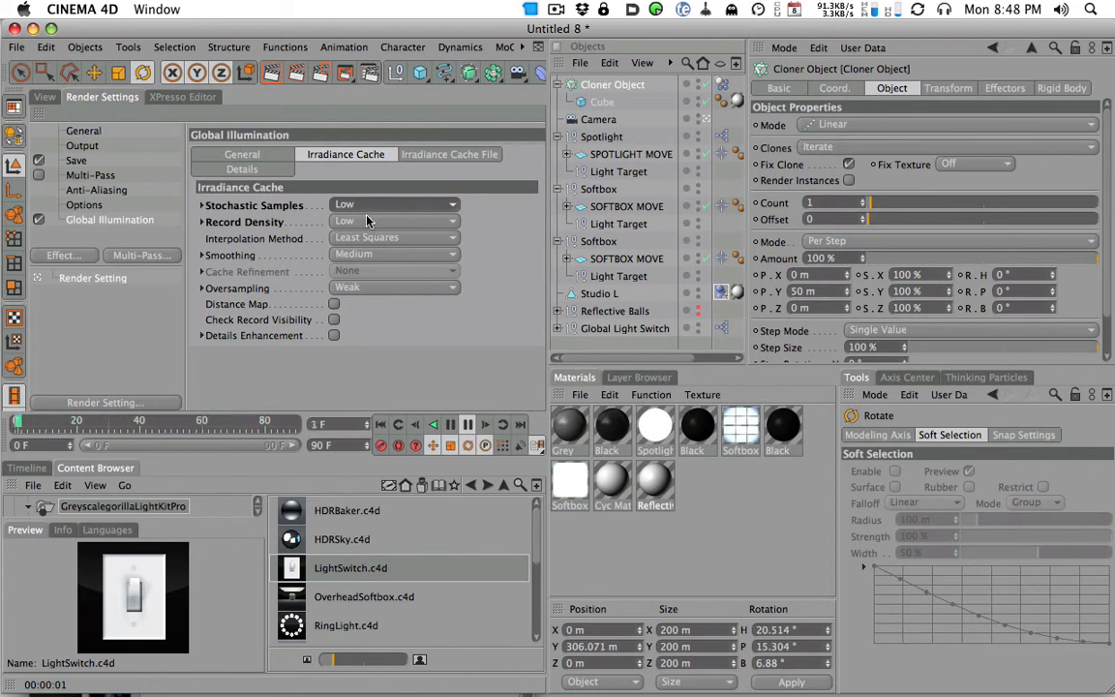
- Return to the perspective view, stop the playback, and go to frame 0
click(46, 95)
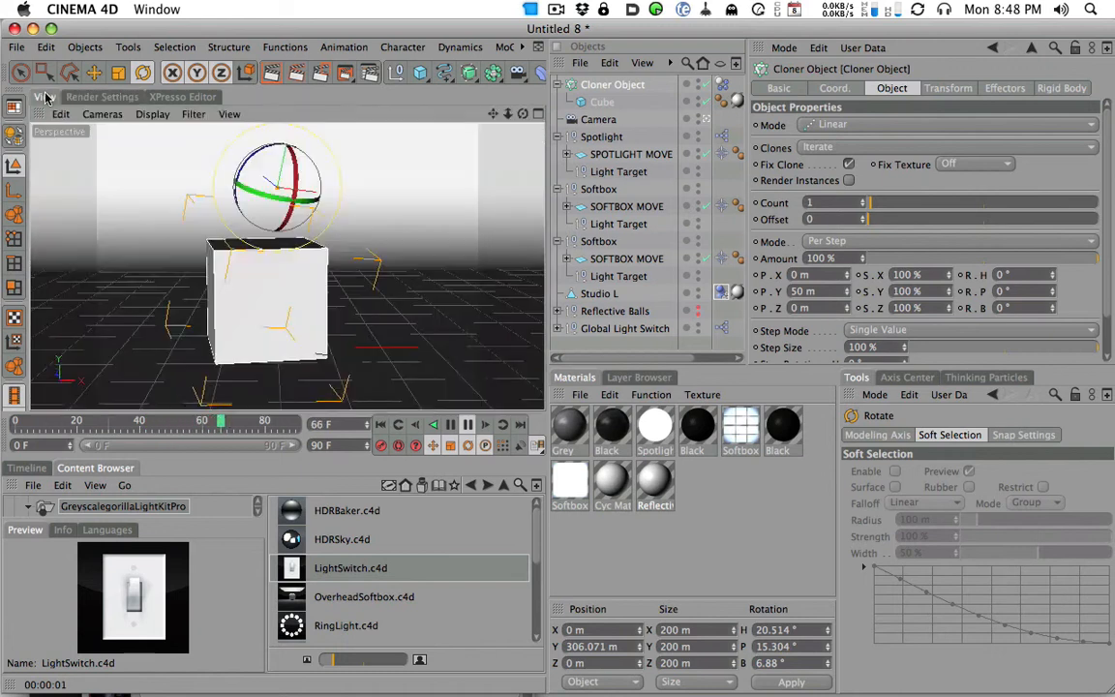
click(468, 425)
click(25, 426)
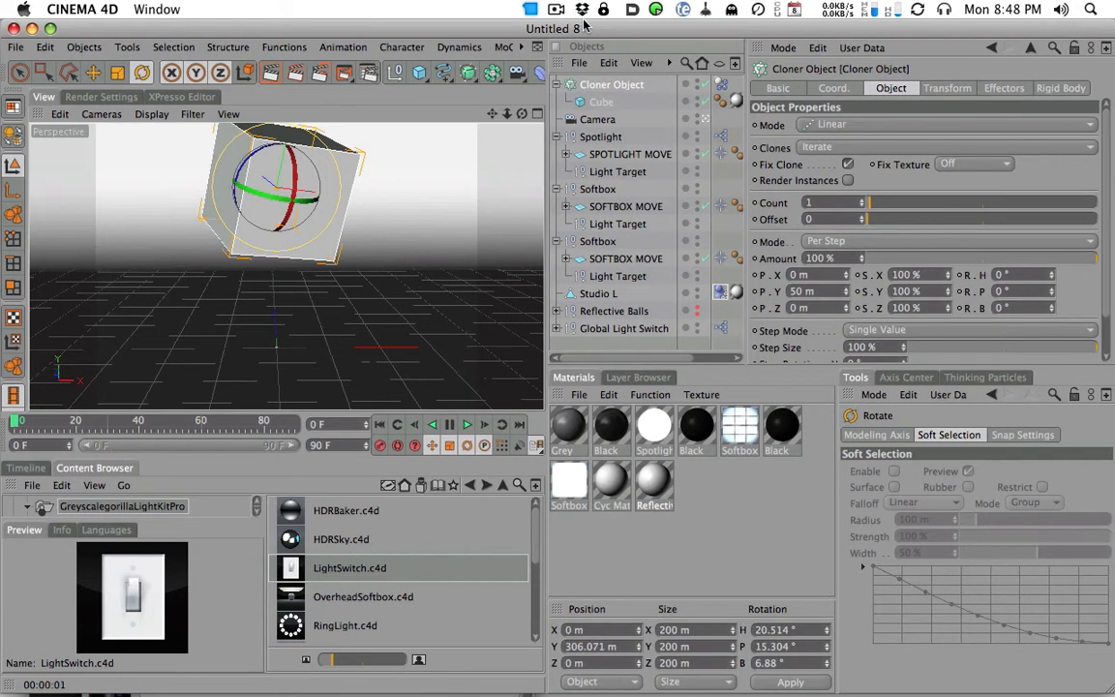
- Scale the cube inside the Cloner Object uniformly down to about 88 m
click(602, 101)
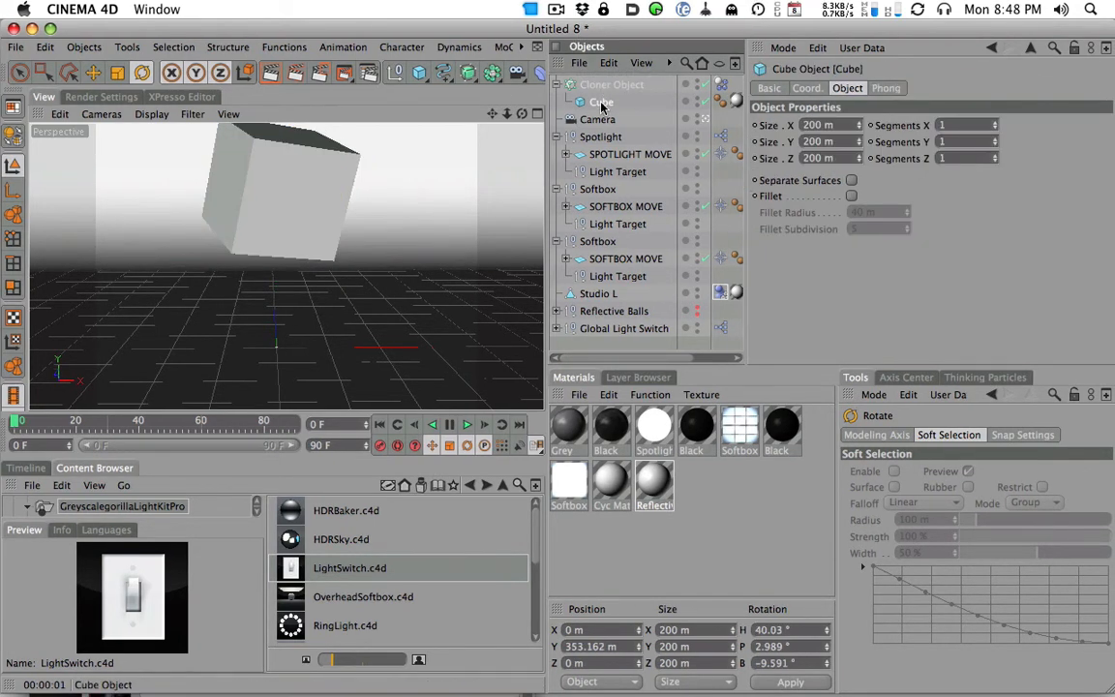
click(117, 73)
drag(279, 275, 331, 241)
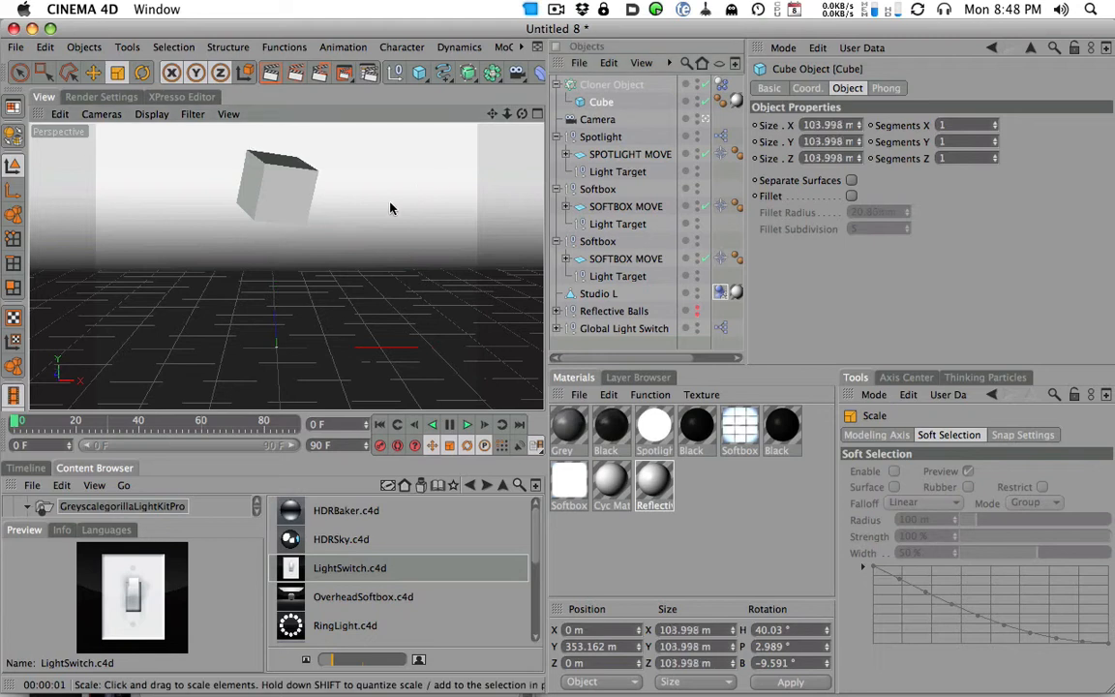
drag(391, 206, 225, 255)
- Set the Cloner Object to 7 clones spaced 43 m in X and 8 m in Y, and move it to about X -207 m, Z -78 m
click(620, 88)
click(882, 204)
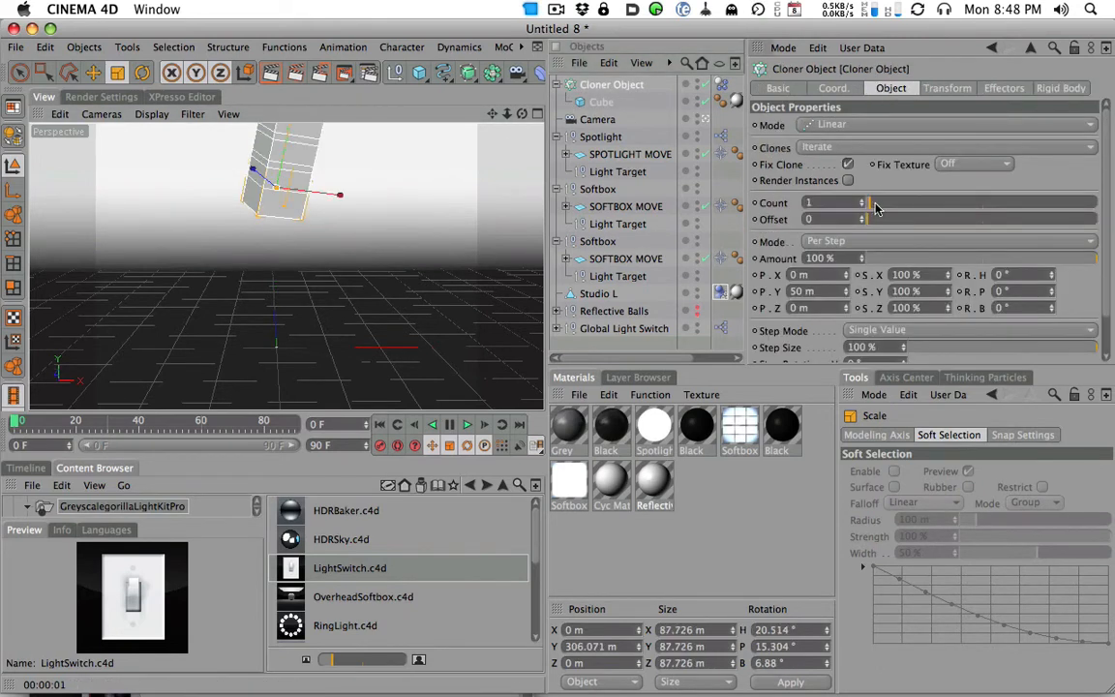
drag(847, 291, 845, 254)
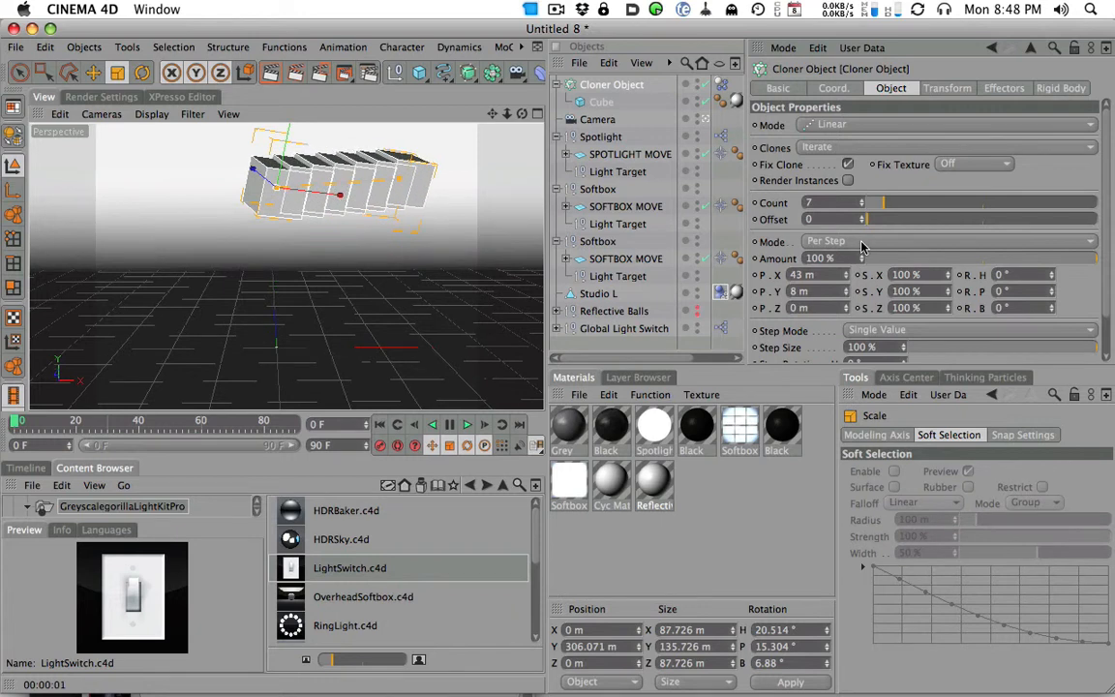
key(e)
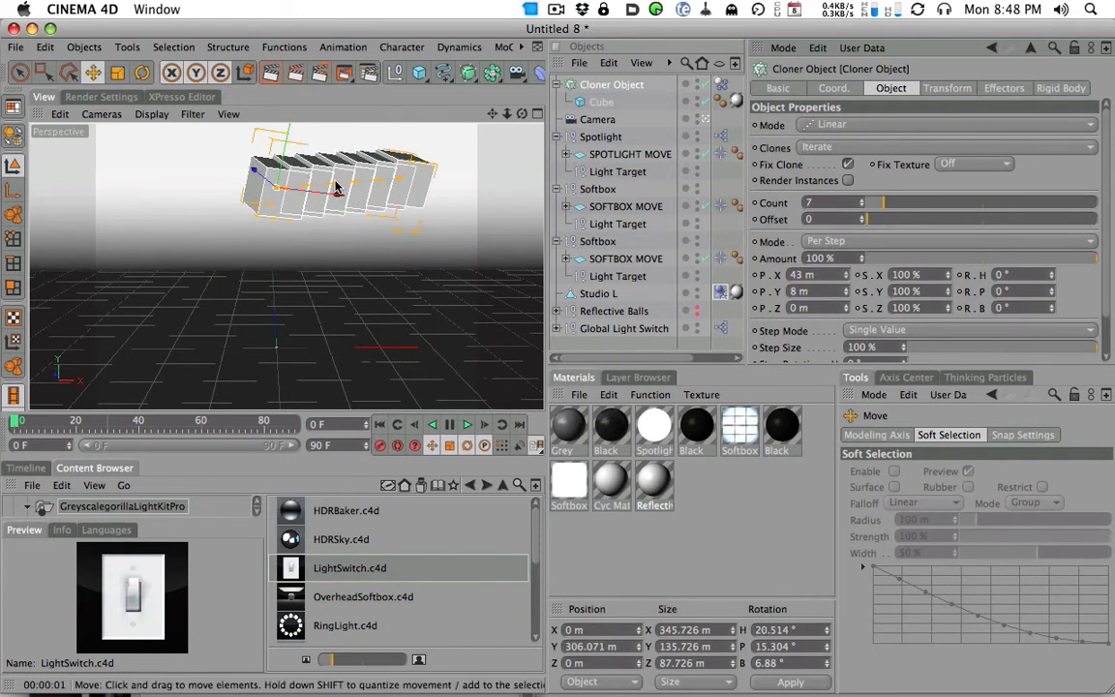
drag(336, 187, 162, 157)
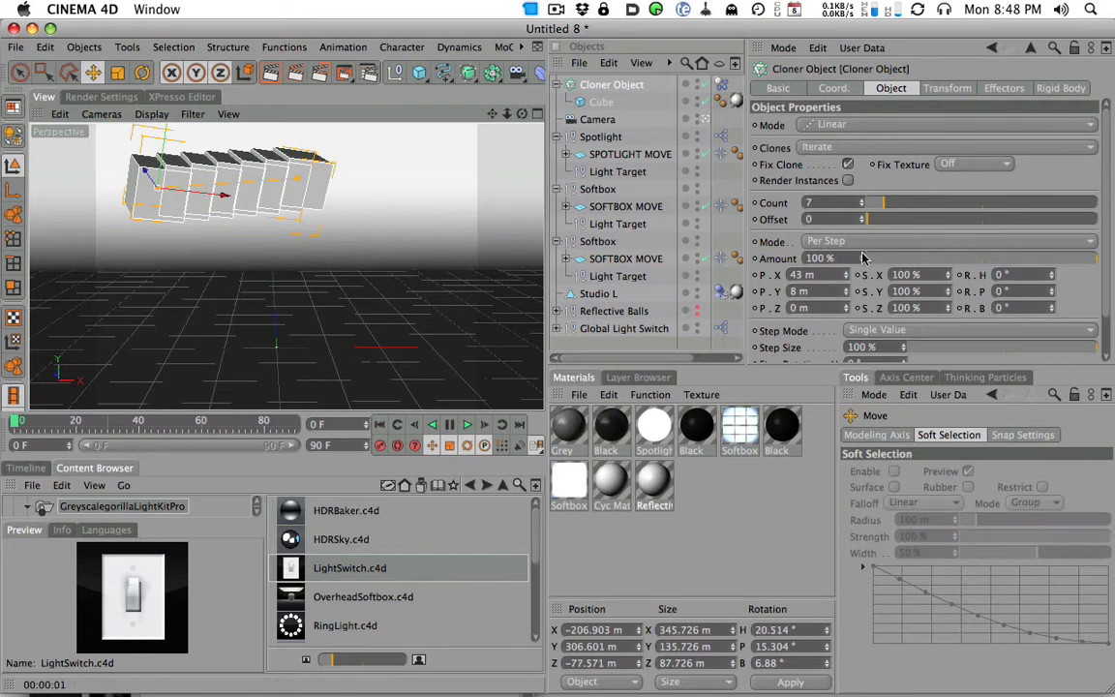
- Set the cloner to 4 clones spaced 133 m in X and 16 m in Y, and play the animation
drag(871, 205, 876, 203)
drag(848, 292, 854, 244)
click(465, 426)
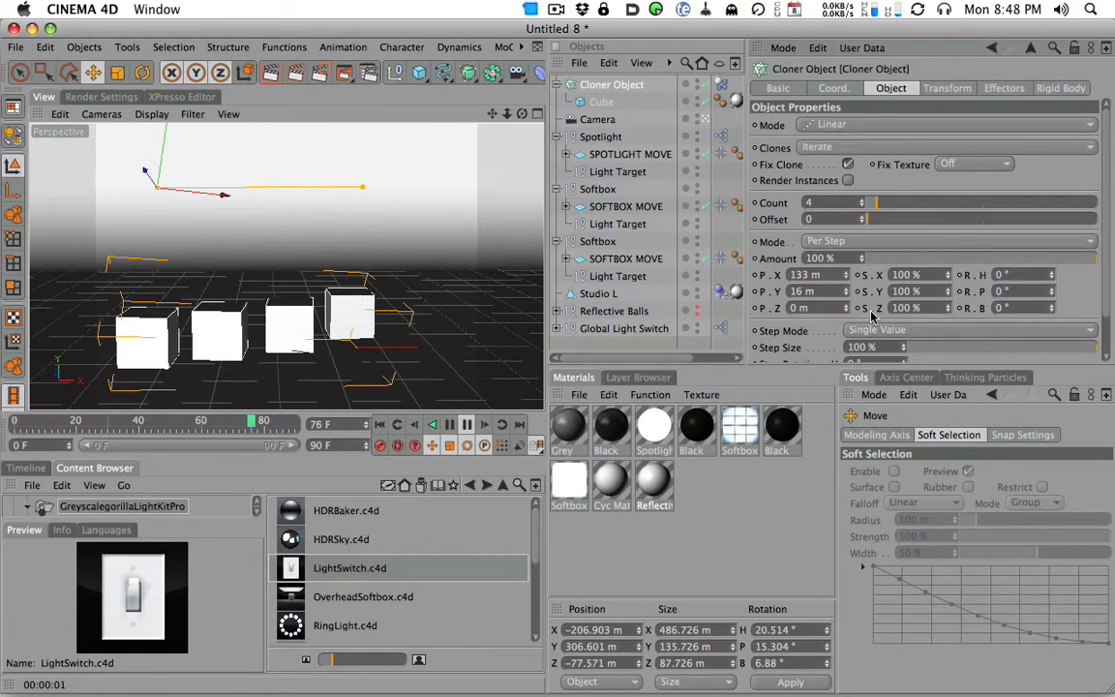
- Set the Cloner Object's per-step rotation to H 4°, P 5°, B 12° and render the active view
scroll(1093, 358, down, 2)
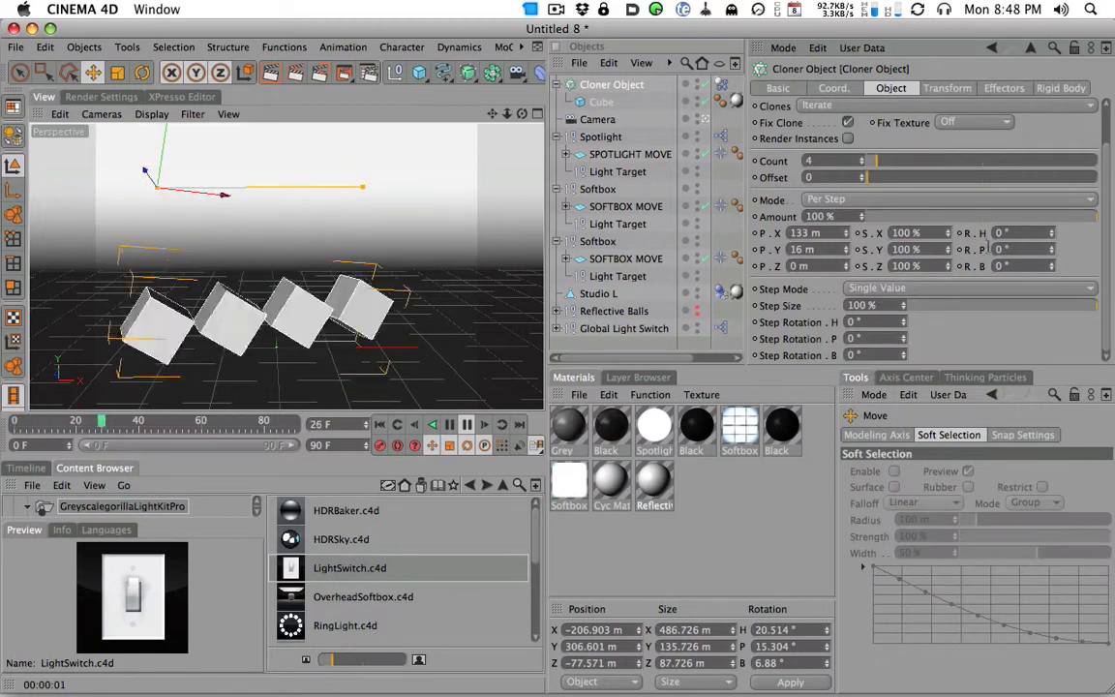
mouse_move(1052, 248)
mouse_down()
mouse_move(1052, 228)
mouse_move(1052, 254)
mouse_up()
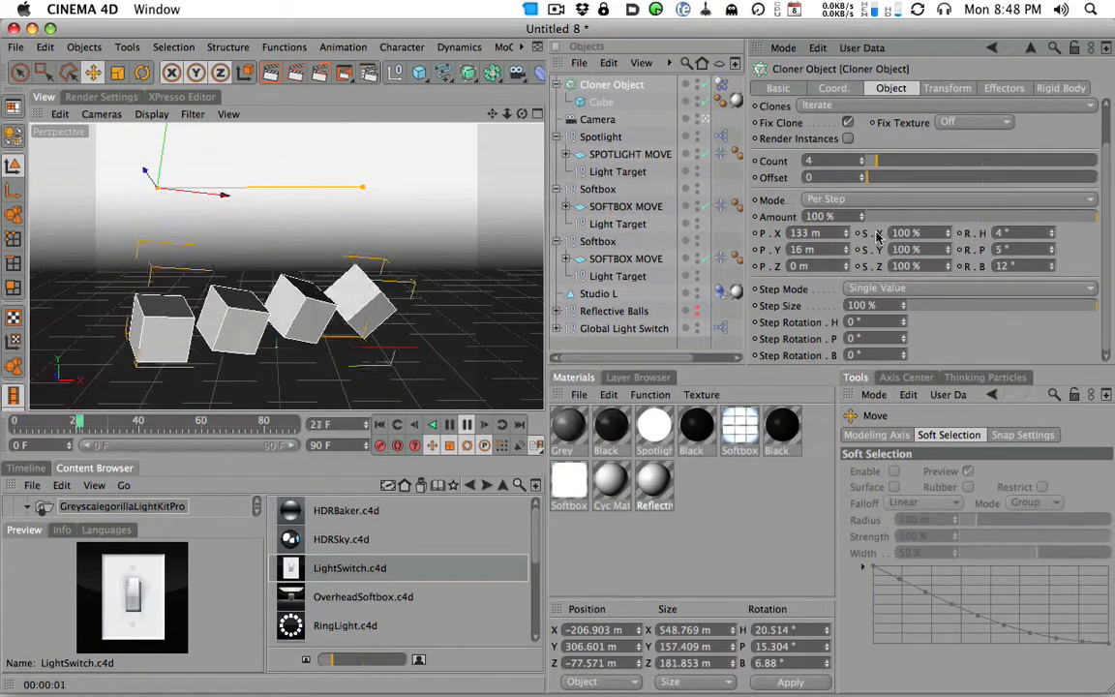
click(278, 76)
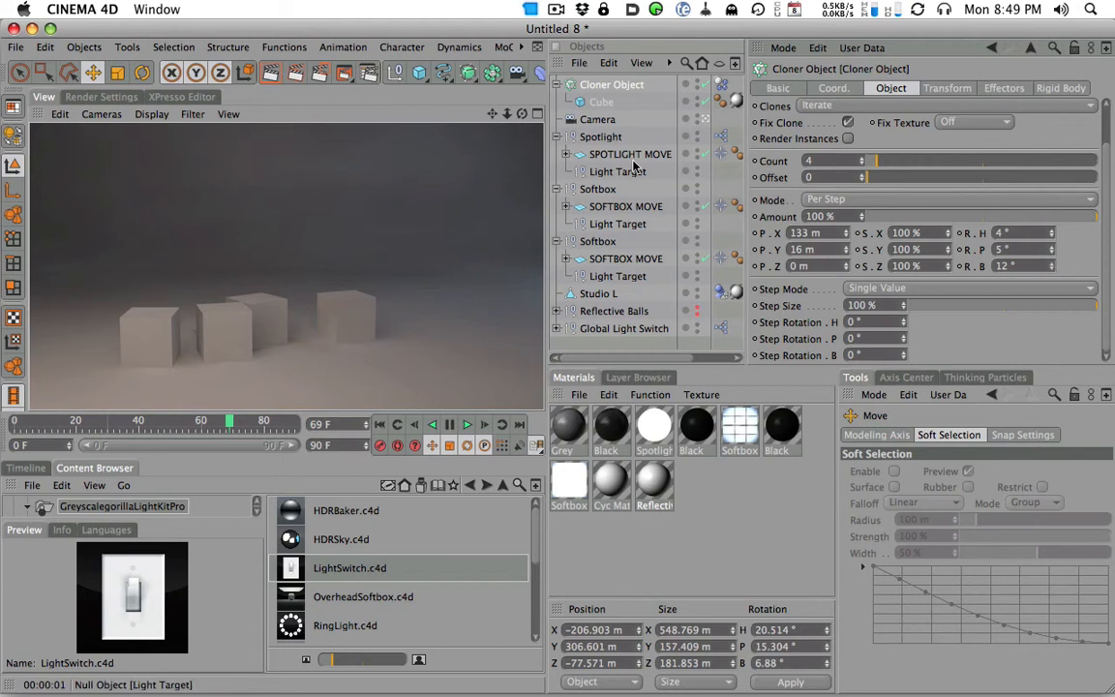
- Scale the cube inside the Cloner Object up to about 120 m from frame 0, play the fall, and render the active view
click(600, 102)
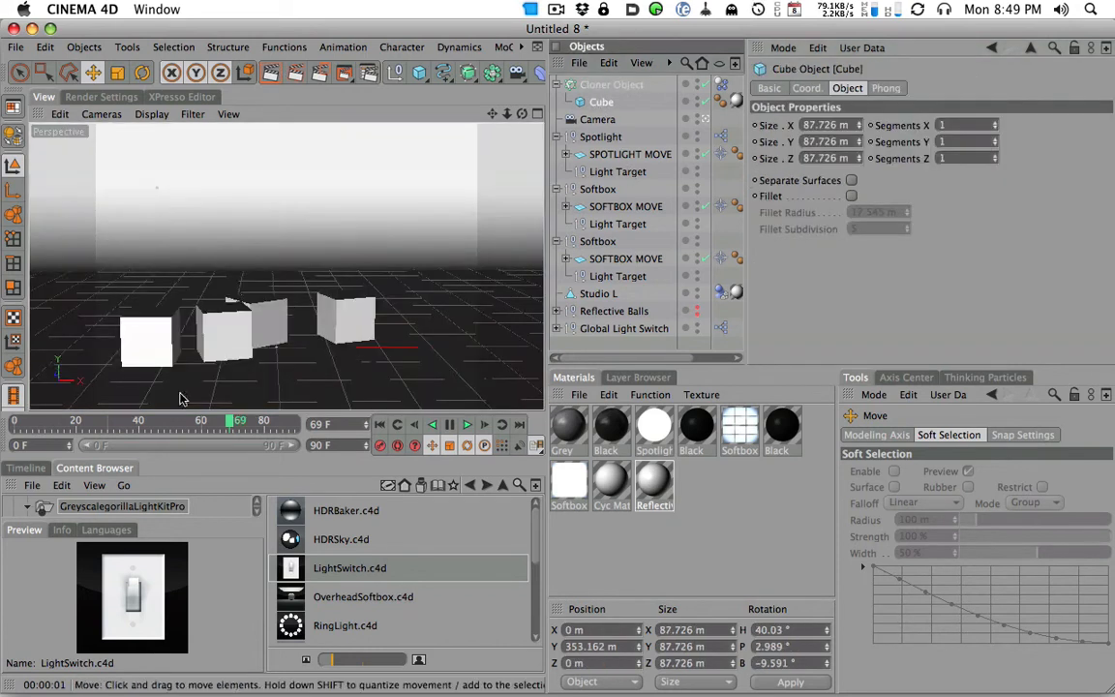
click(15, 421)
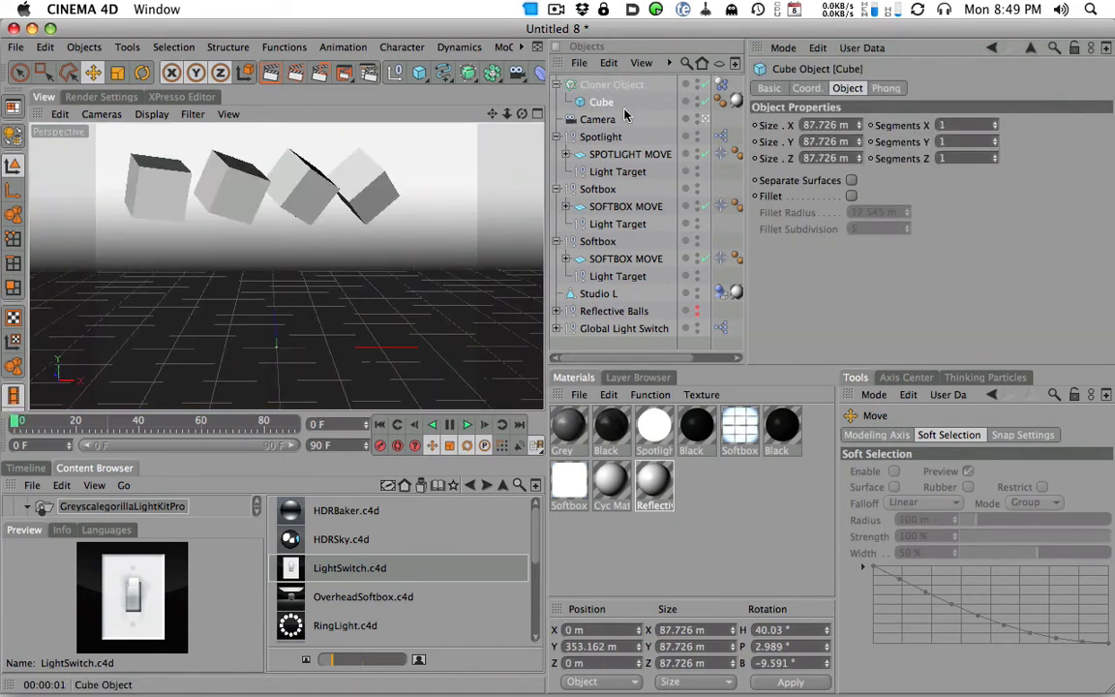
click(117, 72)
drag(169, 240, 697, 109)
click(467, 423)
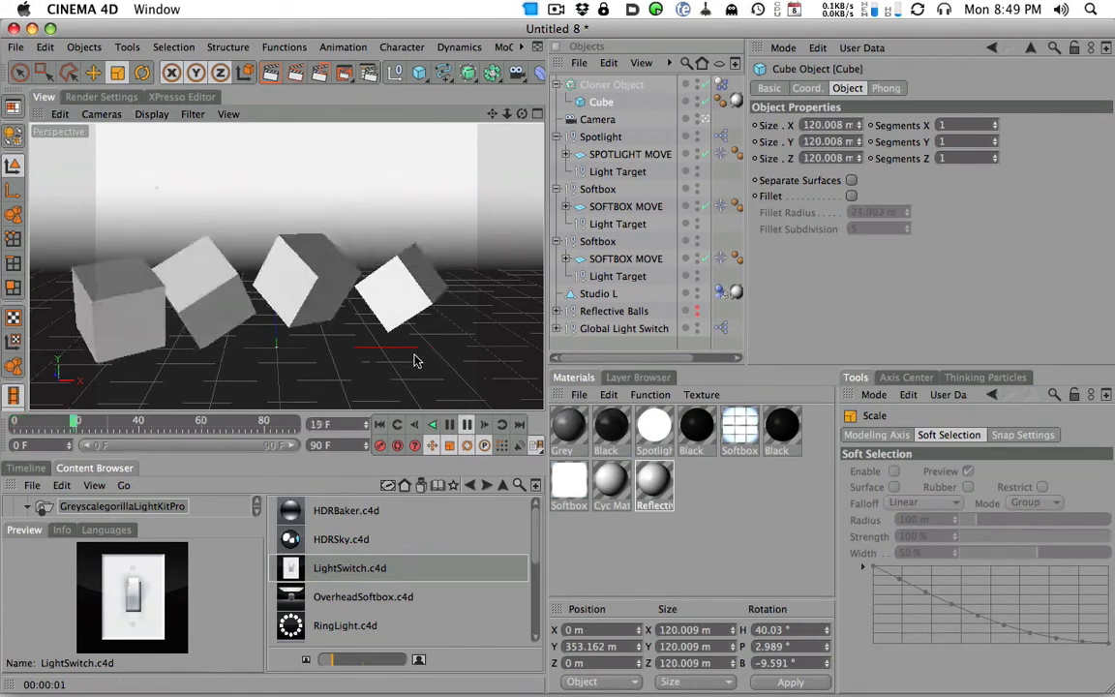
click(270, 73)
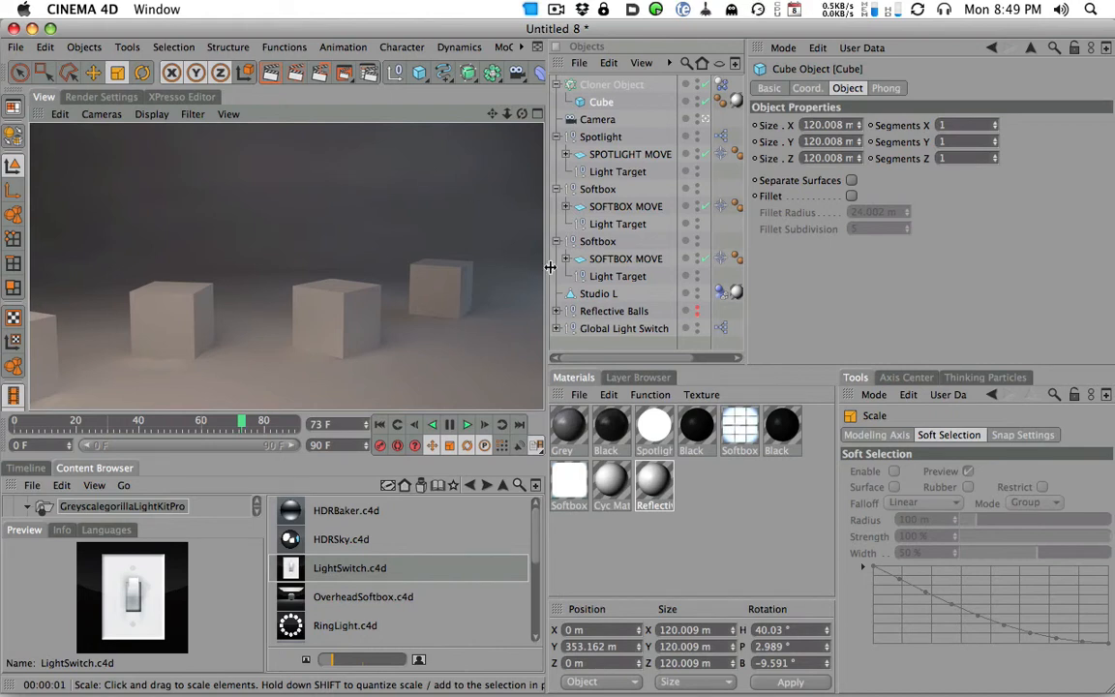
- Lower the brightness of the bluish window softbox to 35% and on to 29%, rendering the active view after each change
click(619, 206)
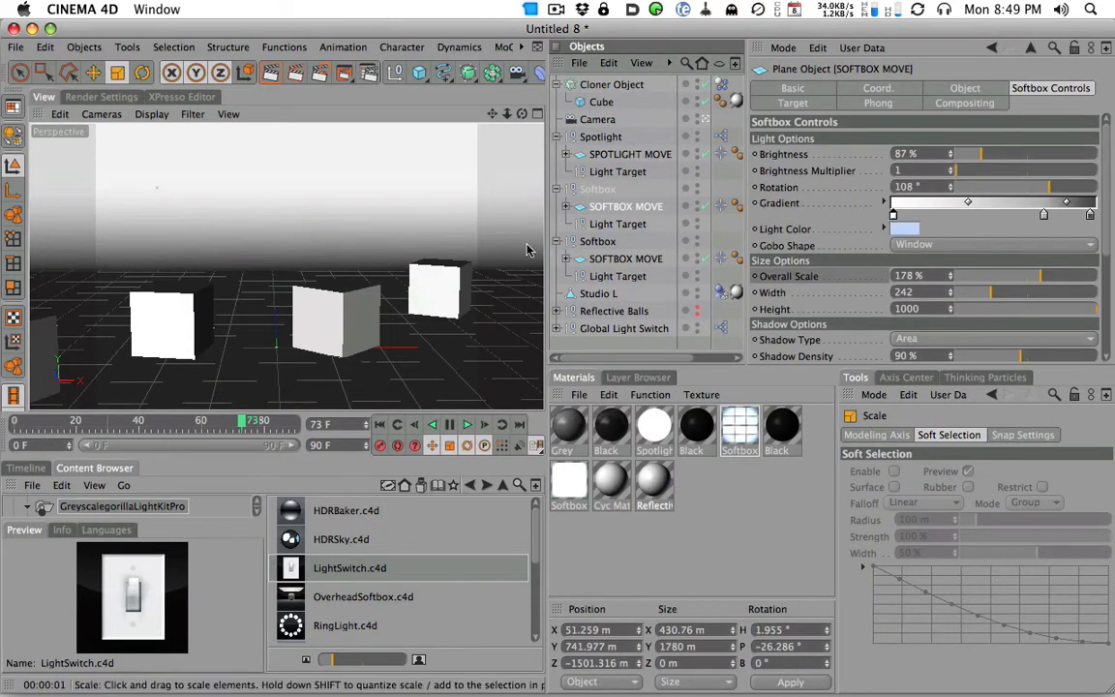
drag(977, 155, 968, 157)
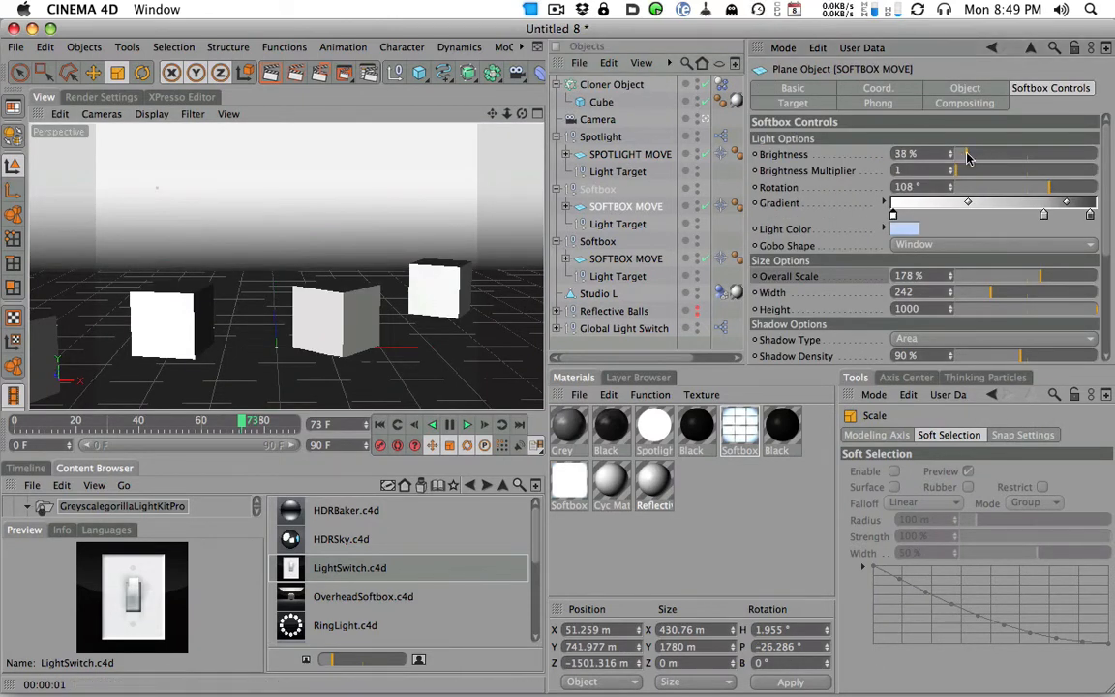
click(273, 72)
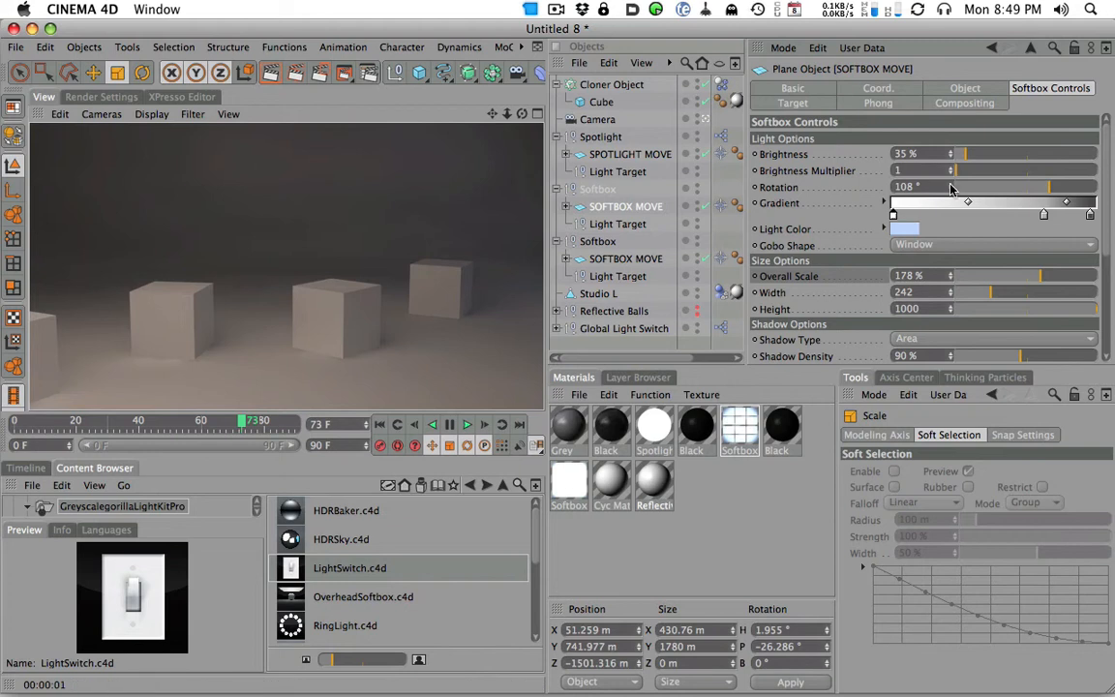
drag(965, 158, 963, 158)
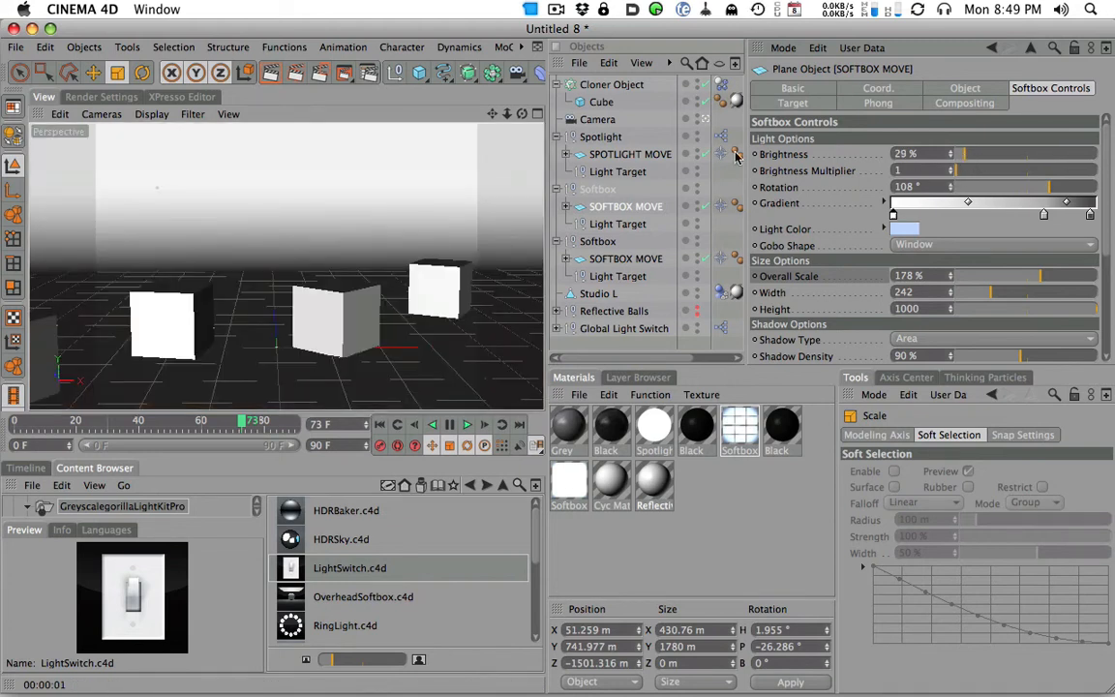
click(270, 73)
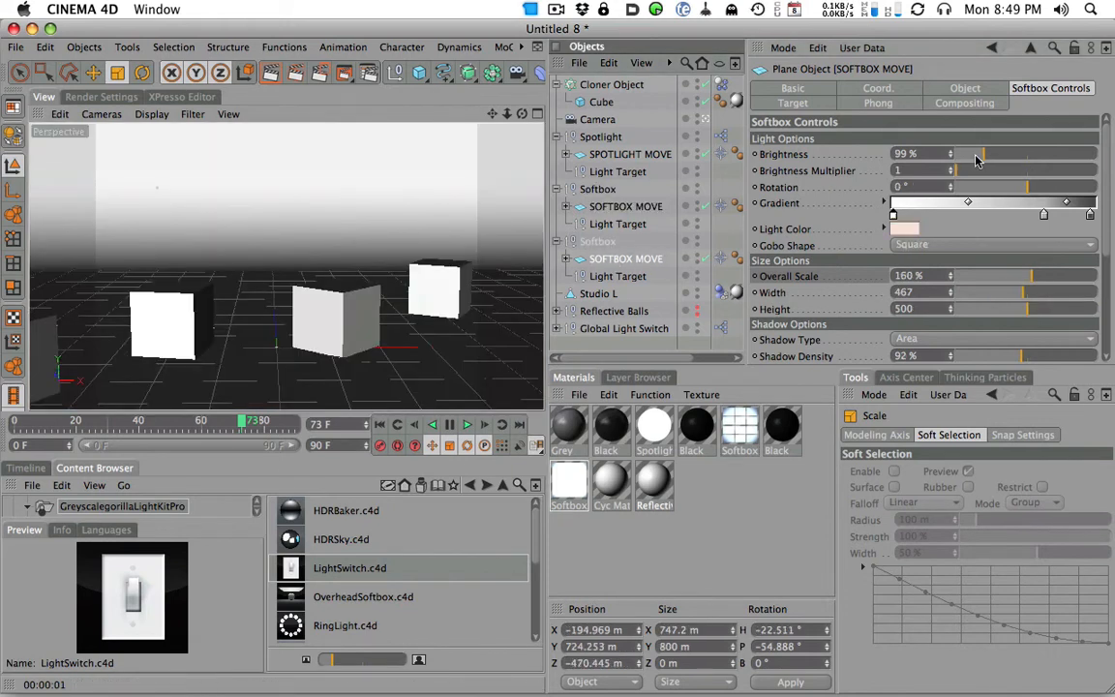
- Raise the brightness of the warm square softbox in stages to 142%, rendering the active view to check each change
drag(977, 160, 983, 157)
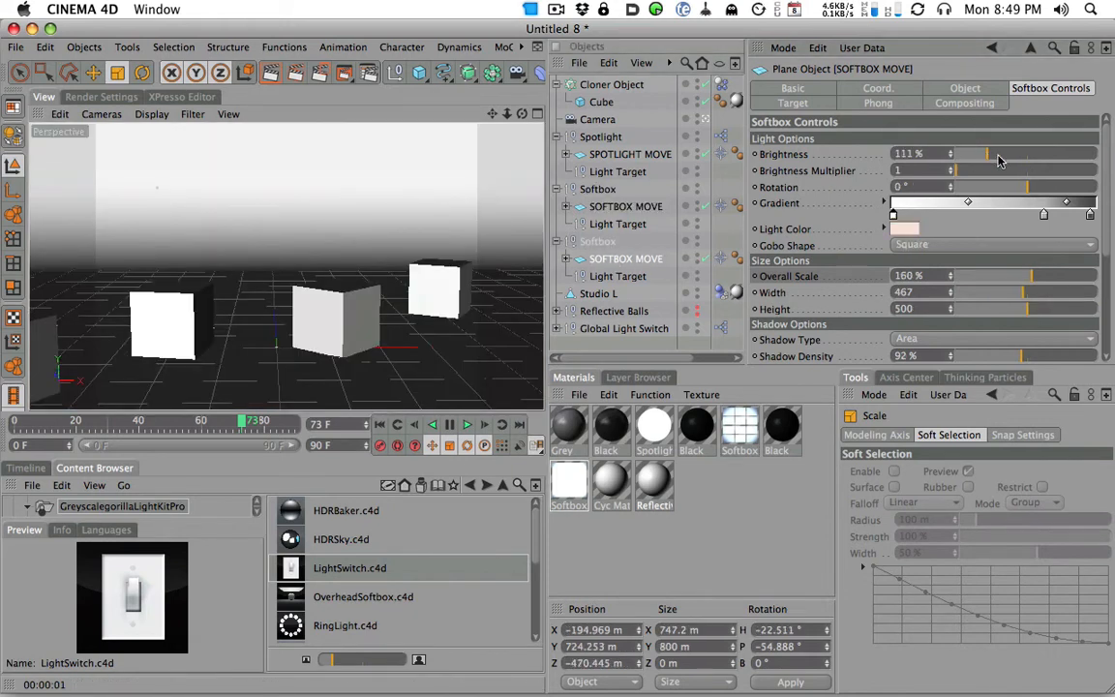
click(248, 77)
drag(986, 154, 995, 154)
click(271, 73)
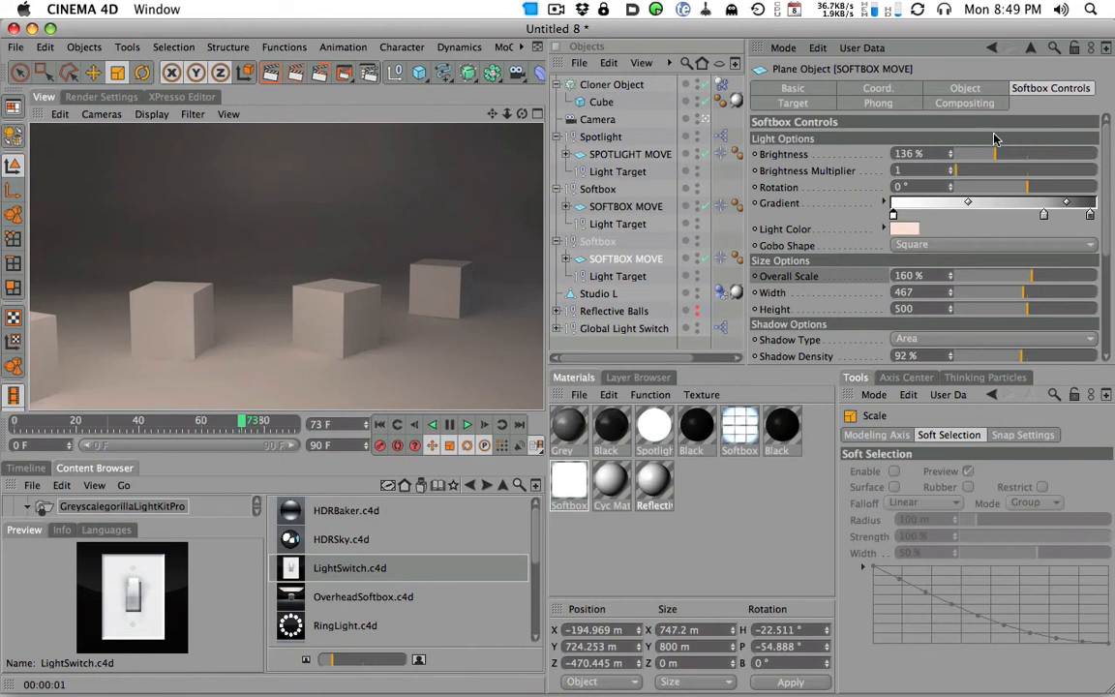
drag(992, 155, 998, 156)
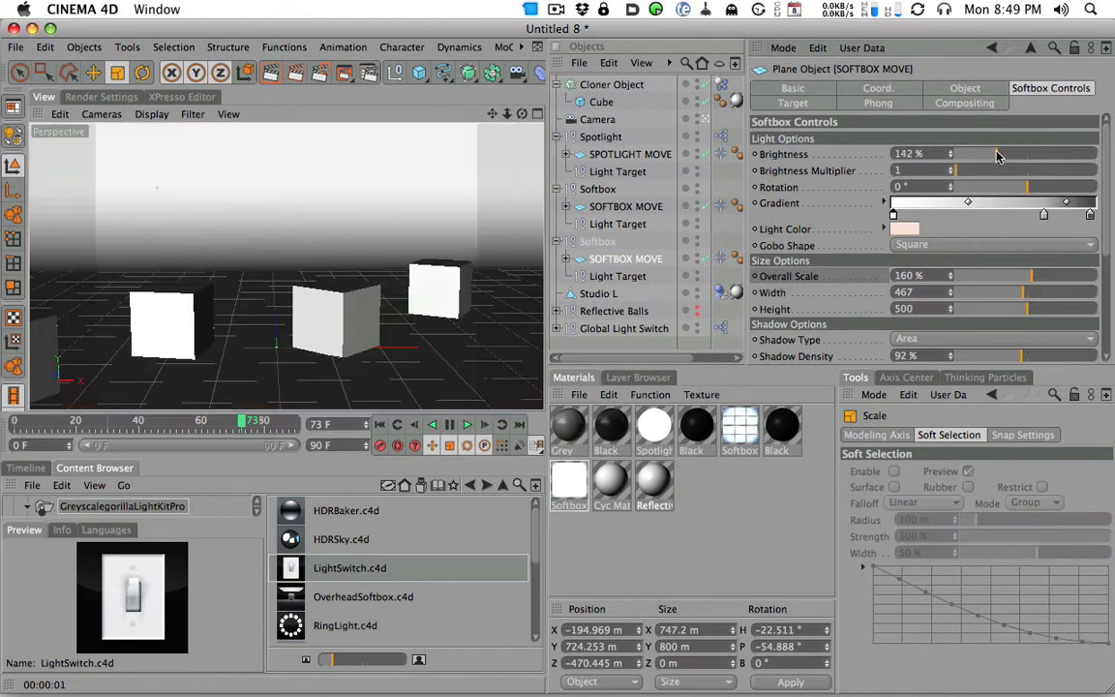
click(269, 77)
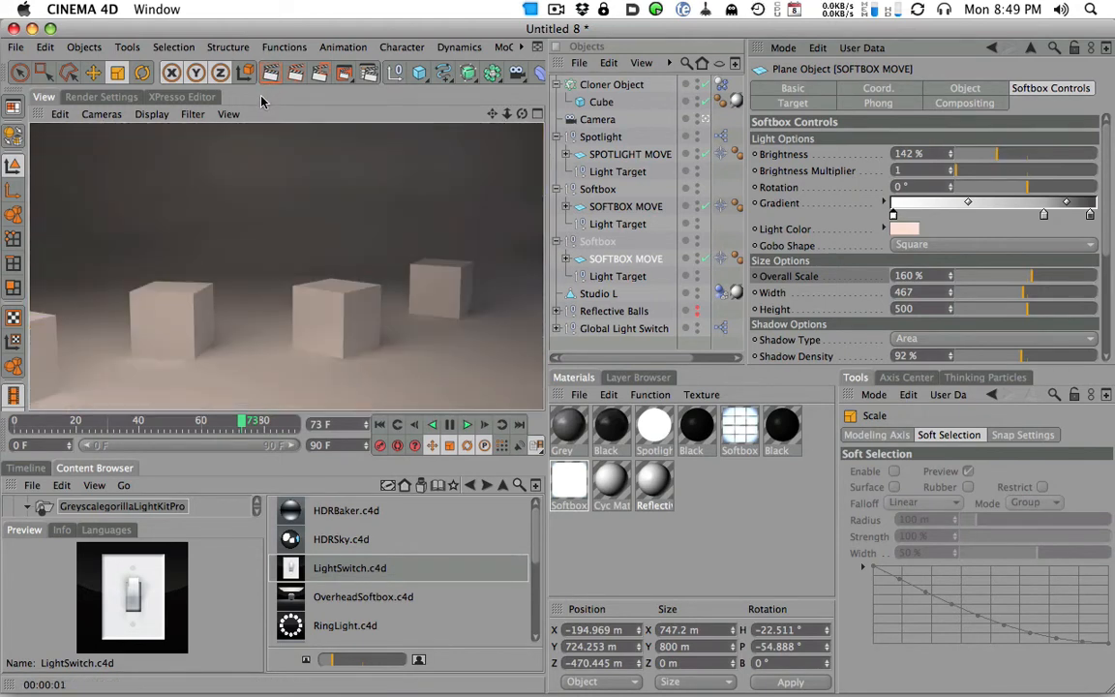
- Set the bluish window softbox's brightness to 50%, render the active view, and replay the animation from frame 0
click(610, 208)
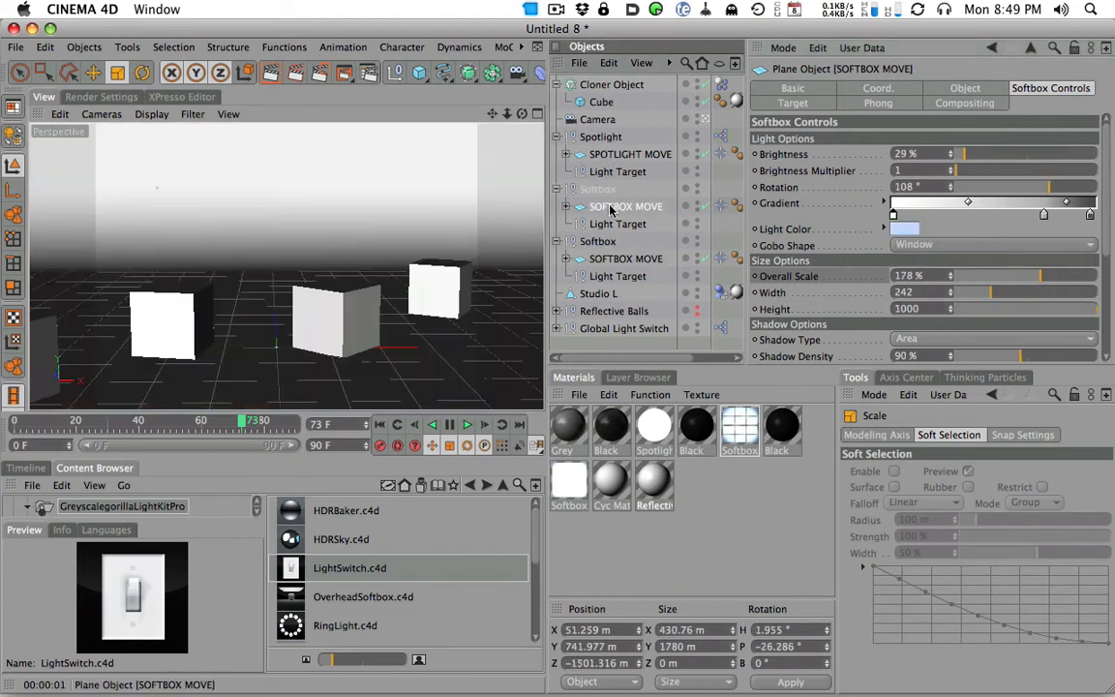
drag(963, 155, 970, 155)
click(271, 78)
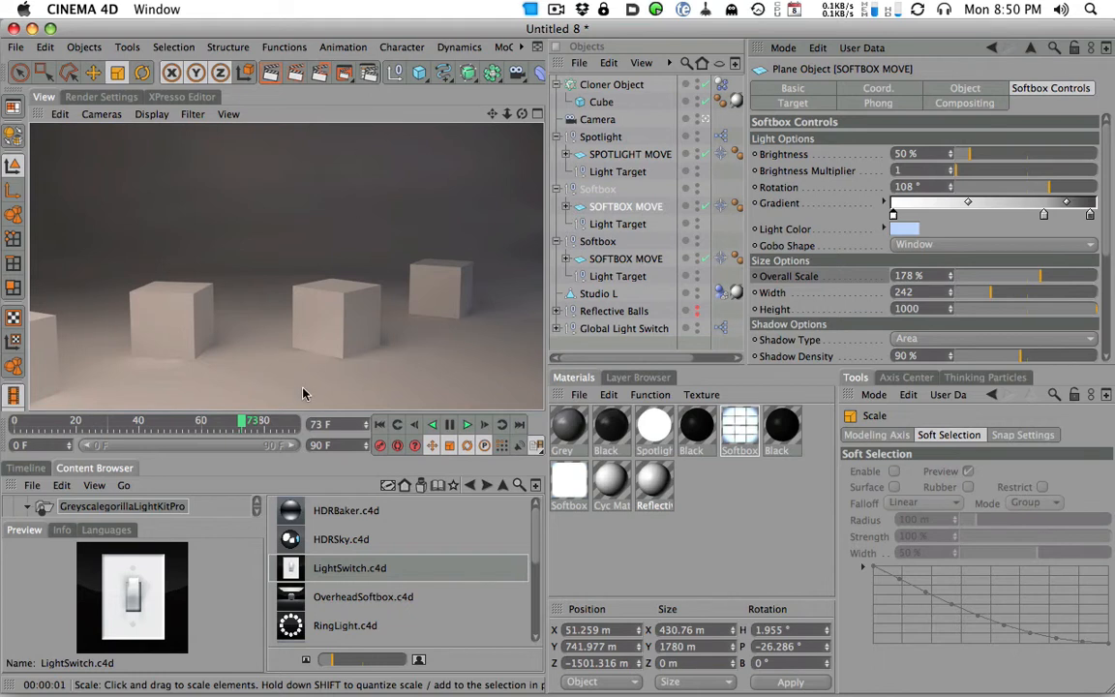
click(16, 424)
click(467, 427)
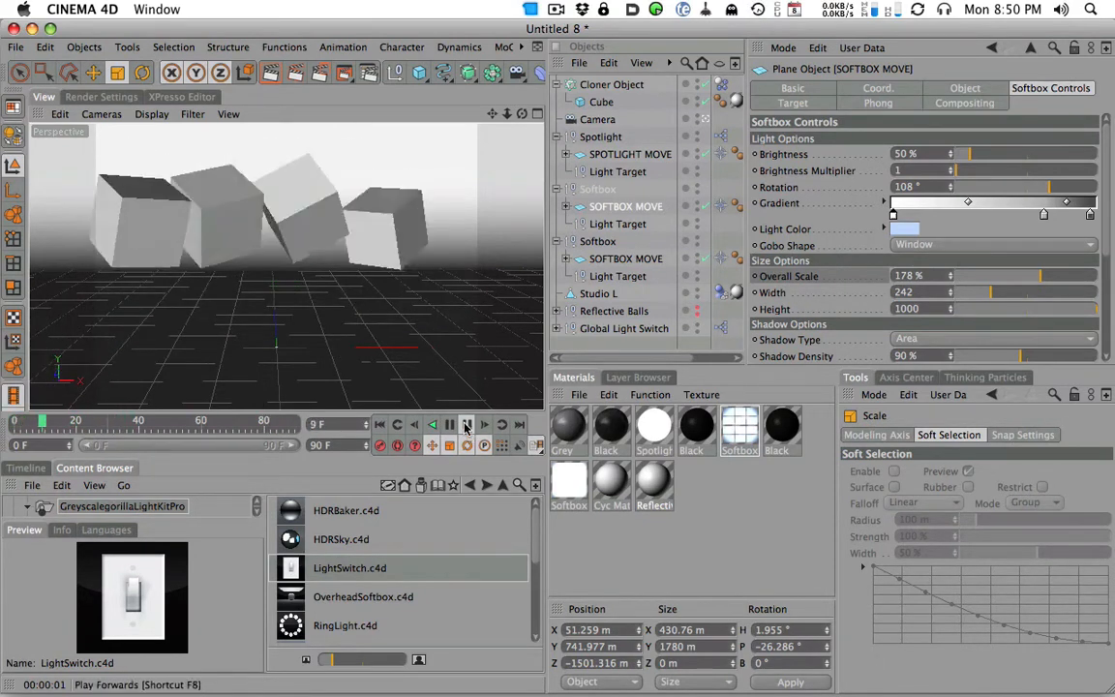
- Review the render settings for Global Illumination and Output, including image size and frame range
click(95, 97)
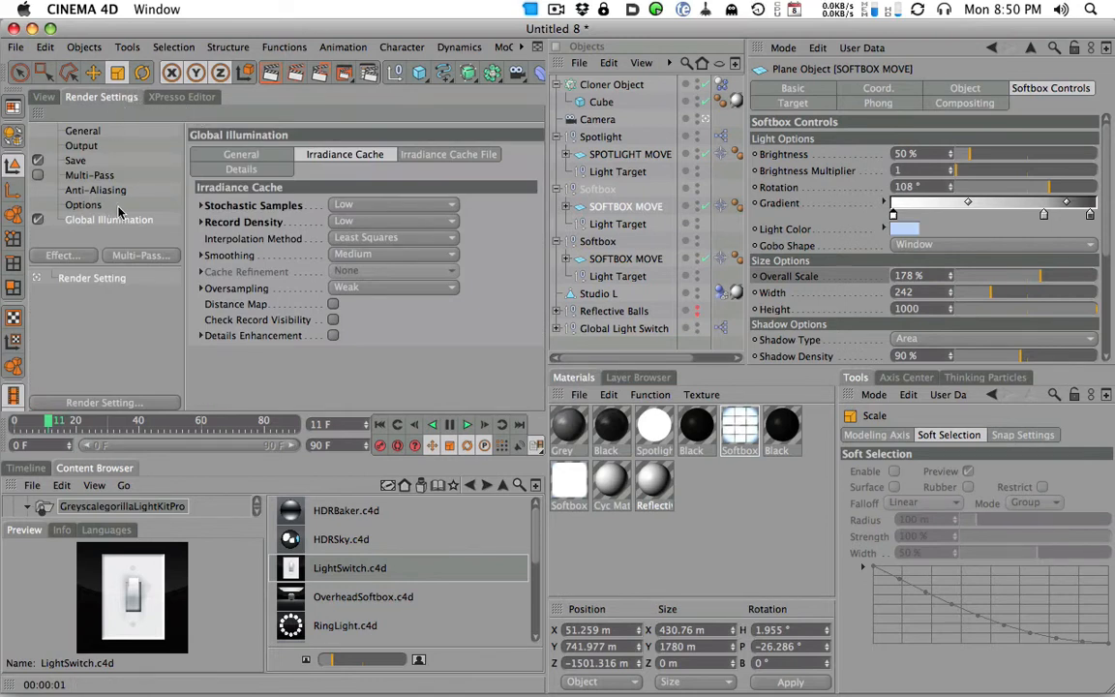
click(87, 175)
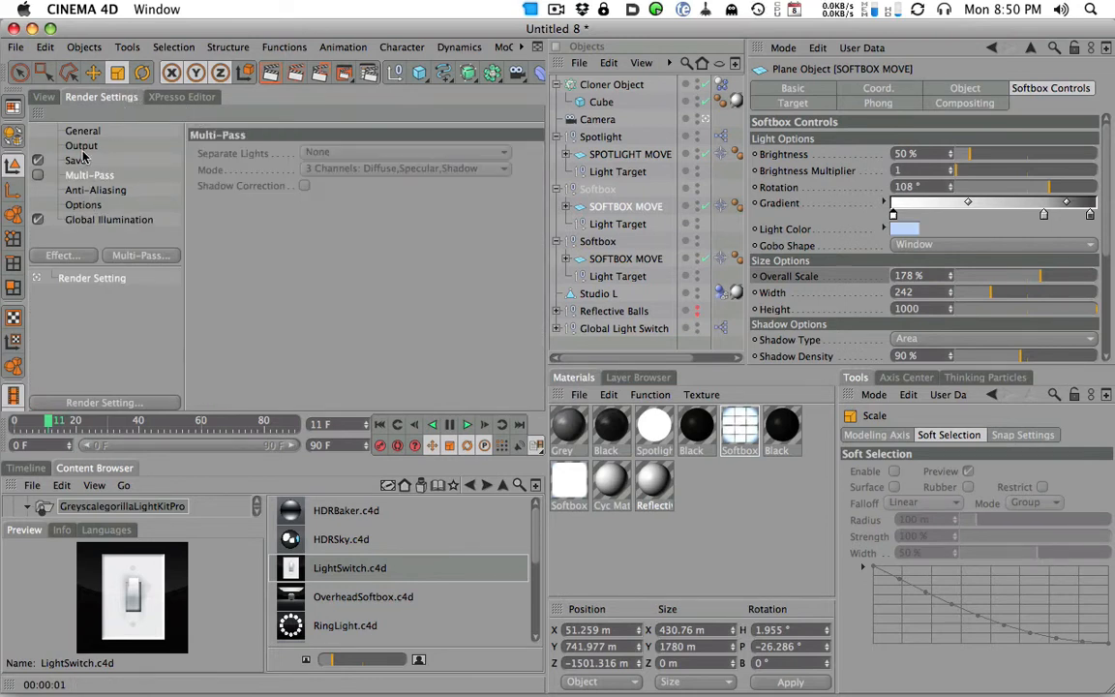
click(98, 220)
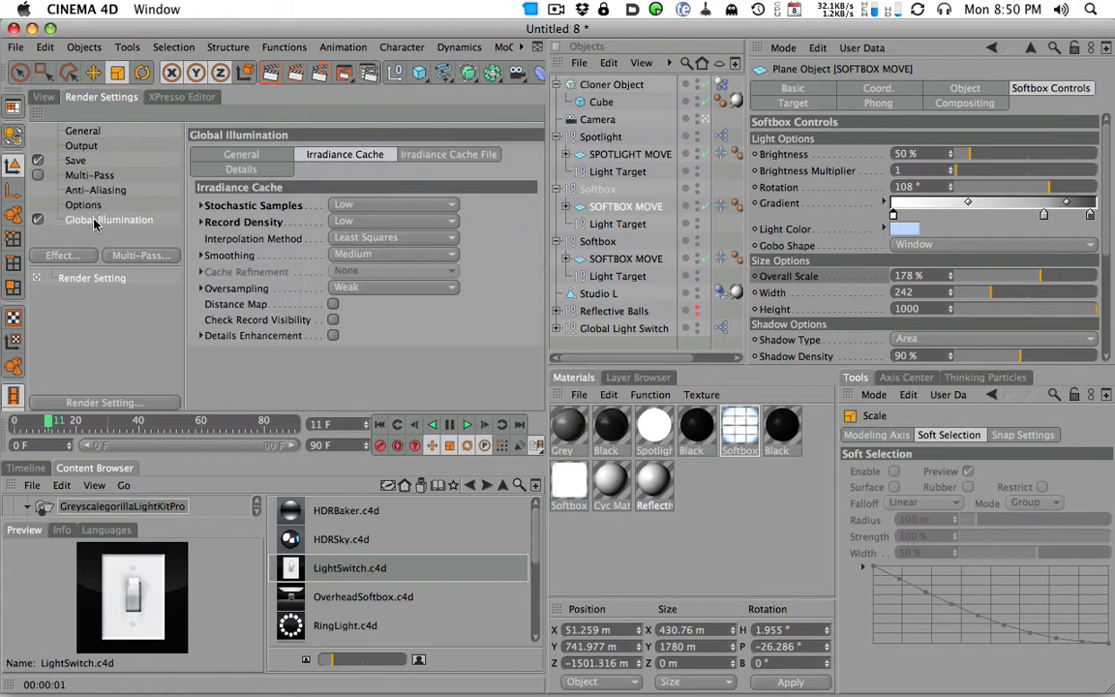
click(85, 145)
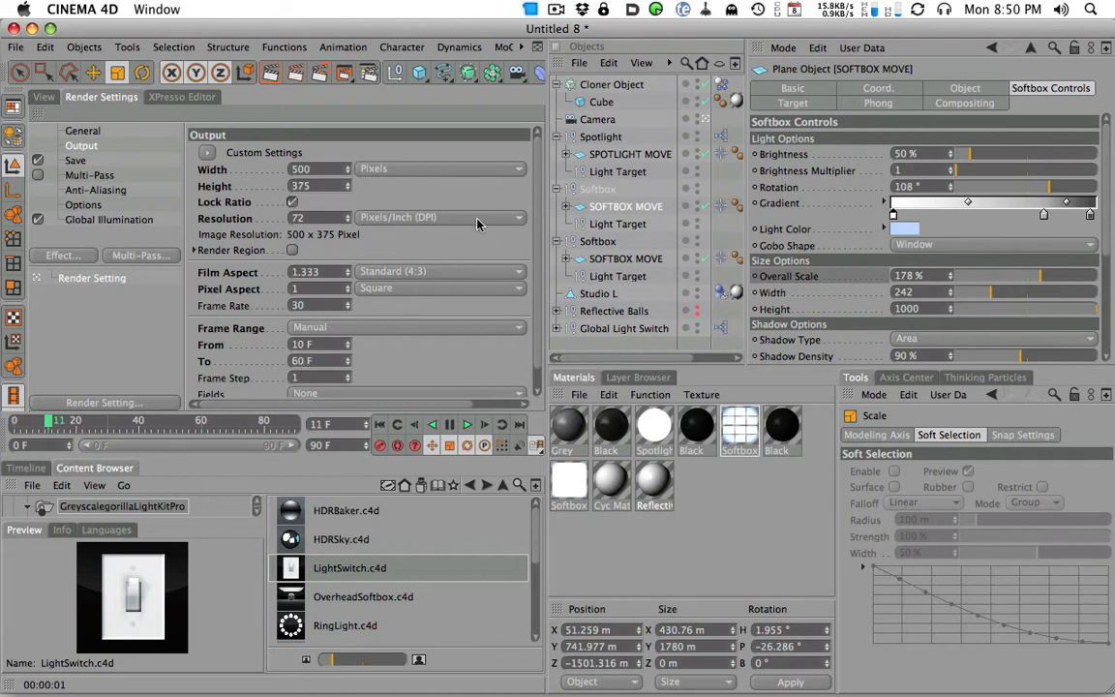
scroll(538, 249, down, 1)
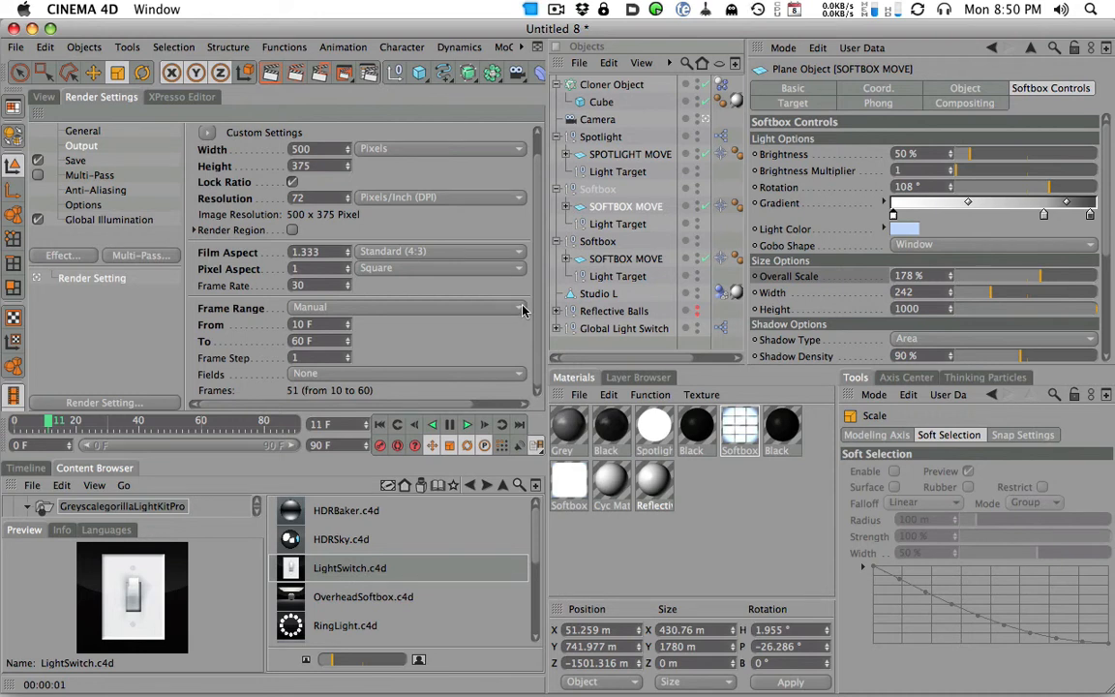
- Save the scene to the Desktop as BoxesTest
key(super+s)
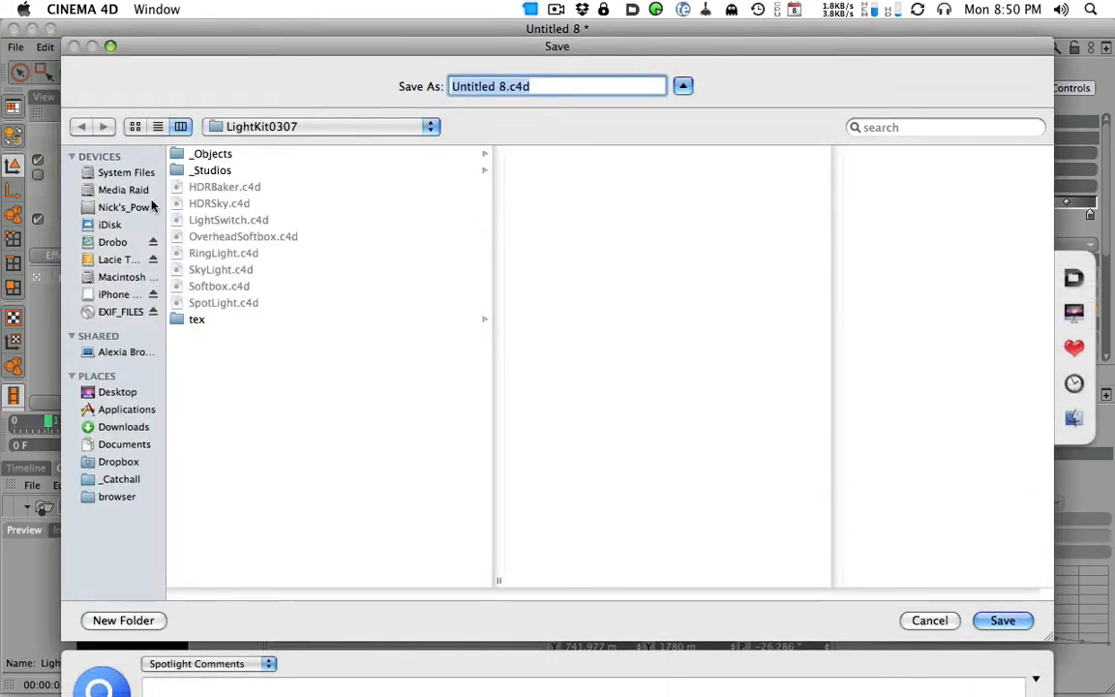
click(117, 392)
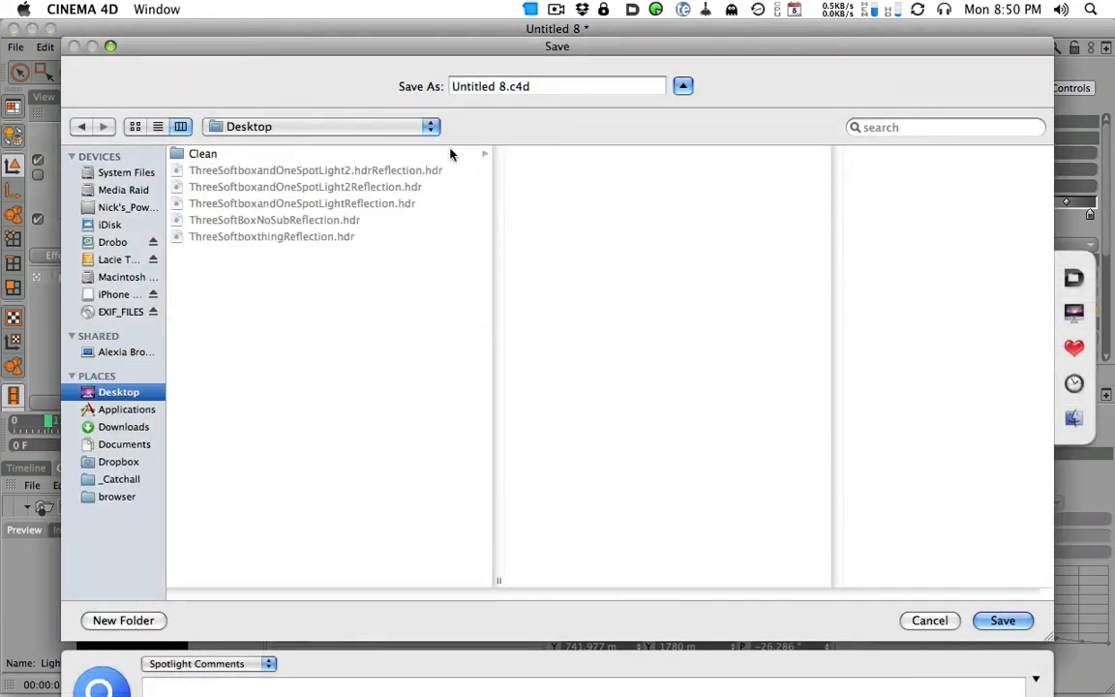
click(470, 90)
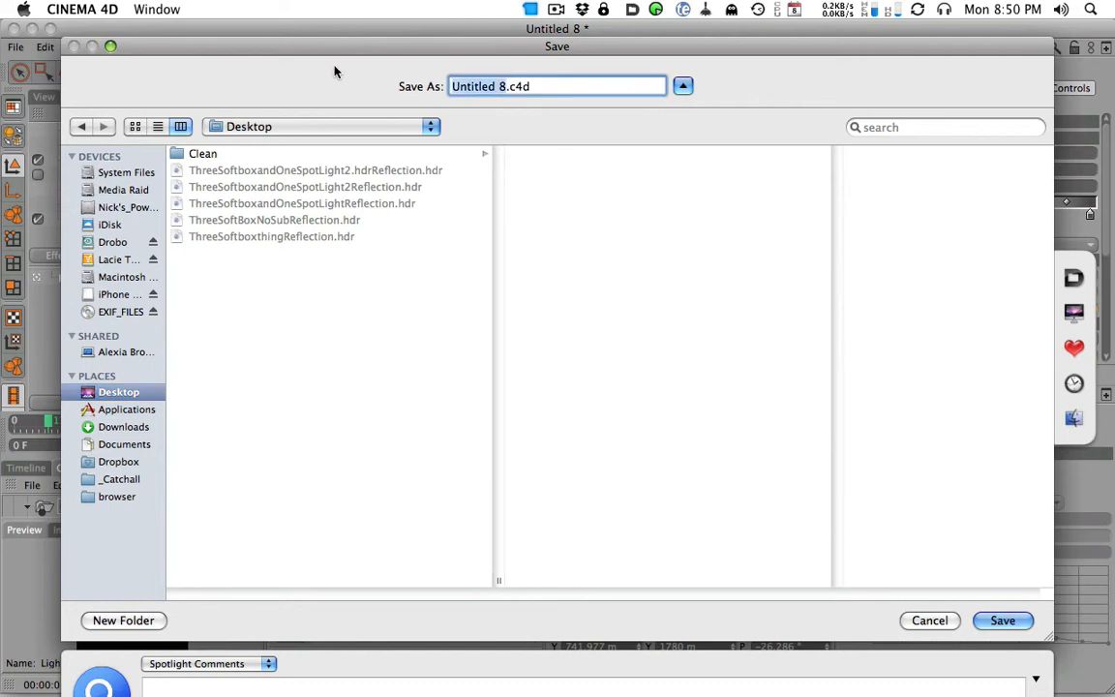
text(BoxesTest)
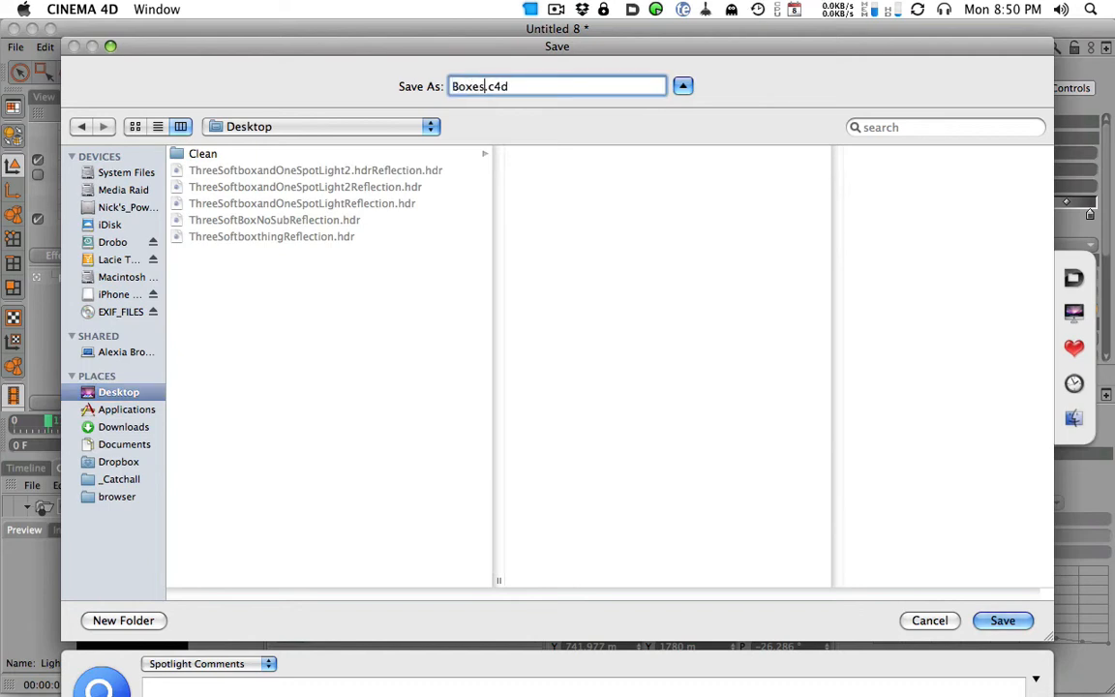
key(Return)
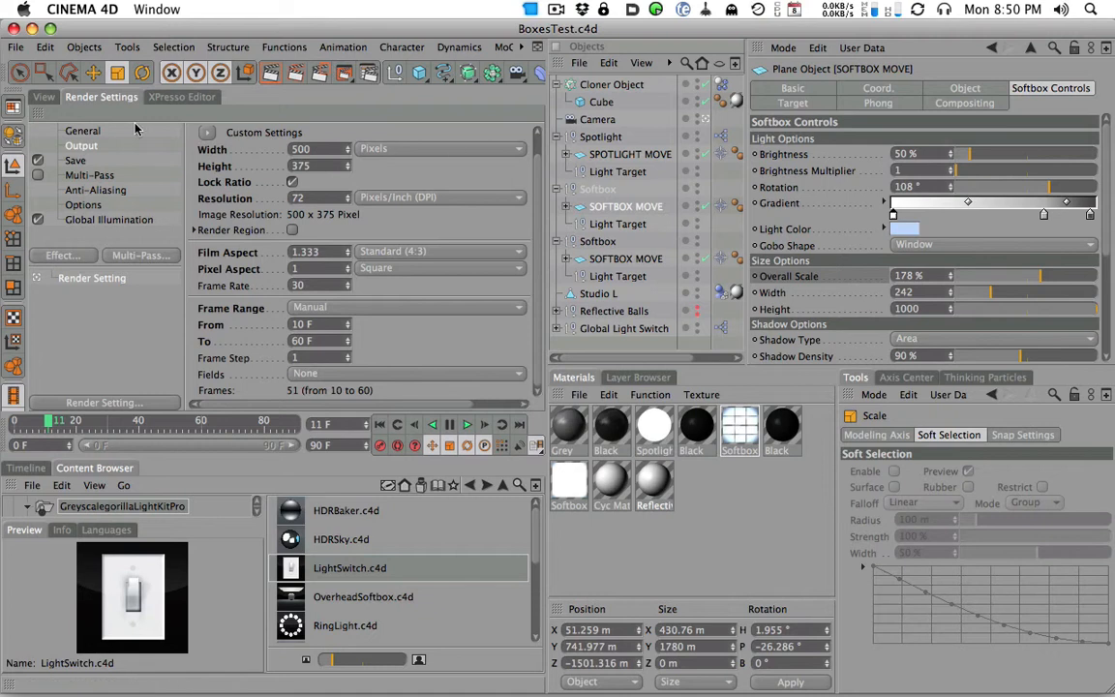
- Return the timeline to frame 0 and go back to the Output render settings
click(45, 97)
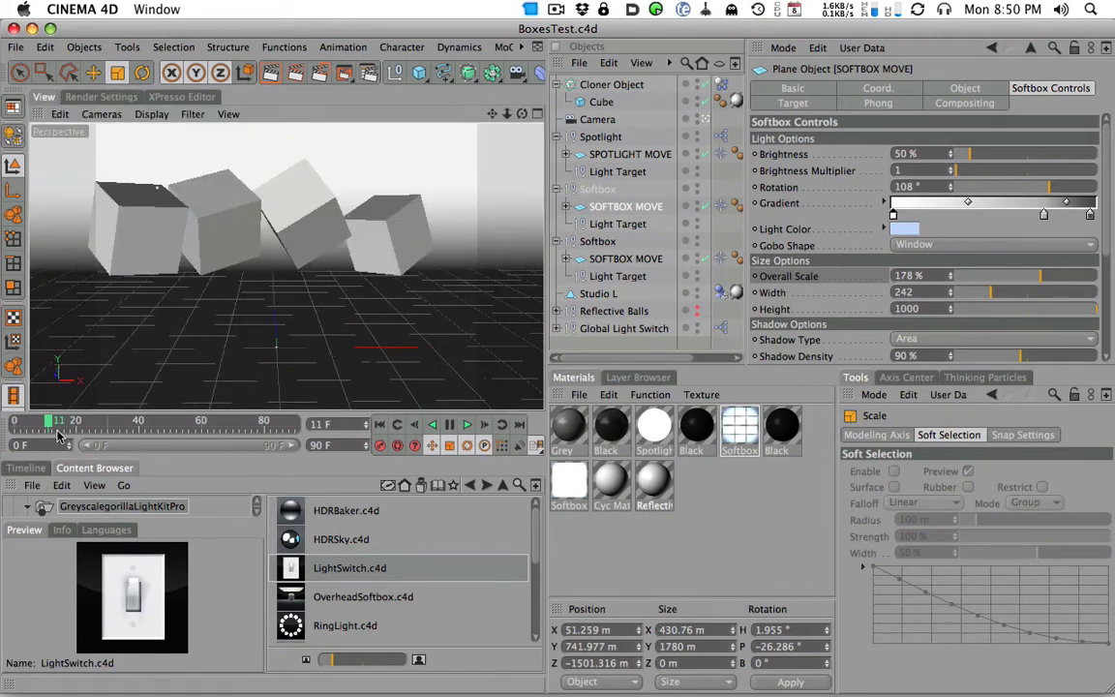
click(6, 424)
click(101, 97)
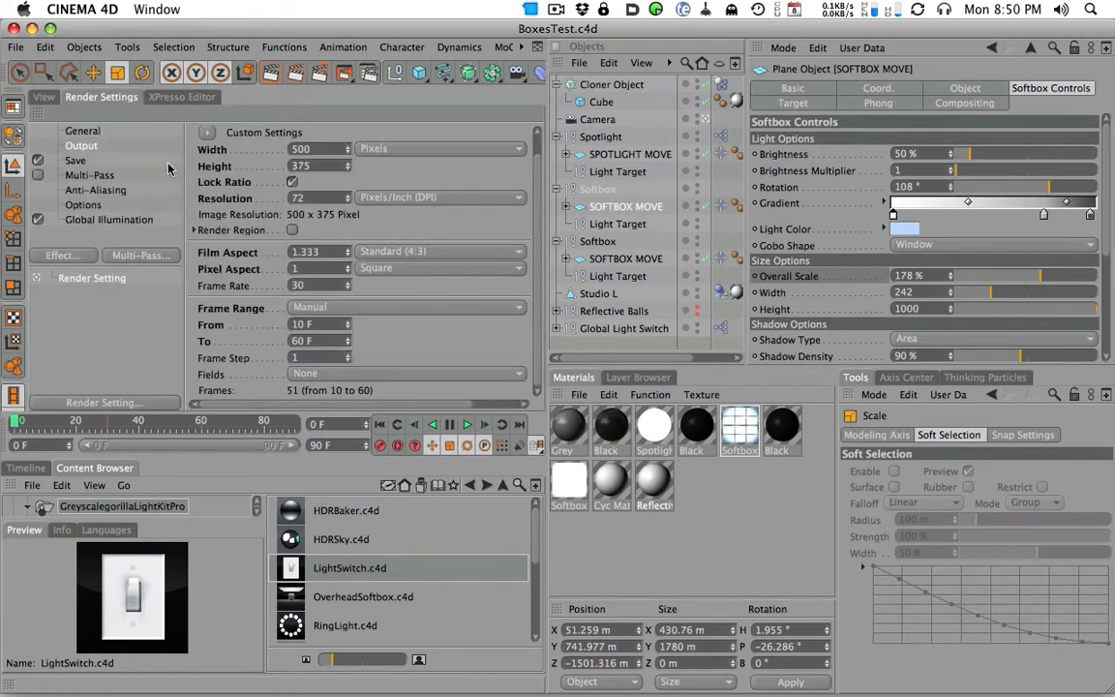
click(174, 97)
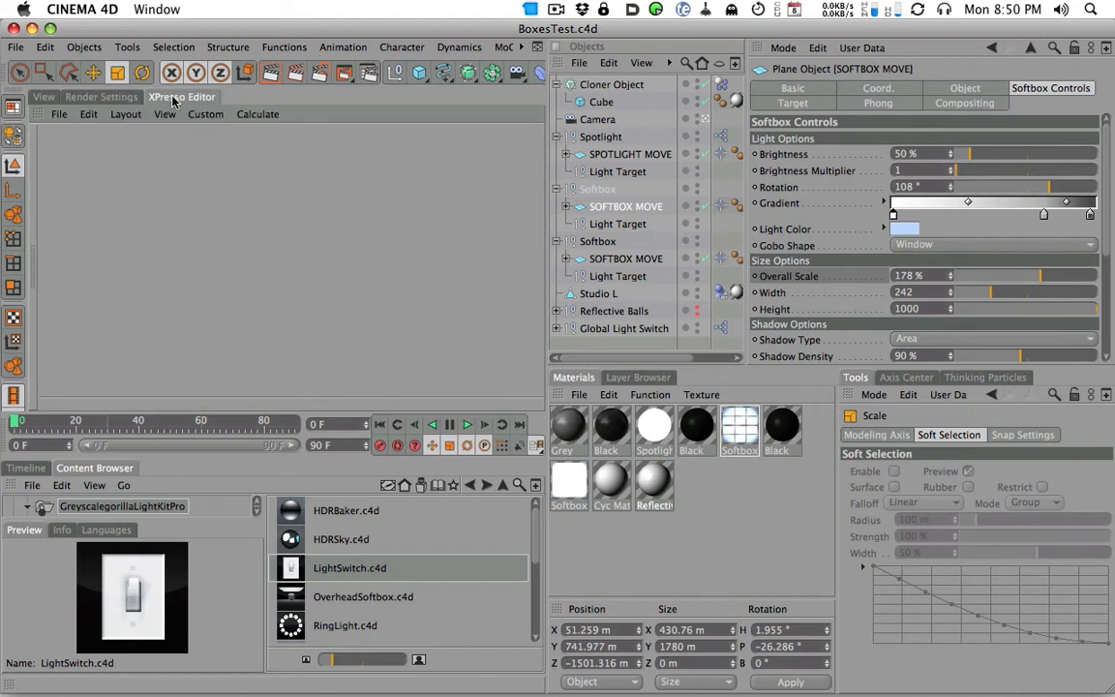
click(112, 98)
scroll(527, 160, up, 1)
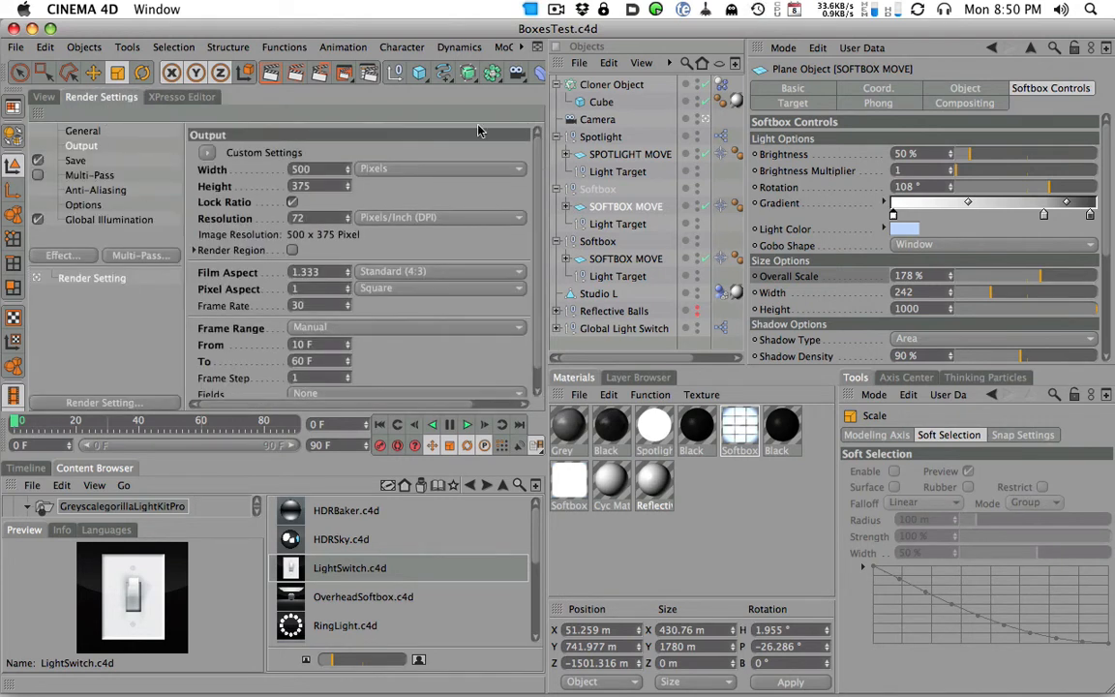
- Choose IR + QMC (Full Animation) as the GI mode and check the Irradiance Cache settings
click(114, 221)
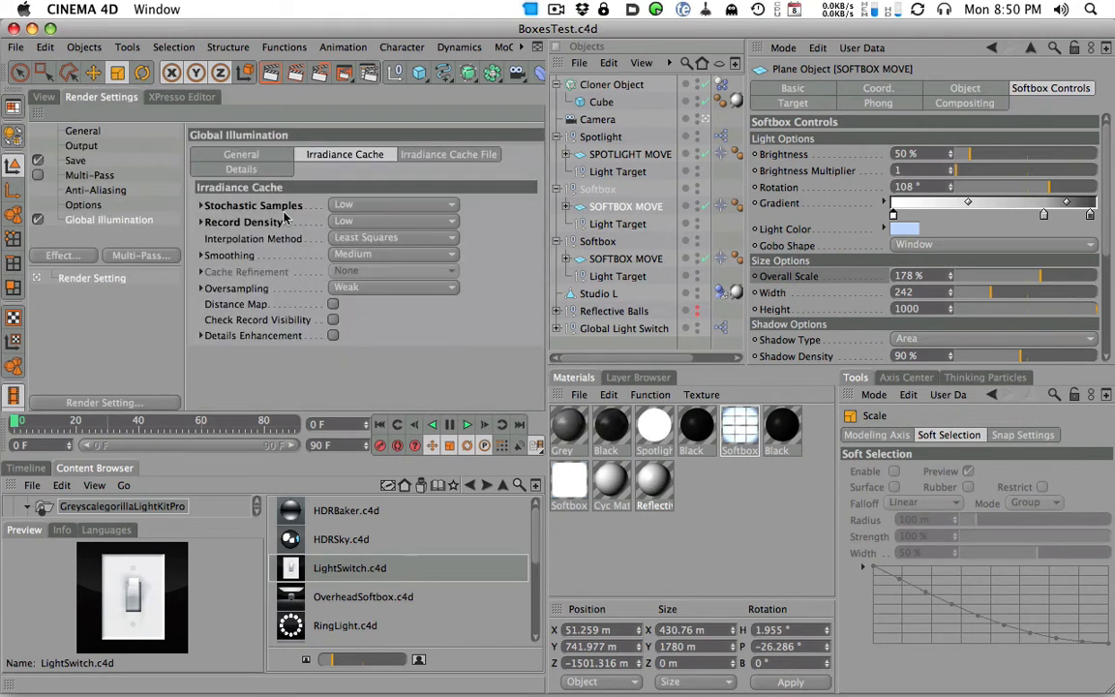
click(239, 154)
click(382, 204)
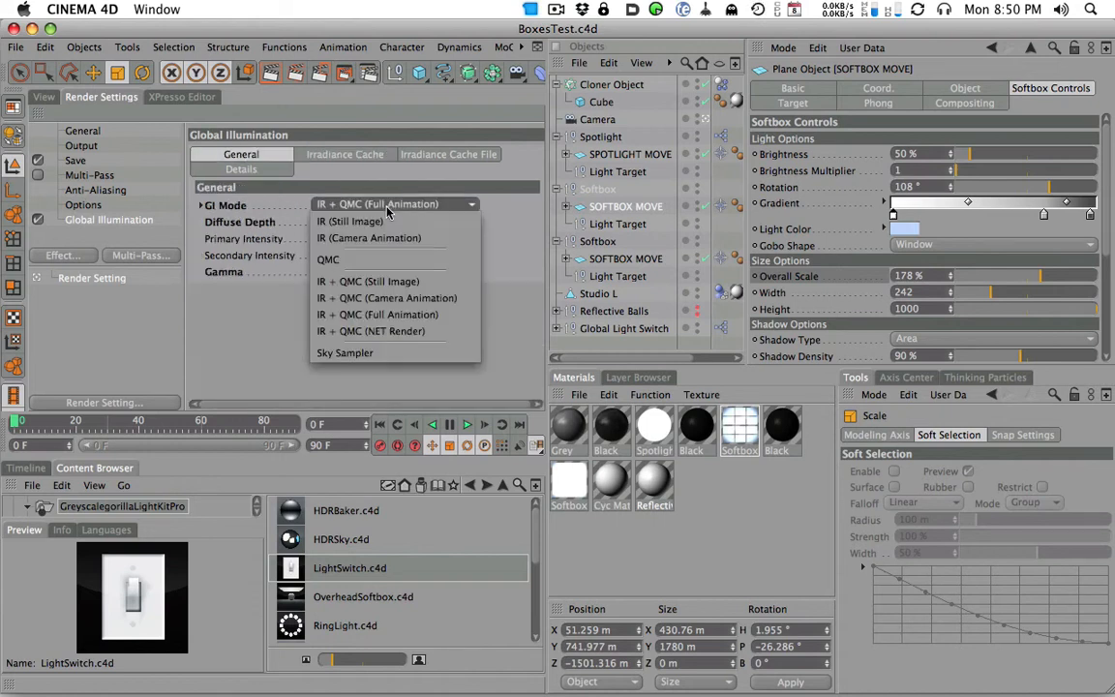
click(422, 315)
click(334, 155)
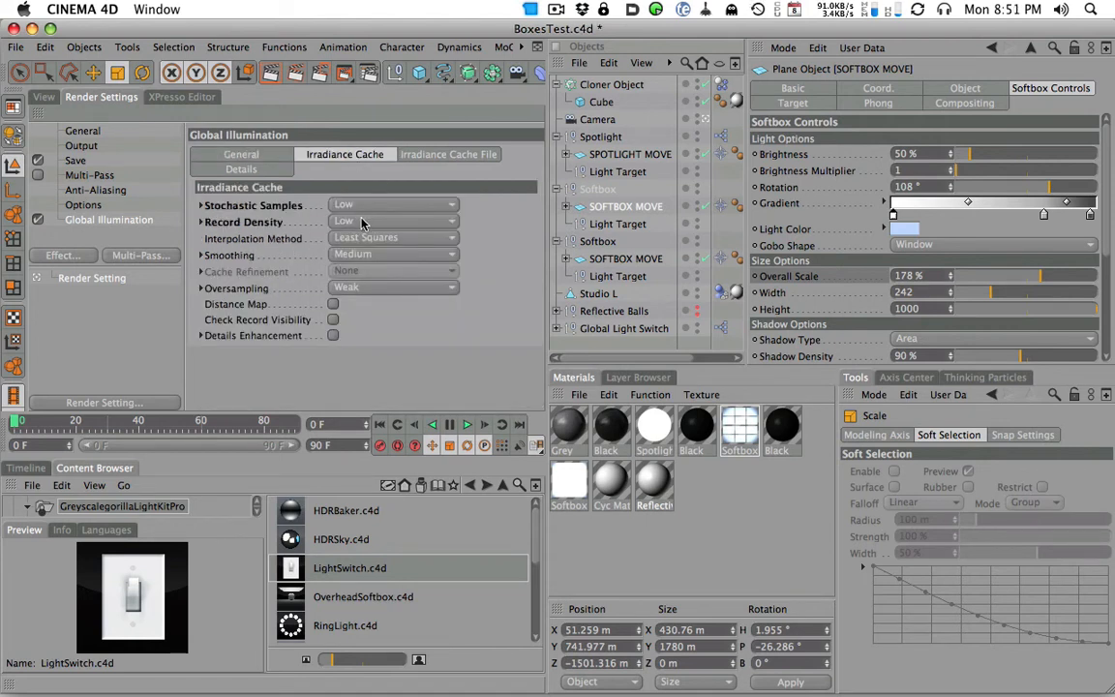
- Render the animation to the Picture Viewer and reposition its window for a full view
key(shift+r)
click(687, 258)
drag(693, 165, 496, 32)
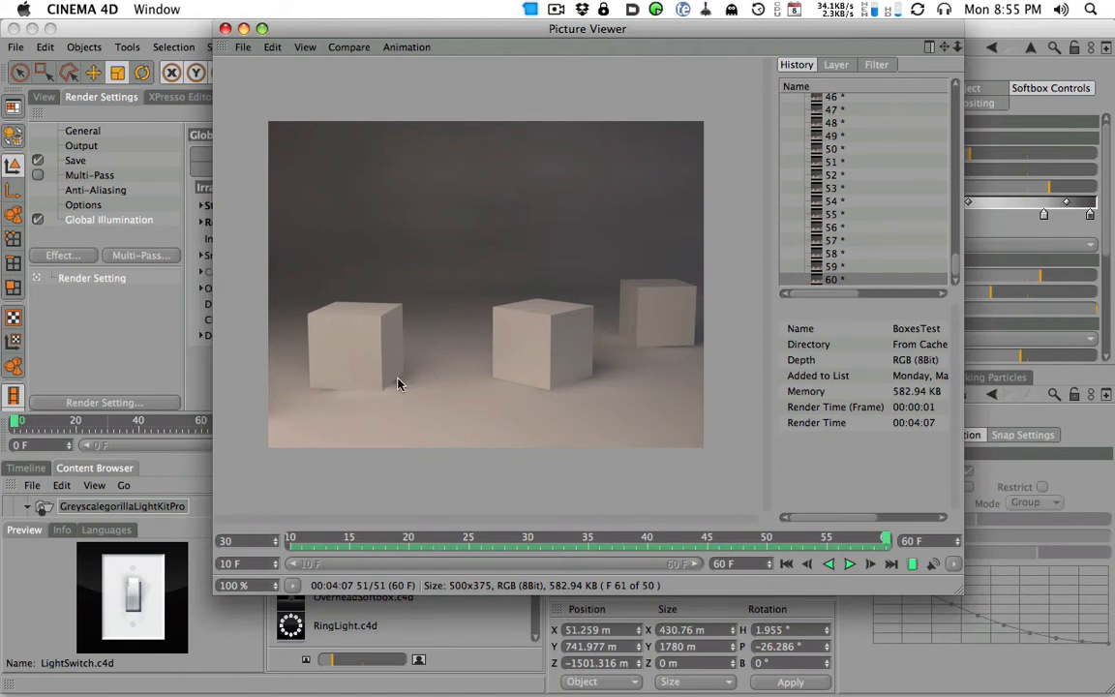
- Scrub through the rendered frames and play the animation back to inspect the GI quality
drag(886, 539, 740, 544)
drag(842, 542, 242, 538)
click(849, 563)
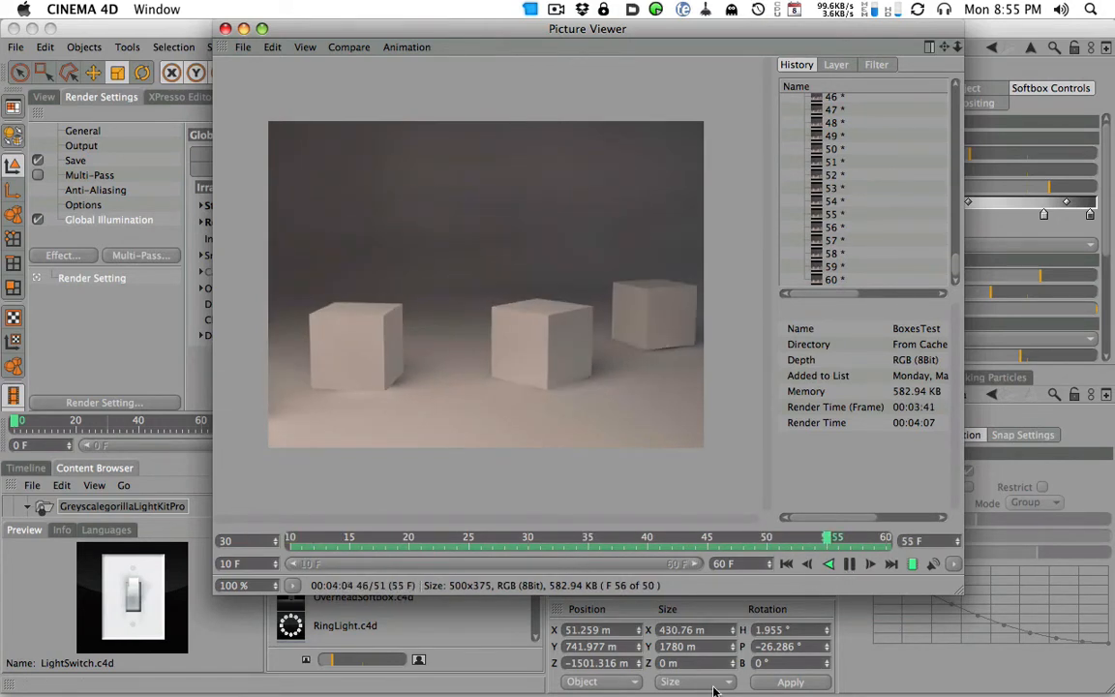
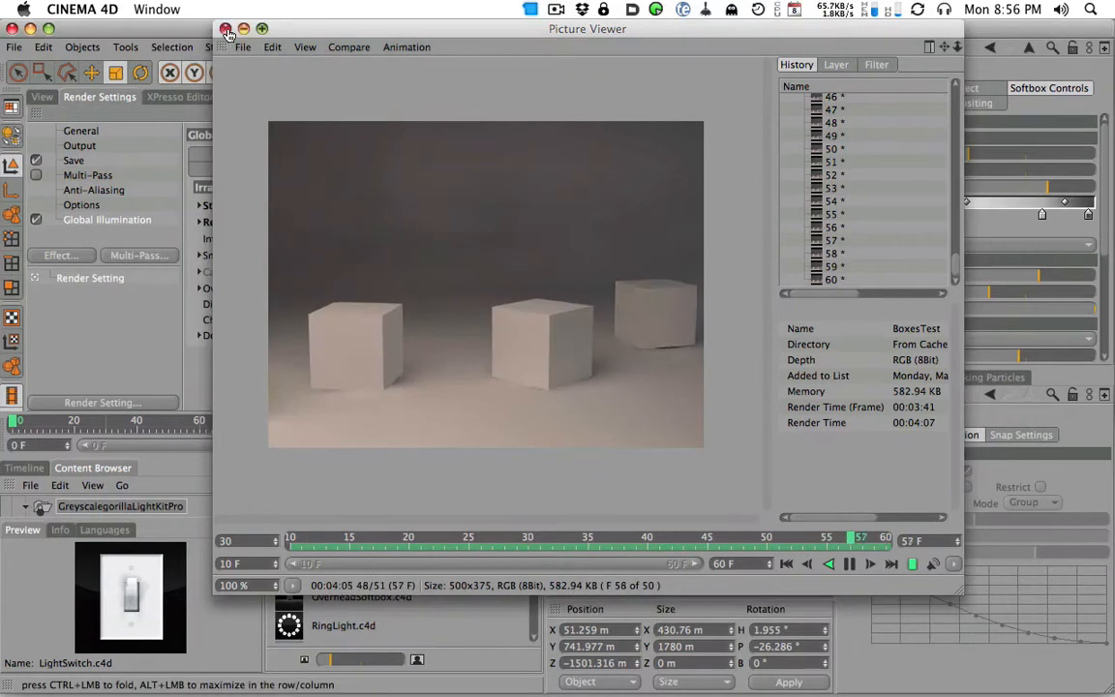
- Stop the render playback, put the Picture Viewer away, and set the irradiance cache's Stochastic Samples and Record Density to Medium
click(739, 306)
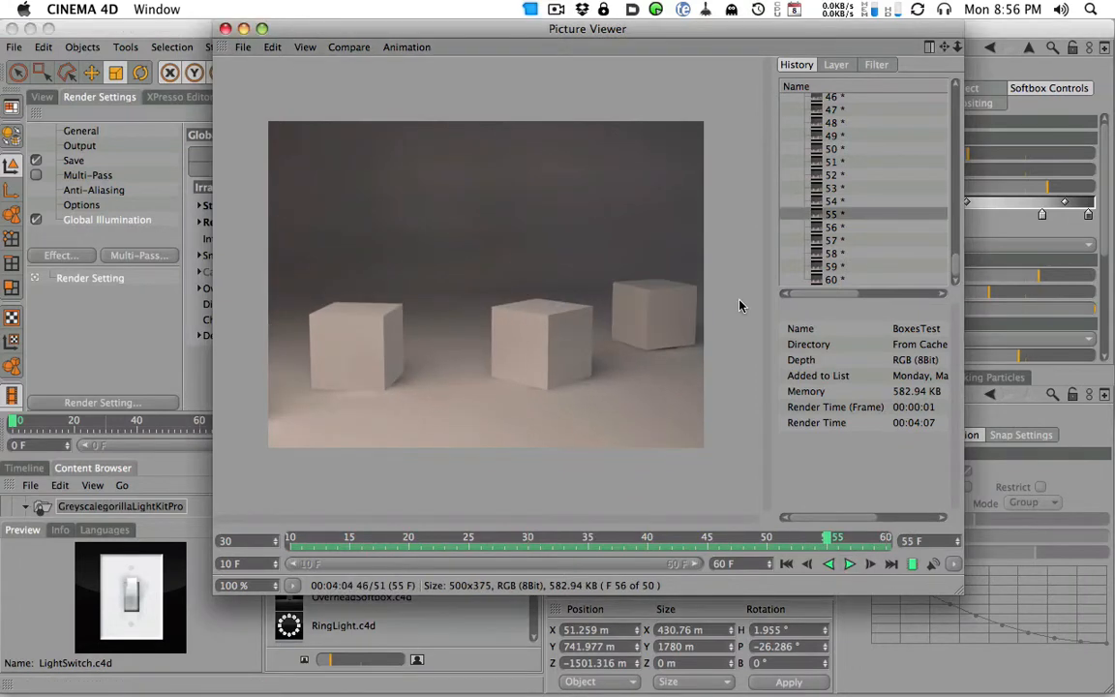
double_click(588, 29)
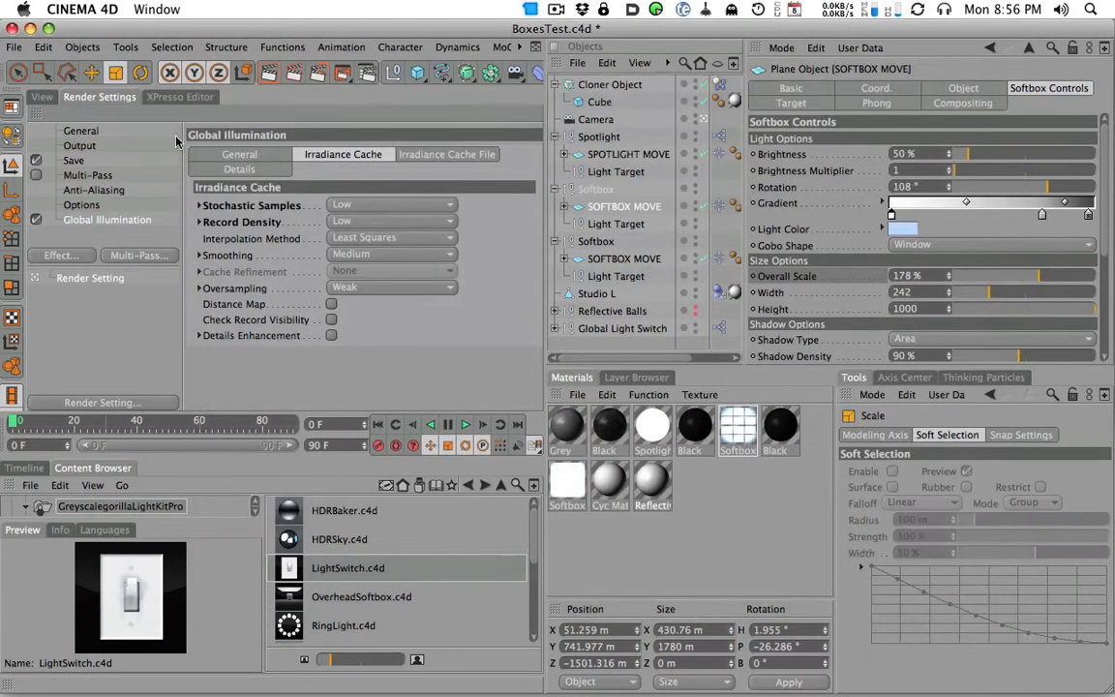
click(339, 204)
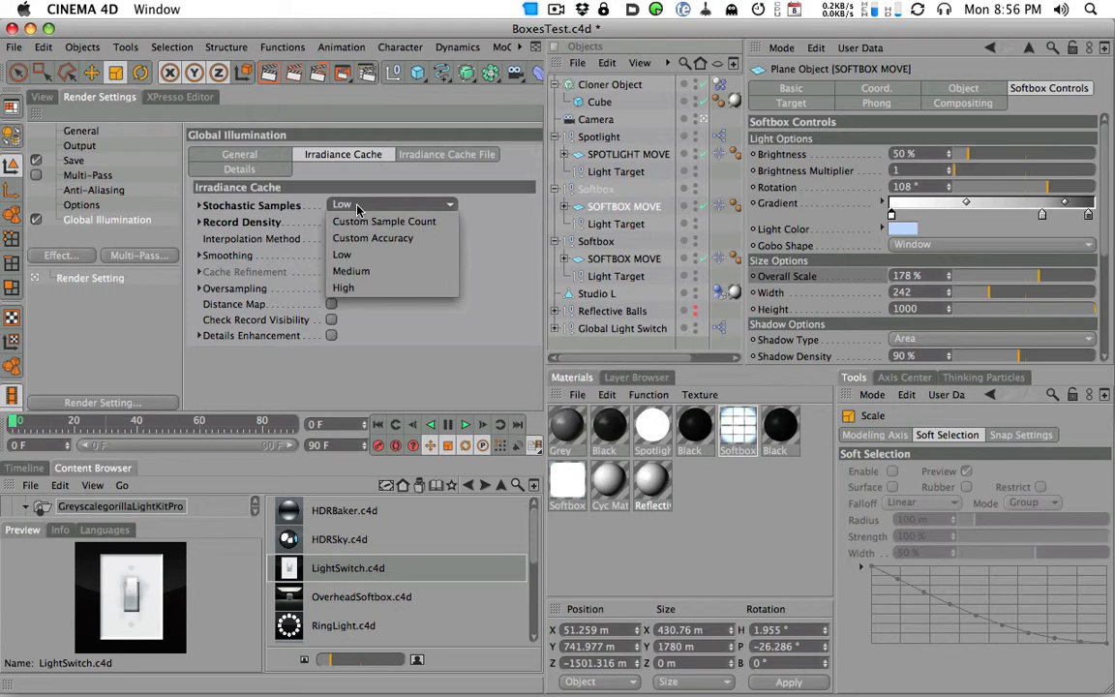
click(369, 275)
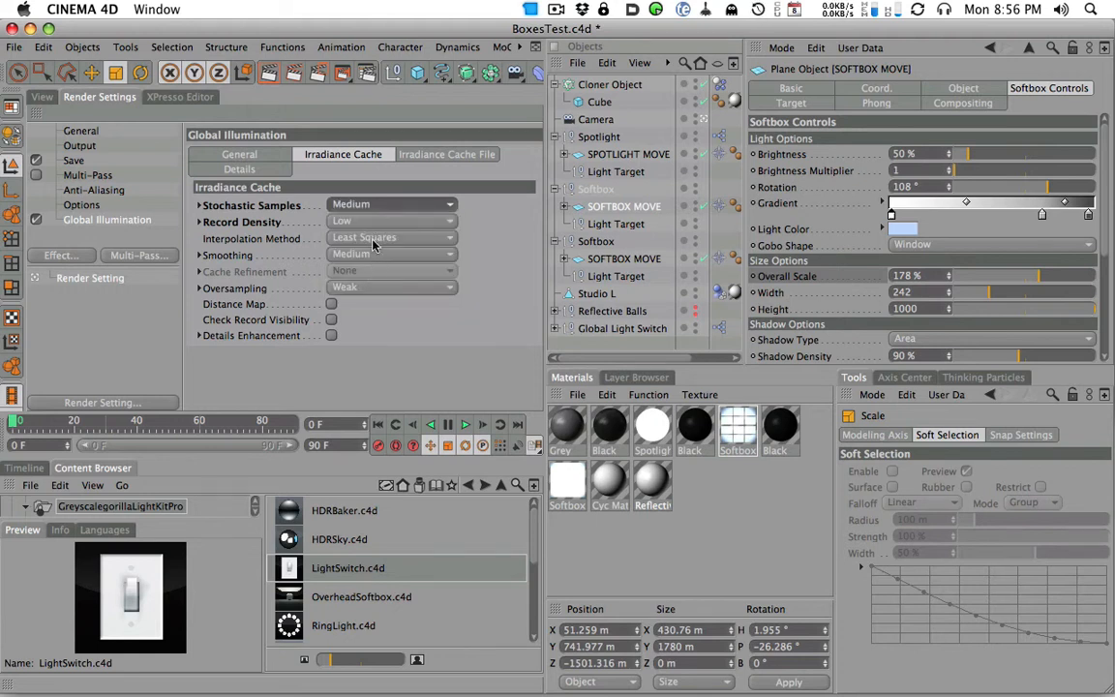
click(387, 221)
click(393, 287)
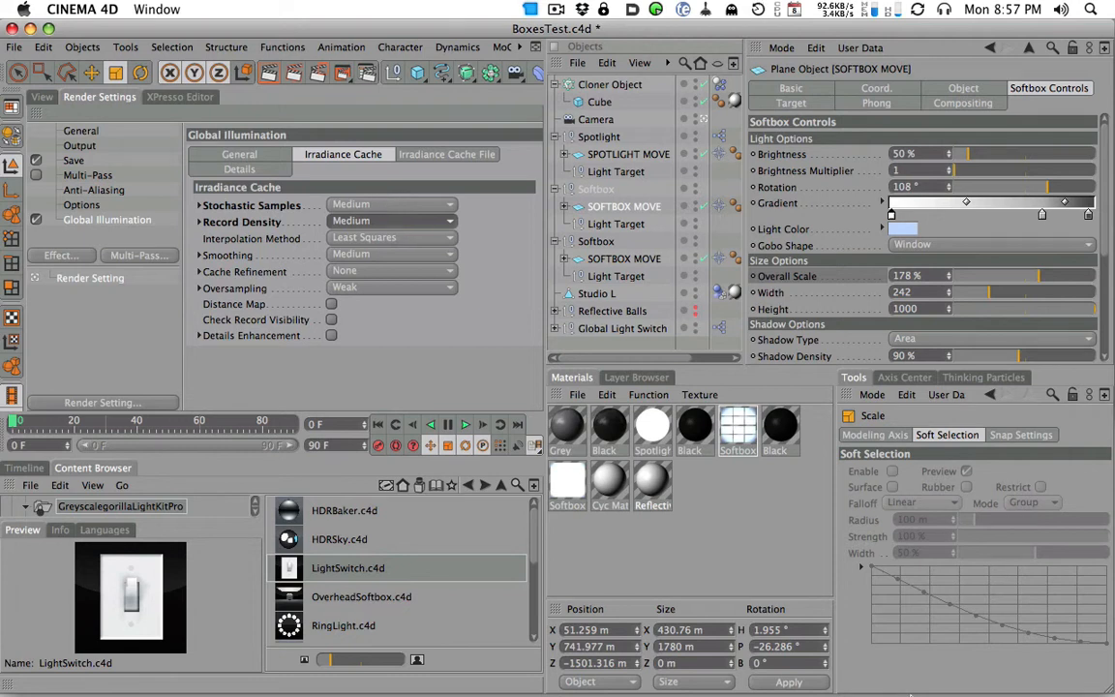
- Bring back the Picture Viewer, shrink its window and place it beside the Irradiance Cache settings
click(1011, 662)
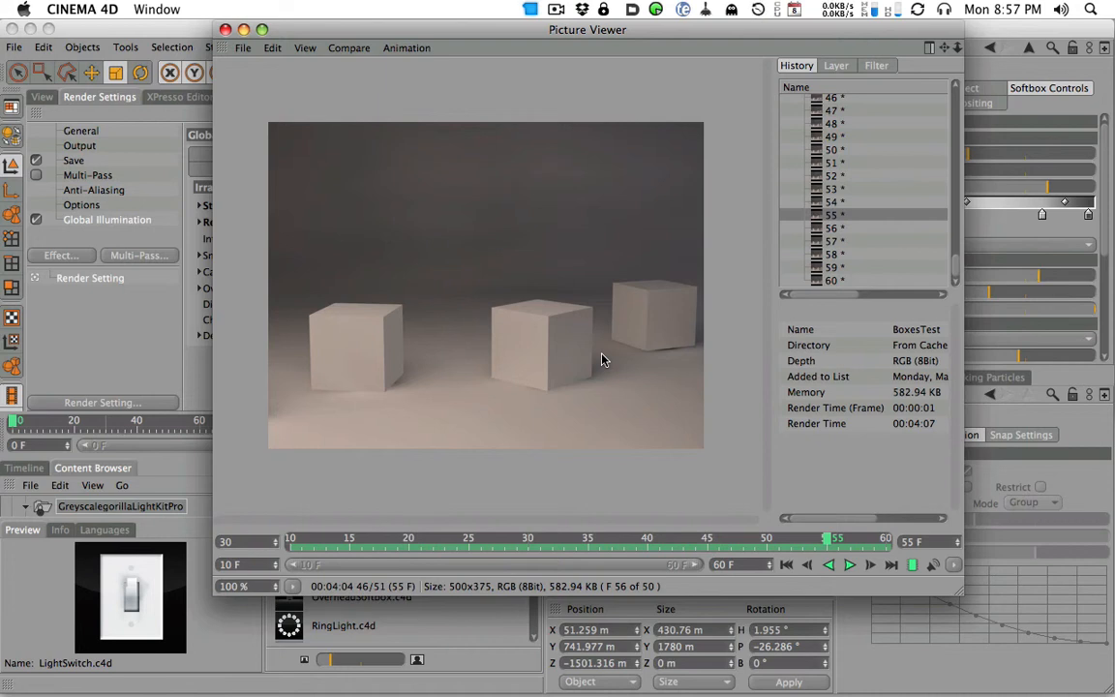
drag(526, 41, 480, 21)
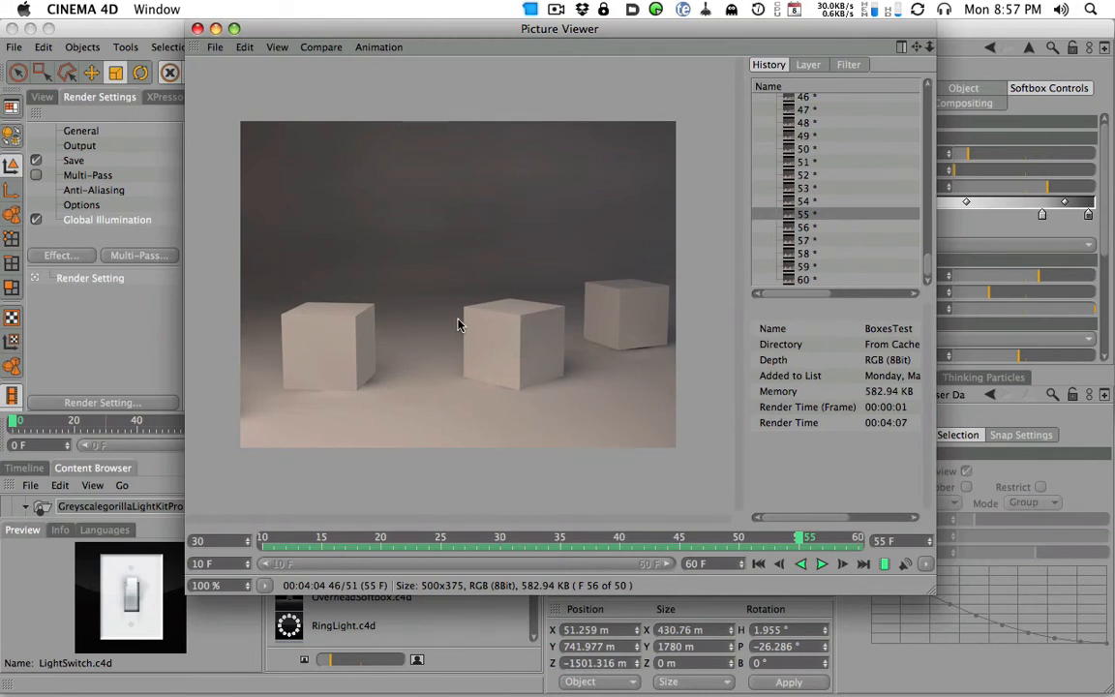
drag(487, 30, 485, 83)
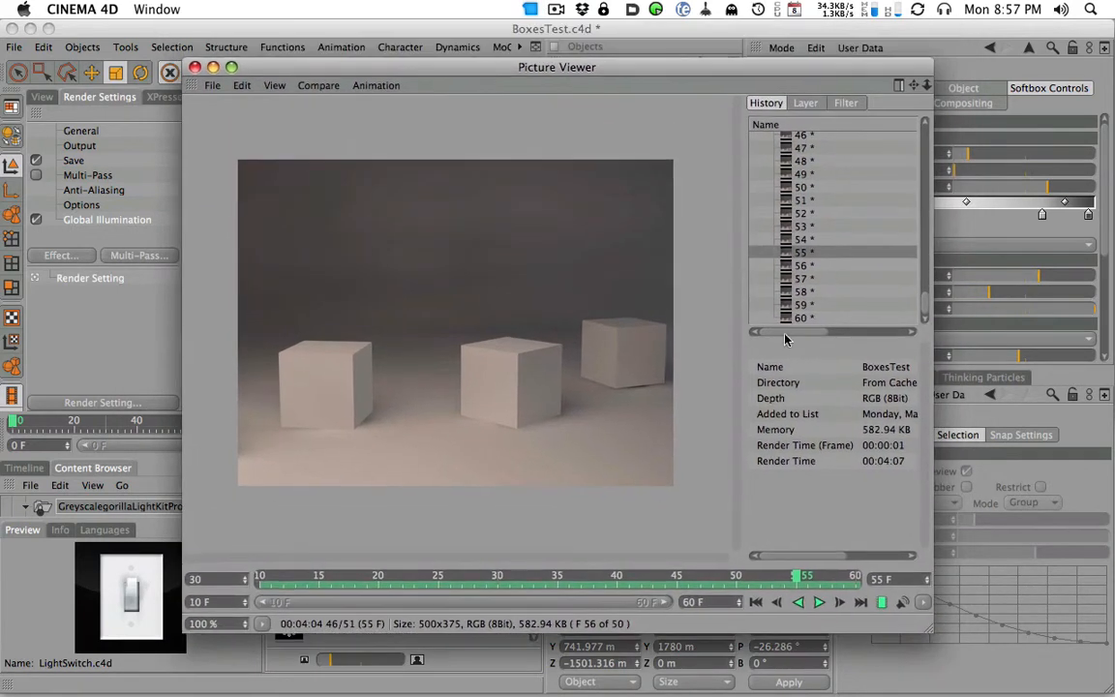
drag(926, 631, 864, 501)
drag(487, 75, 717, 155)
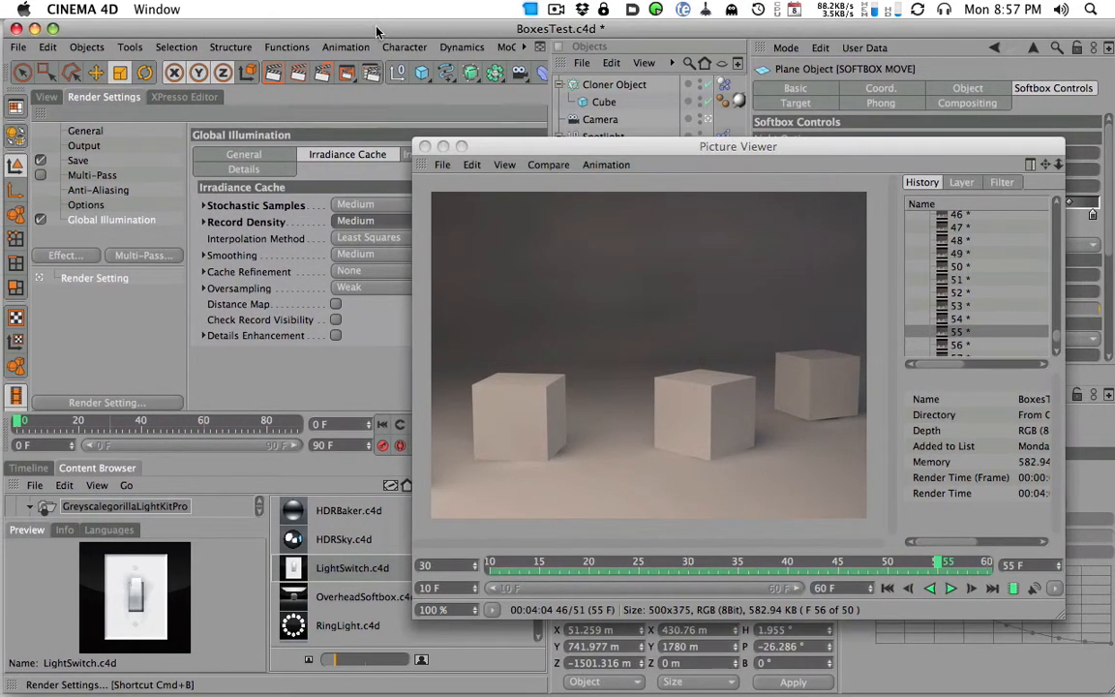
drag(504, 150, 562, 95)
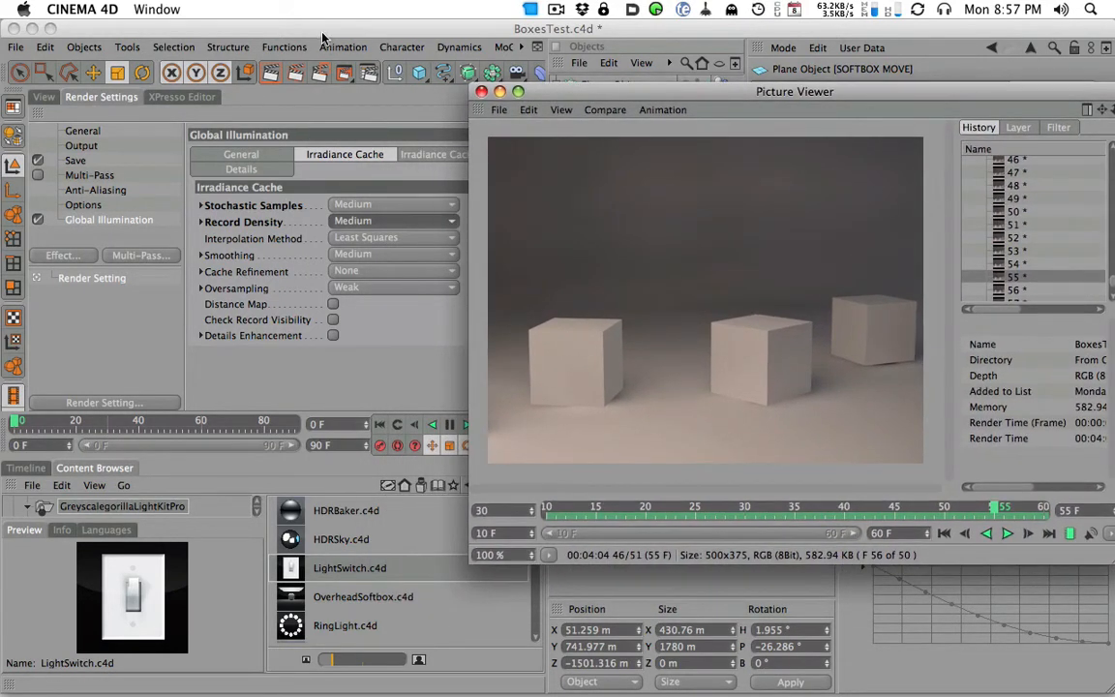
drag(537, 92, 544, 56)
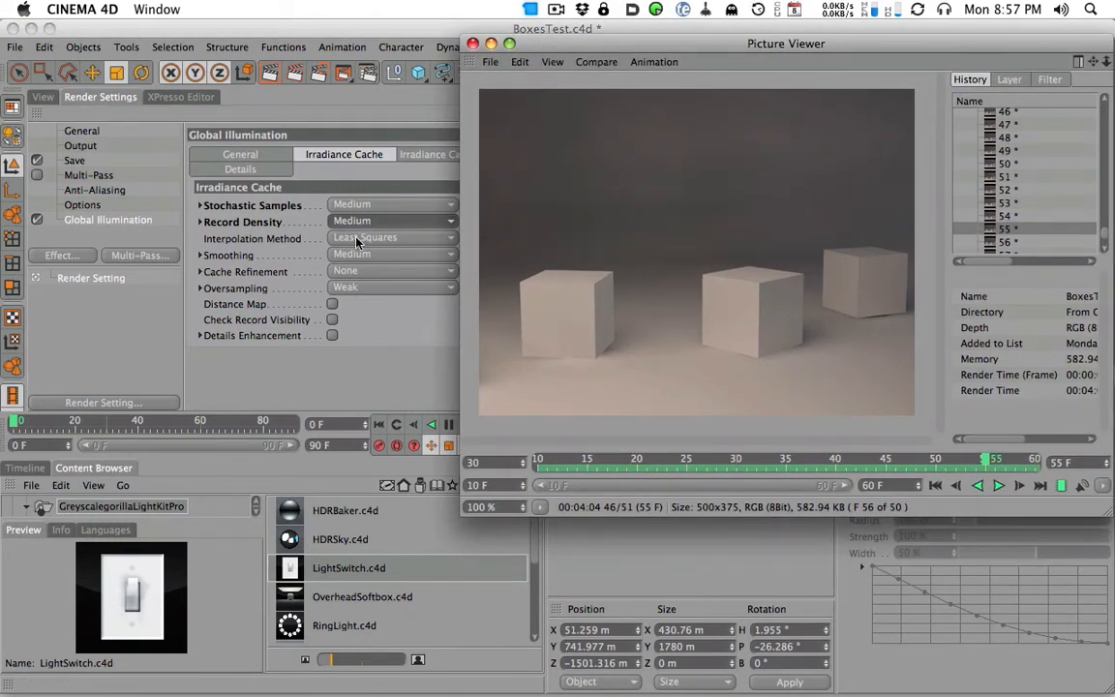
drag(567, 48, 723, 34)
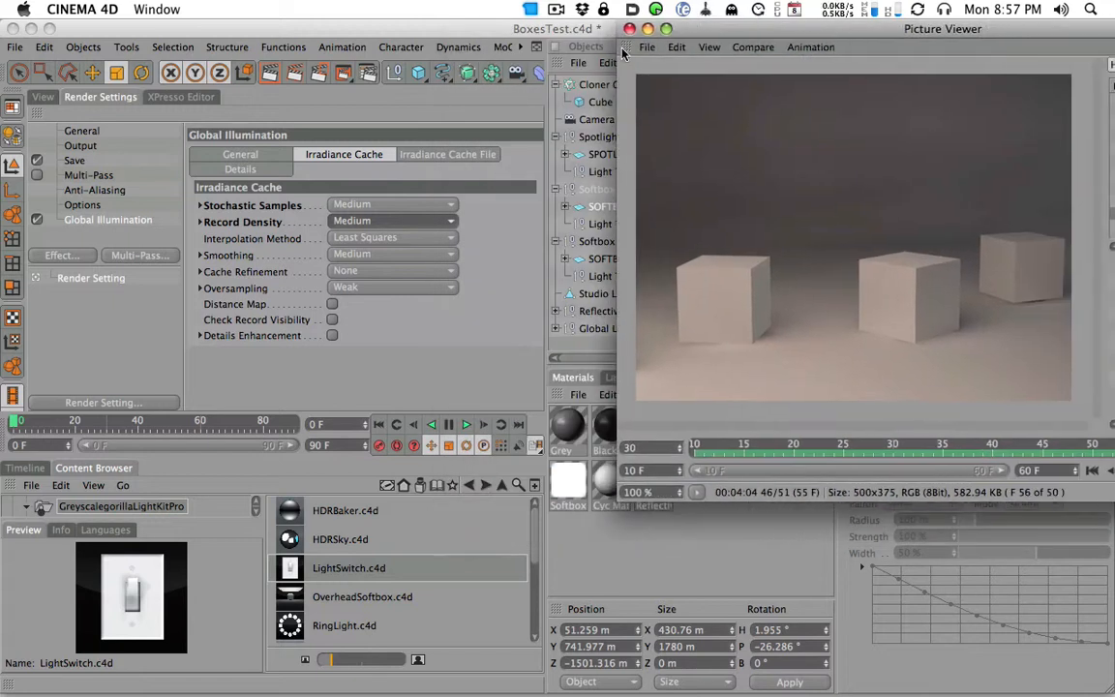
- Review the Irradiance Cache File, General and Irradiance Cache settings of Global Illumination next to the rendered frame
click(440, 157)
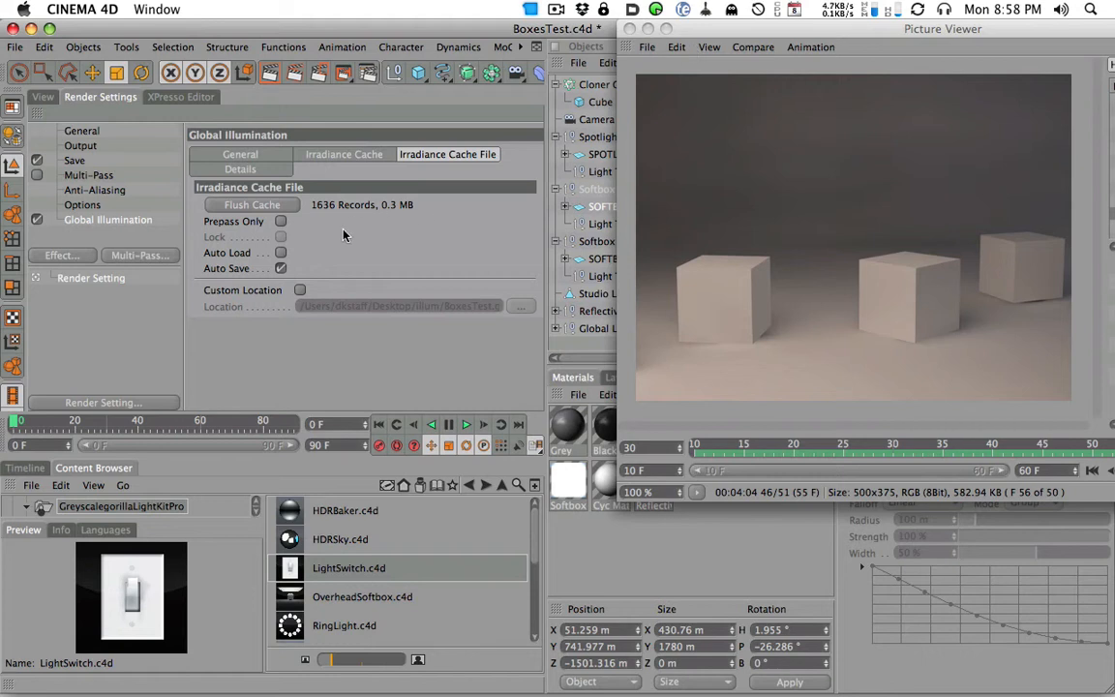
drag(747, 34, 680, 34)
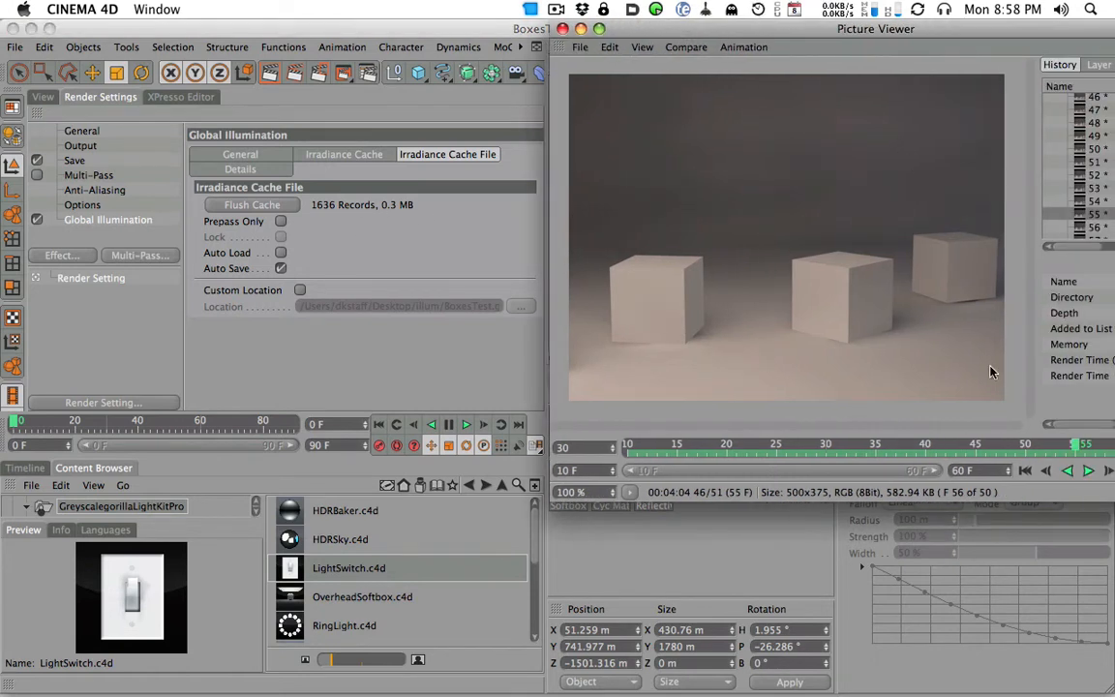
drag(644, 29, 639, 29)
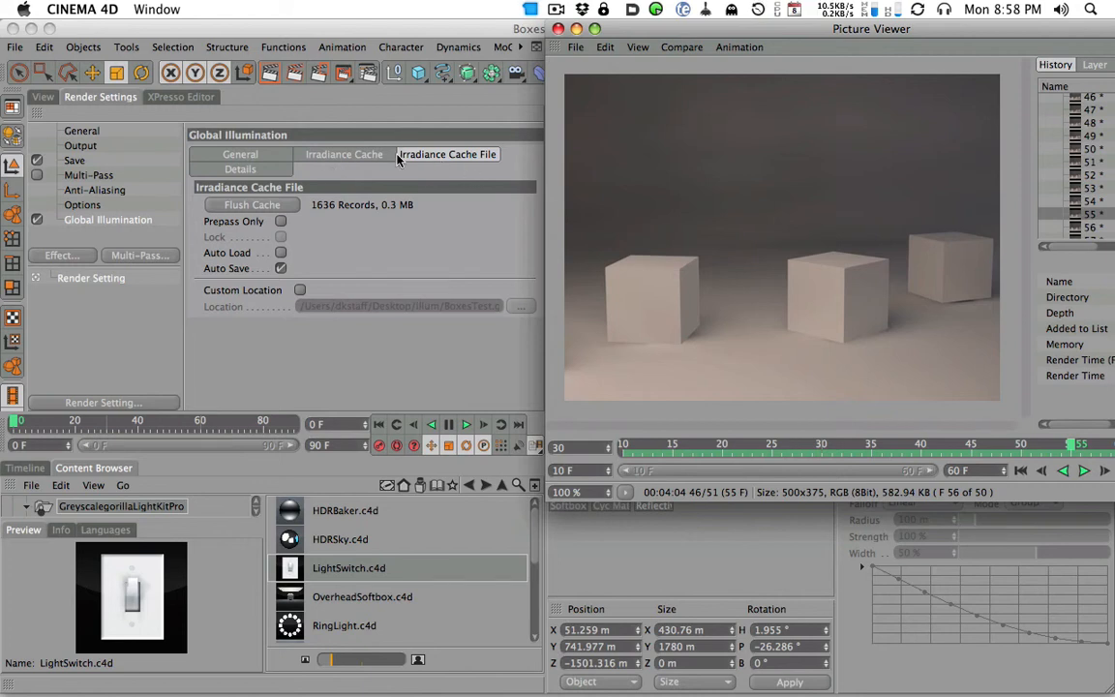
click(372, 157)
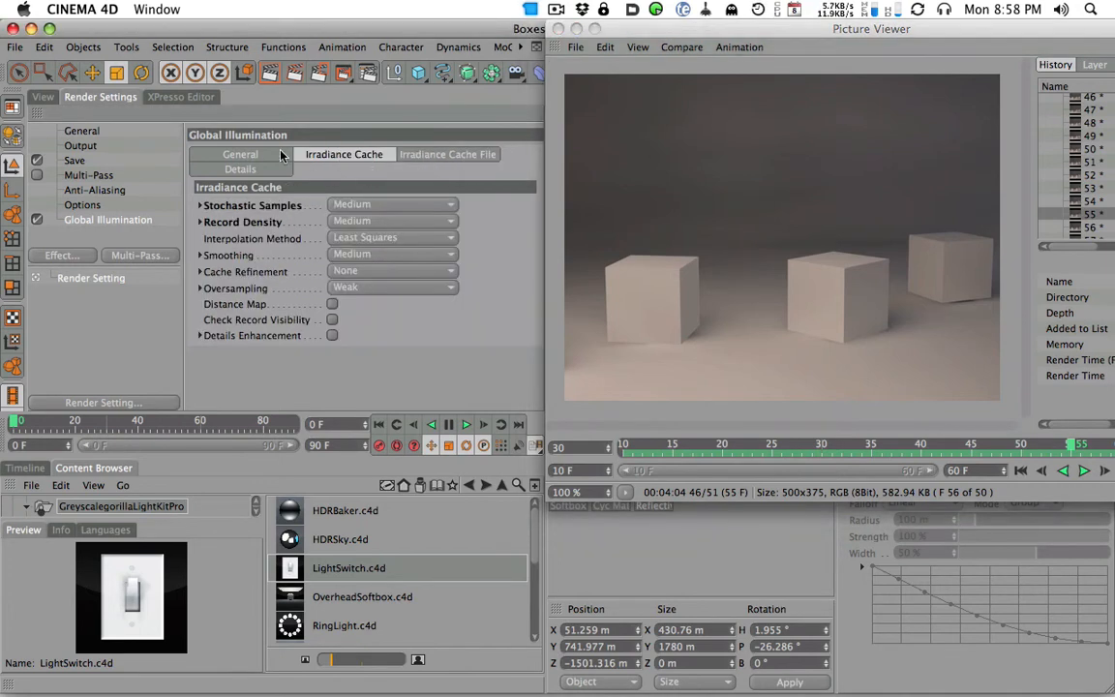
click(237, 155)
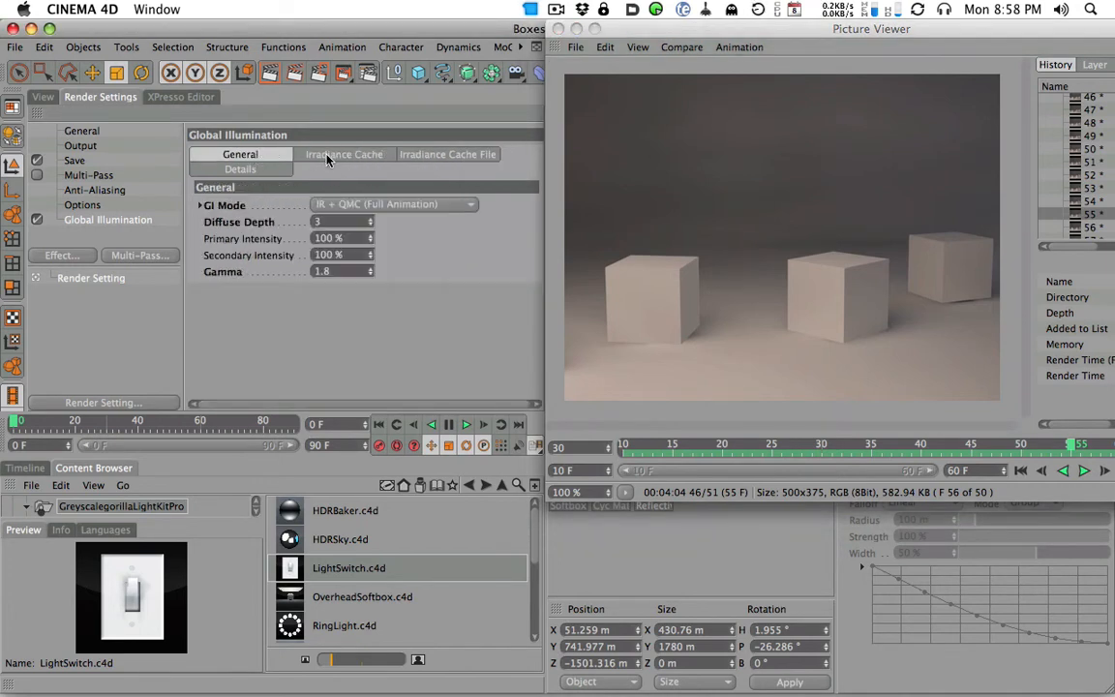
click(325, 157)
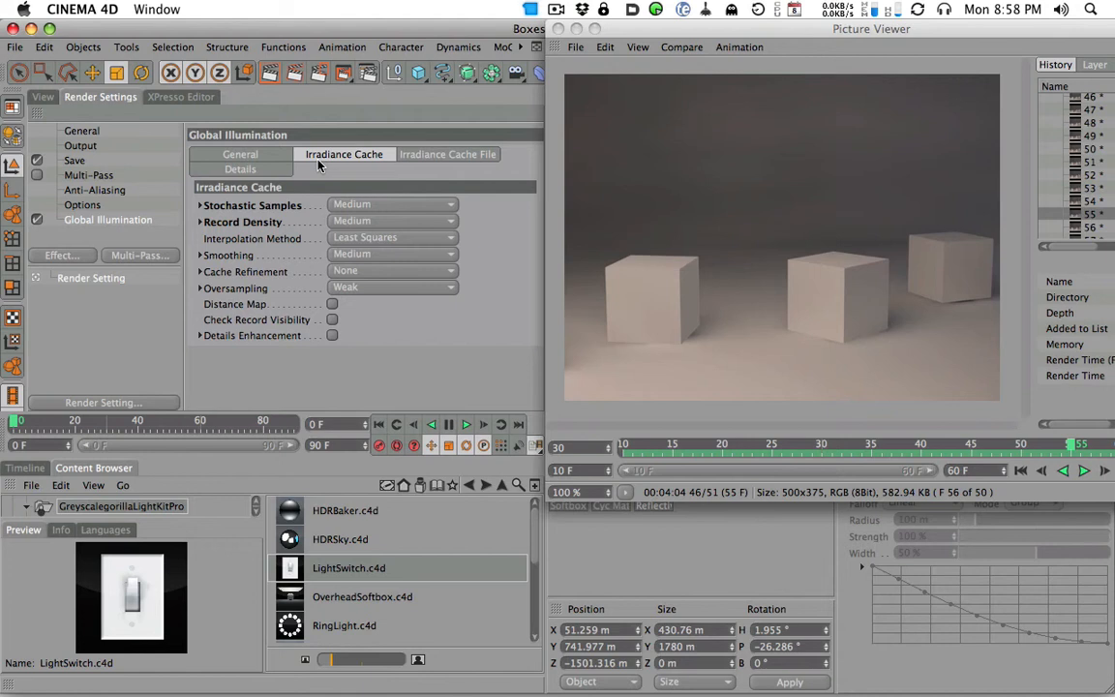
click(242, 155)
click(354, 159)
mouse_move(621, 31)
mouse_down()
mouse_move(717, 8)
mouse_move(627, 8)
mouse_up()
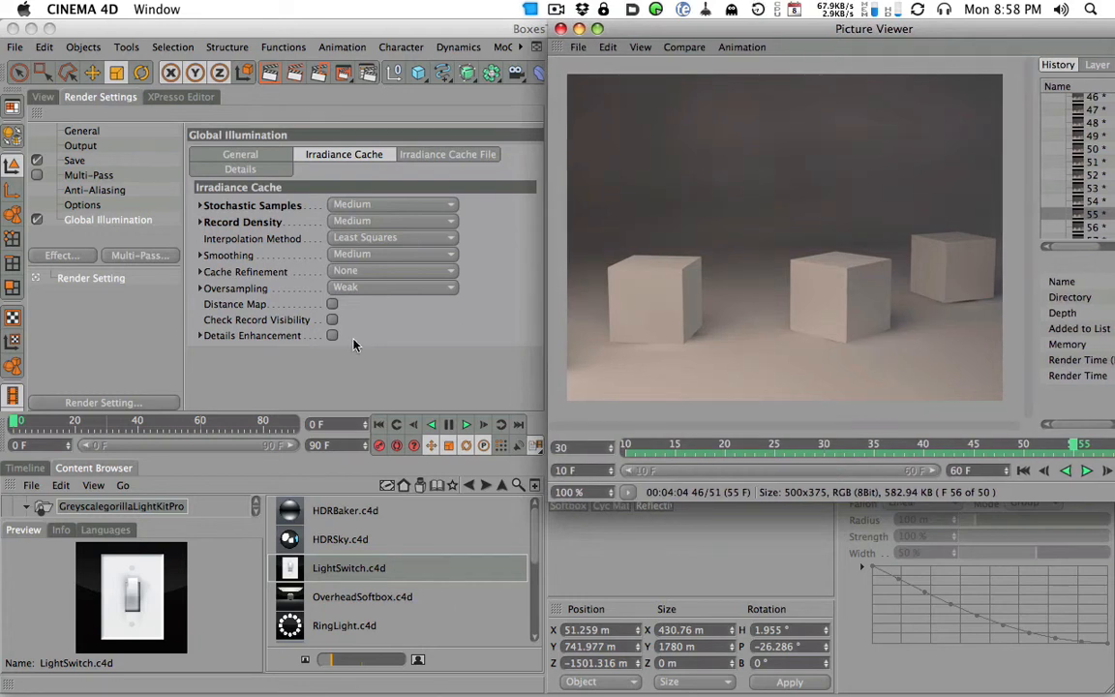
click(320, 23)
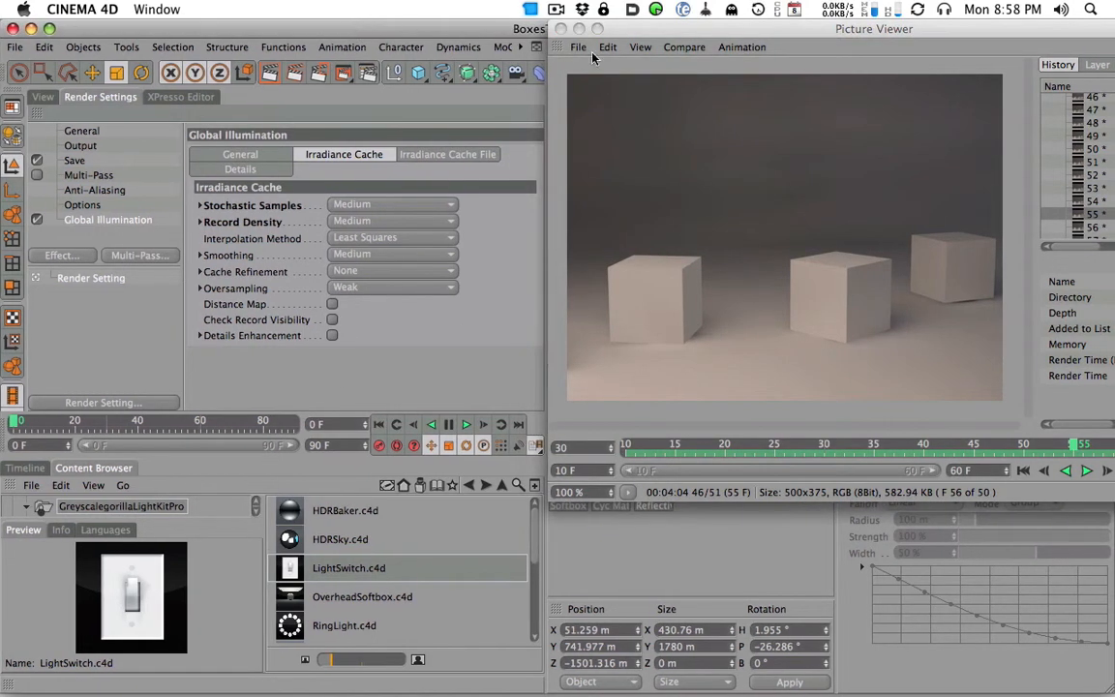
drag(640, 29, 641, 27)
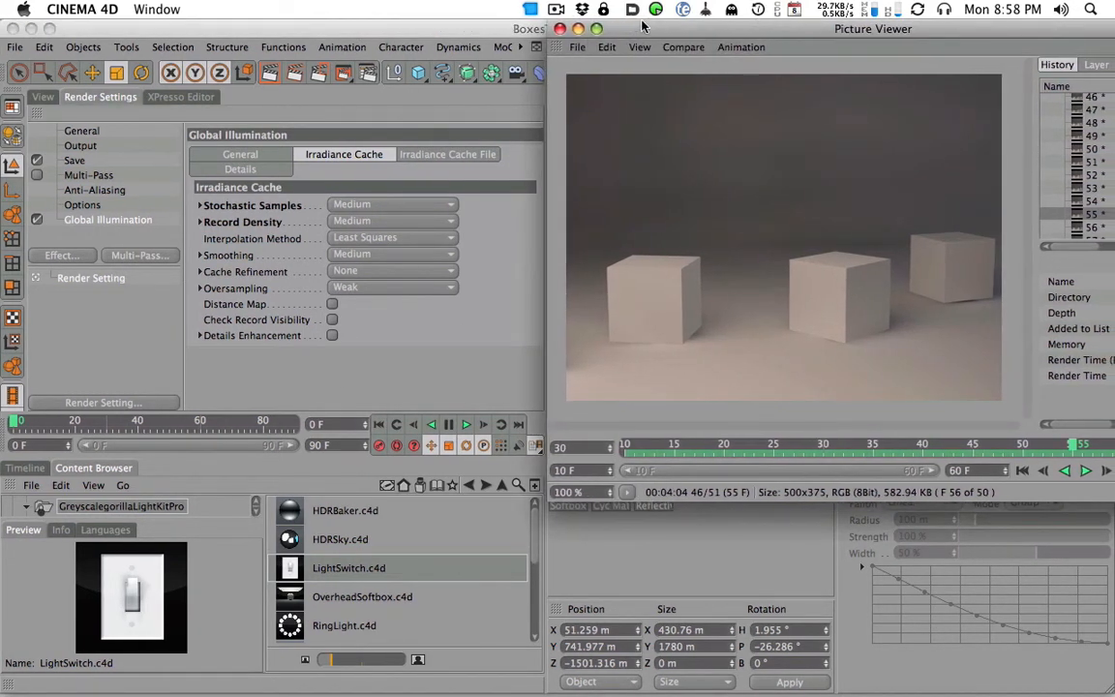
- Examine the available GI modes in the general Global Illumination settings without changing the selected mode
click(252, 154)
click(319, 204)
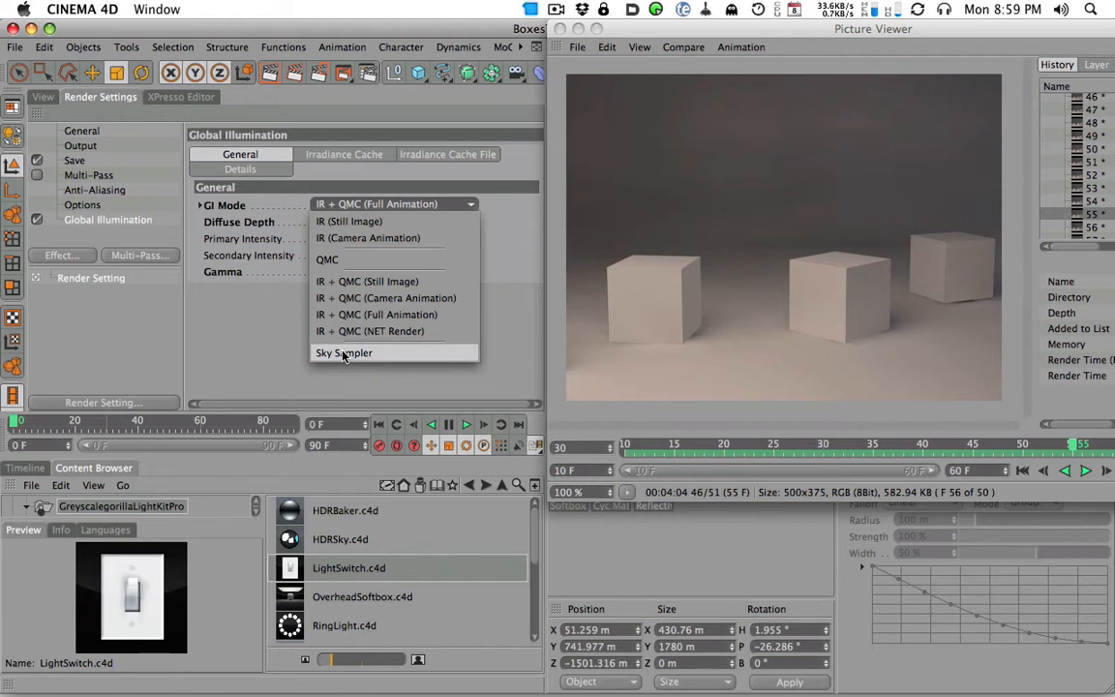
click(257, 362)
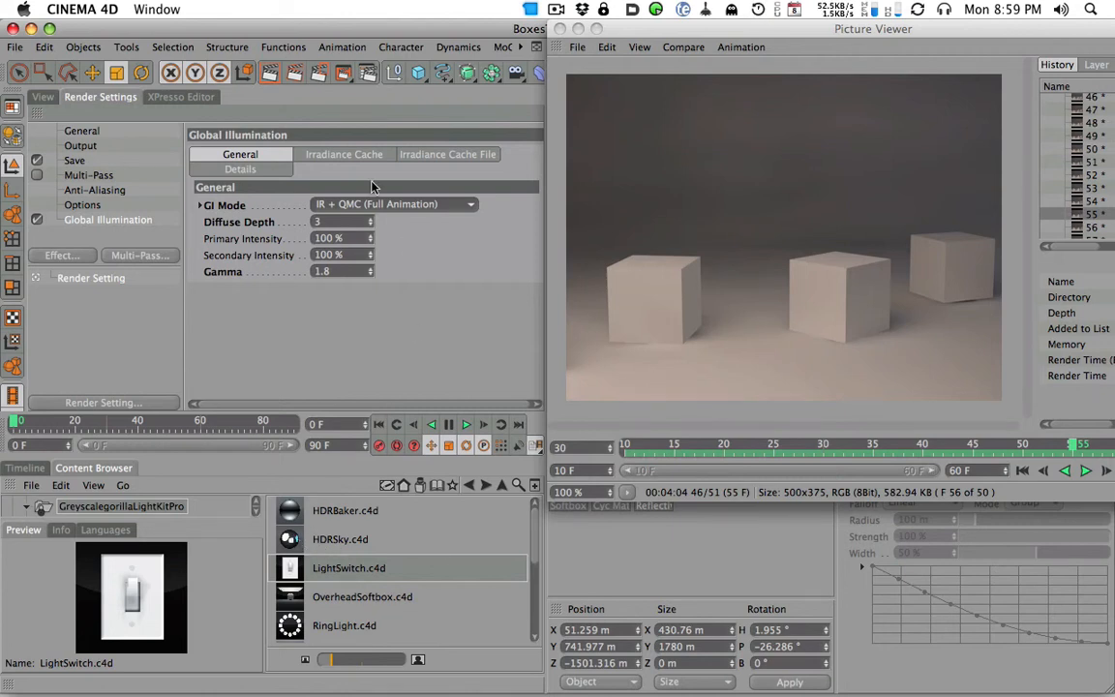
click(332, 156)
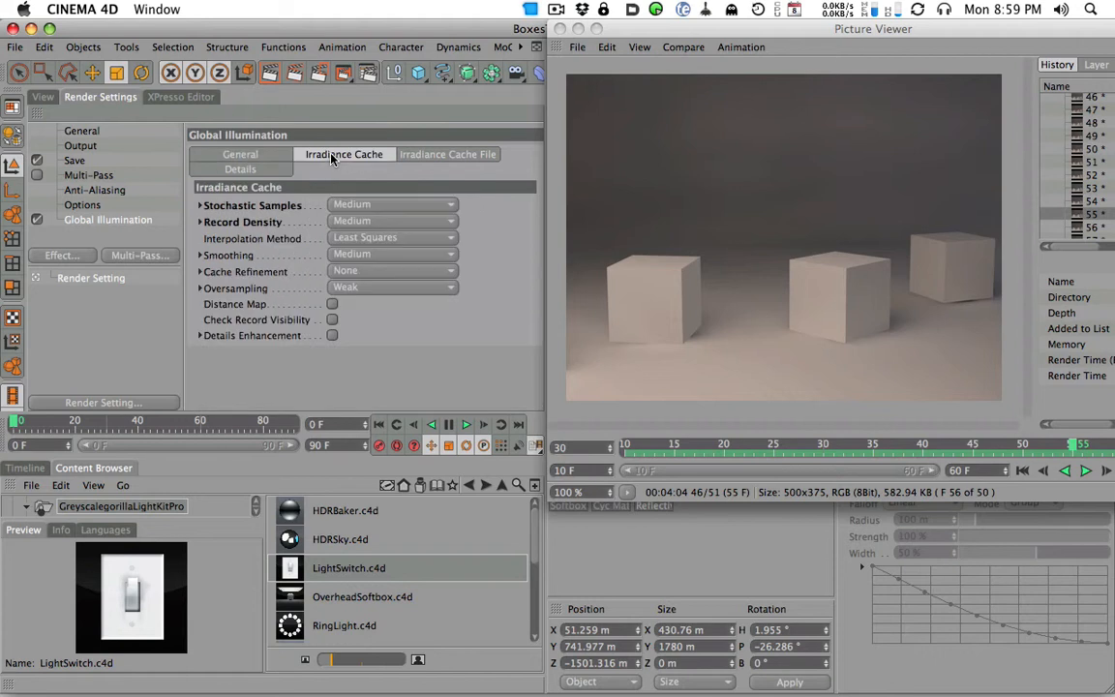
click(242, 155)
click(354, 207)
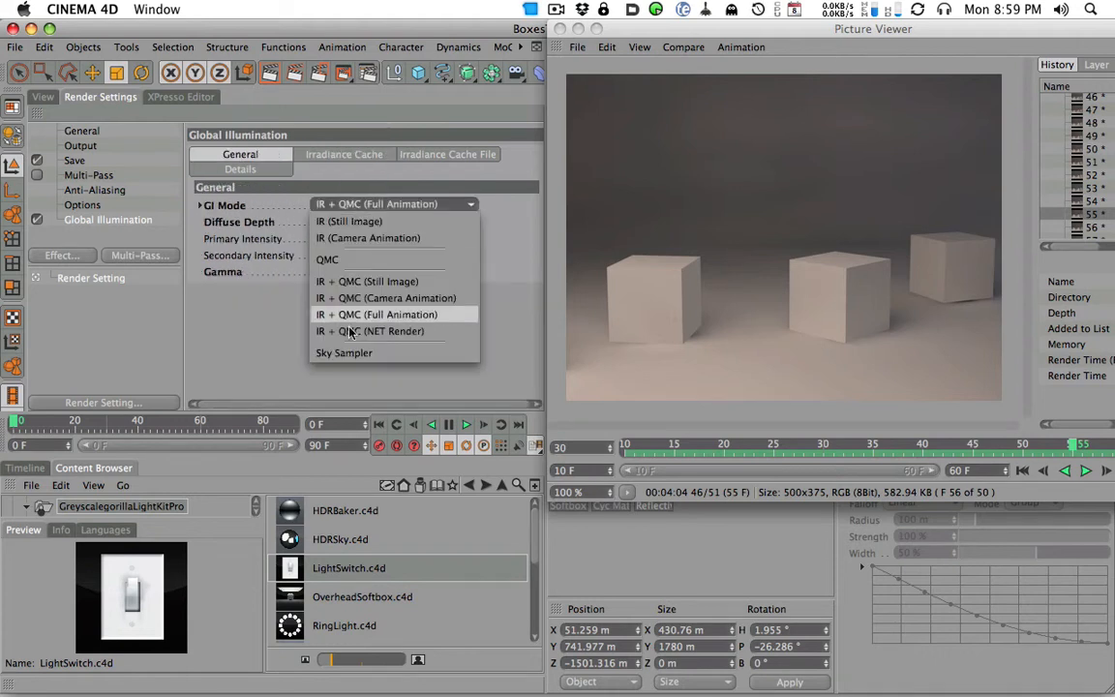
click(266, 357)
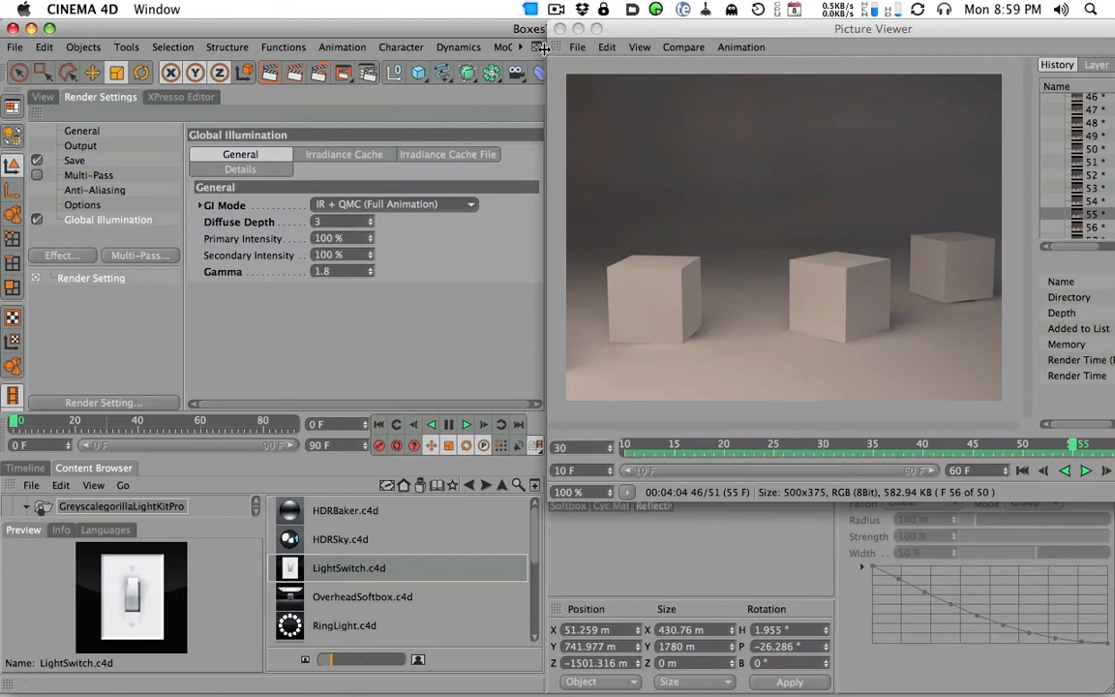
- Return to the scene view of BoxesTest and create a new empty project
click(513, 60)
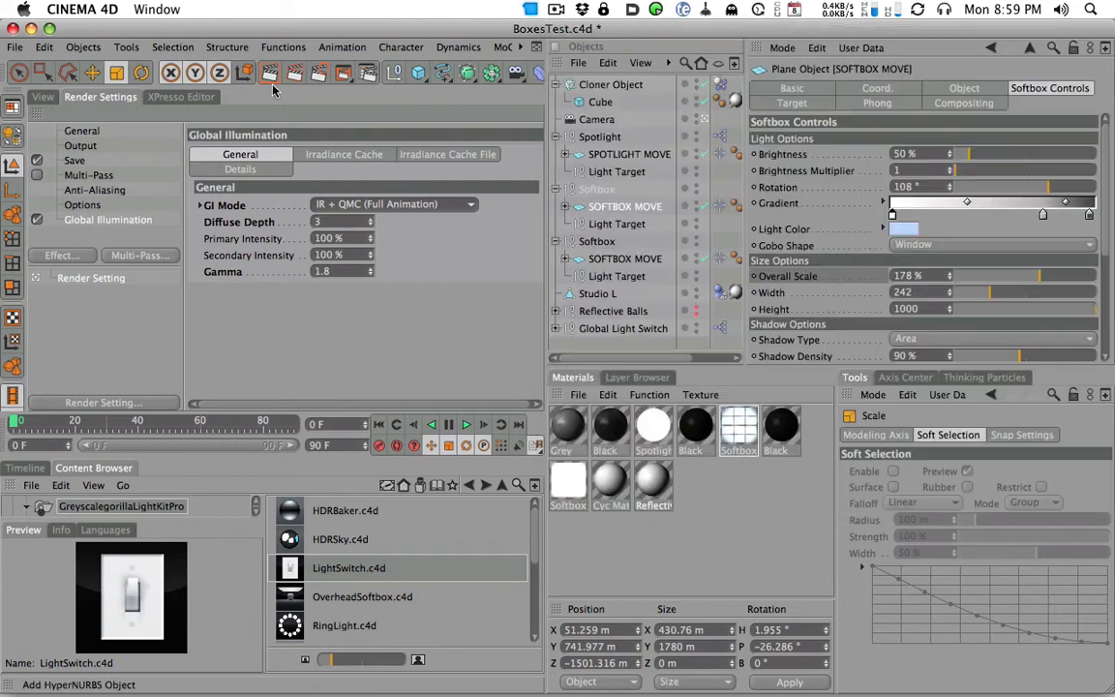
click(49, 99)
key(super+n)
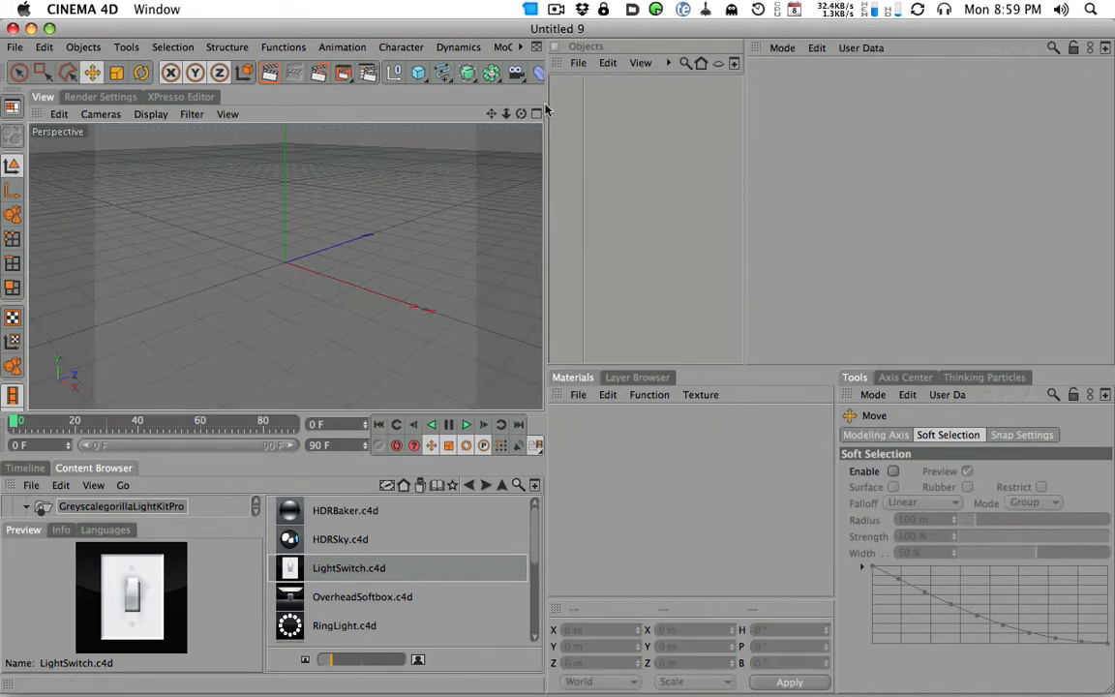
- Add the HDRSky preset, load ThreeSoftboxthingReflection.hdr from the Desktop as its HDR file, and look around the sky
double_click(339, 539)
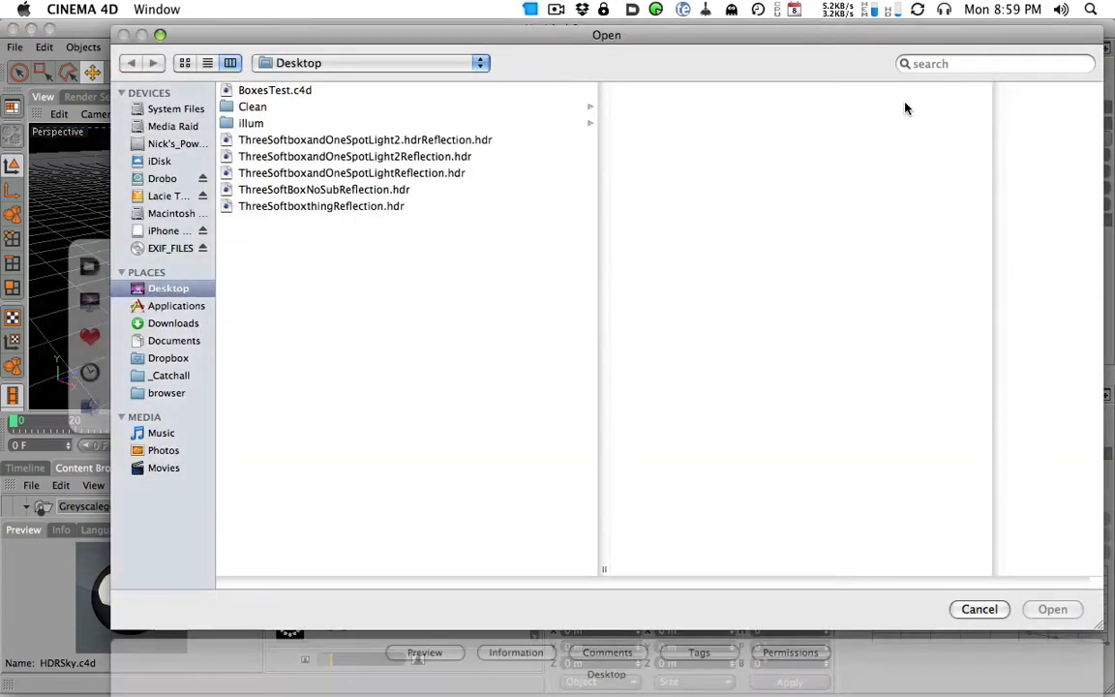
click(319, 206)
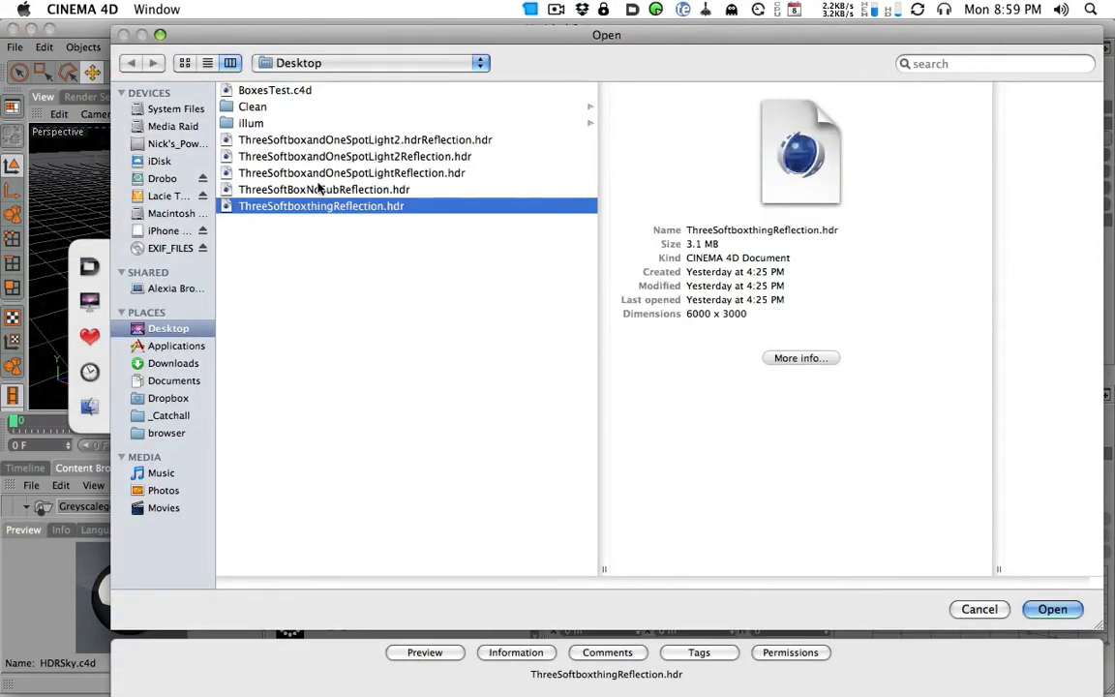
click(1063, 607)
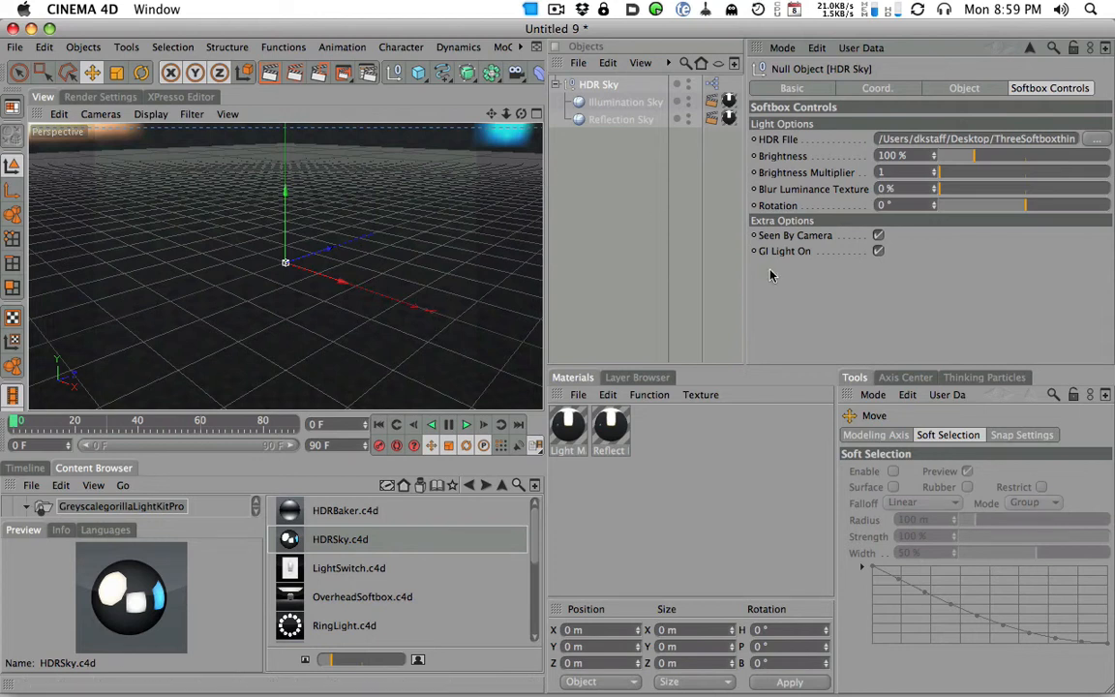
click(608, 145)
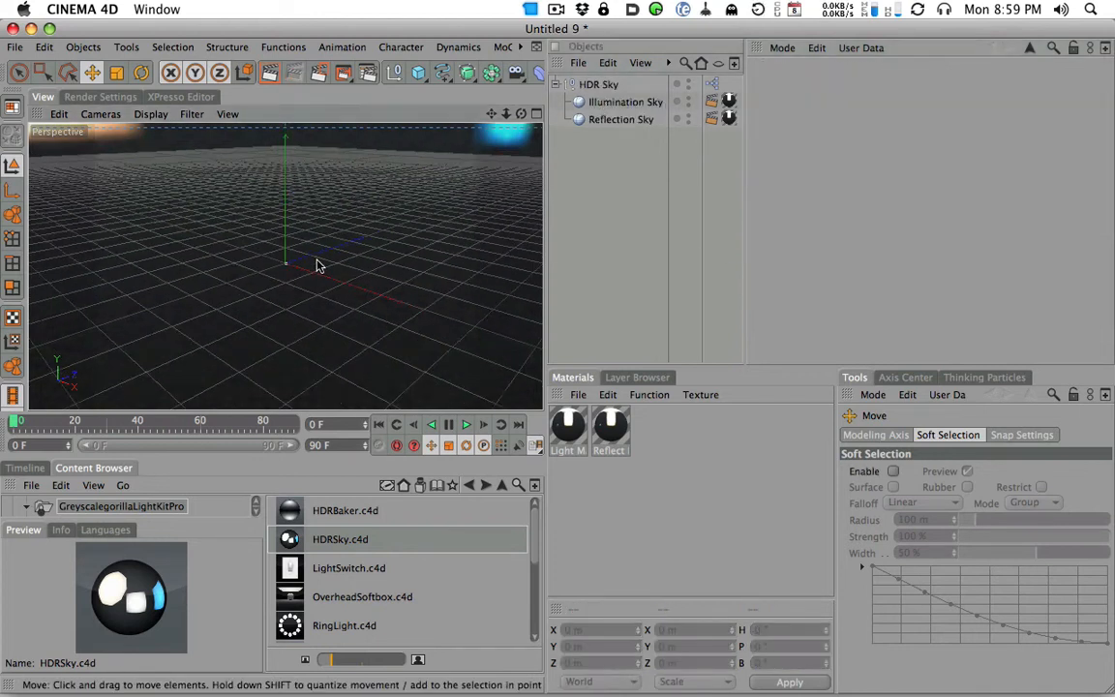
alt+drag(389, 201, 450, 214)
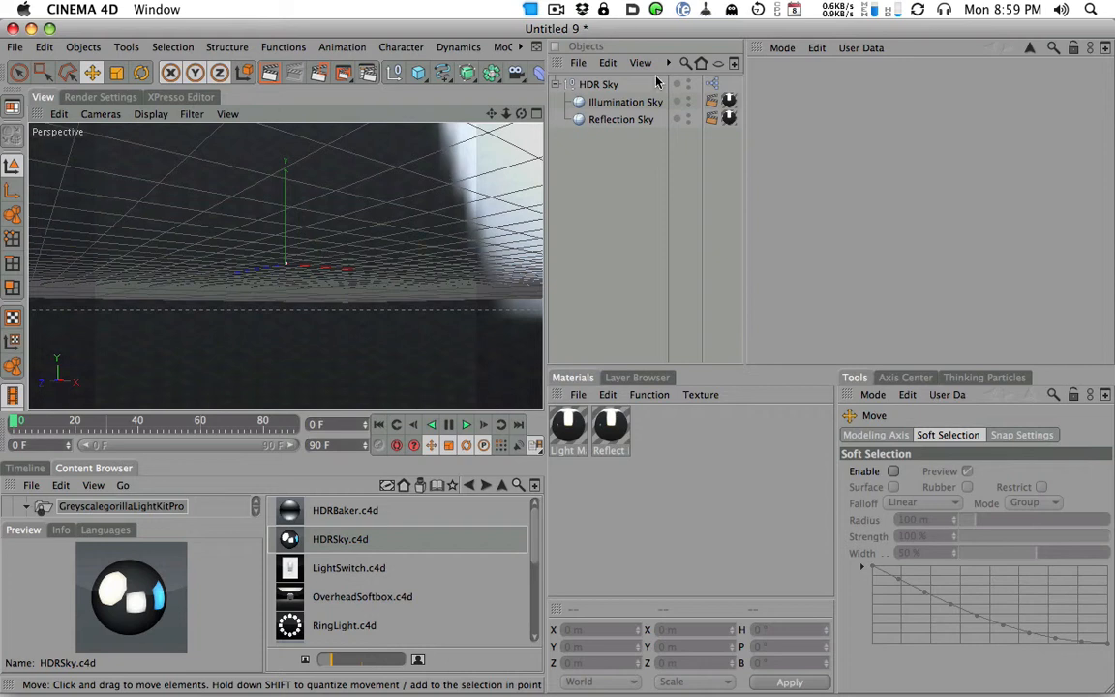
alt+drag(418, 225, 490, 142)
- Copy the three text objects from the Untitled 4 project and paste them into the Untitled 9 project
click(520, 50)
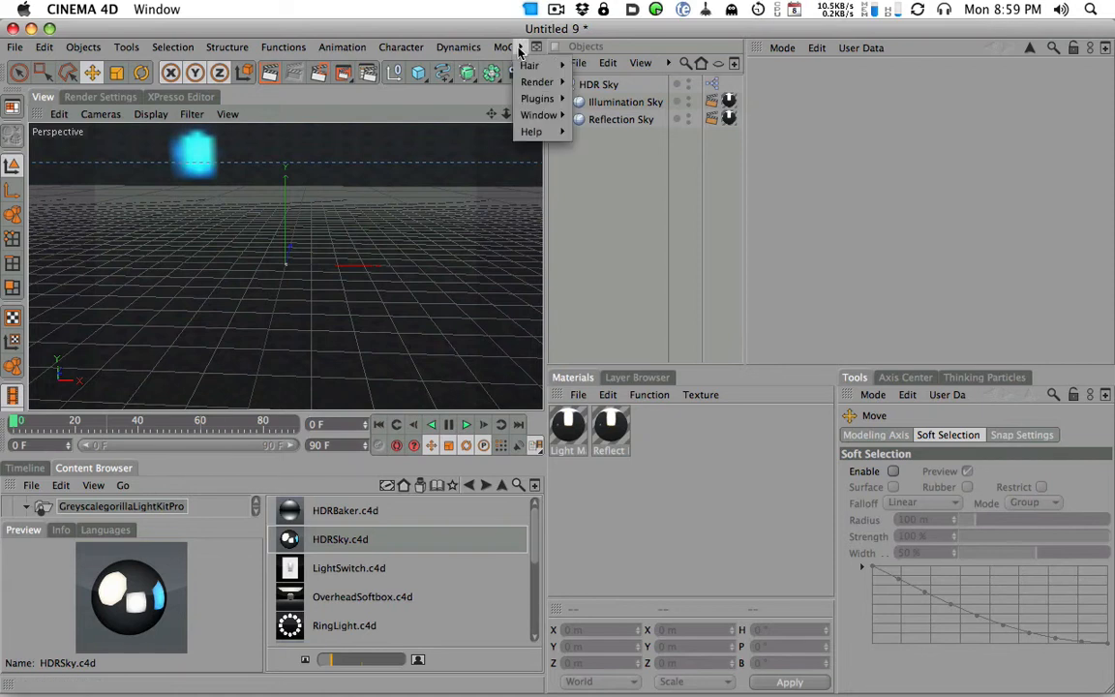
mouse_move(540, 114)
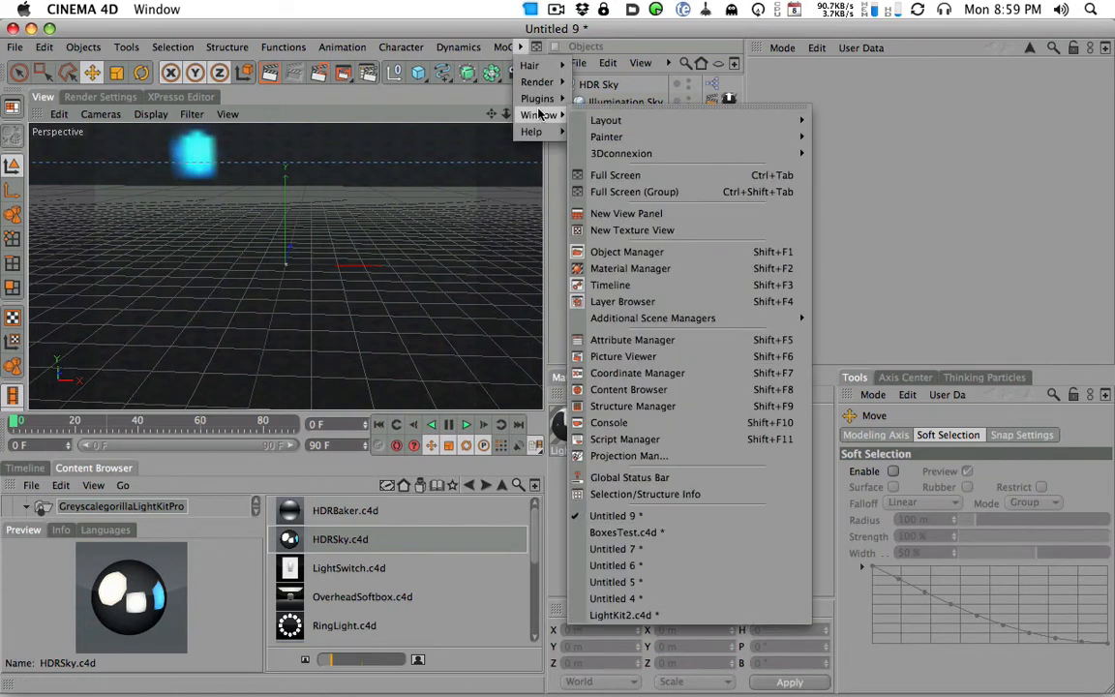
click(666, 598)
click(592, 120)
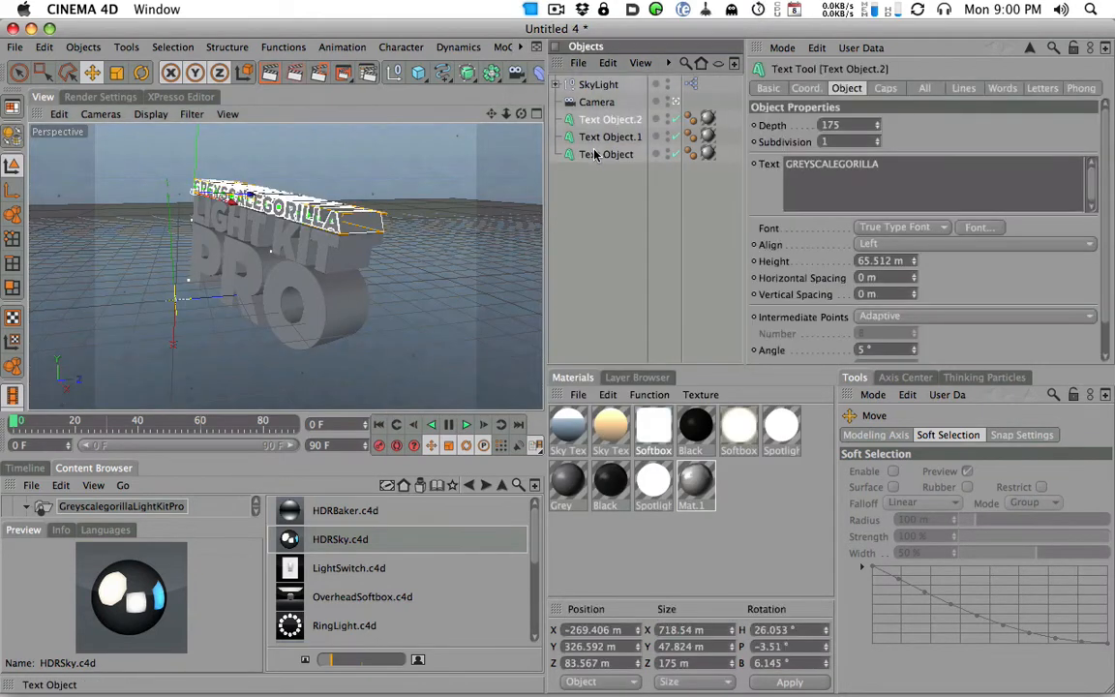
shift+click(602, 154)
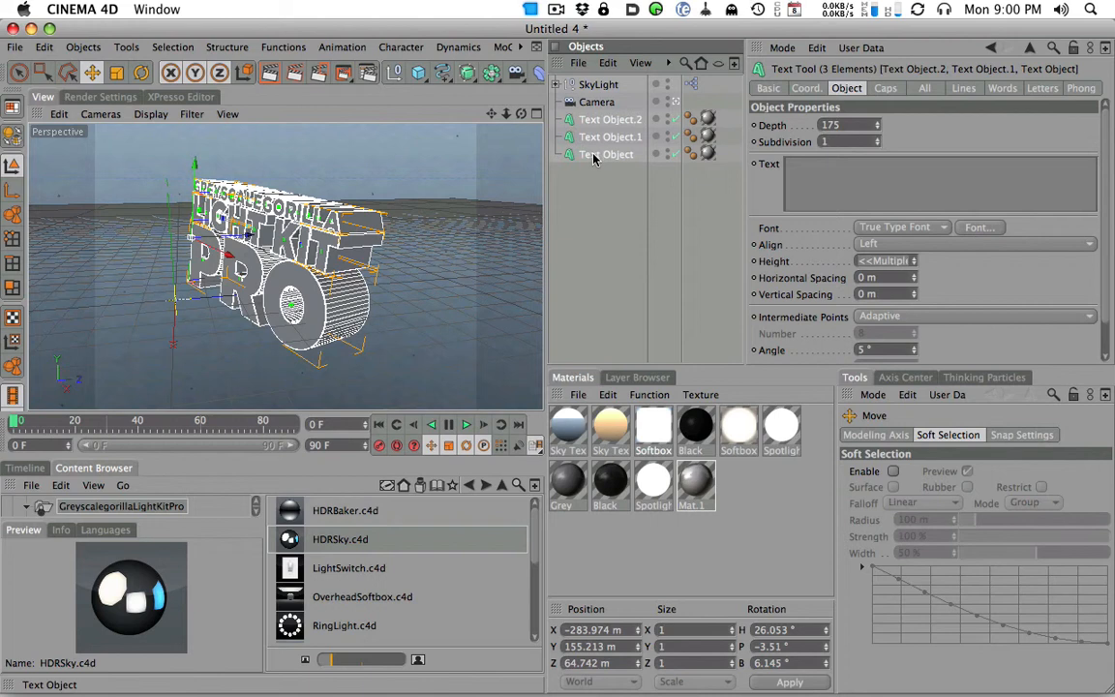
click(518, 47)
mouse_move(539, 114)
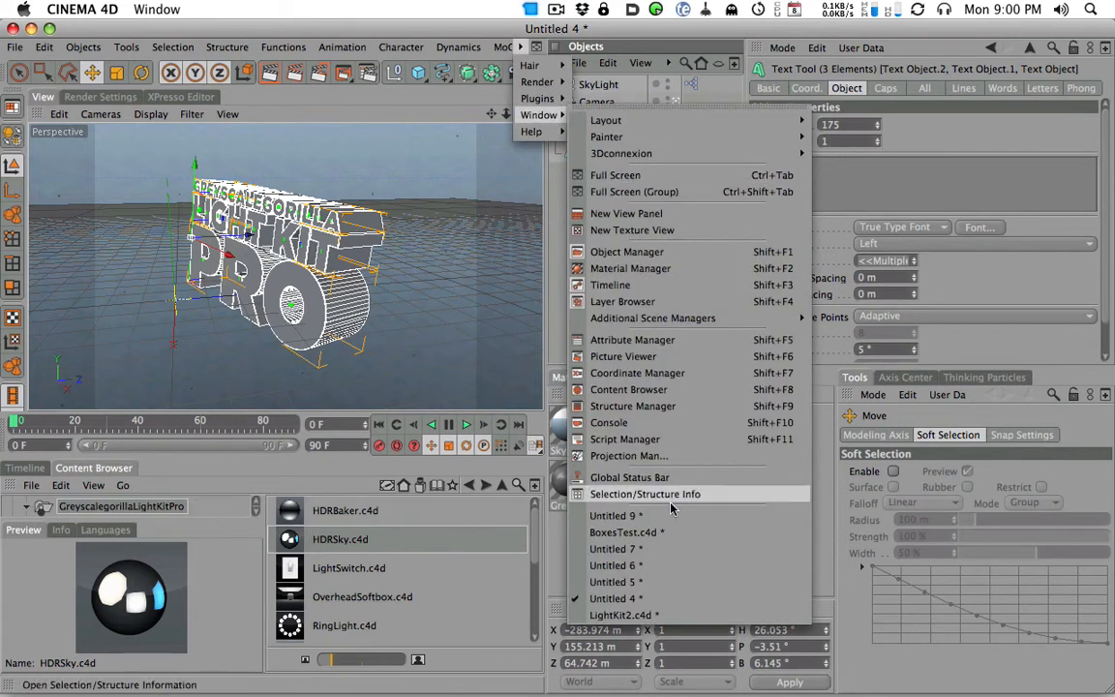
click(615, 515)
- Frame the pasted text in the perspective view and render the active view
alt+right_drag(433, 224, 675, 196)
alt+middle_drag(352, 222, 418, 296)
alt+drag(375, 219, 425, 250)
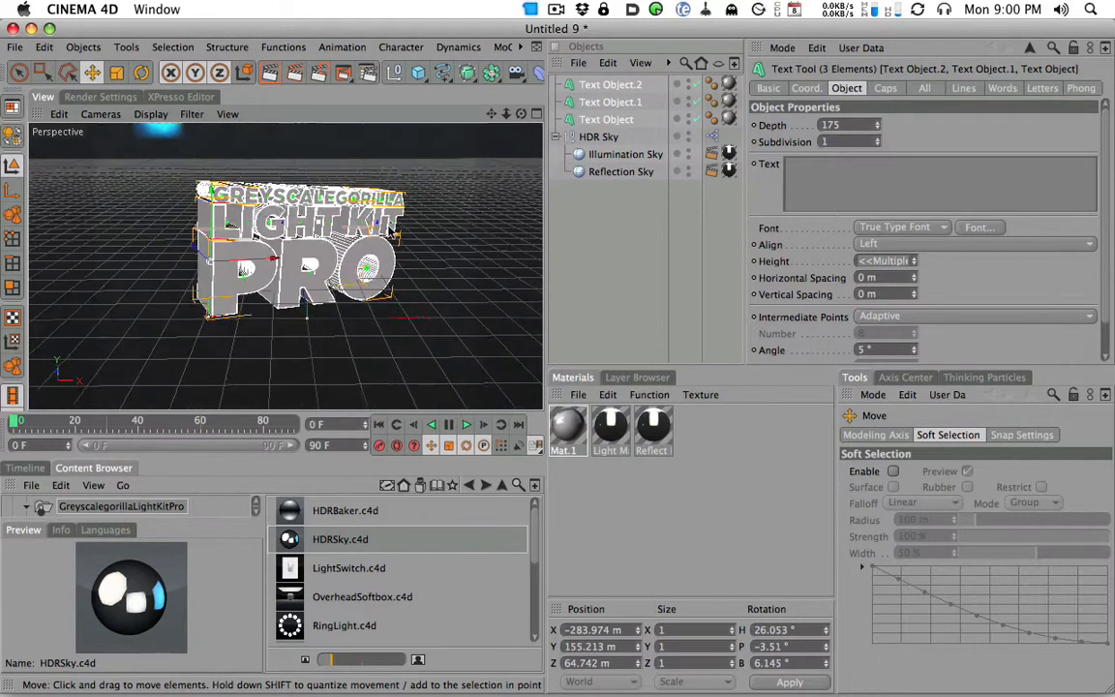
alt+right_drag(443, 256, 623, 266)
alt+middle_drag(401, 284, 398, 295)
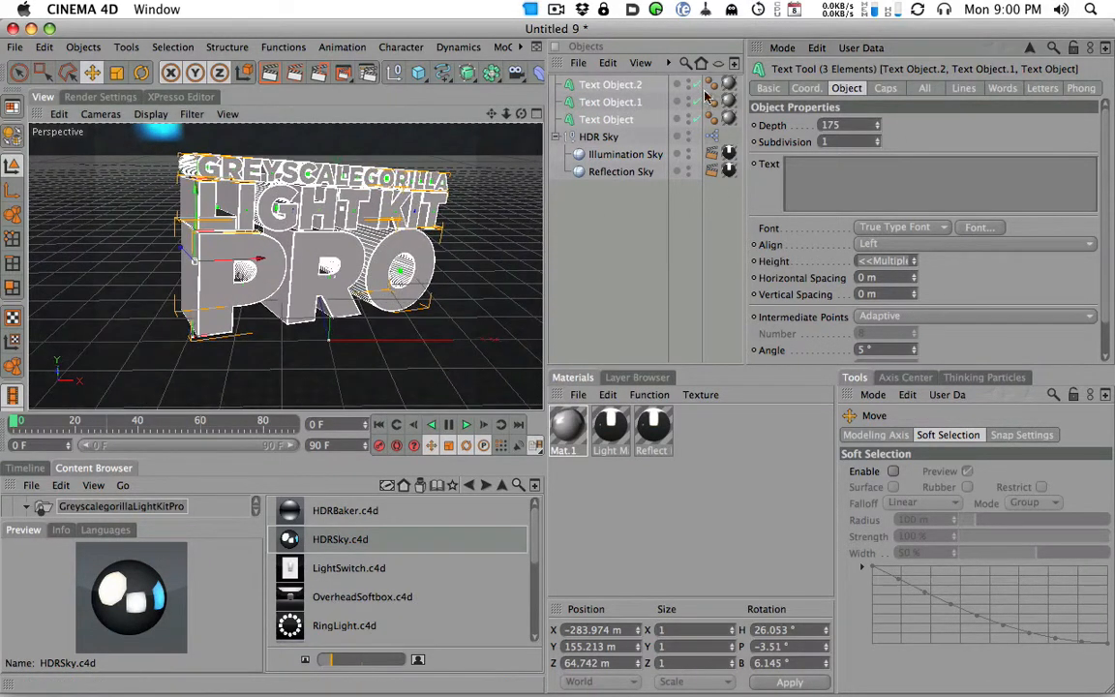
click(269, 74)
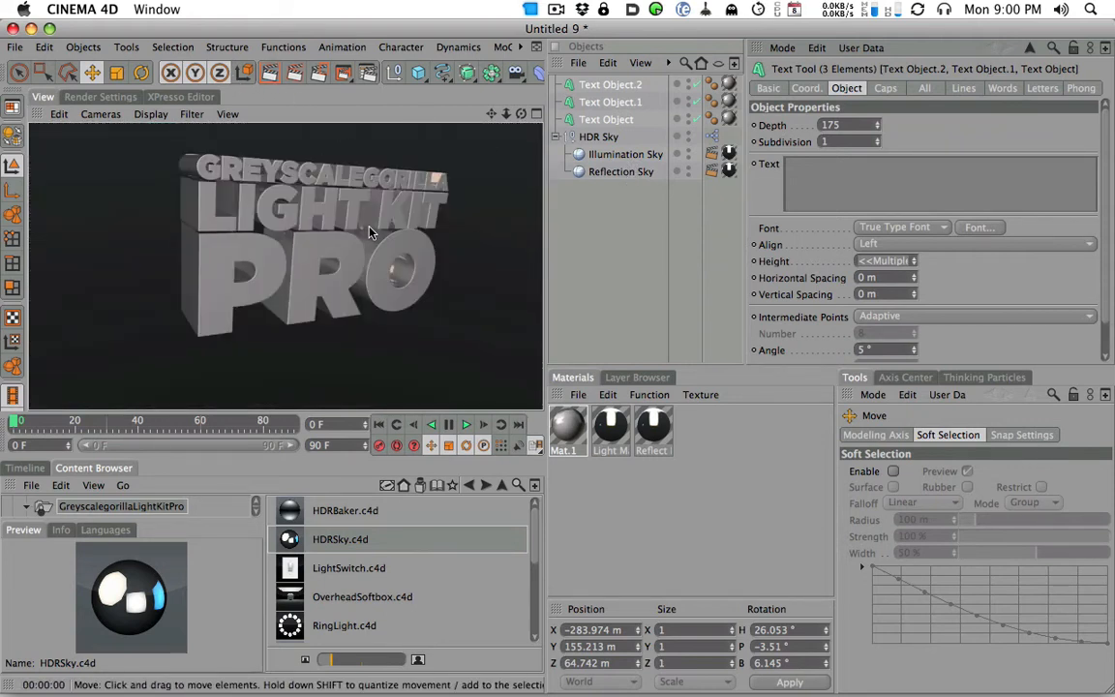
- Add the Global Illumination render effect, set its GI mode to Sky Sampler, and render the view
click(102, 96)
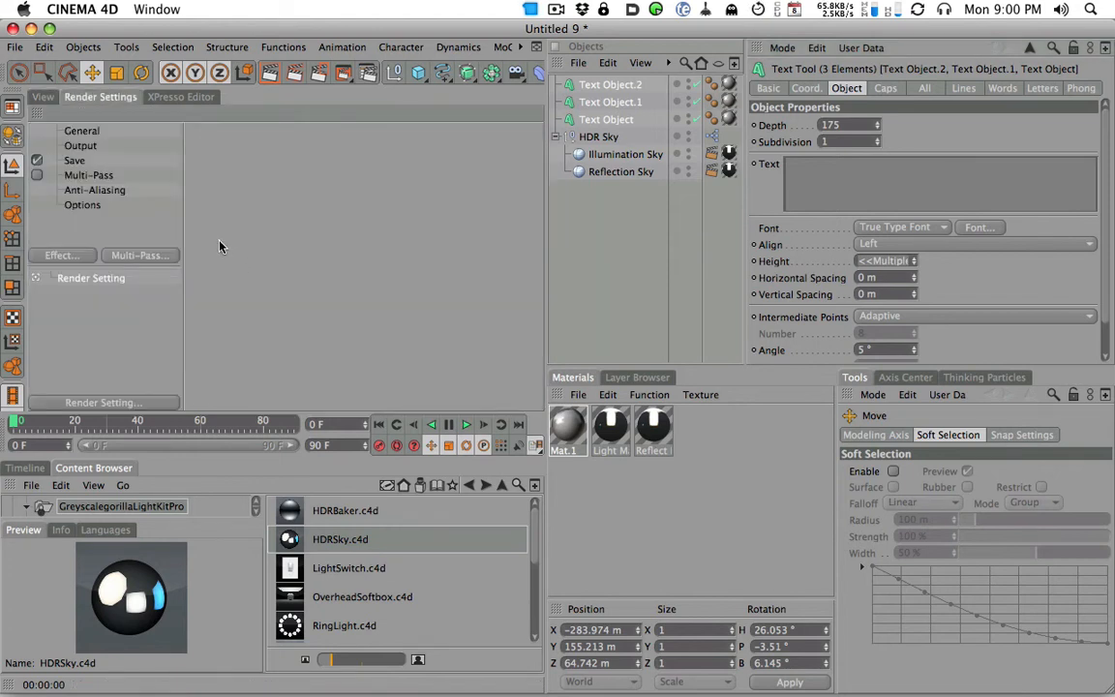
click(62, 254)
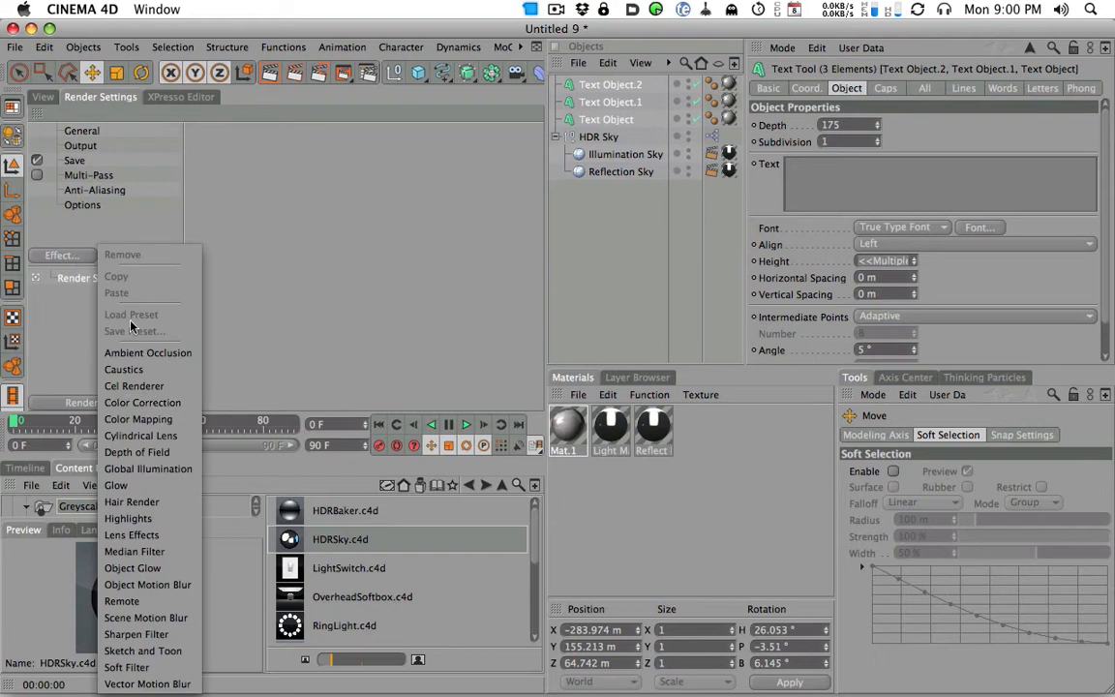
click(145, 392)
click(348, 204)
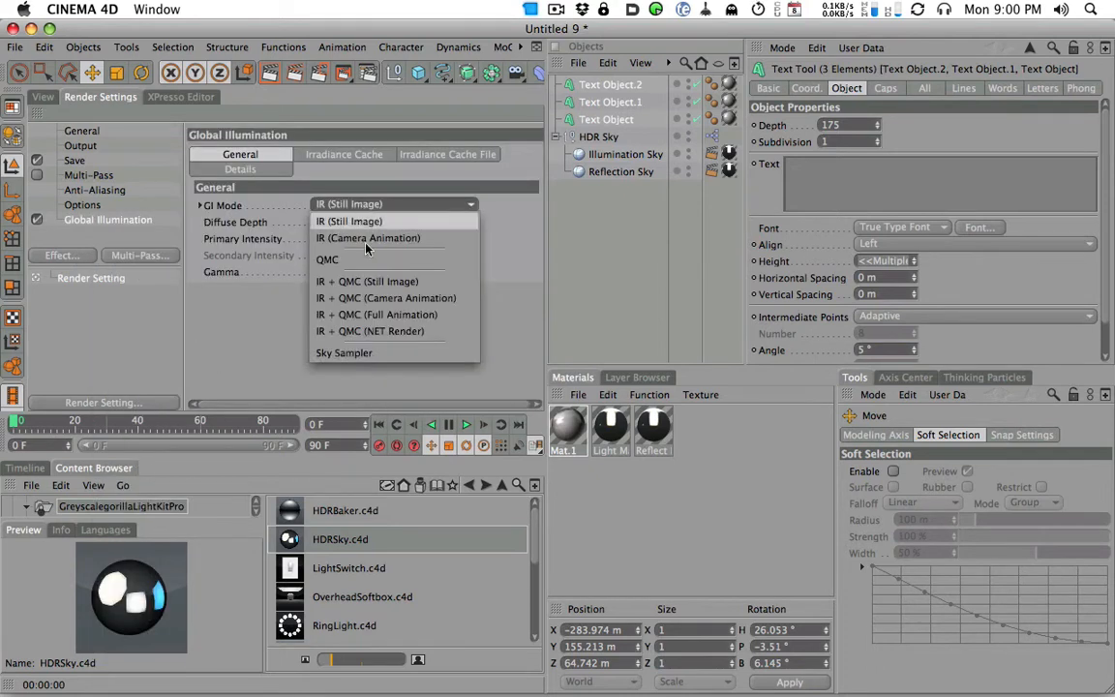
click(353, 348)
click(58, 98)
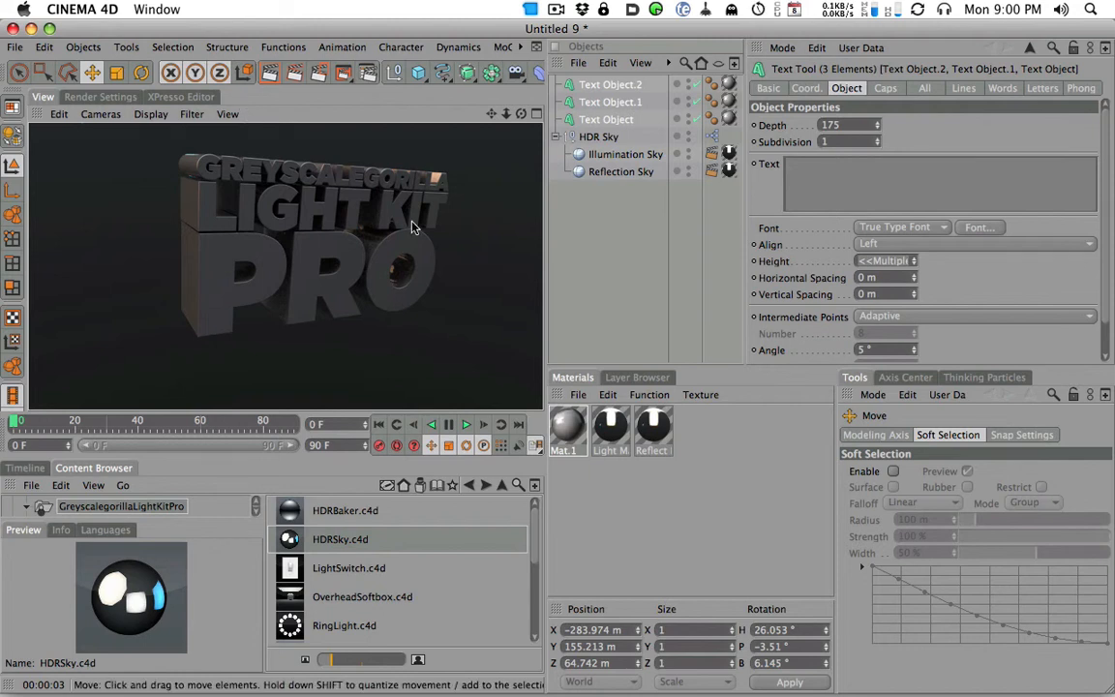
- Inspect the rendered text from a more sideways, closer angle and check the Sky Sampler settings
alt+drag(391, 241, 203, 268)
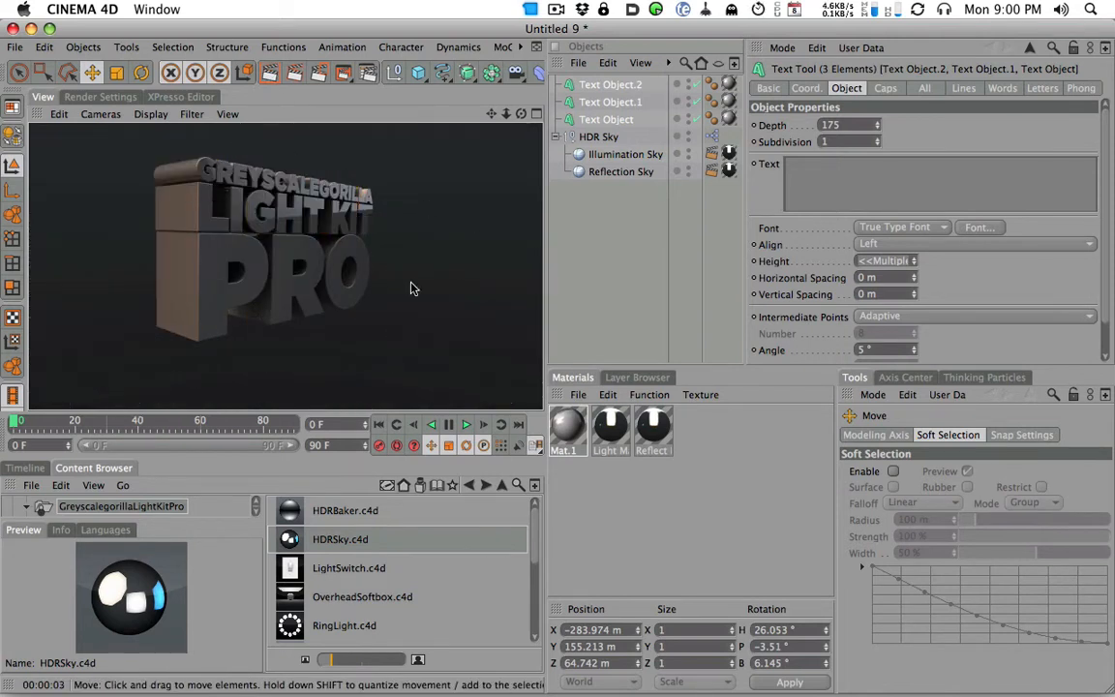
mouse_move(373, 279)
alt+mouse_down()
mouse_move(403, 293)
mouse_move(403, 268)
mouse_move(389, 272)
alt+mouse_up()
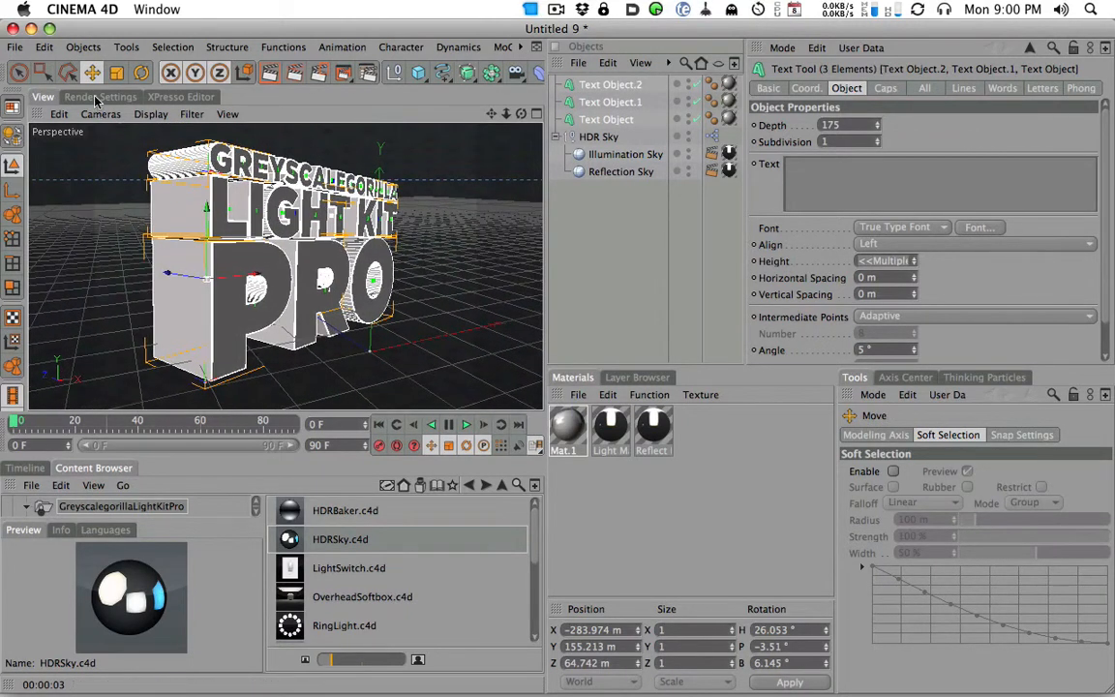
click(92, 97)
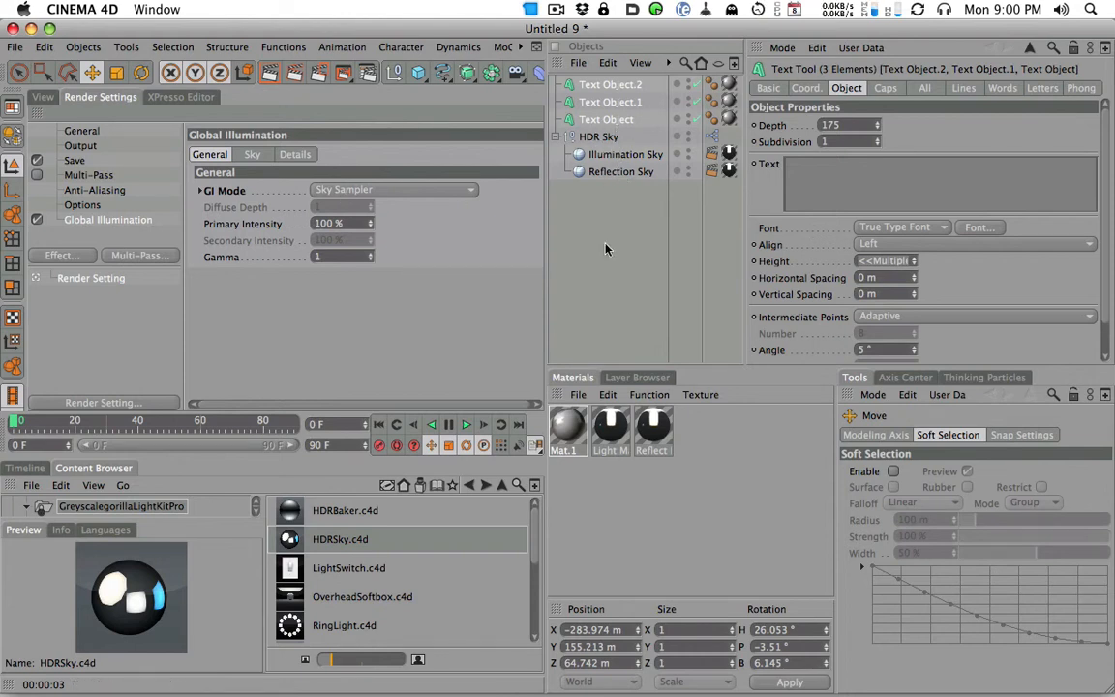
click(48, 97)
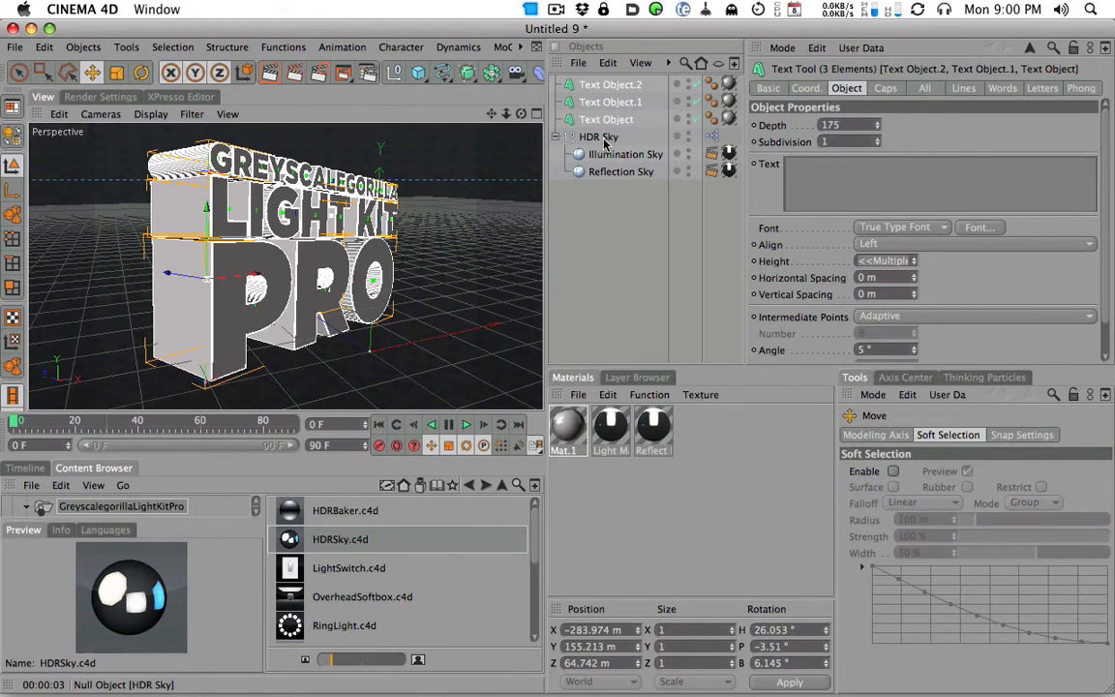
- Set the HDR Sky's brightness to 254 % and rotation to -64°, and render a closer view of the text
click(600, 137)
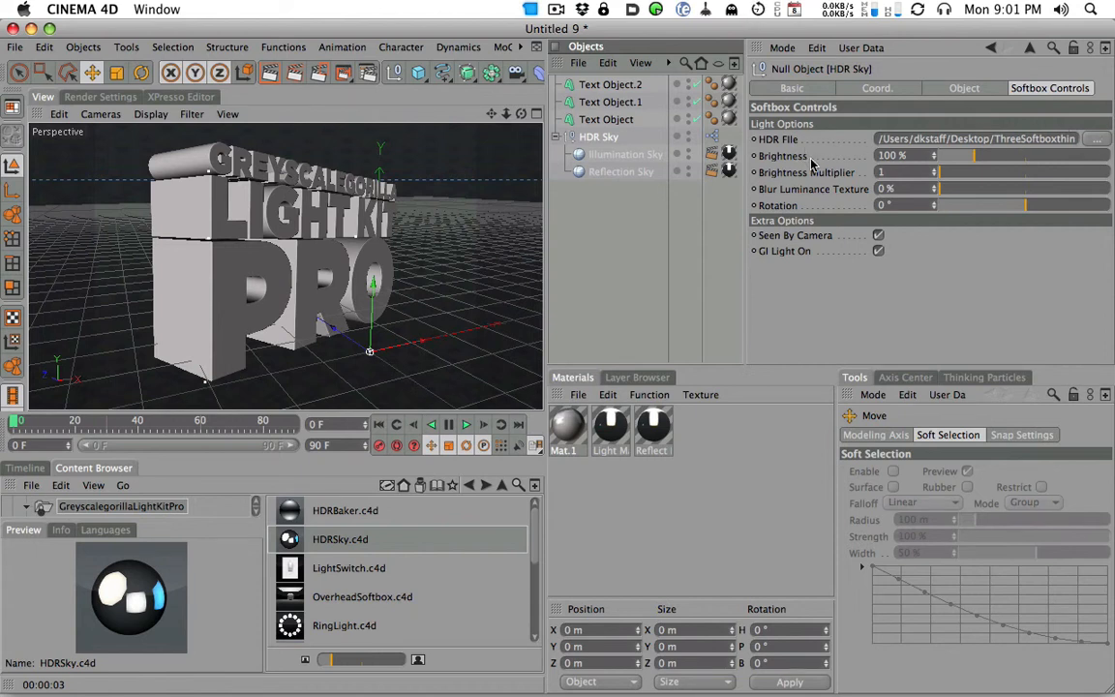
drag(973, 158, 1029, 167)
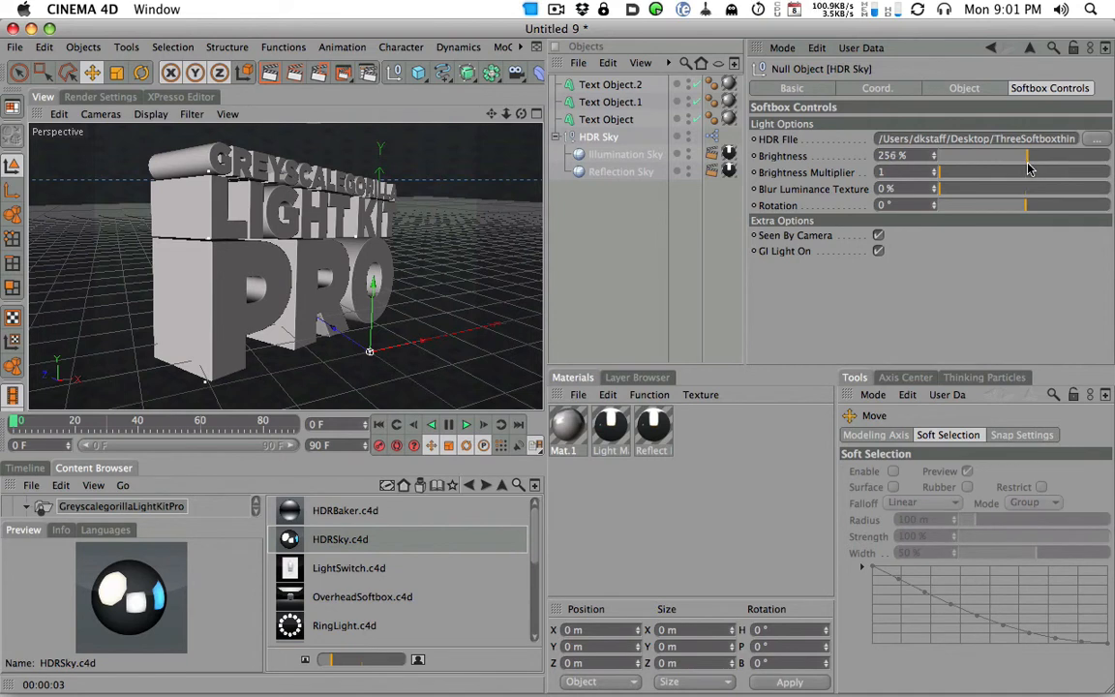
mouse_move(1018, 209)
mouse_down()
mouse_move(991, 207)
mouse_move(1020, 207)
mouse_move(1010, 207)
mouse_up()
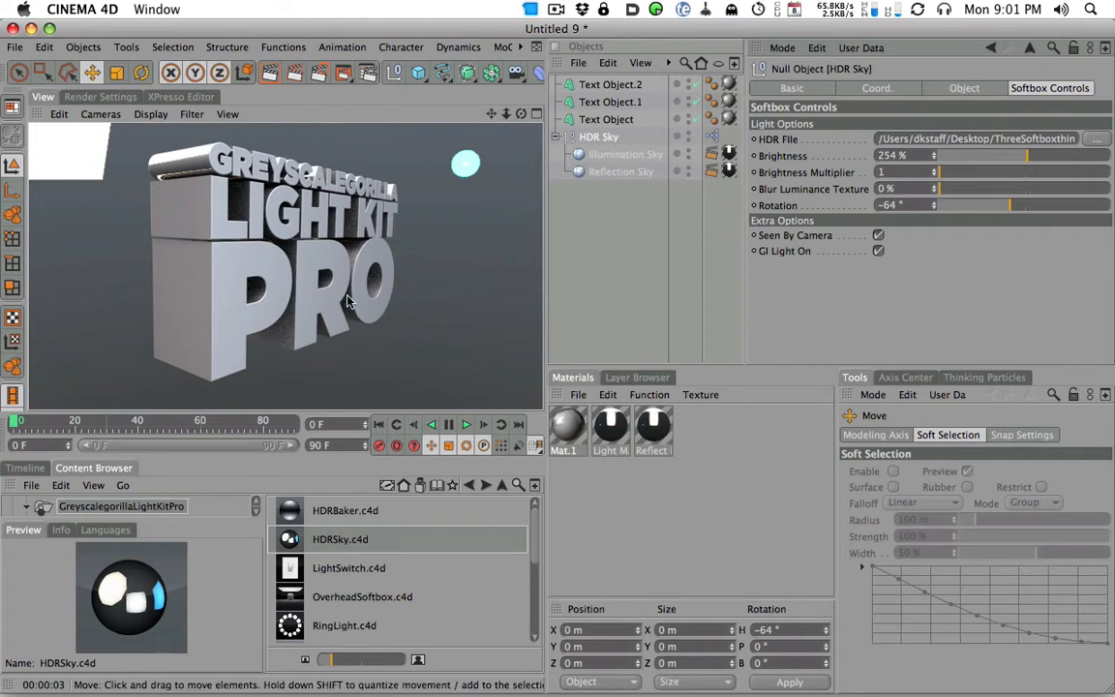
alt+right_drag(360, 304, 449, 262)
click(272, 78)
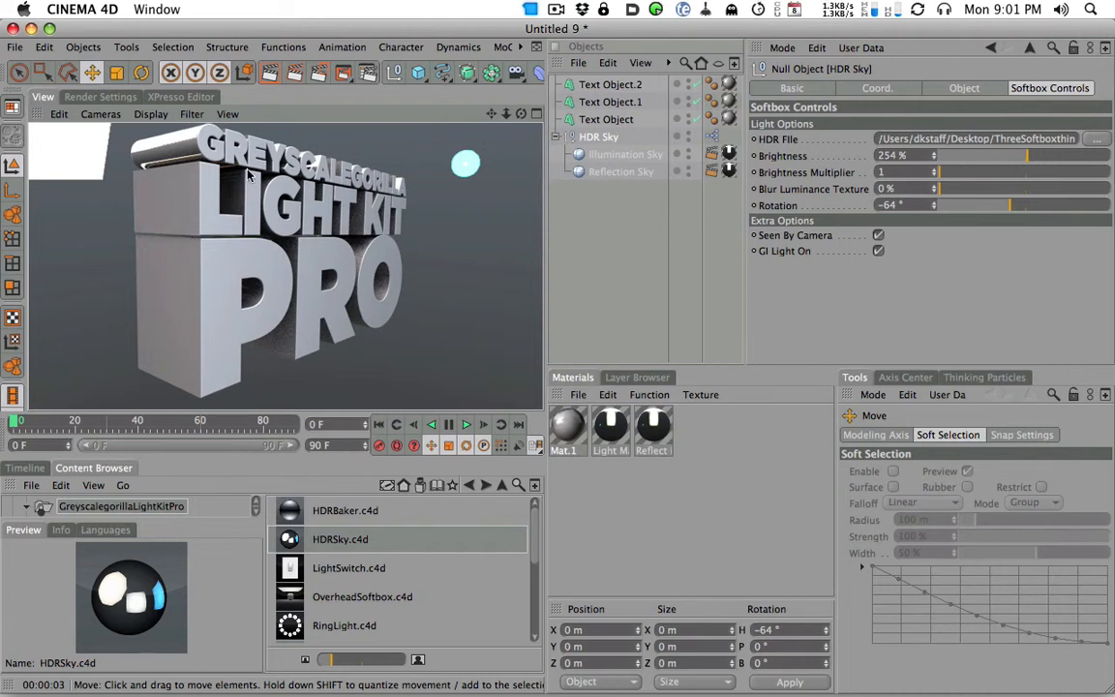
- Set the Global Illumination sky samples to 126 and render the view
click(101, 96)
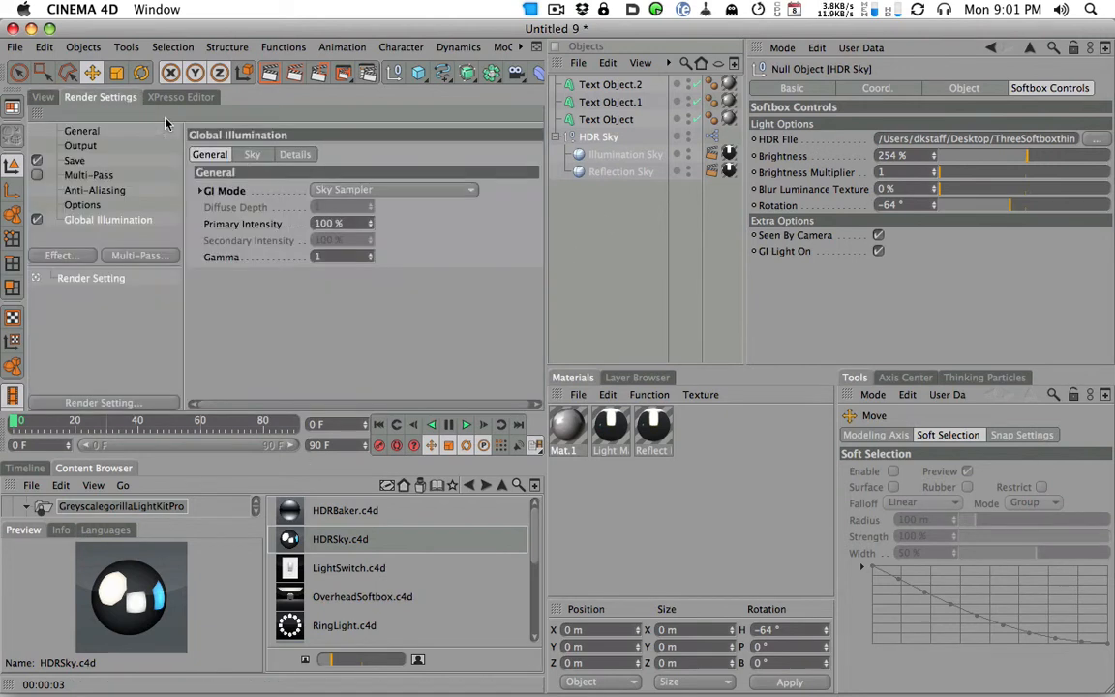
click(252, 154)
drag(311, 196, 334, 148)
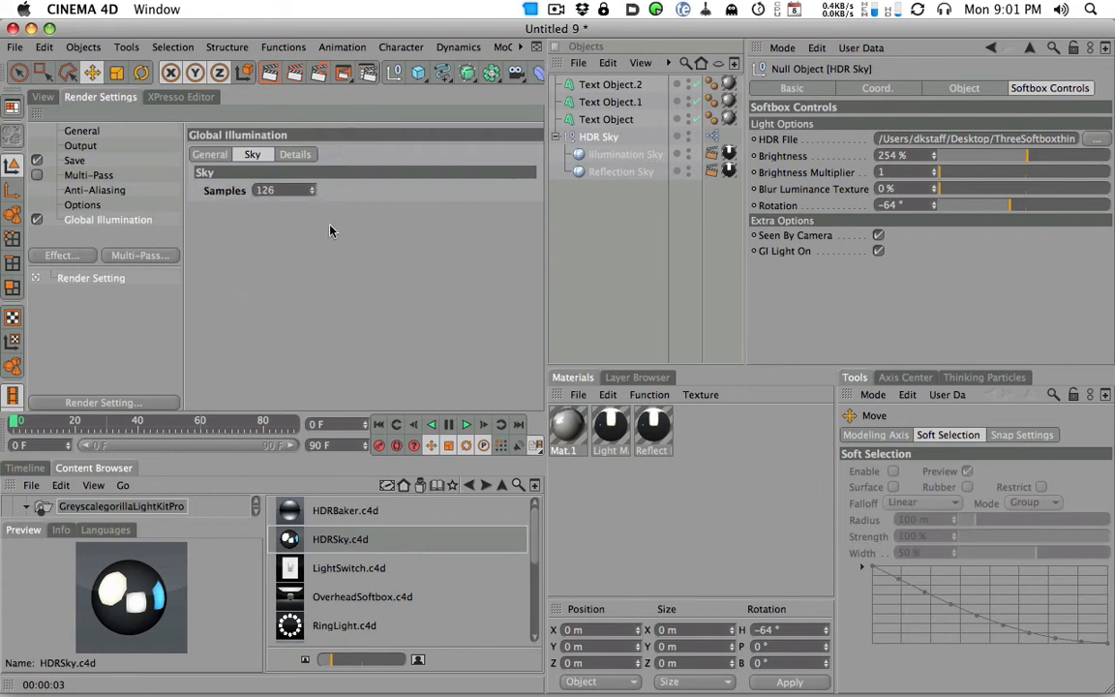
click(43, 97)
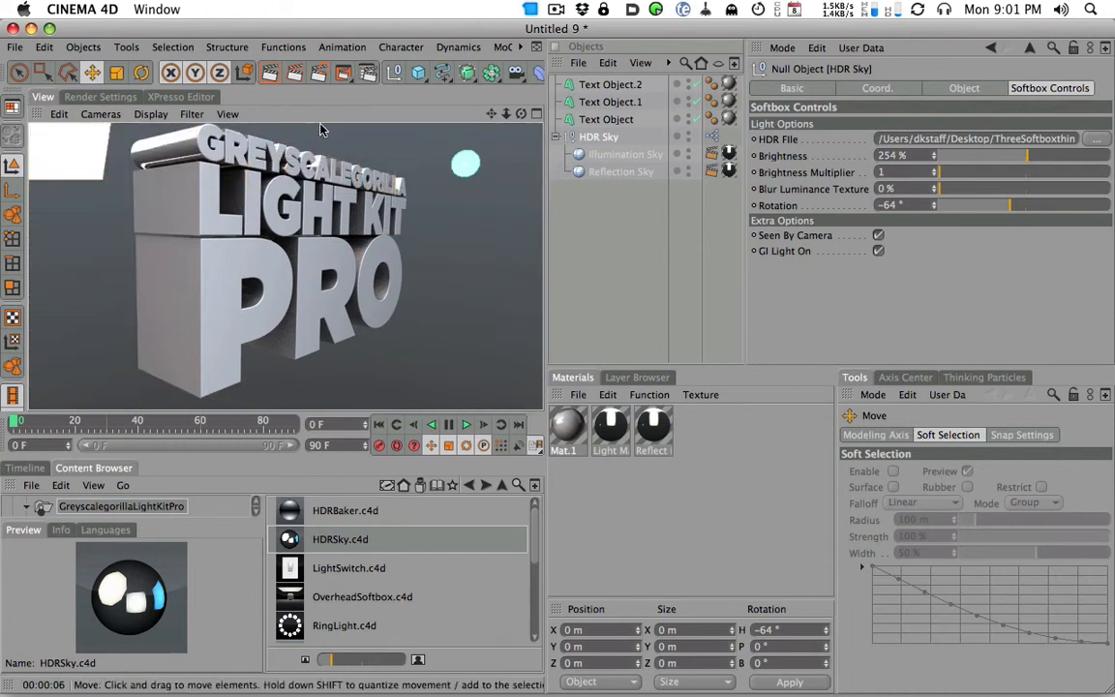
- Raise the Global Illumination sky samples to 176 and render the text from farther back
click(107, 97)
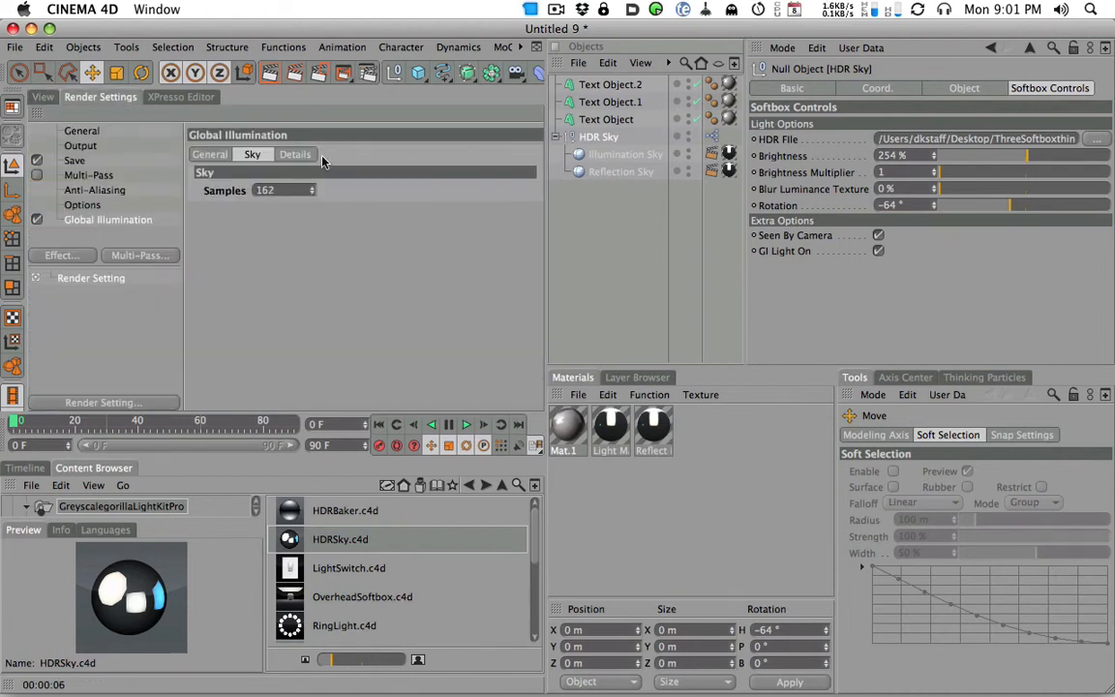
click(45, 97)
click(265, 77)
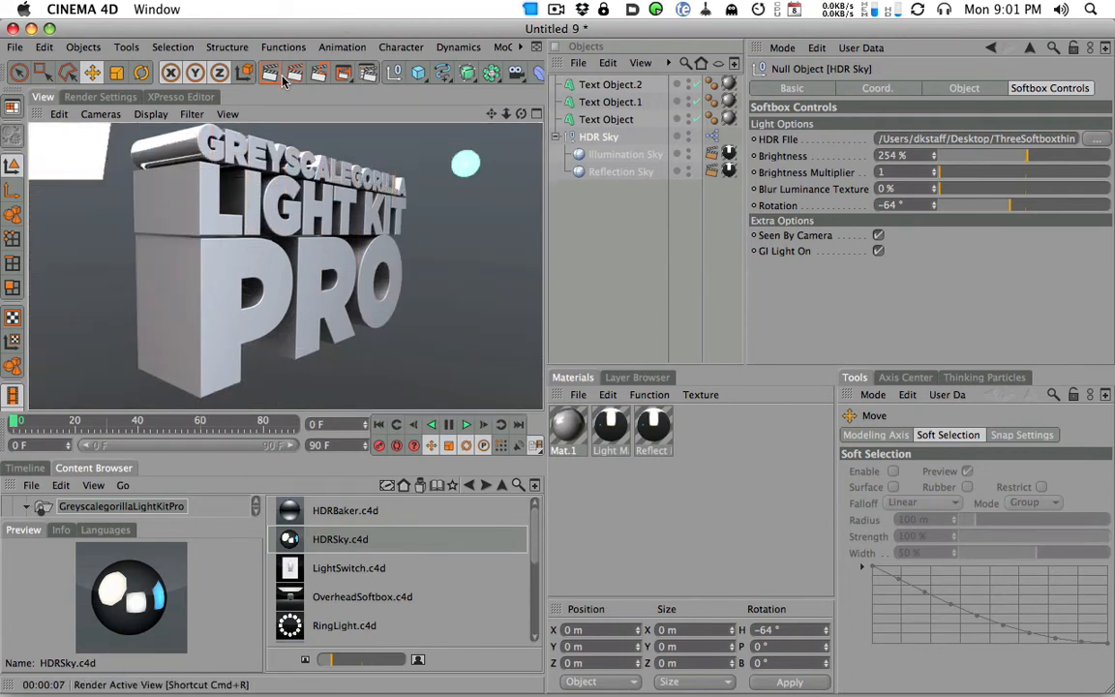
scroll(317, 146, down, 5)
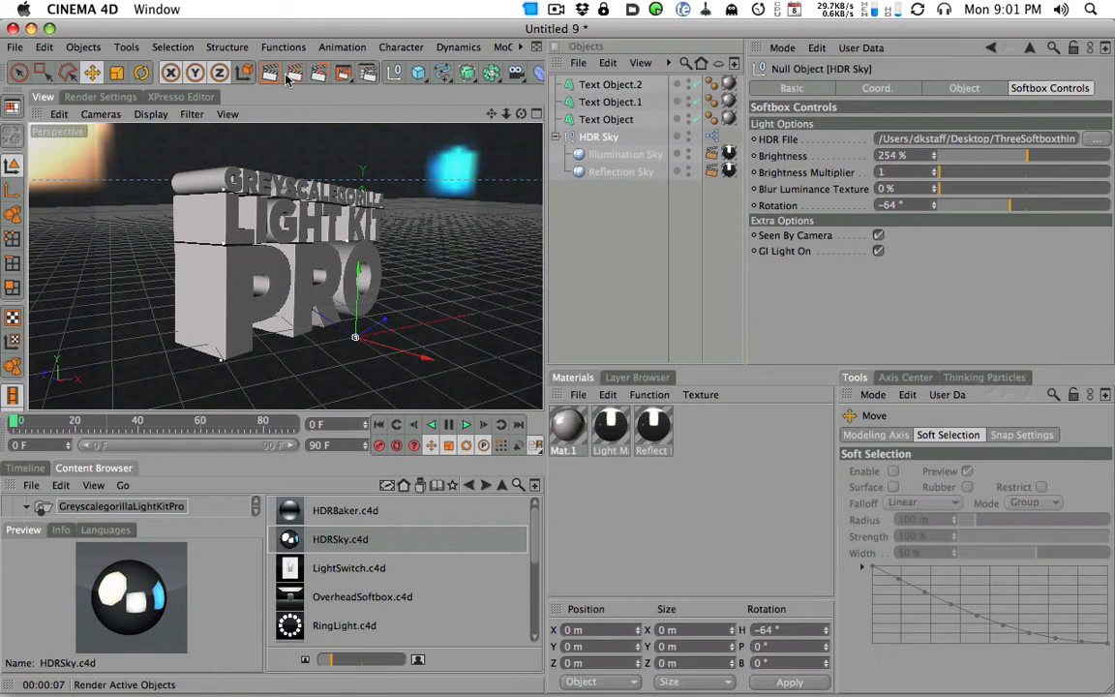
click(270, 73)
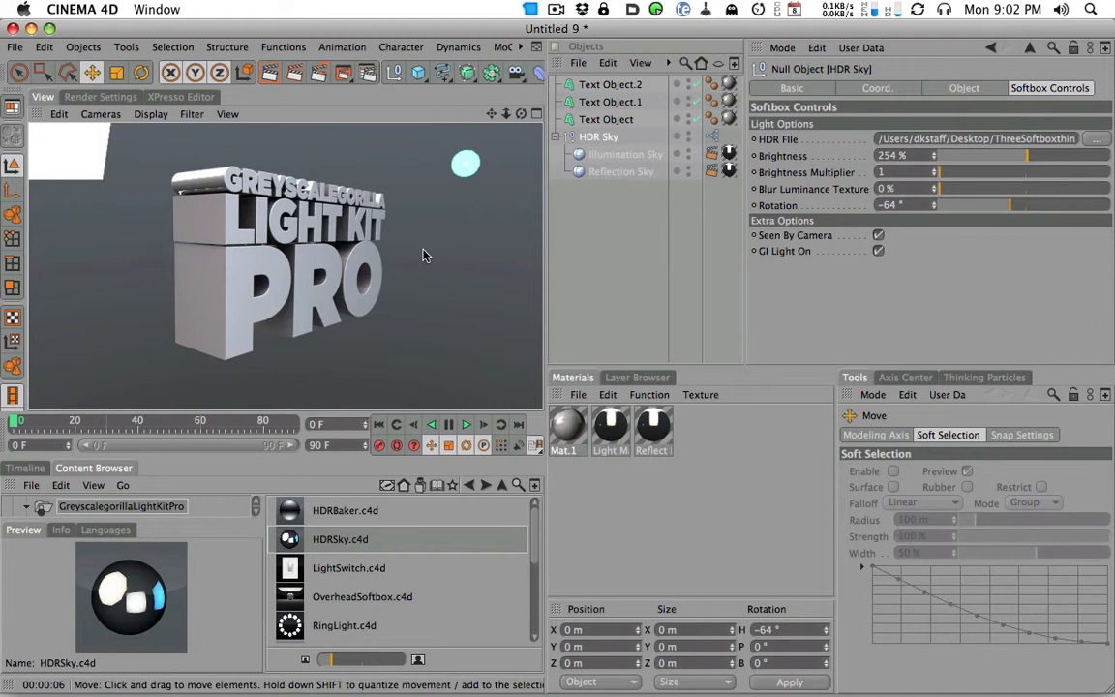
- Review the General, Sky and Details settings of Global Illumination and its GI modes, keeping Sky Sampler selected
click(87, 96)
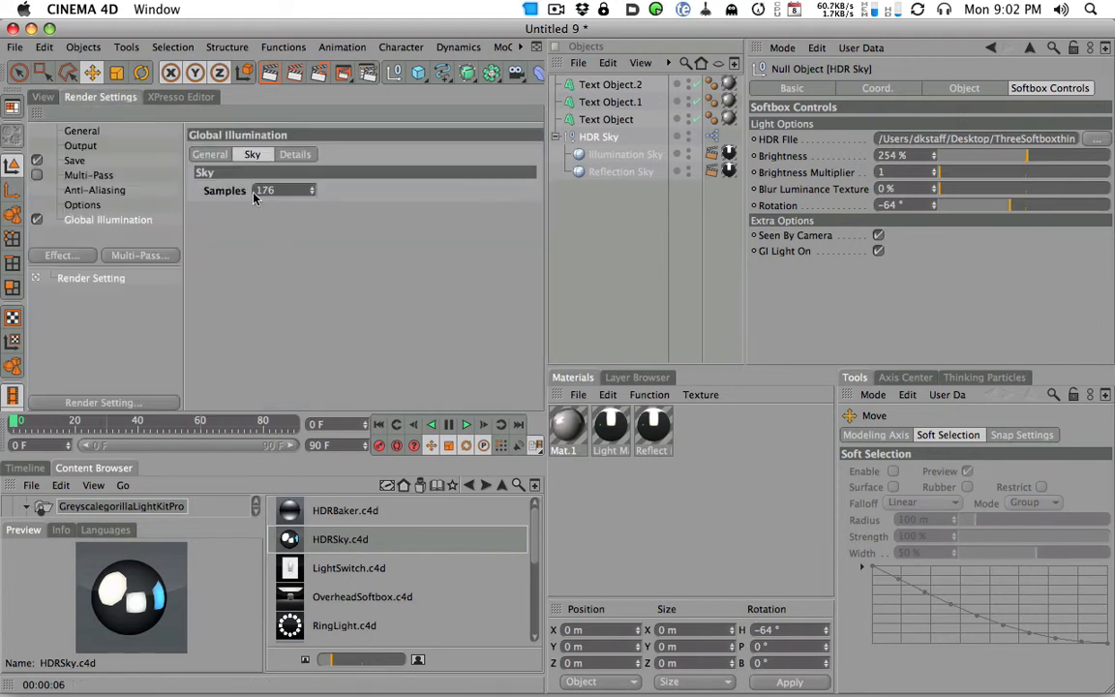
click(209, 155)
click(319, 190)
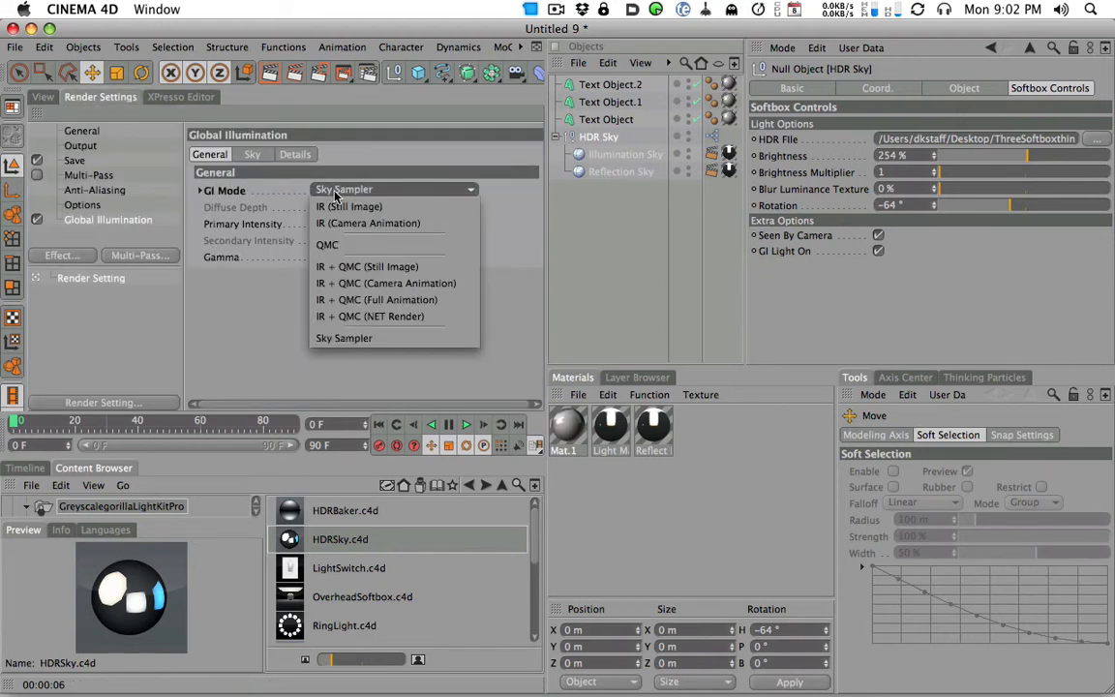
click(349, 340)
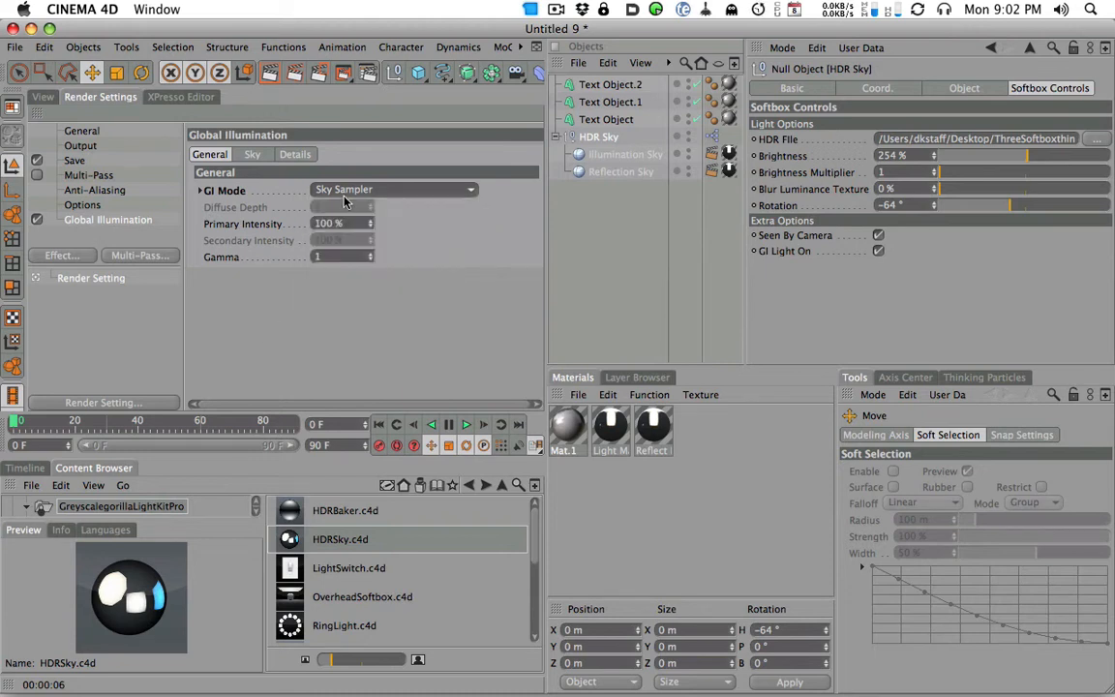
click(316, 188)
click(274, 335)
click(250, 155)
click(215, 156)
click(301, 154)
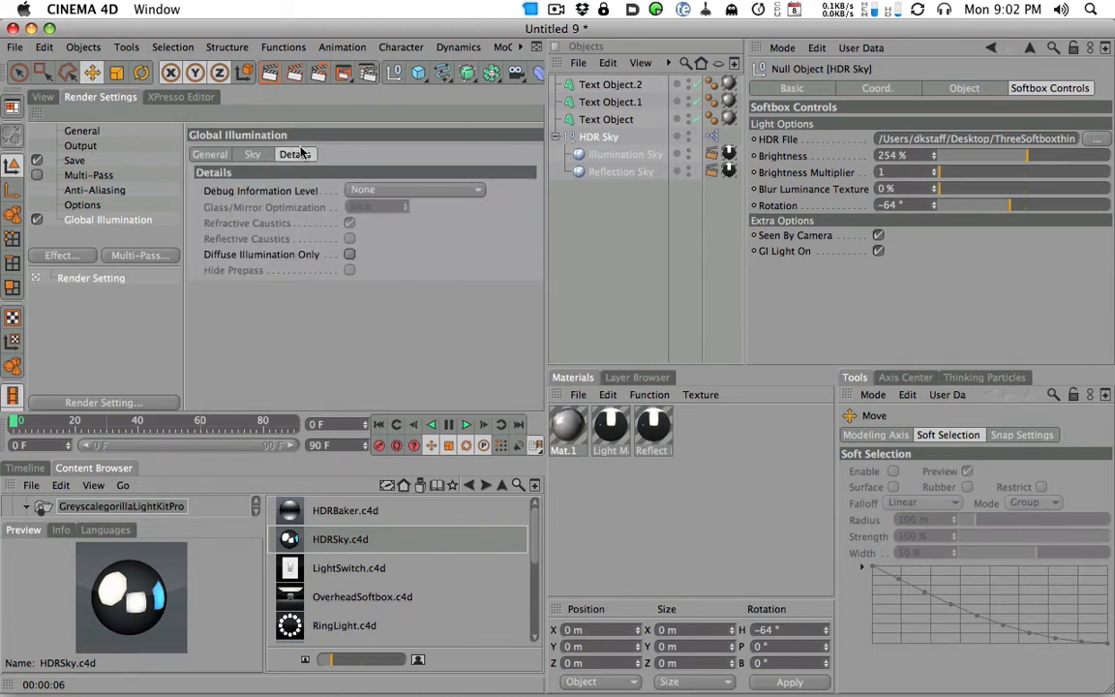
click(215, 156)
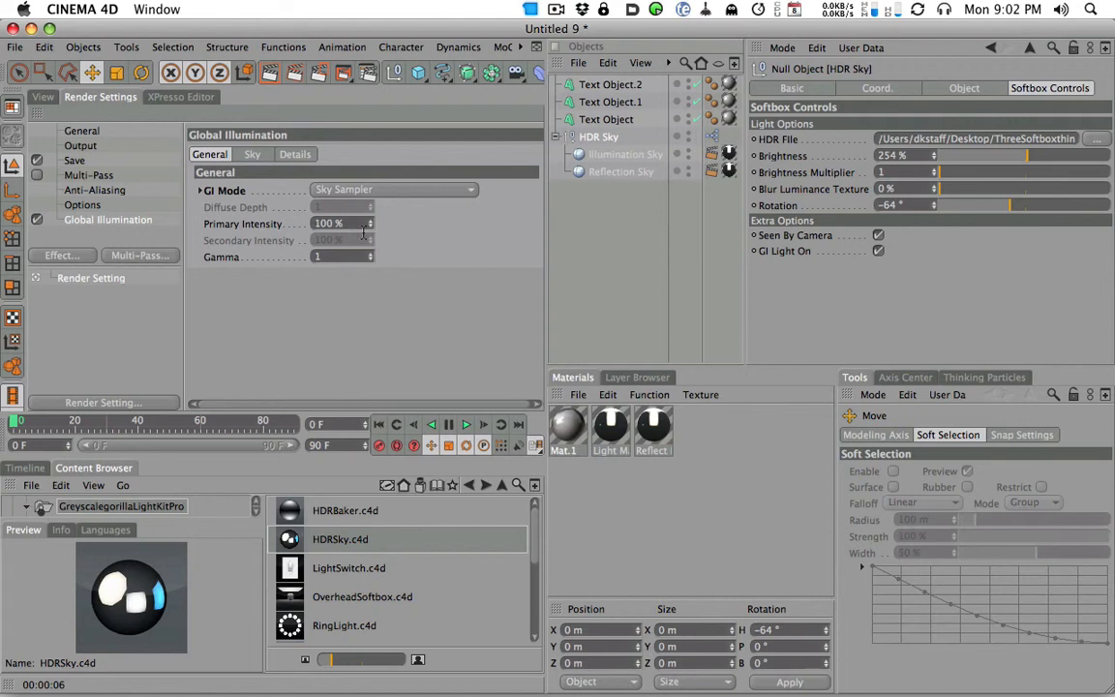
- Set the Global Illumination gamma to 1.8 and the sky samples to 214, and render the view
click(364, 258)
click(250, 155)
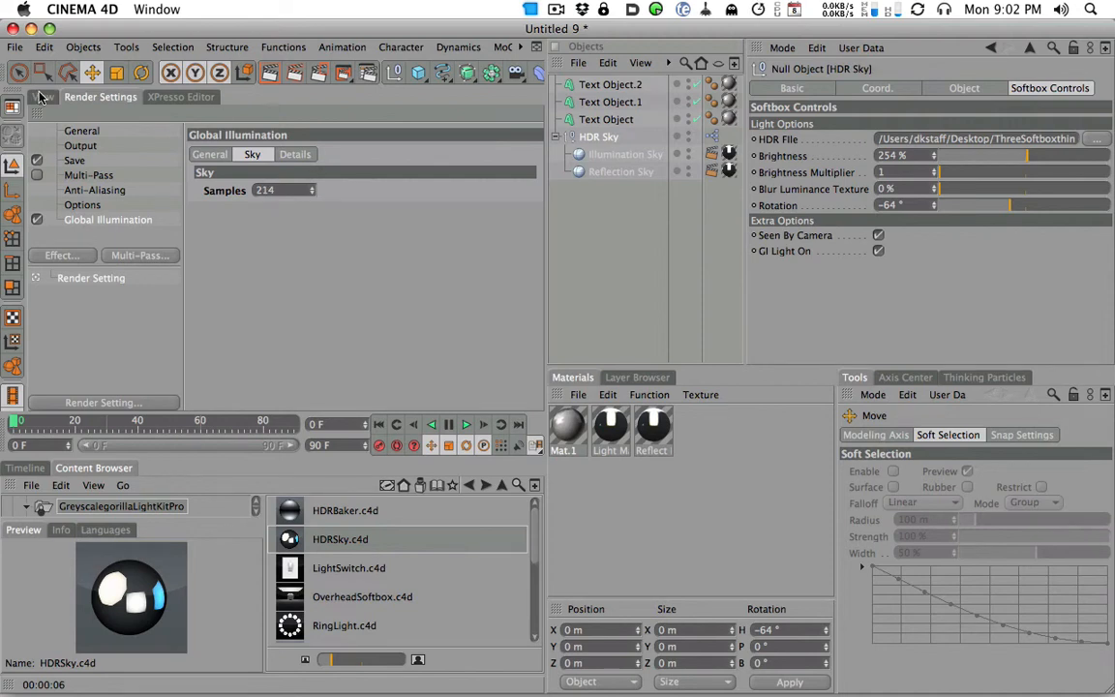
click(39, 94)
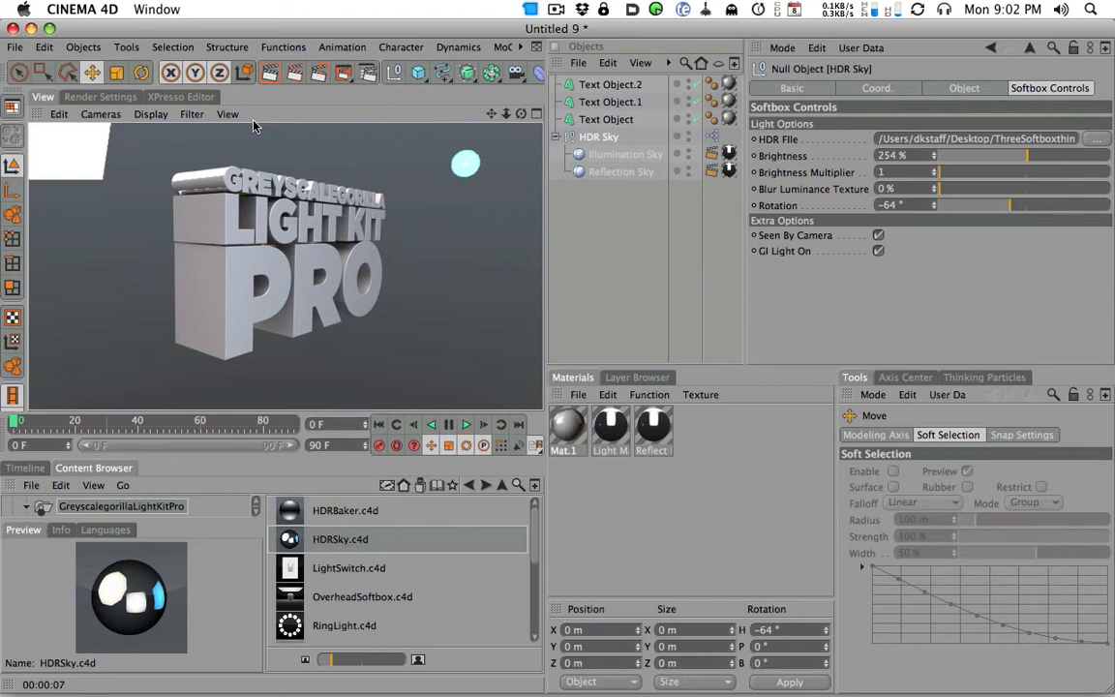
- Examine the GI mode choices and general settings alongside the HDR-lit text in the perspective view
click(100, 96)
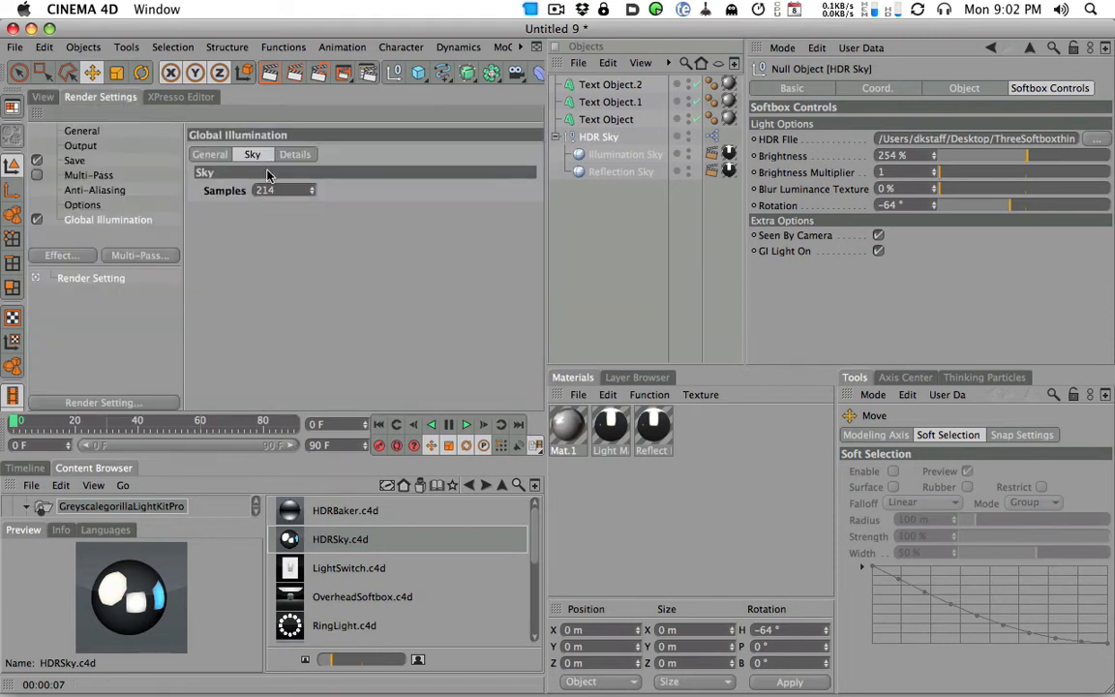
click(209, 155)
click(358, 190)
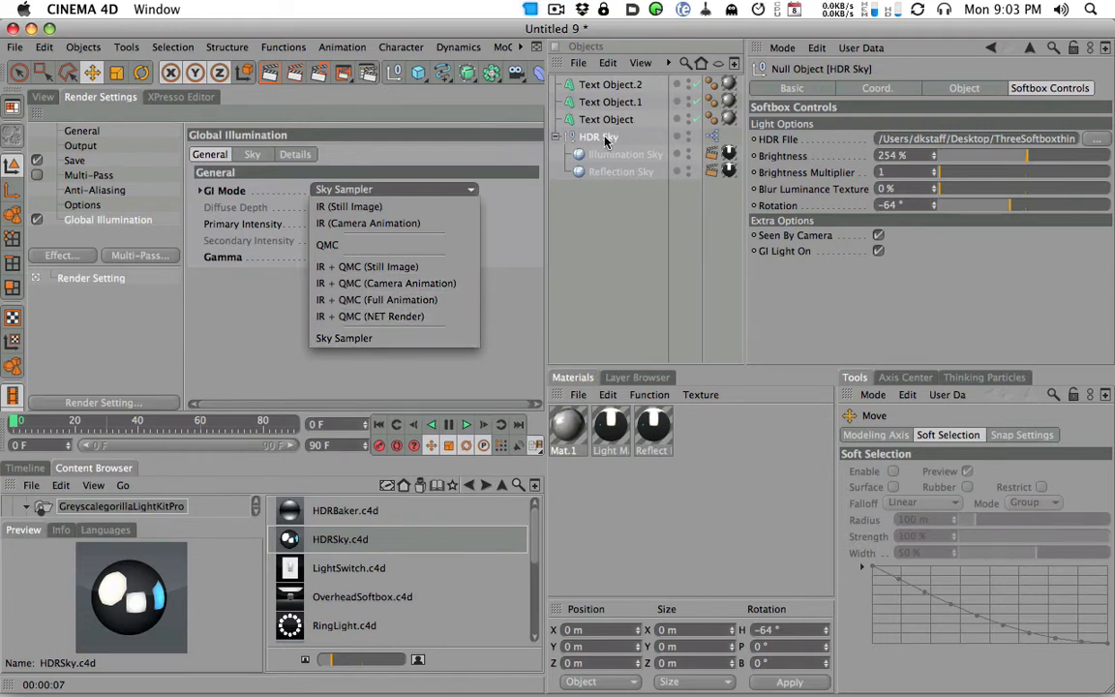
click(240, 298)
click(42, 97)
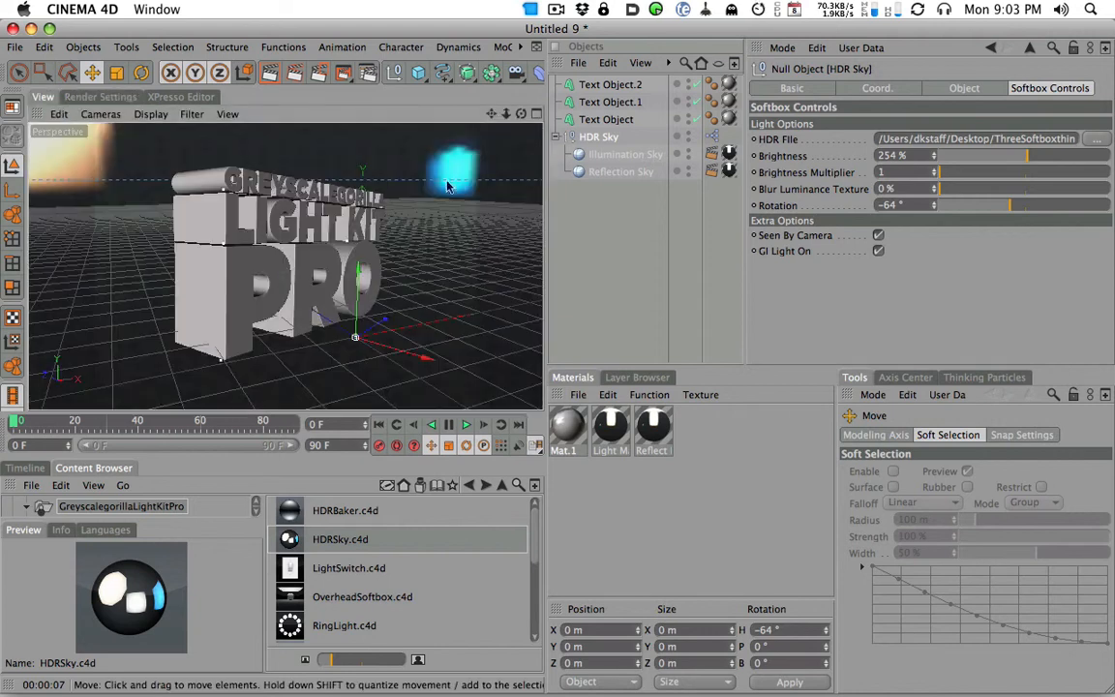
alt+drag(339, 215, 401, 238)
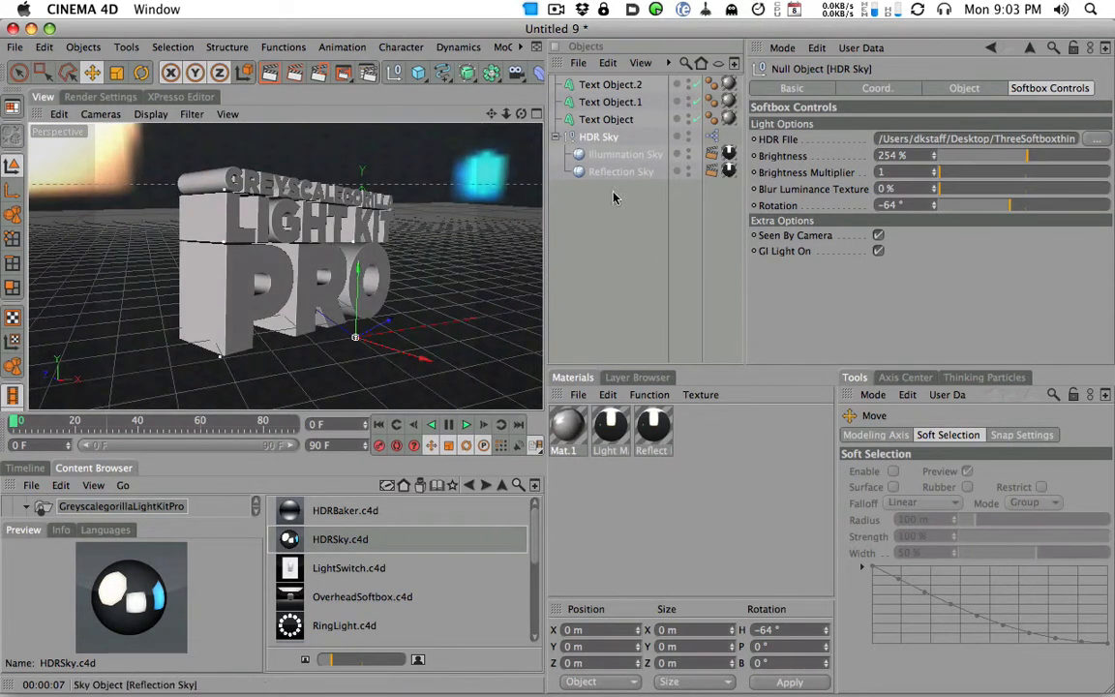
click(92, 96)
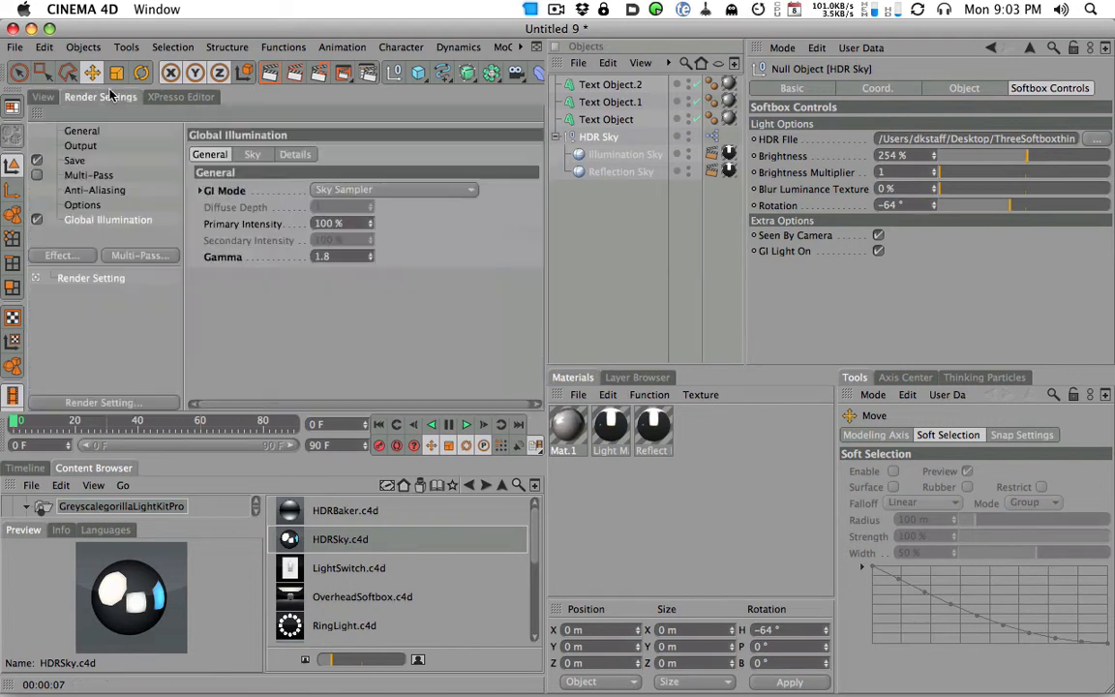
click(43, 97)
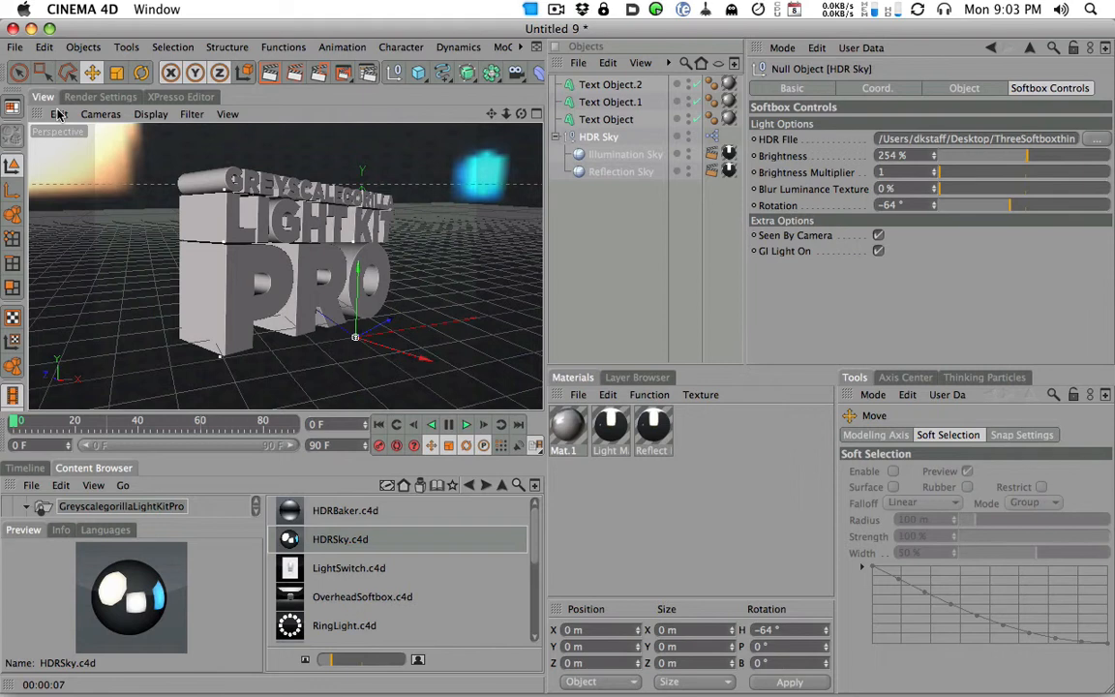